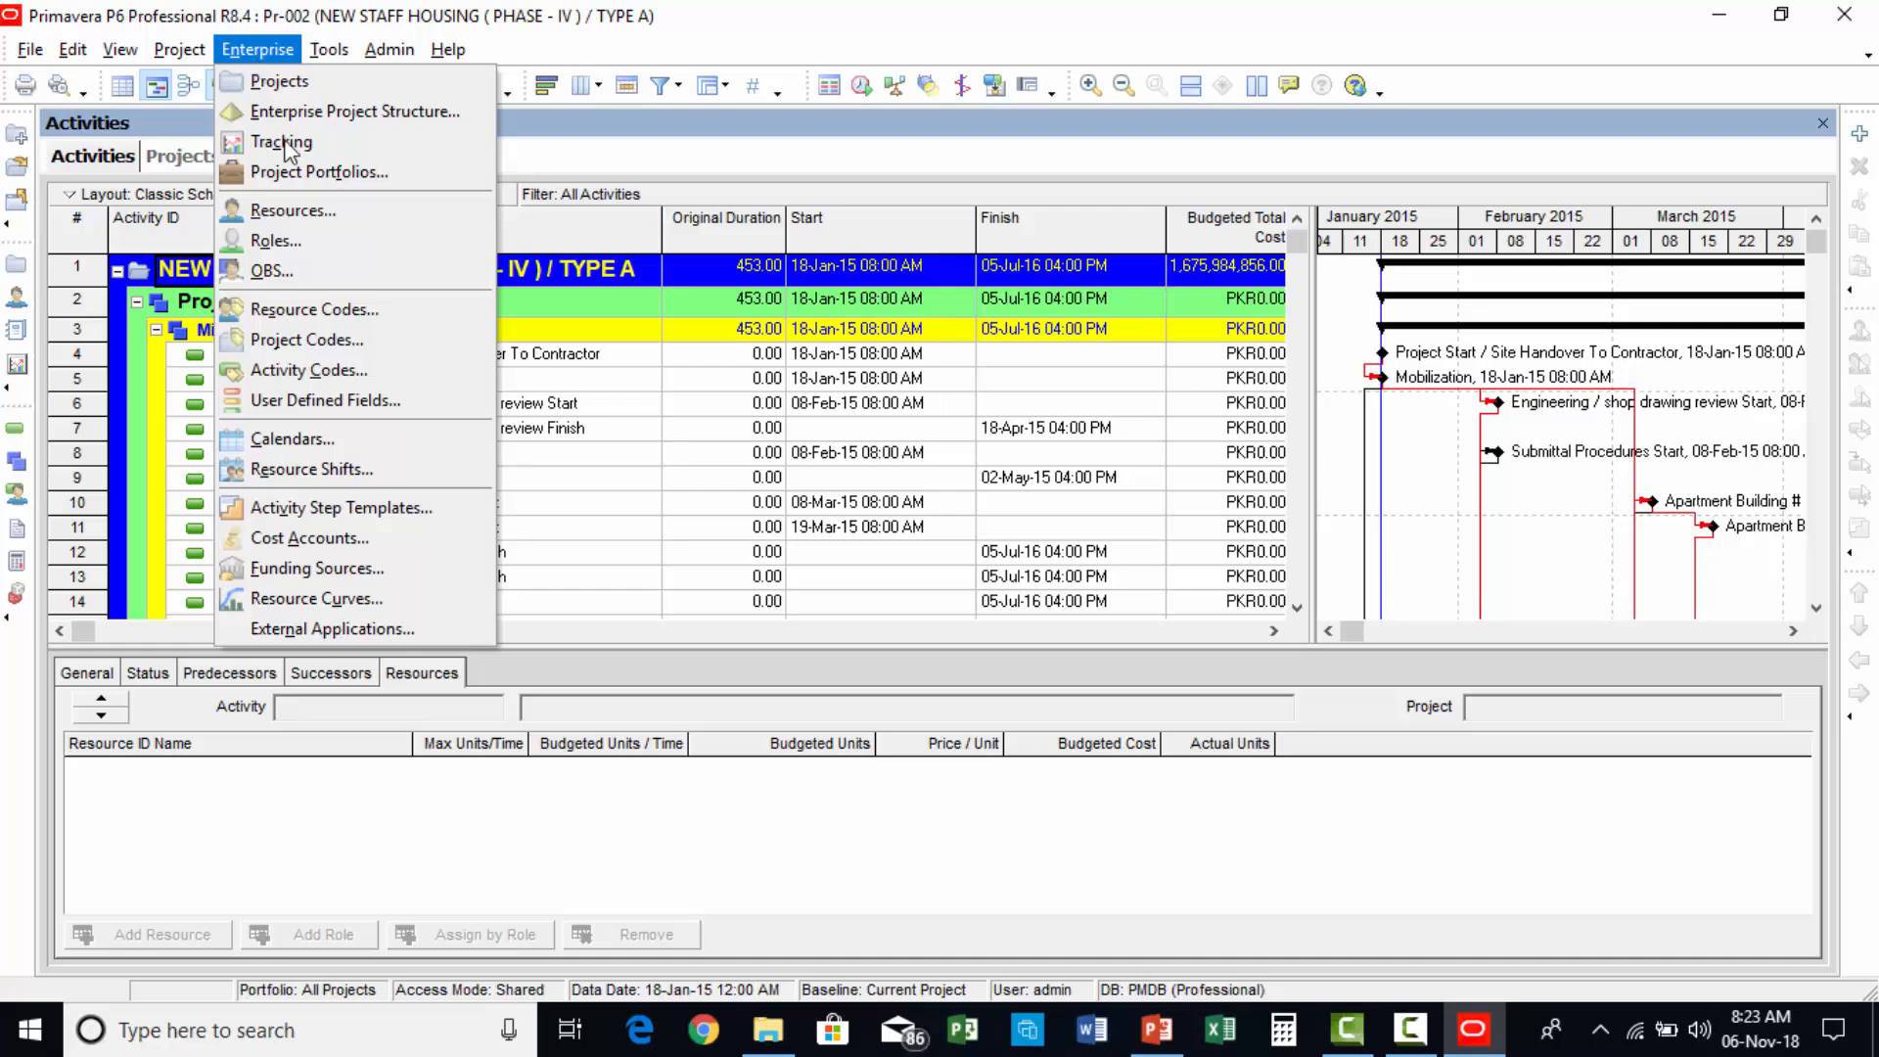
# Rename the project-level activity code of Pr-002 as "Activity types" in the activity code definitions.
pyautogui.click(343, 377)
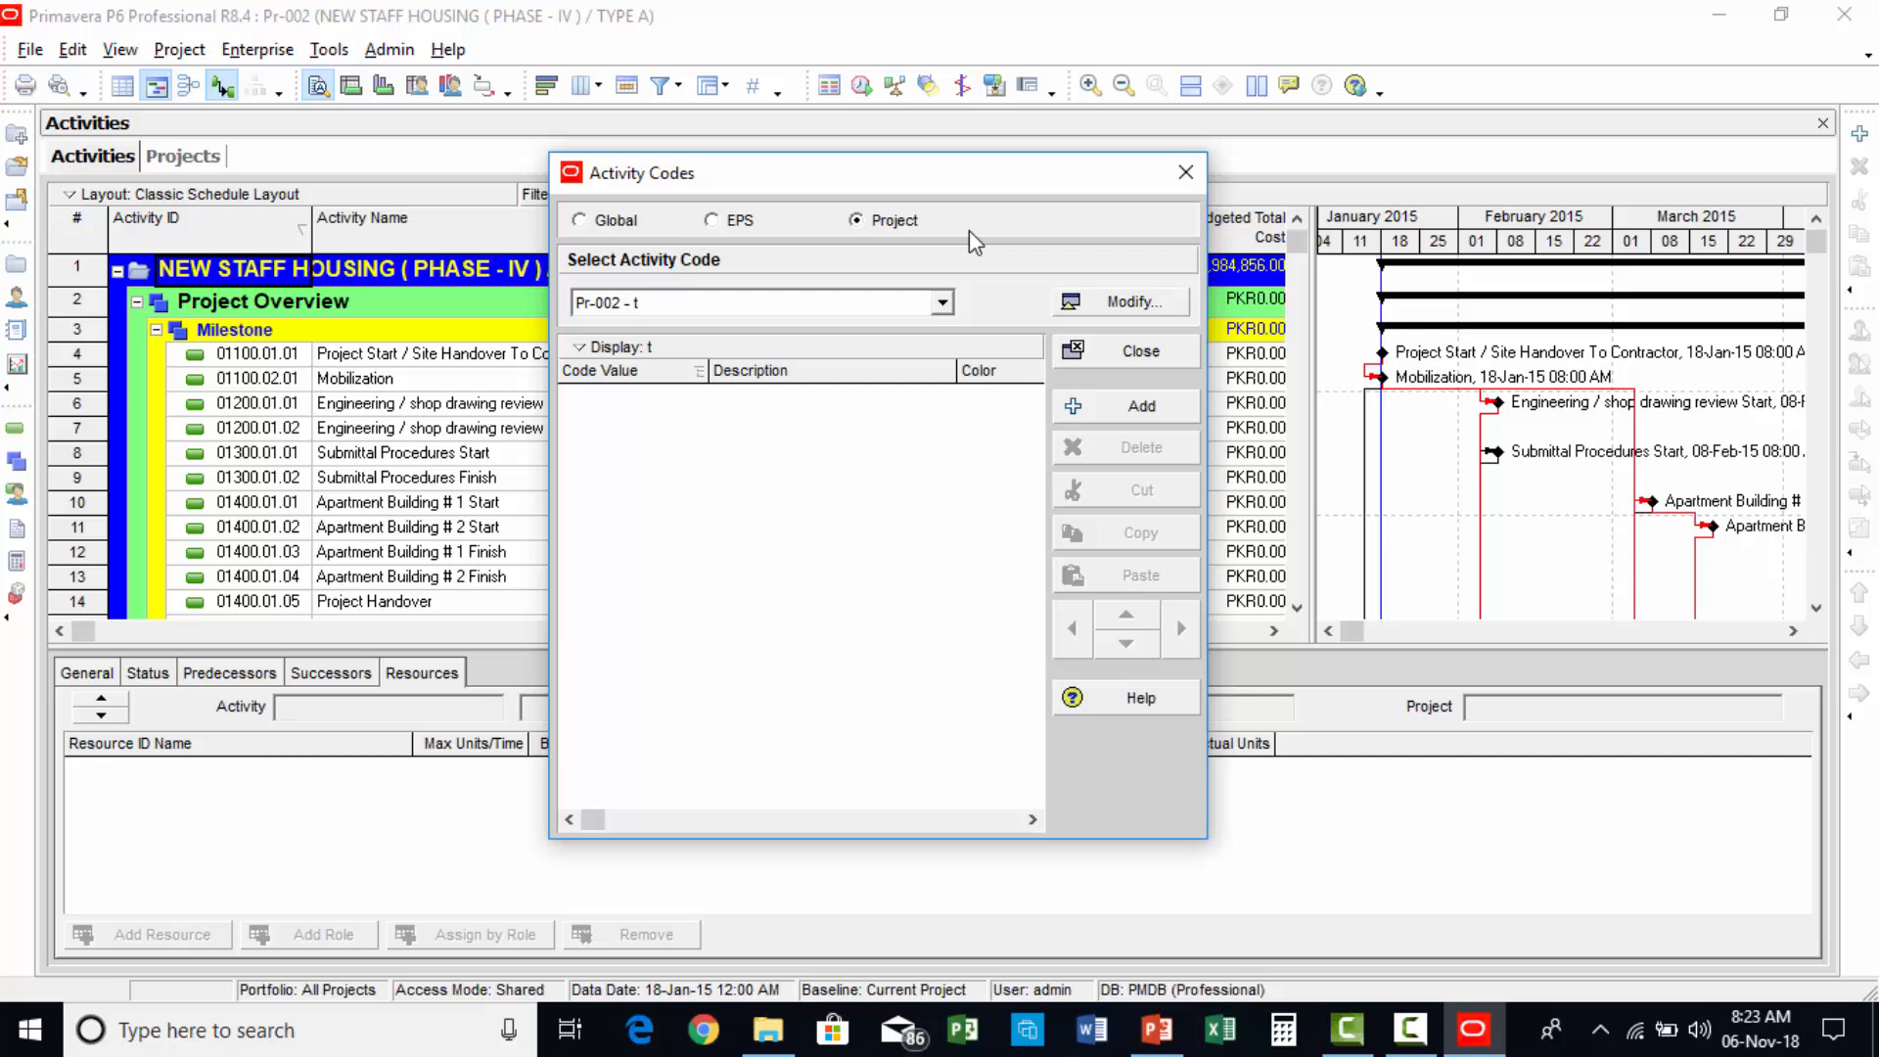
pyautogui.click(1135, 305)
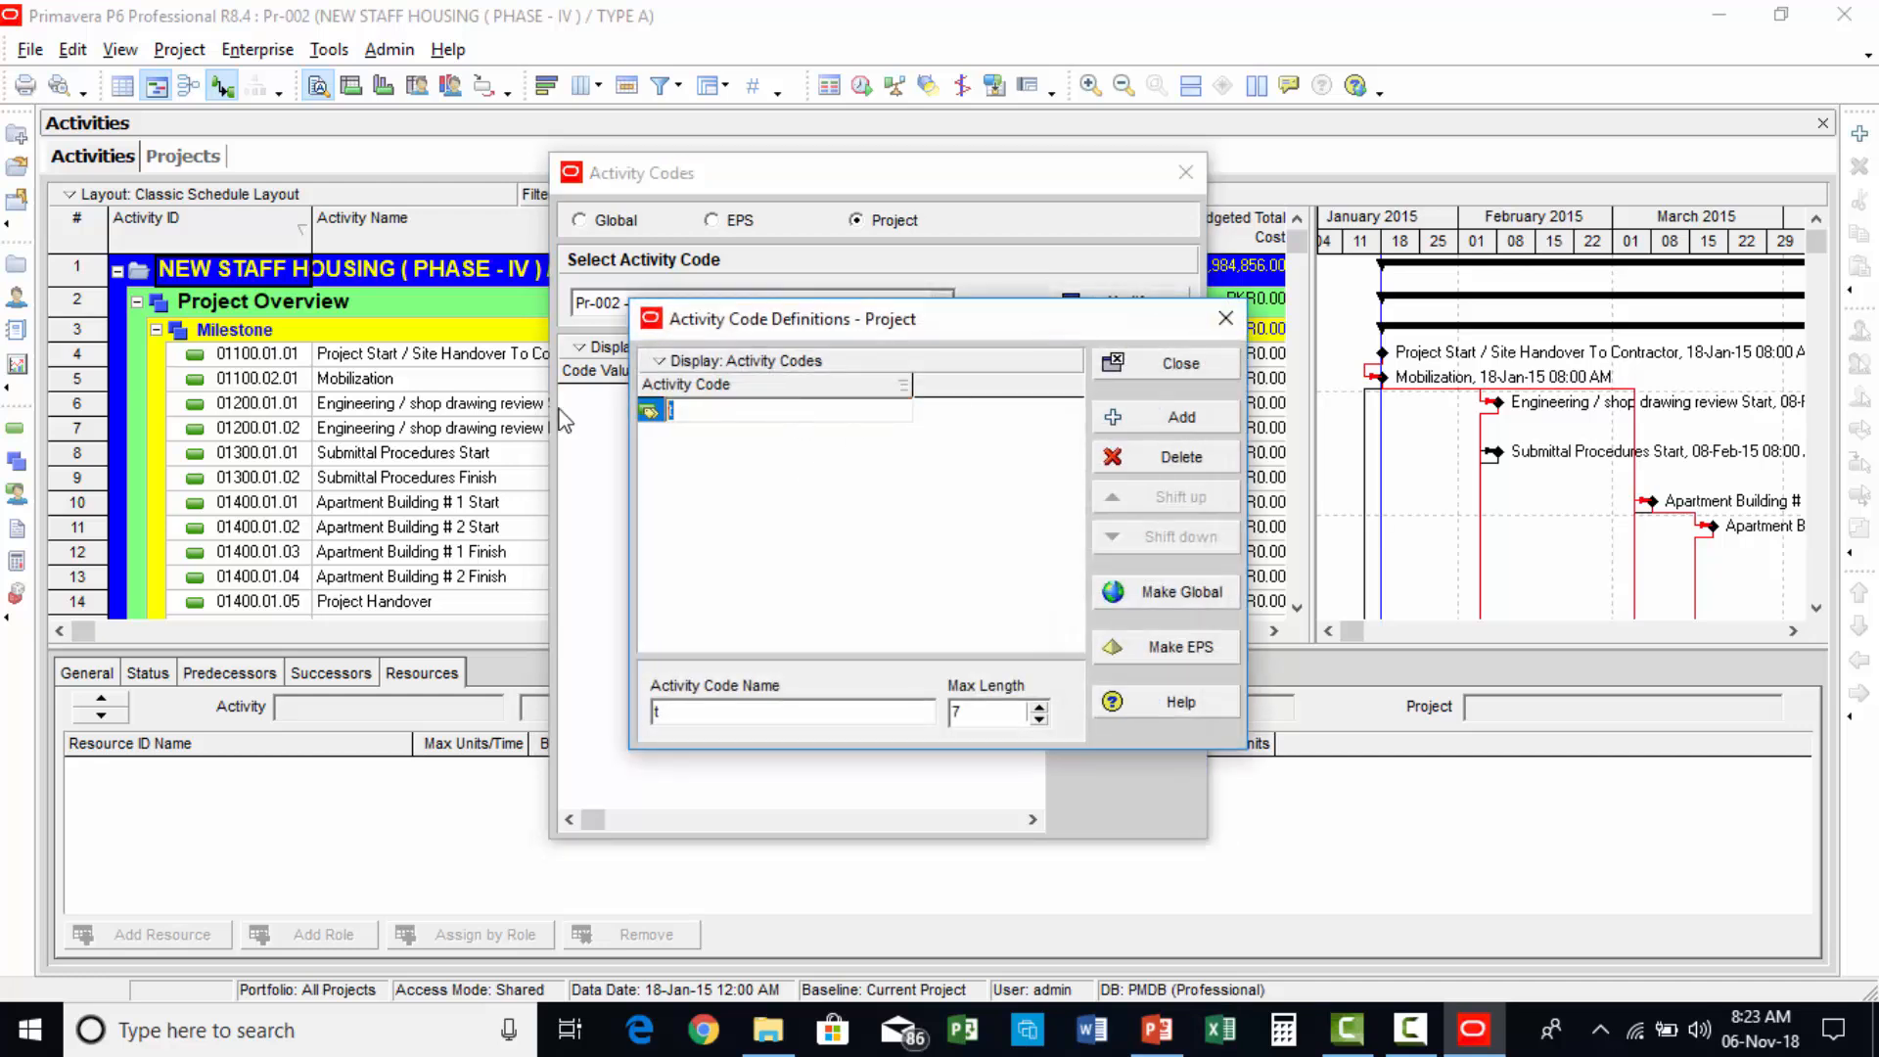
pyautogui.write('Activity types')
pyautogui.click(872, 461)
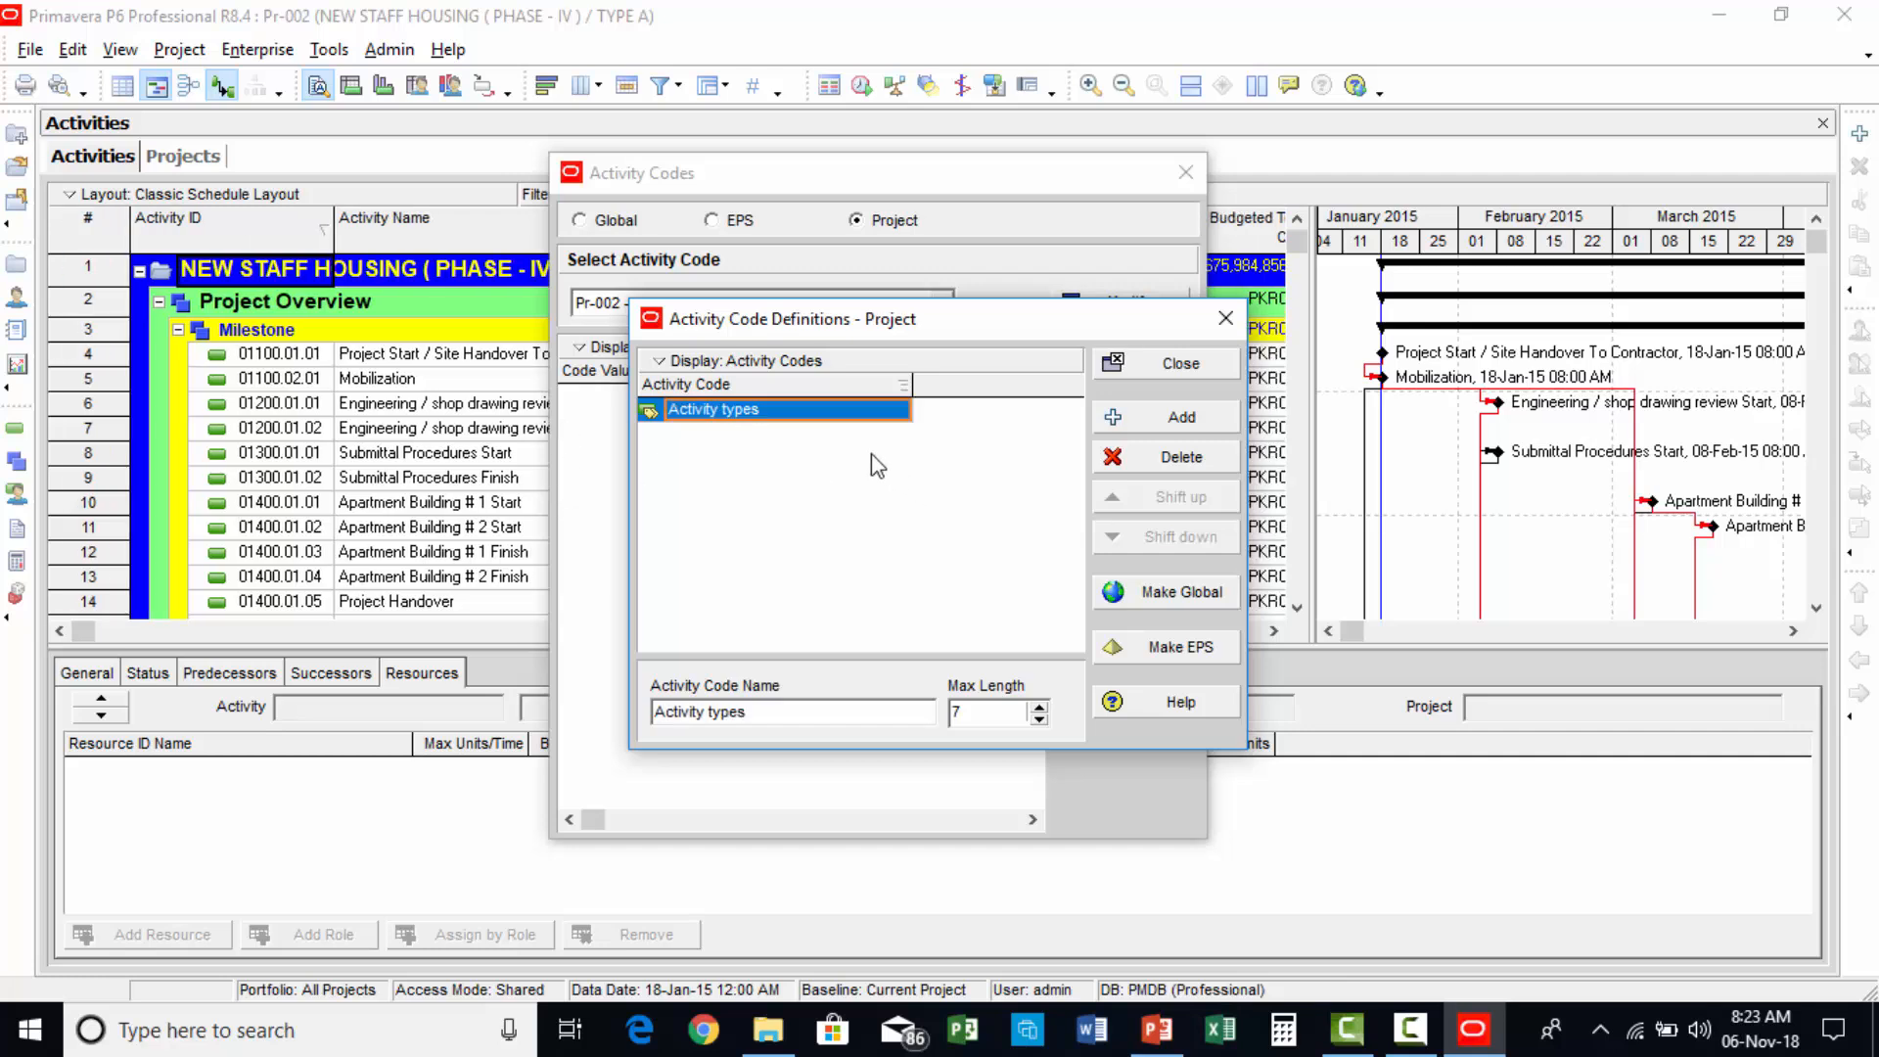
pyautogui.click(1164, 368)
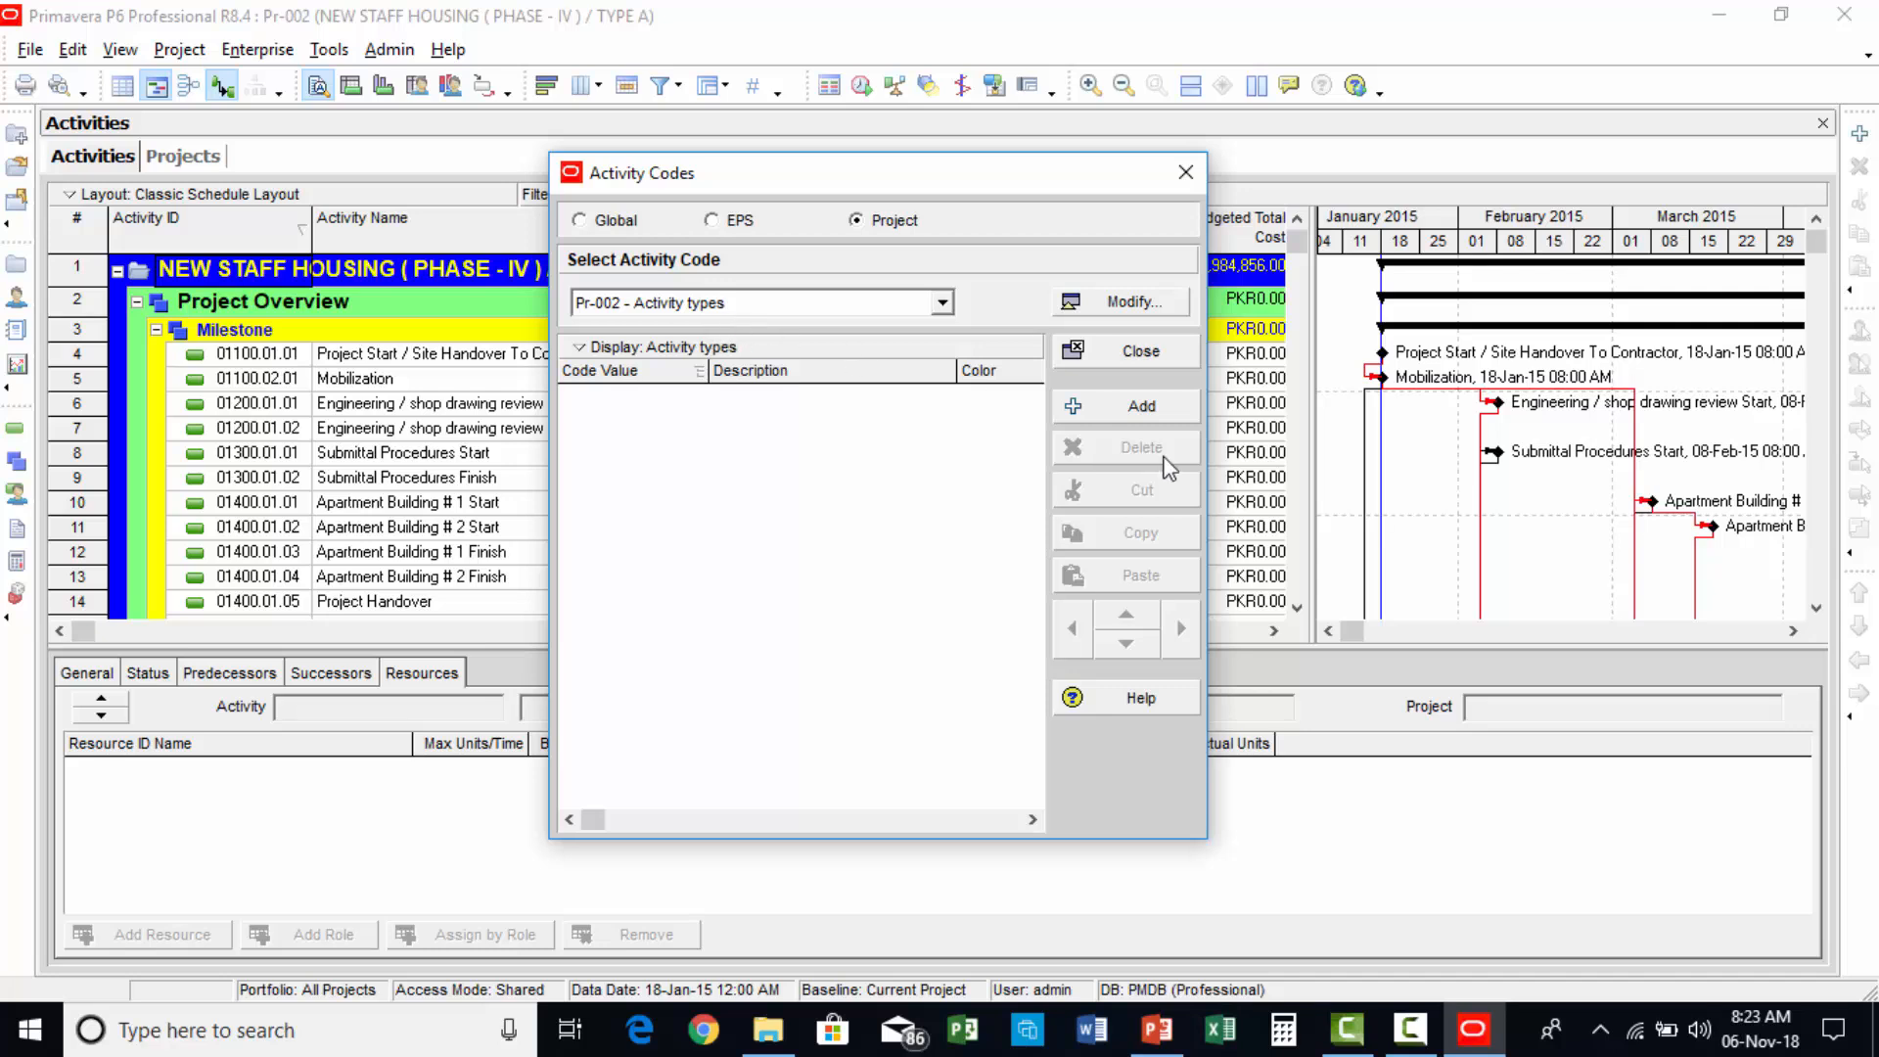
# Add the code value RFT with the description "Reinforcement Acitivities" to the Activity types code.
pyautogui.click(1145, 407)
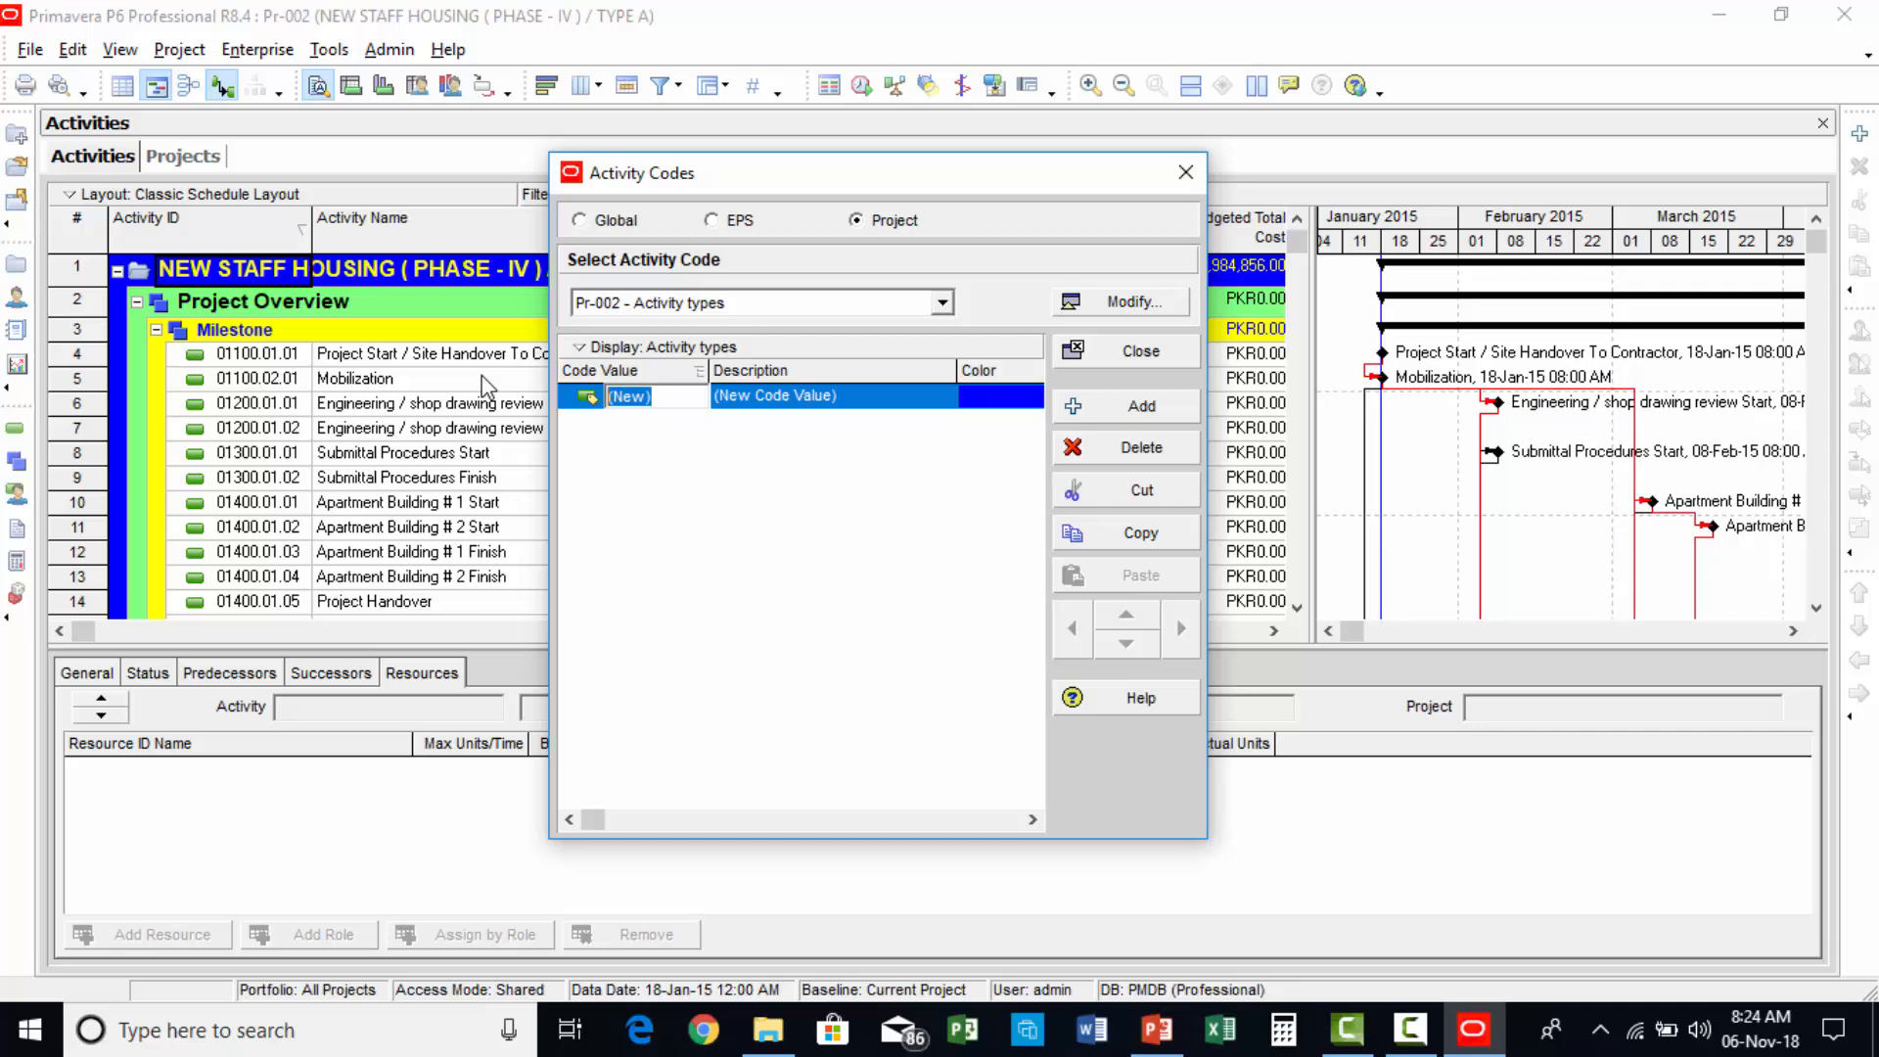
pyautogui.write('R')
pyautogui.press('BackSpace')
pyautogui.press('BackSpace')
pyautogui.write('RFT')
pyautogui.click(783, 402)
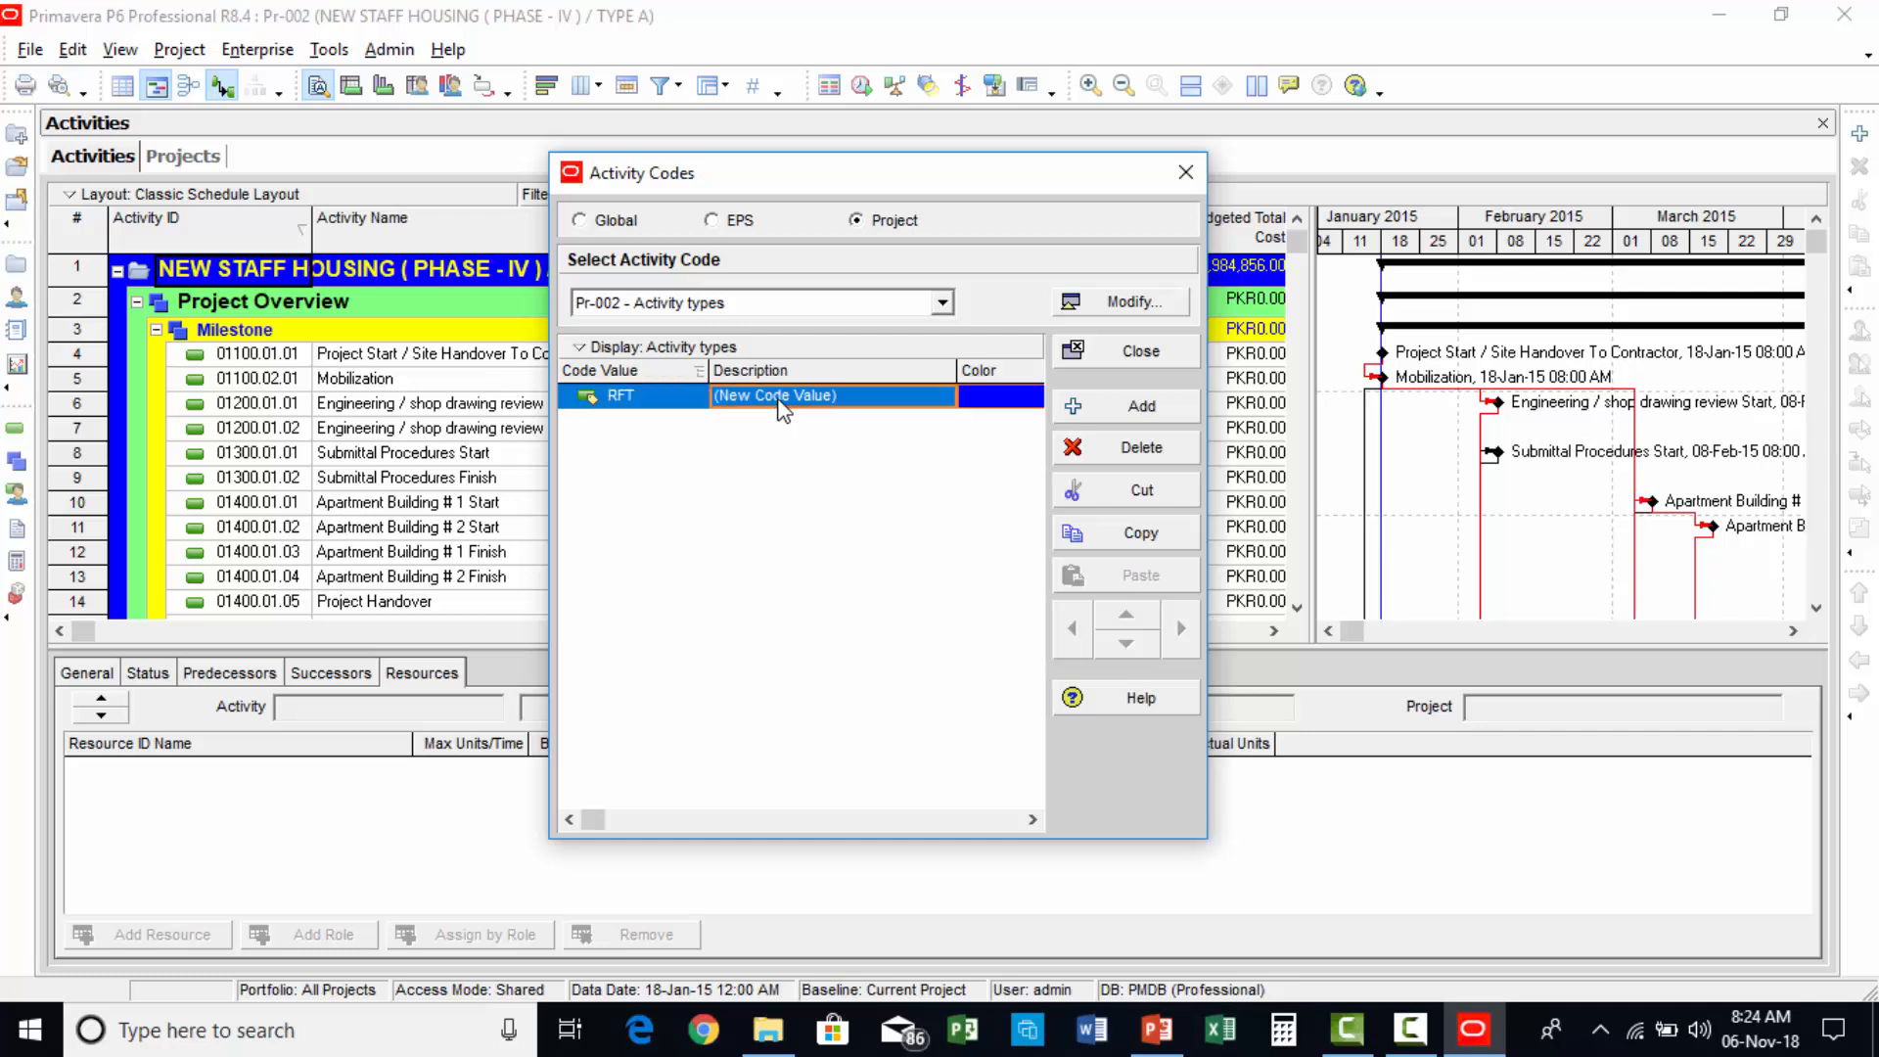
pyautogui.write('rE')
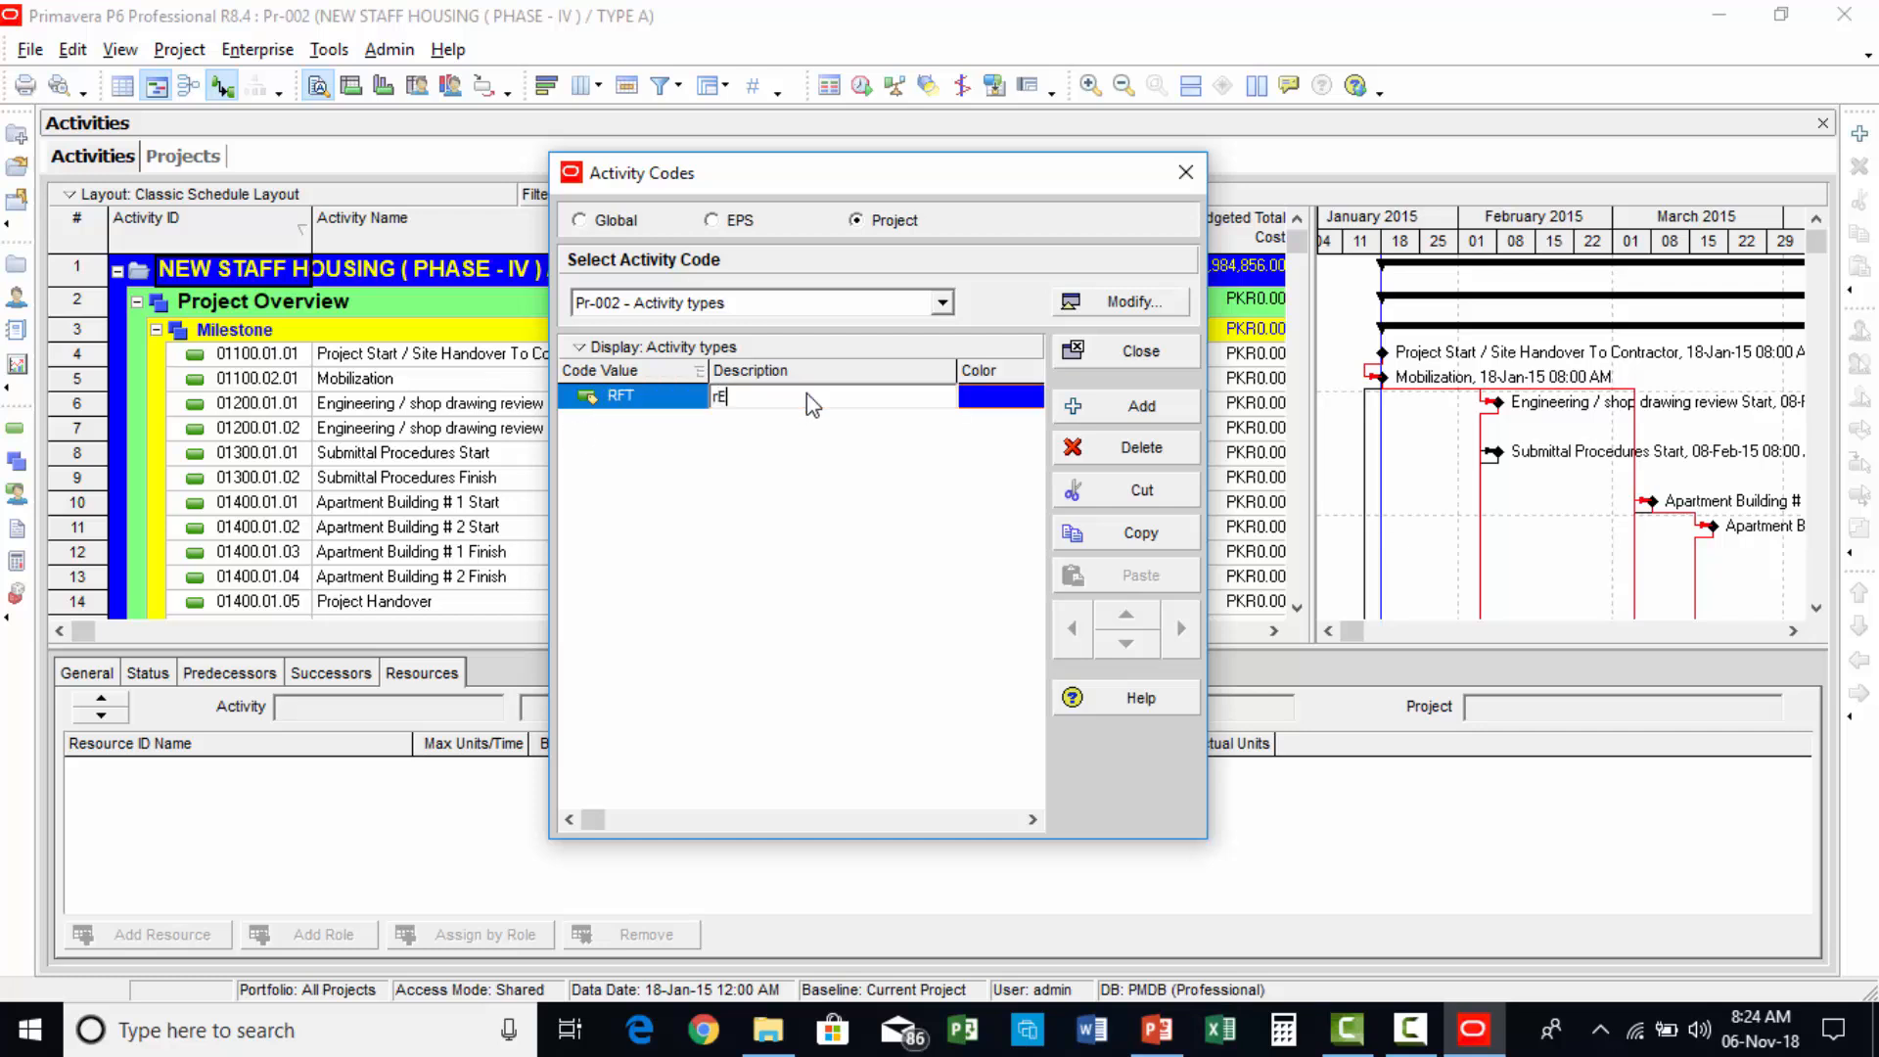
pyautogui.press('BackSpace')
pyautogui.press('BackSpace')
pyautogui.write('Reinforcement Acitivities')
pyautogui.press('Return')
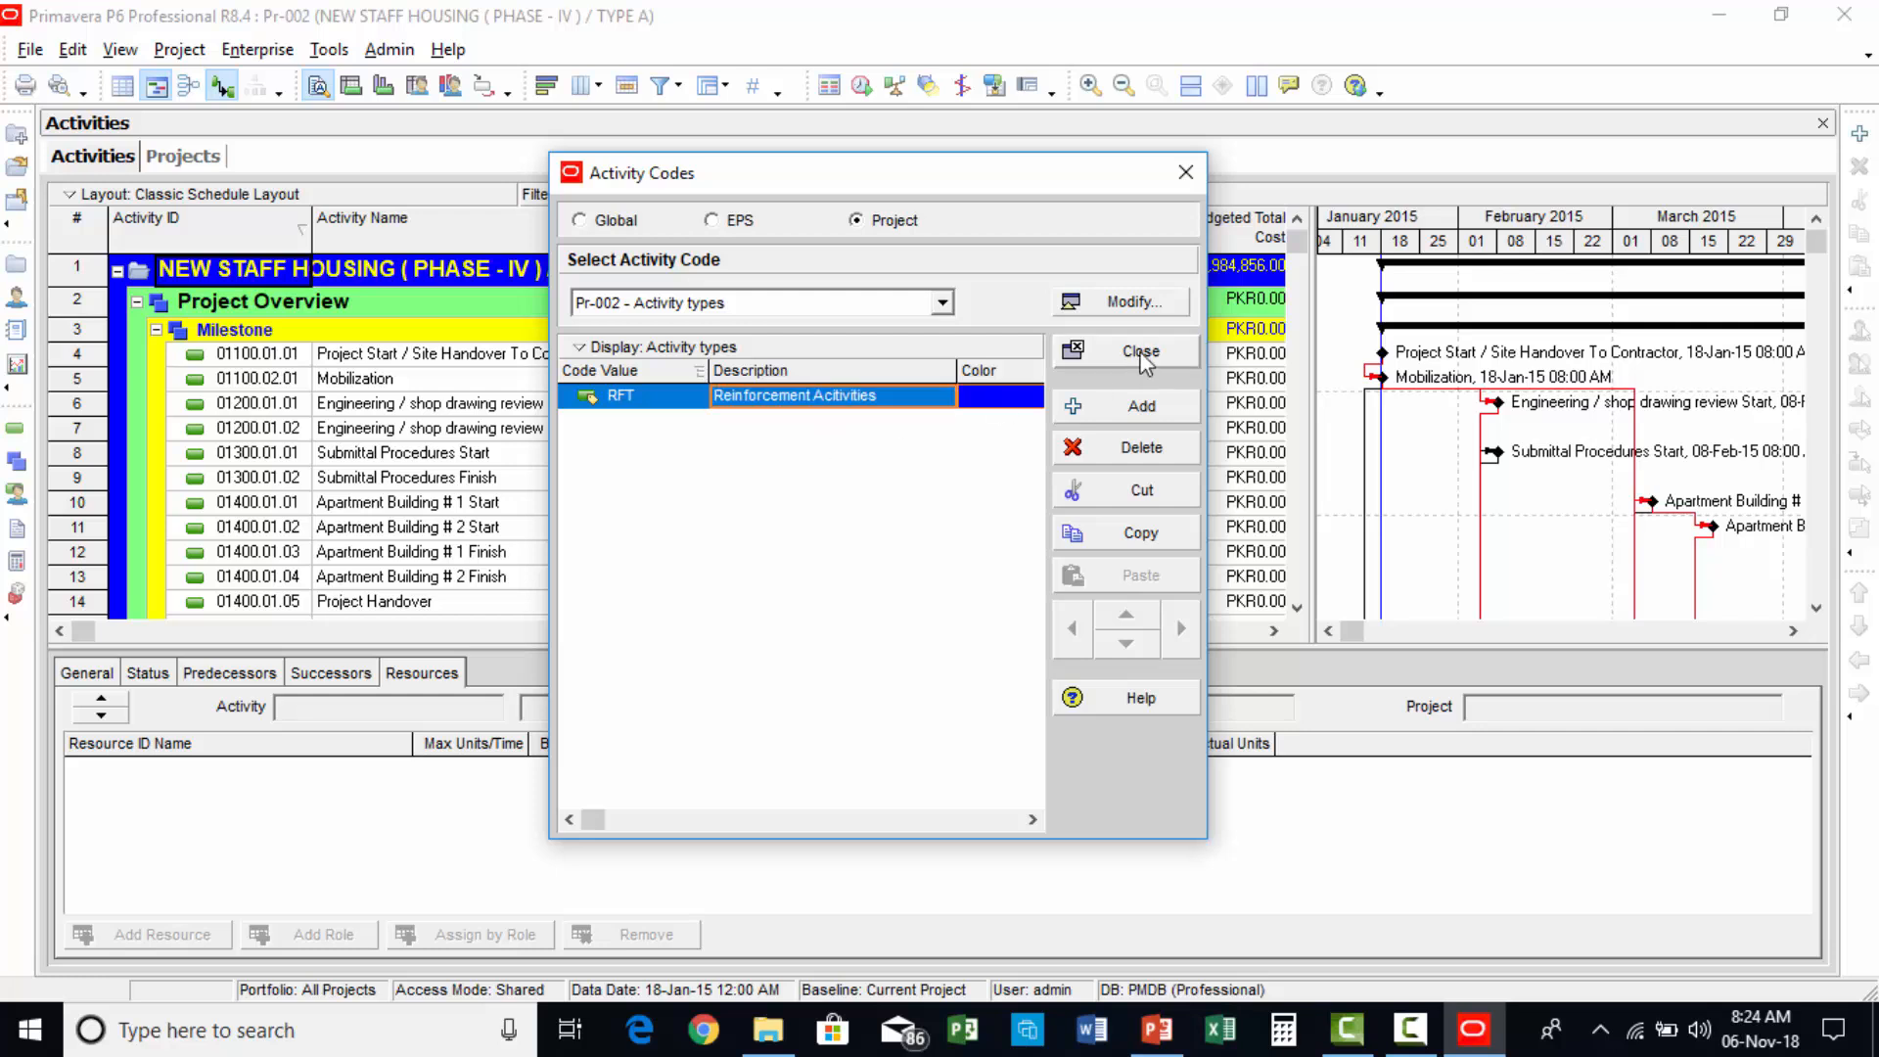
# Add a second code value Conc with the description "Concrete Activities" and close the activity codes.
pyautogui.click(1139, 409)
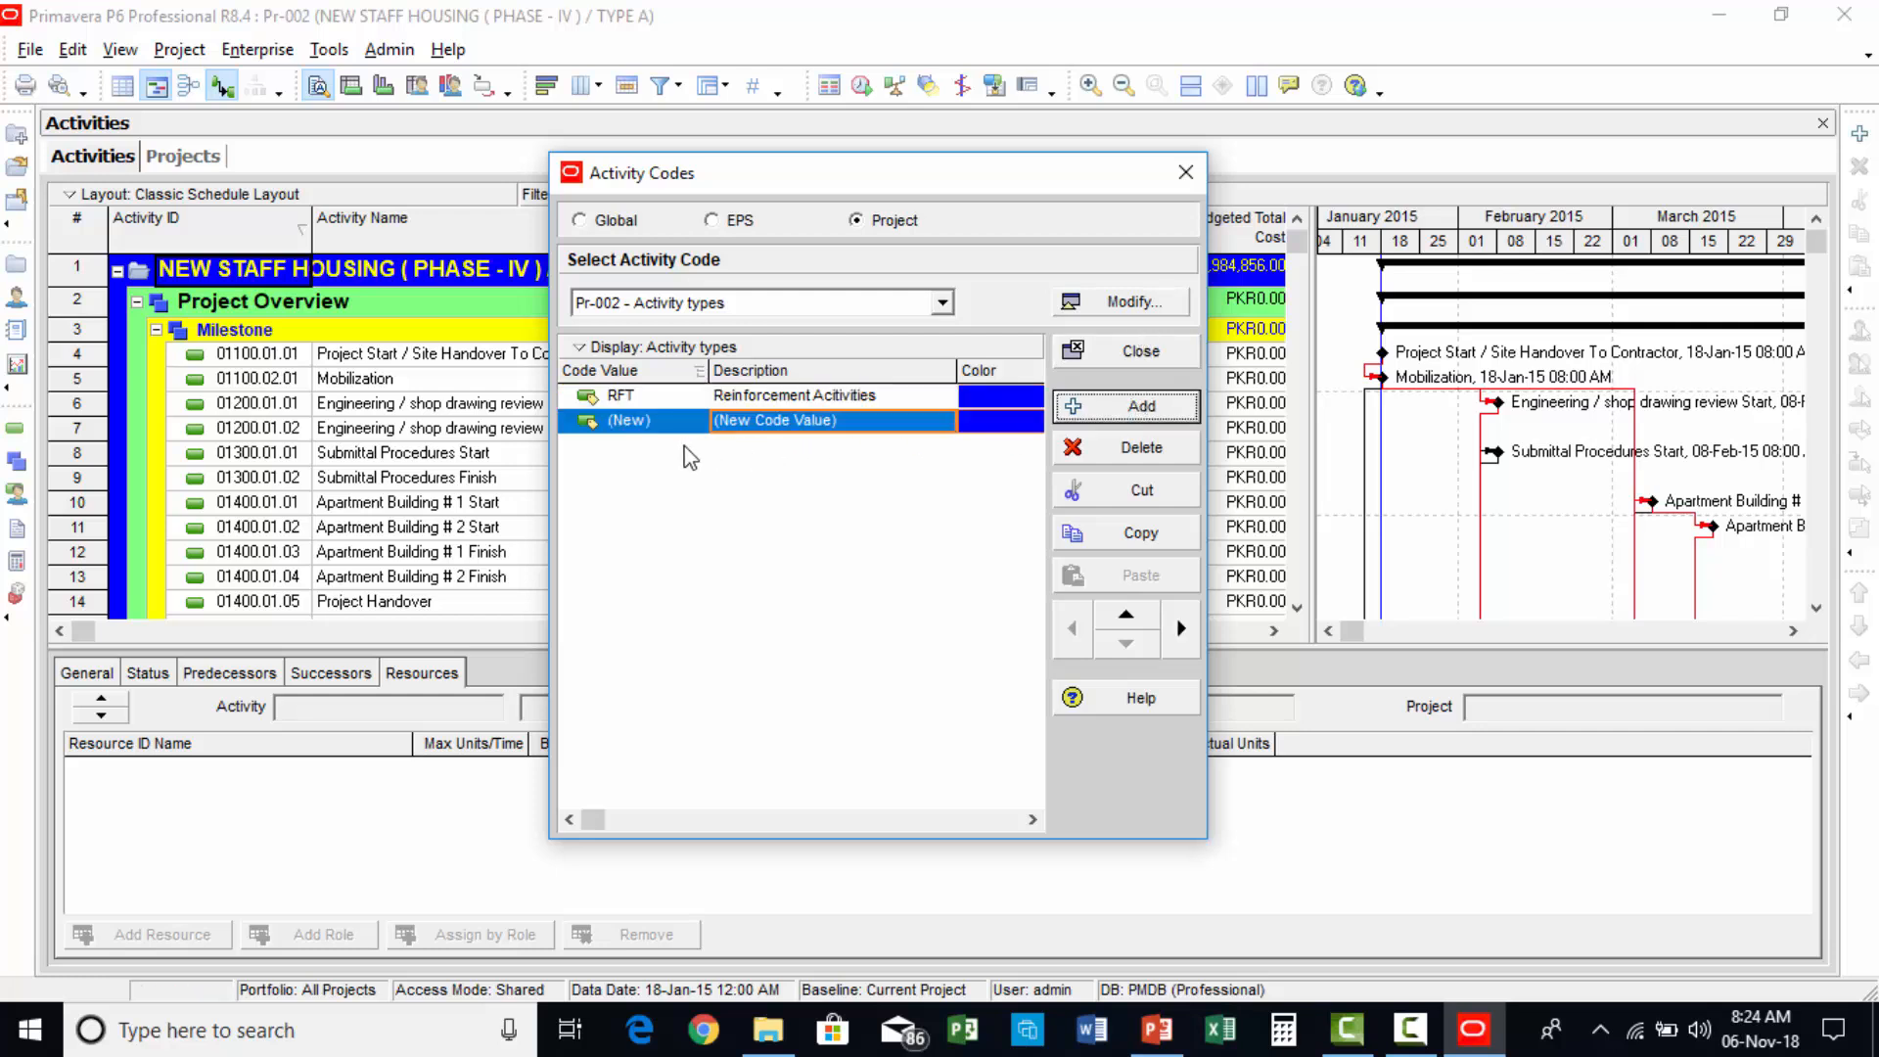
pyautogui.click(685, 431)
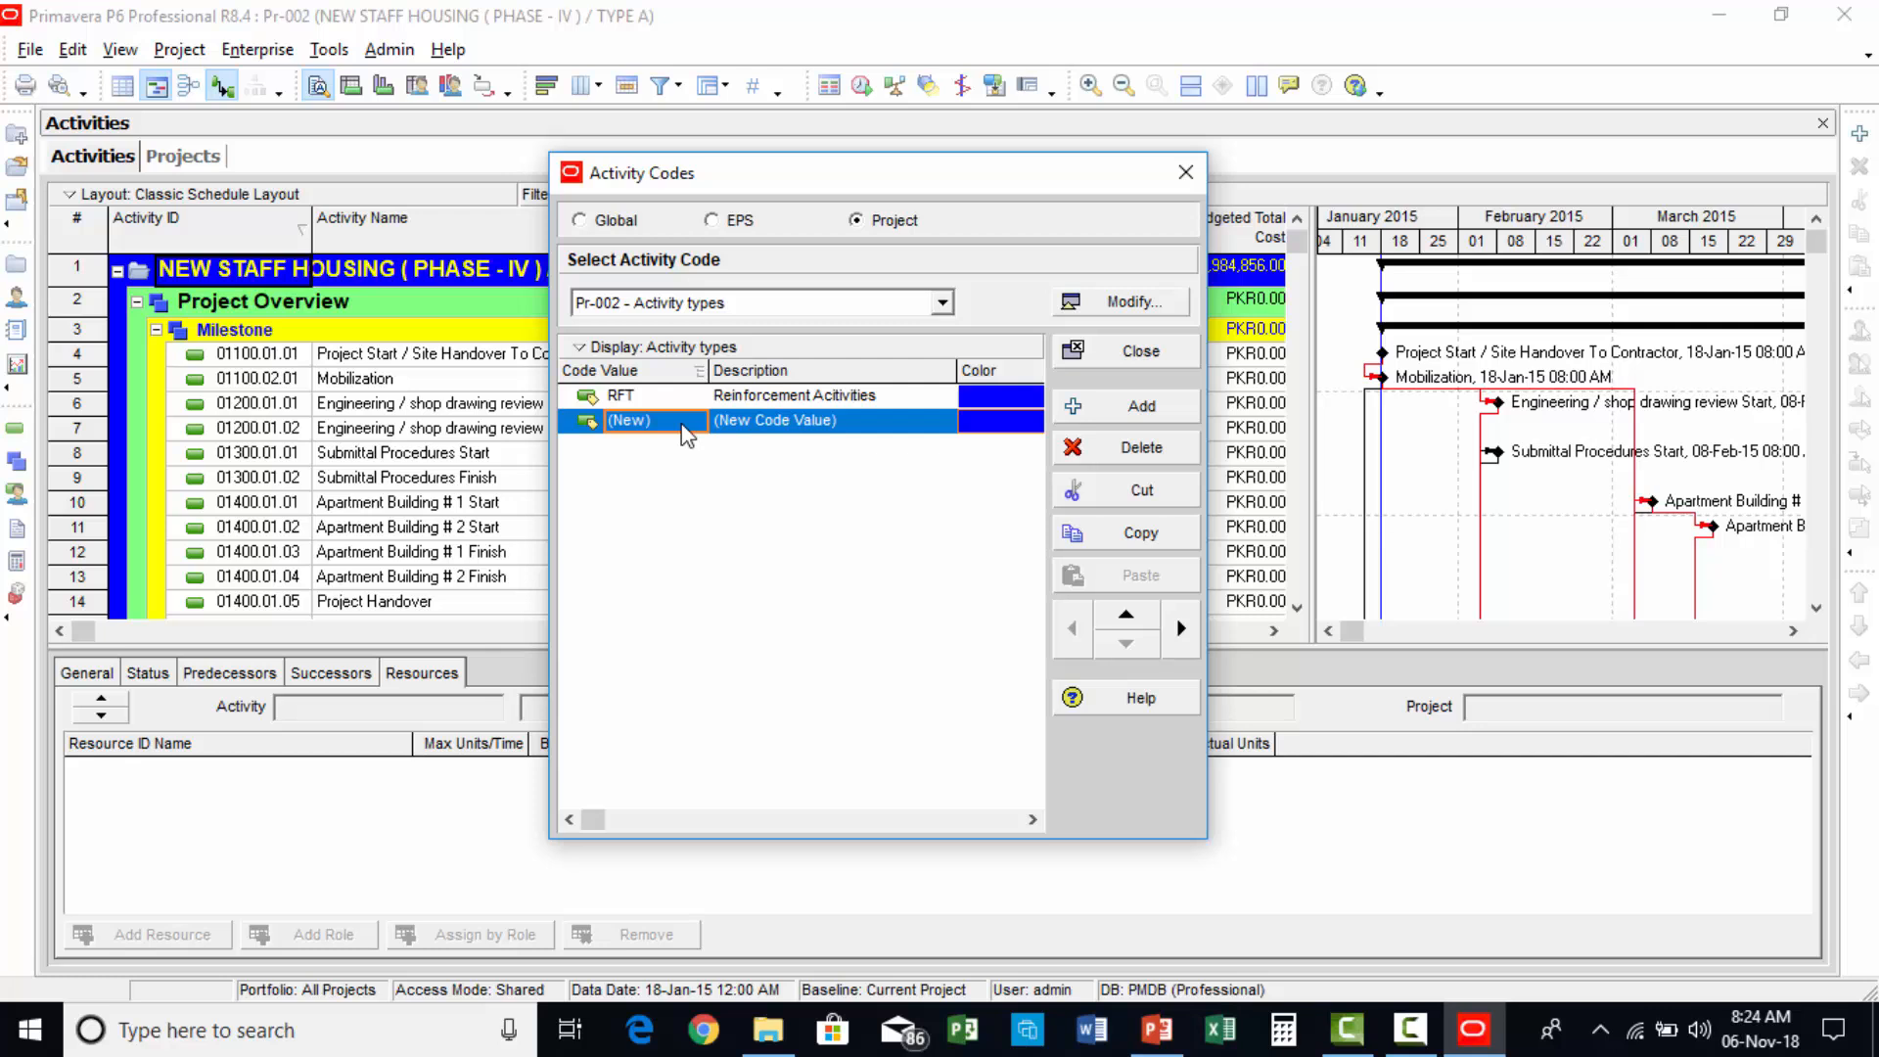
pyautogui.write('Conc')
pyautogui.click(859, 432)
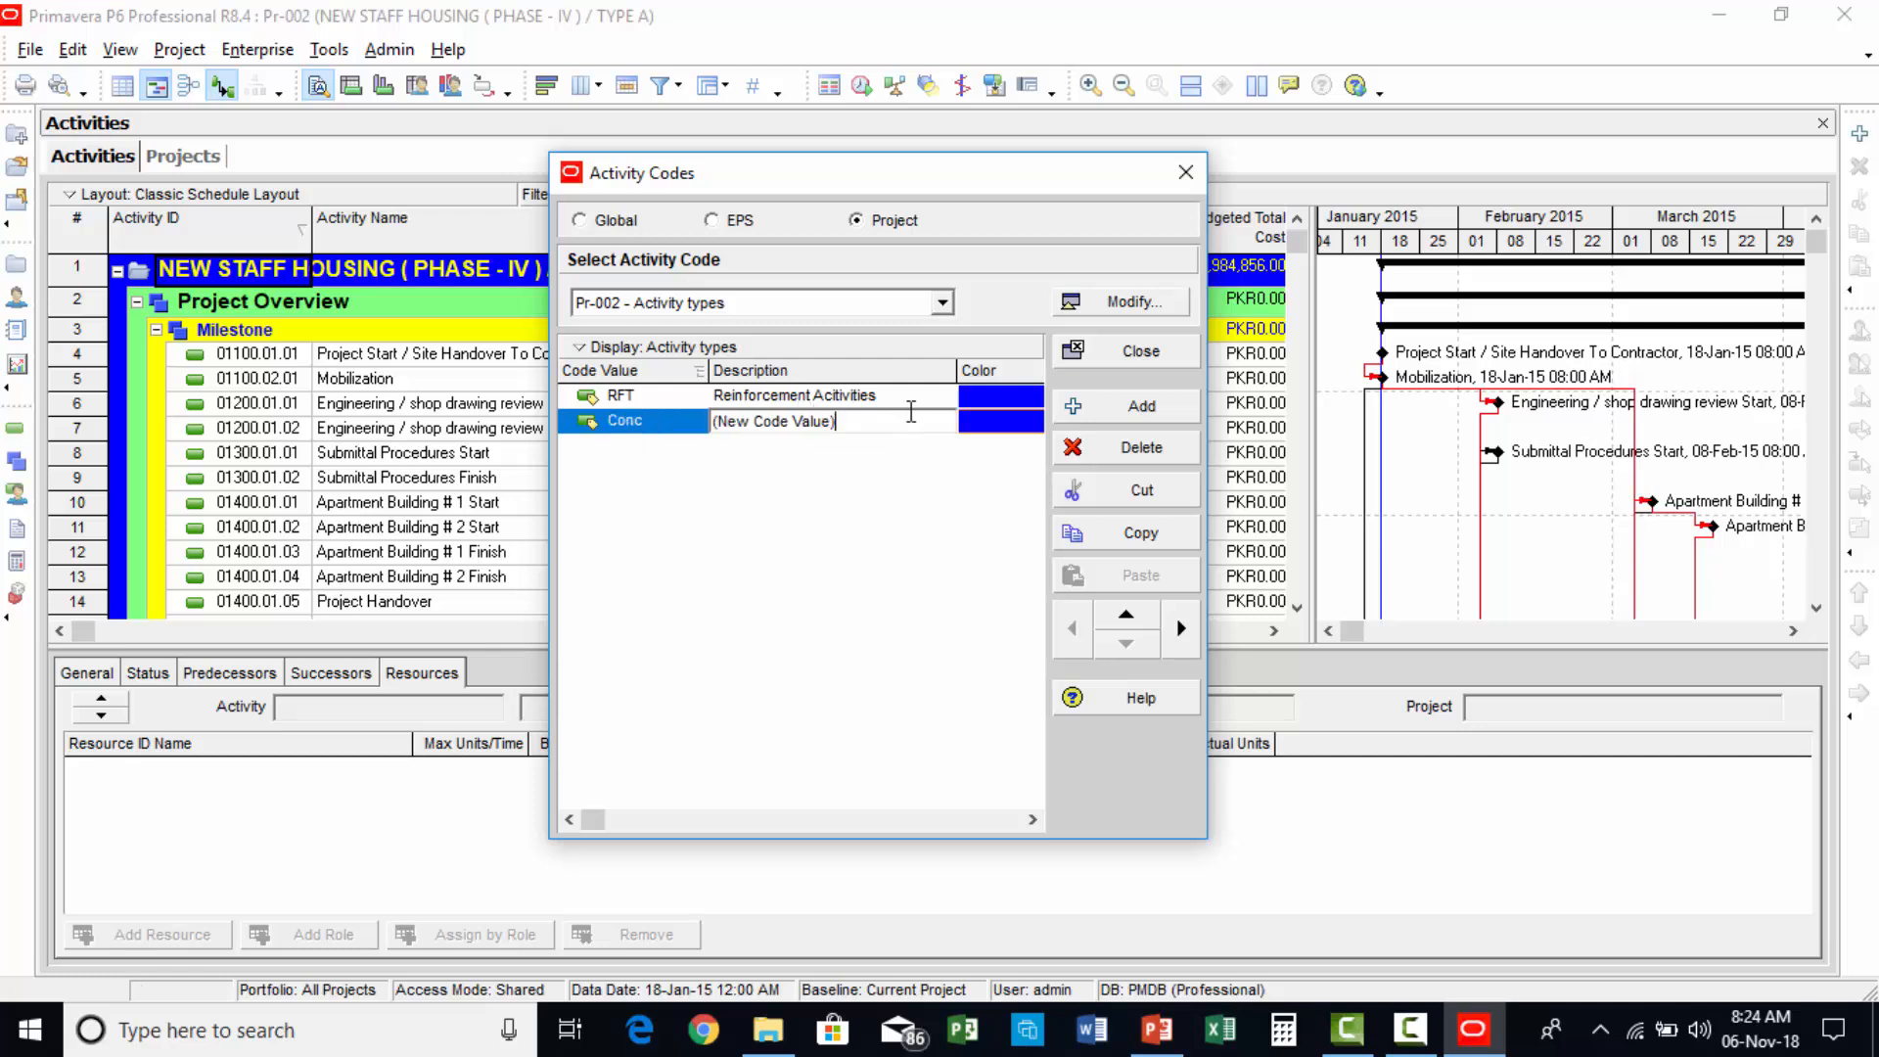
pyautogui.write('Conc Activitiesrete')
pyautogui.click(902, 677)
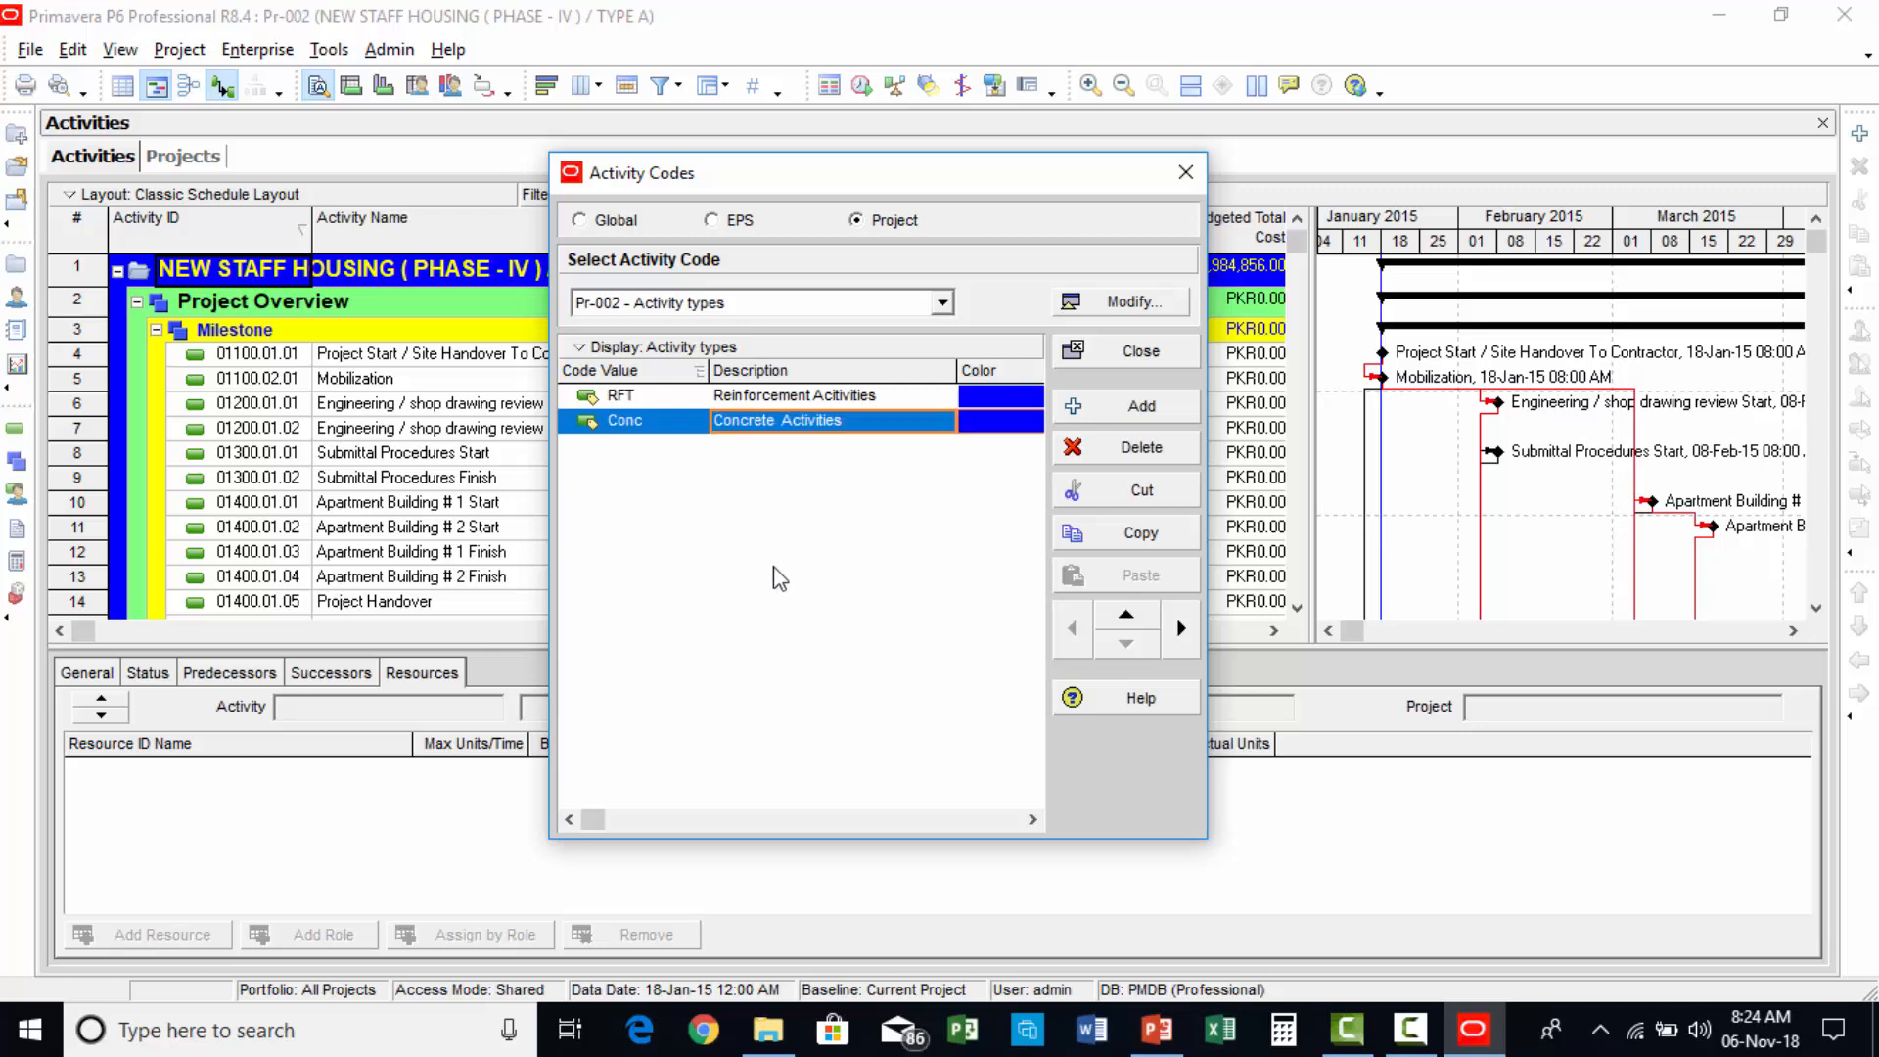
pyautogui.click(1128, 351)
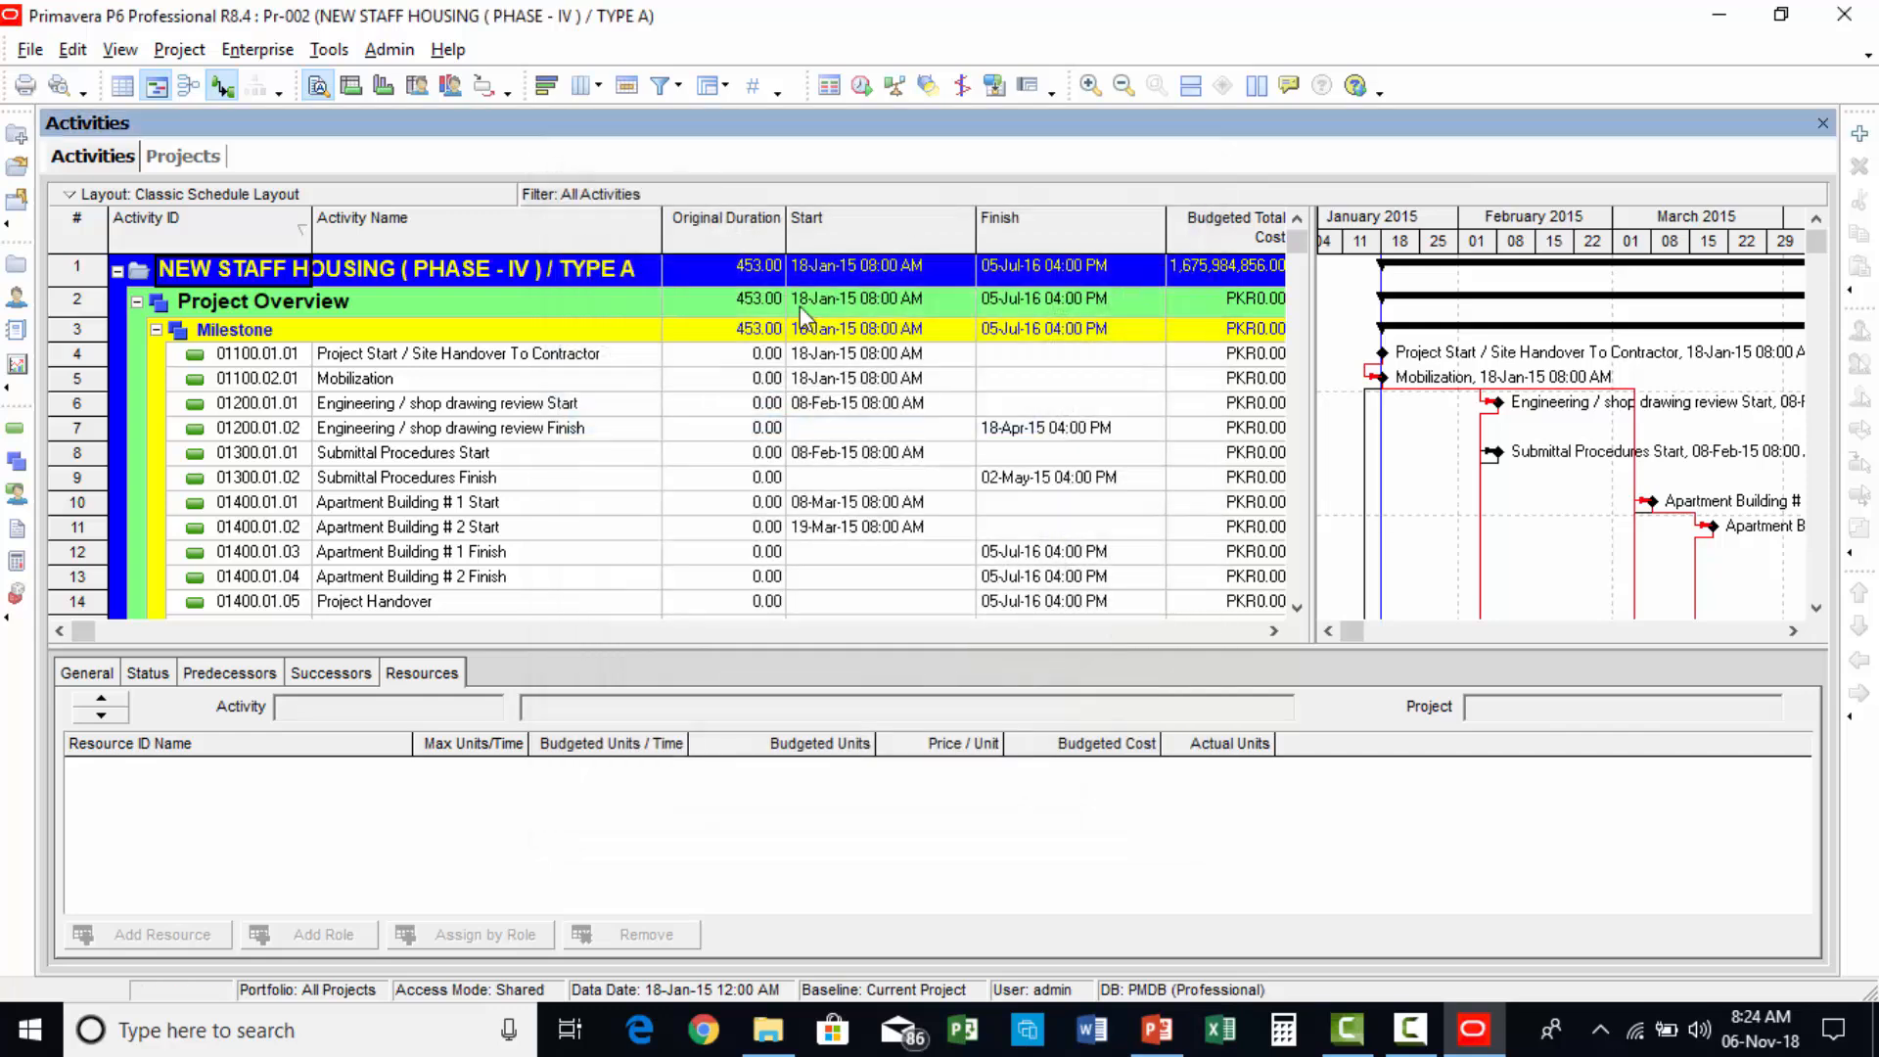
# Add the project activity code Activity types as a column directly after Activity Name in the activity table.
pyautogui.rightClick(552, 354)
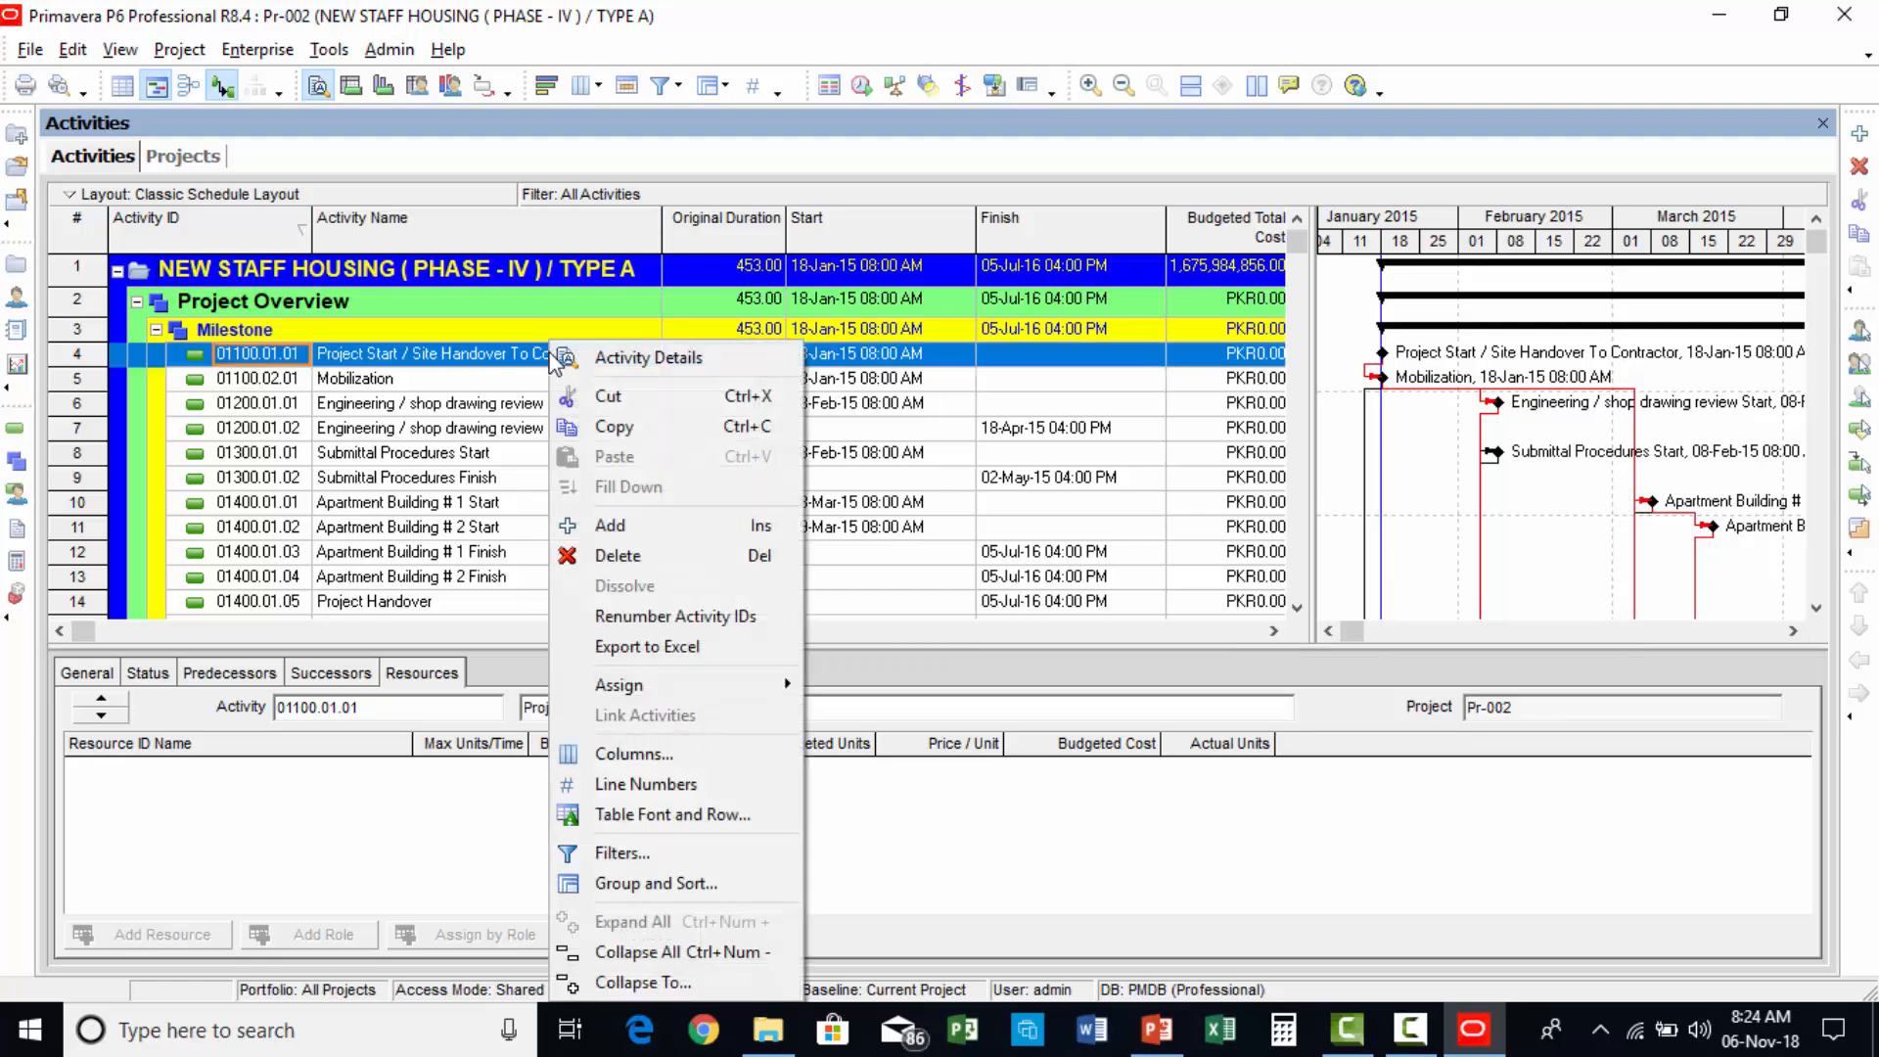
pyautogui.click(608, 752)
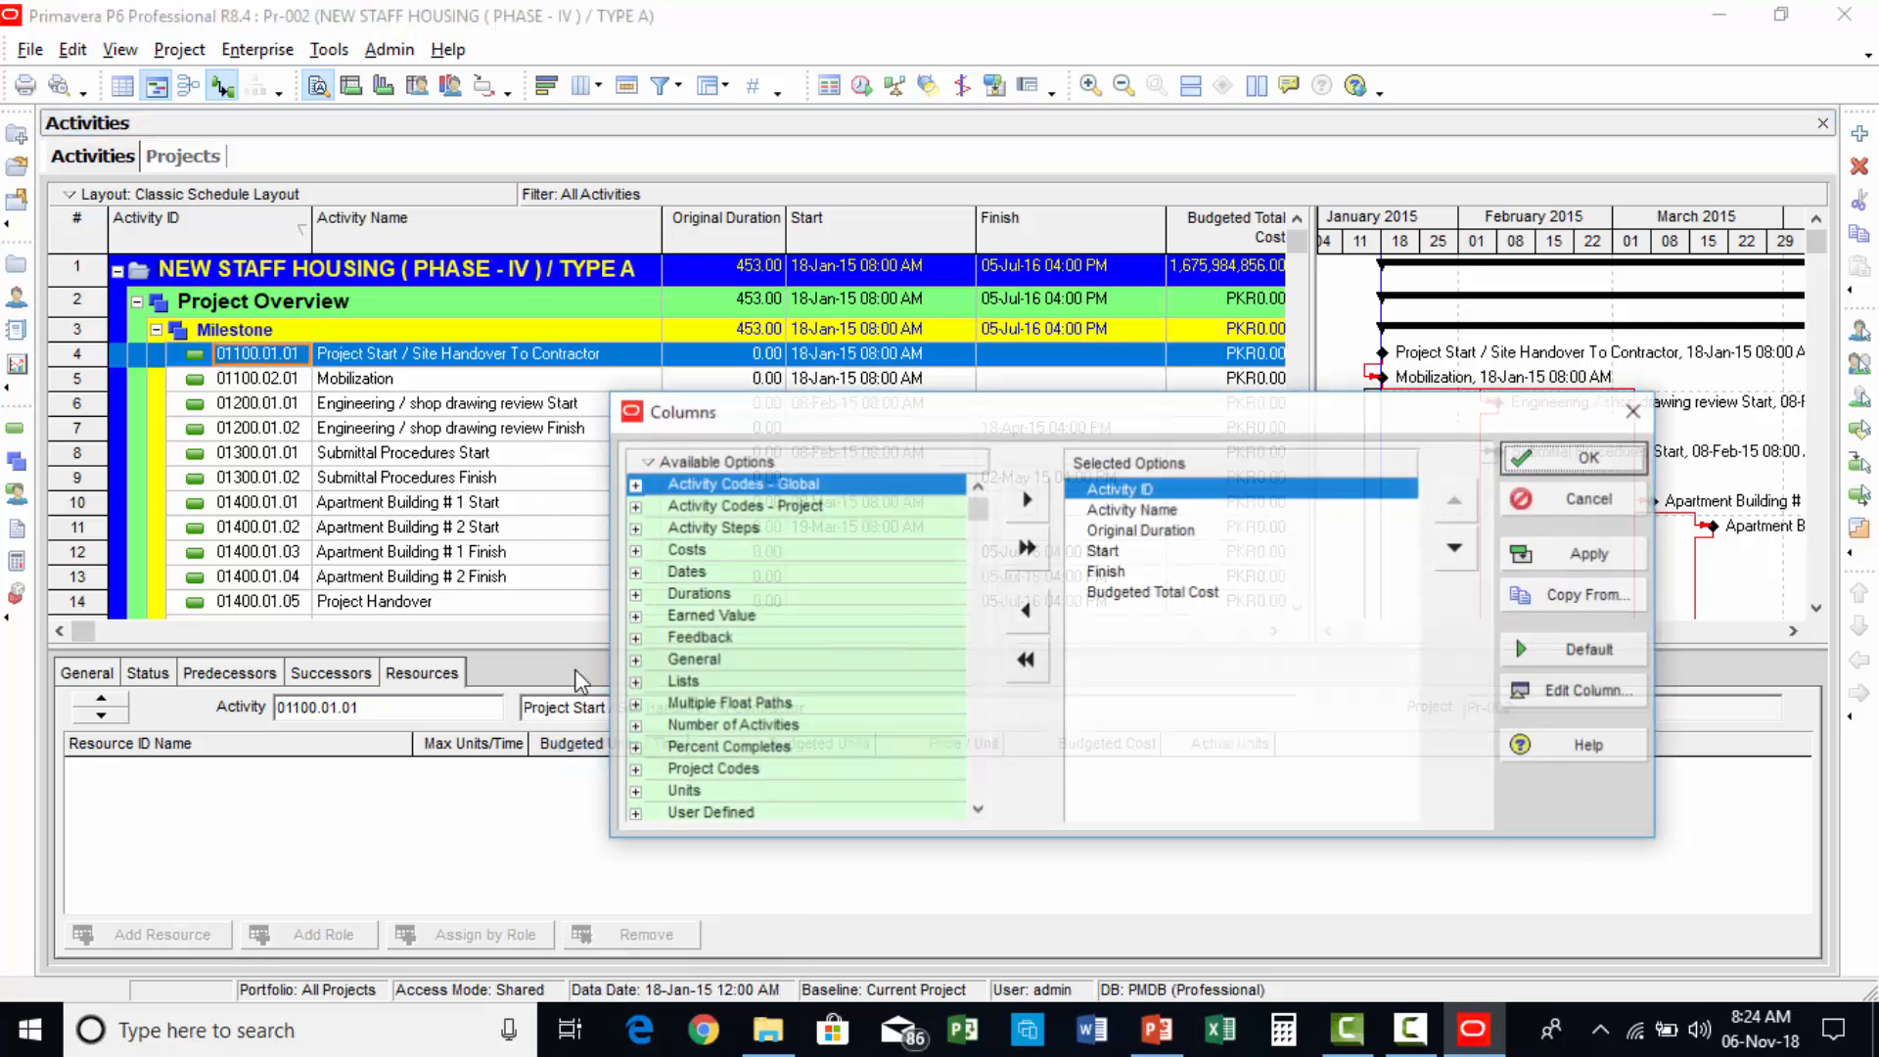
pyautogui.click(680, 505)
pyautogui.click(634, 507)
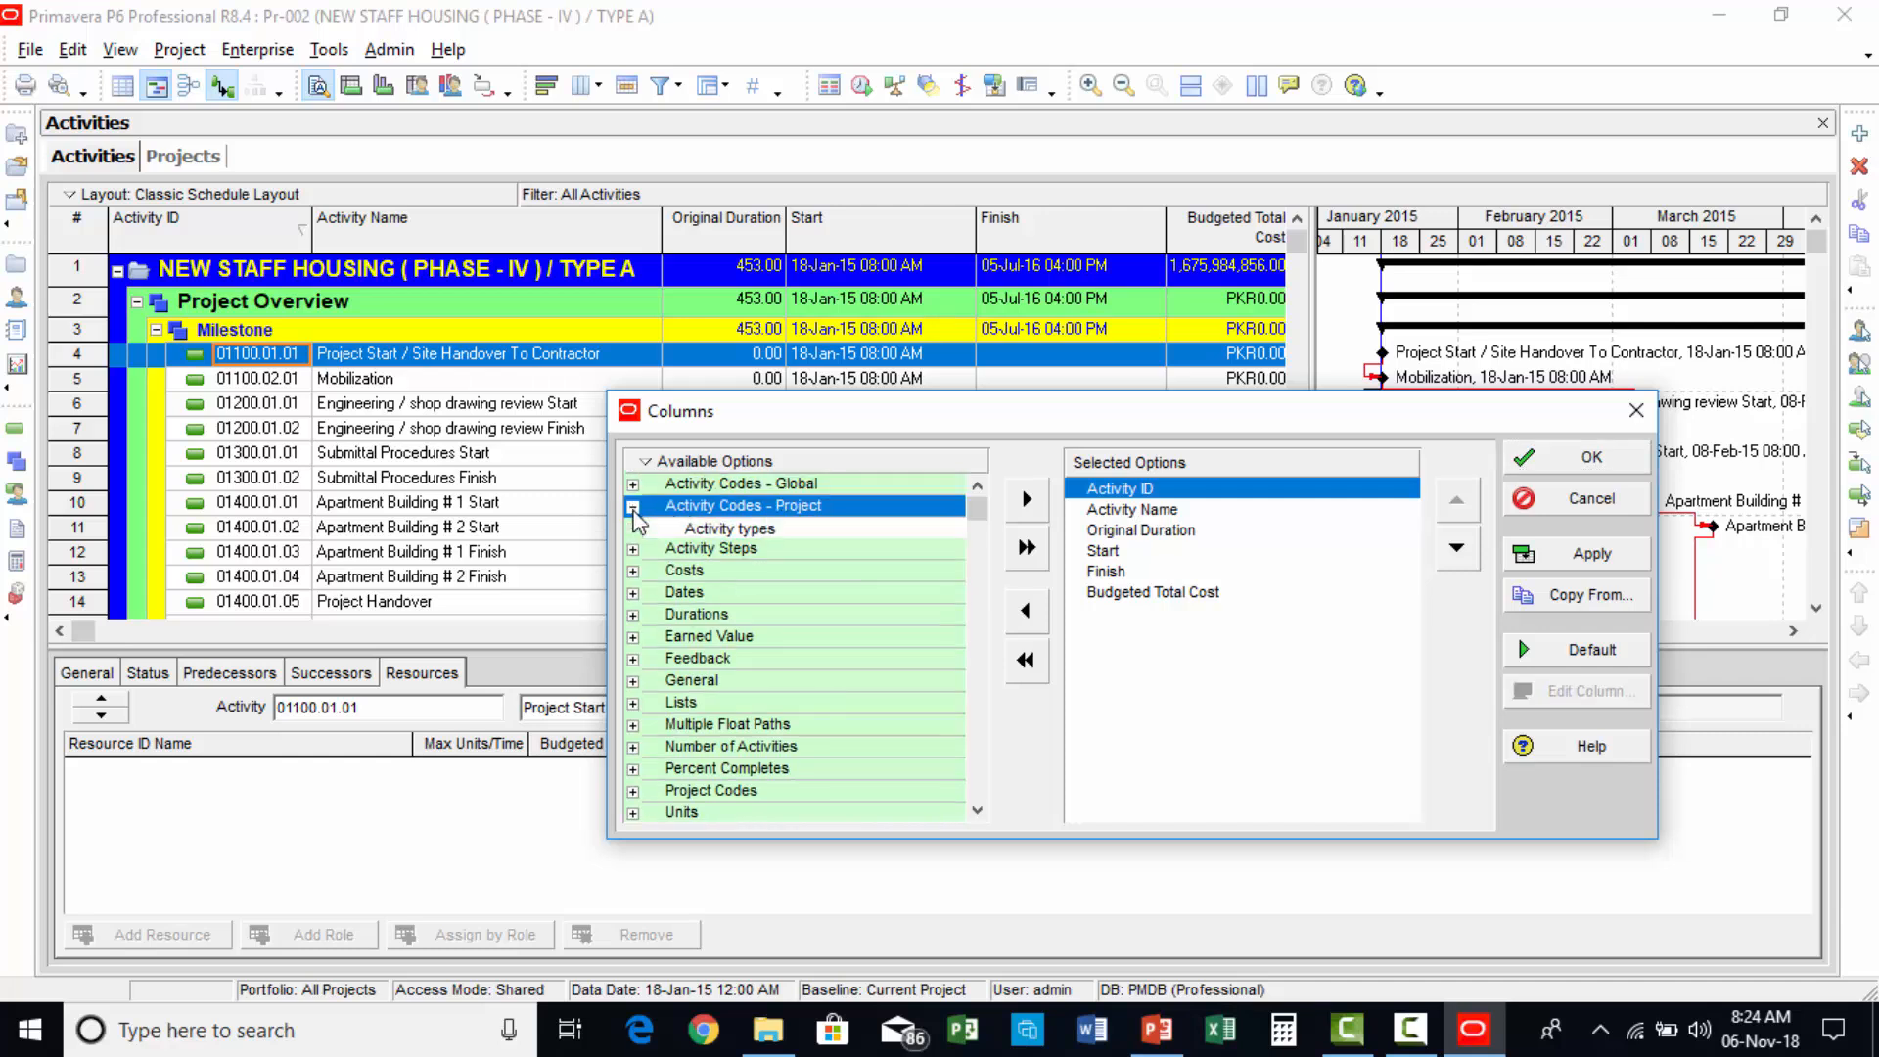
pyautogui.click(719, 531)
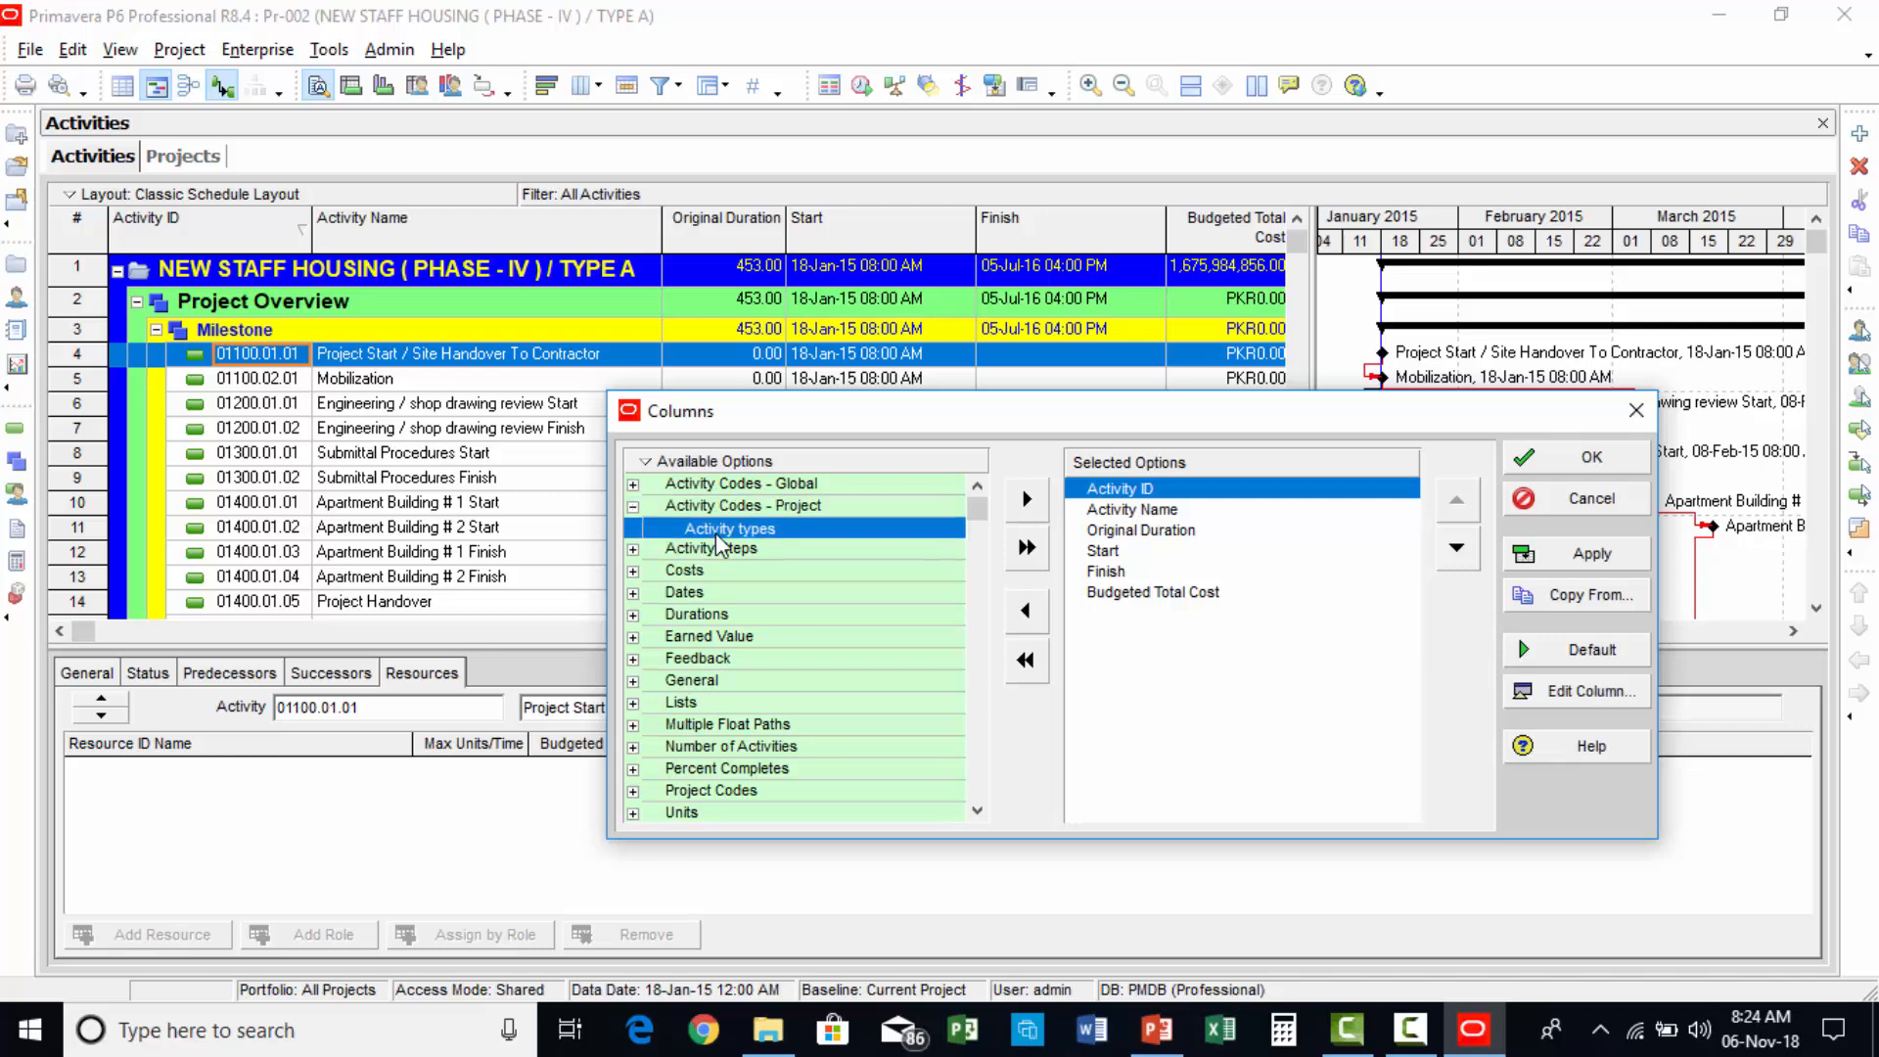
pyautogui.click(1026, 500)
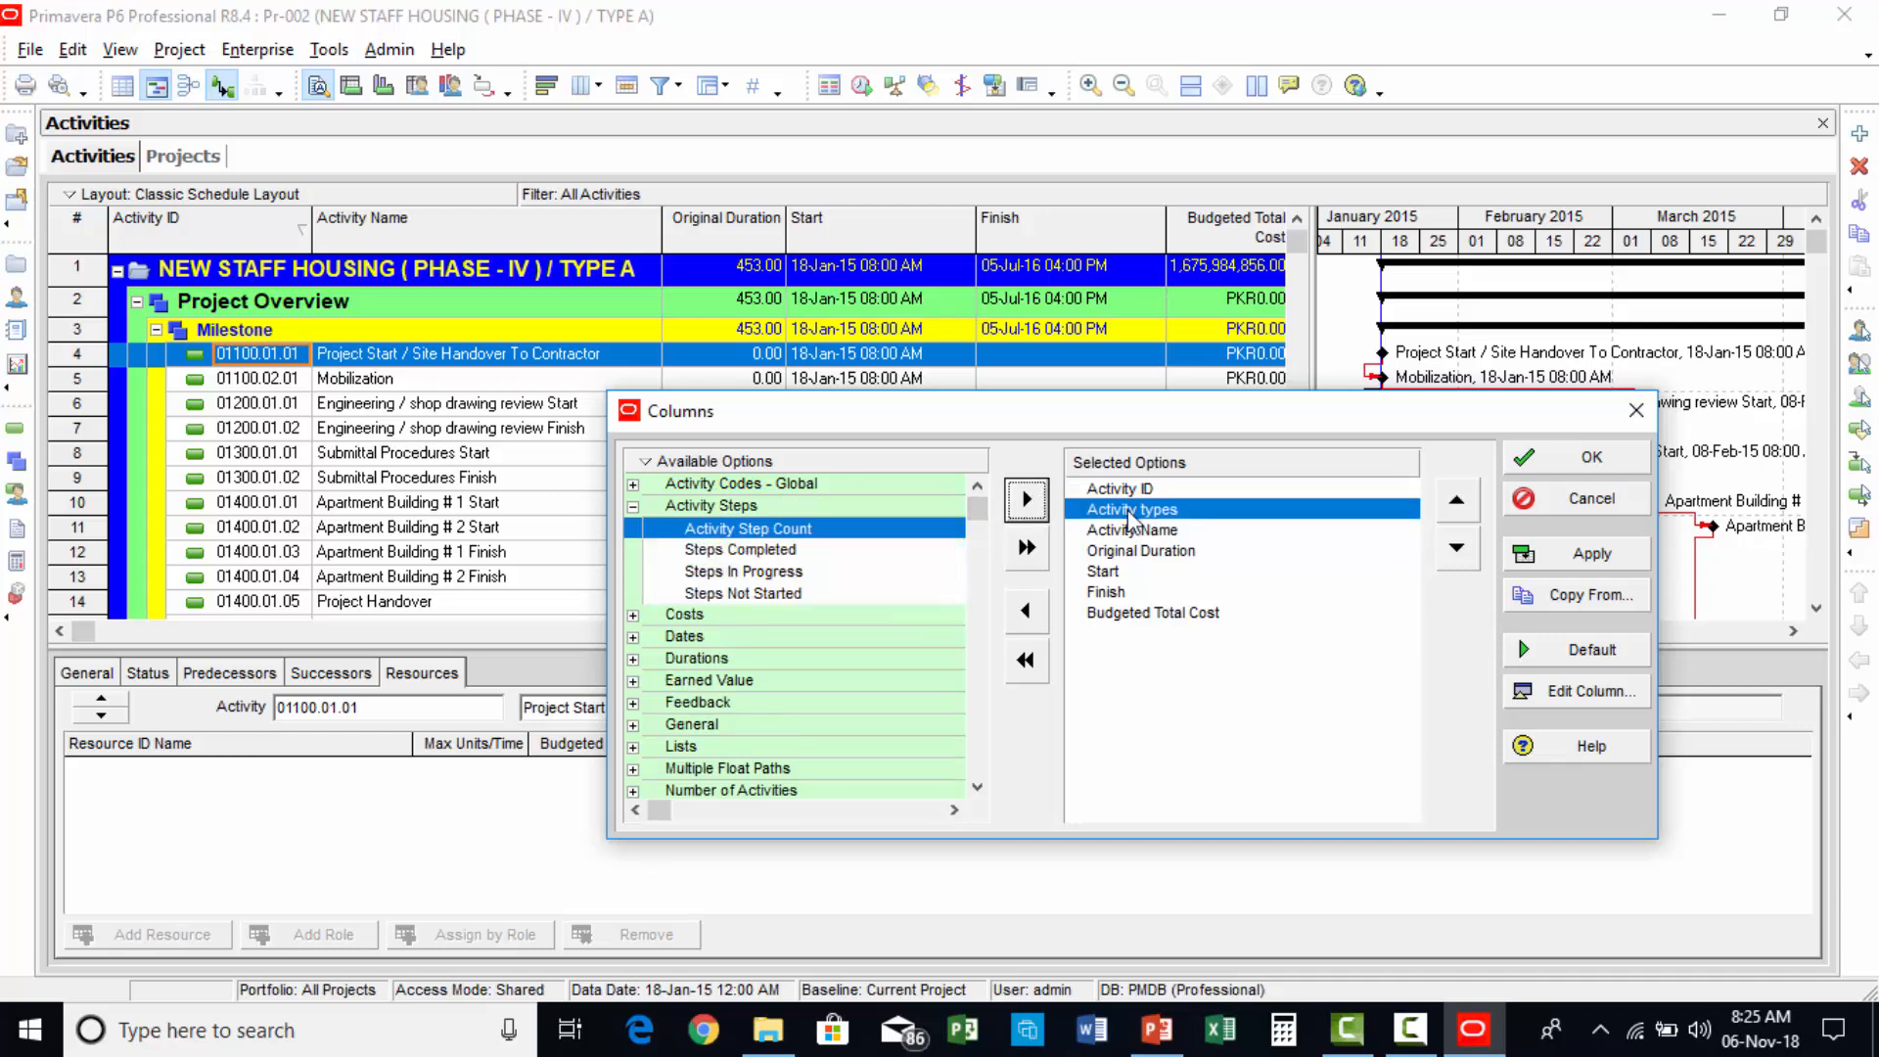
pyautogui.click(1473, 548)
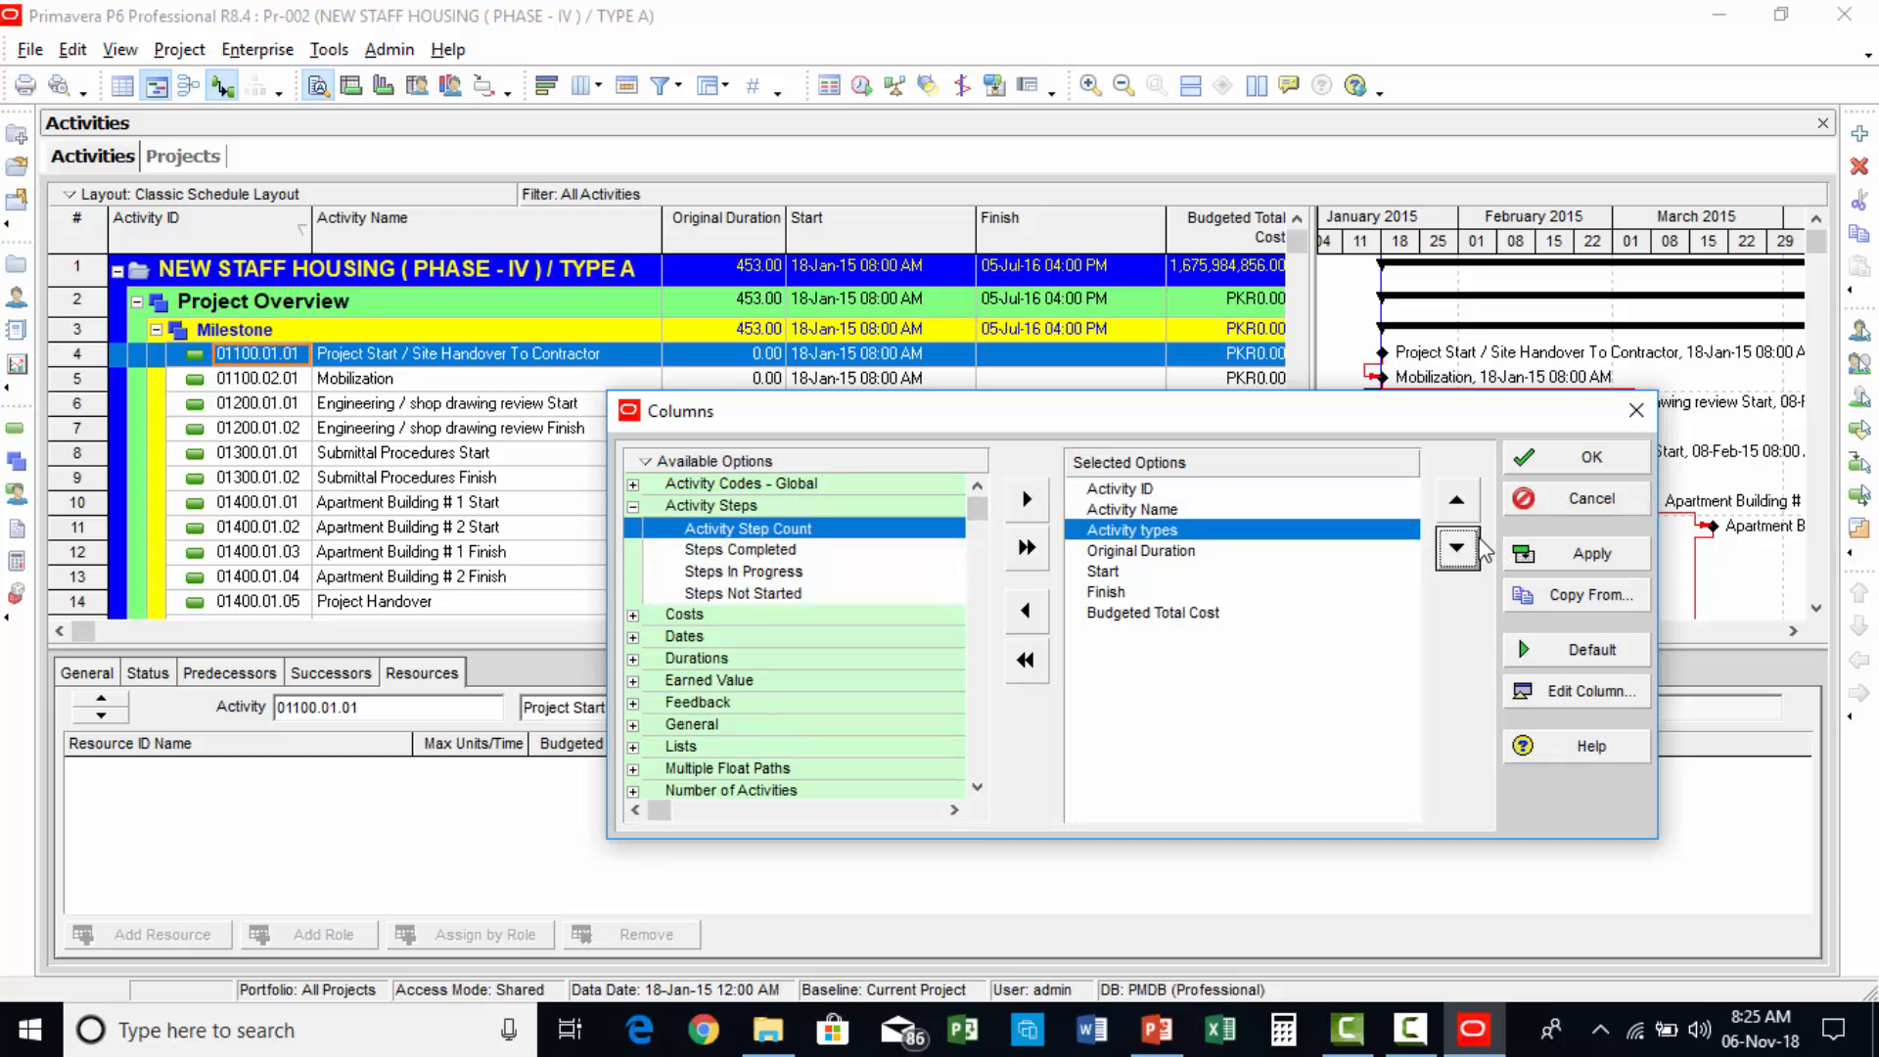
pyautogui.click(1566, 551)
pyautogui.click(1562, 460)
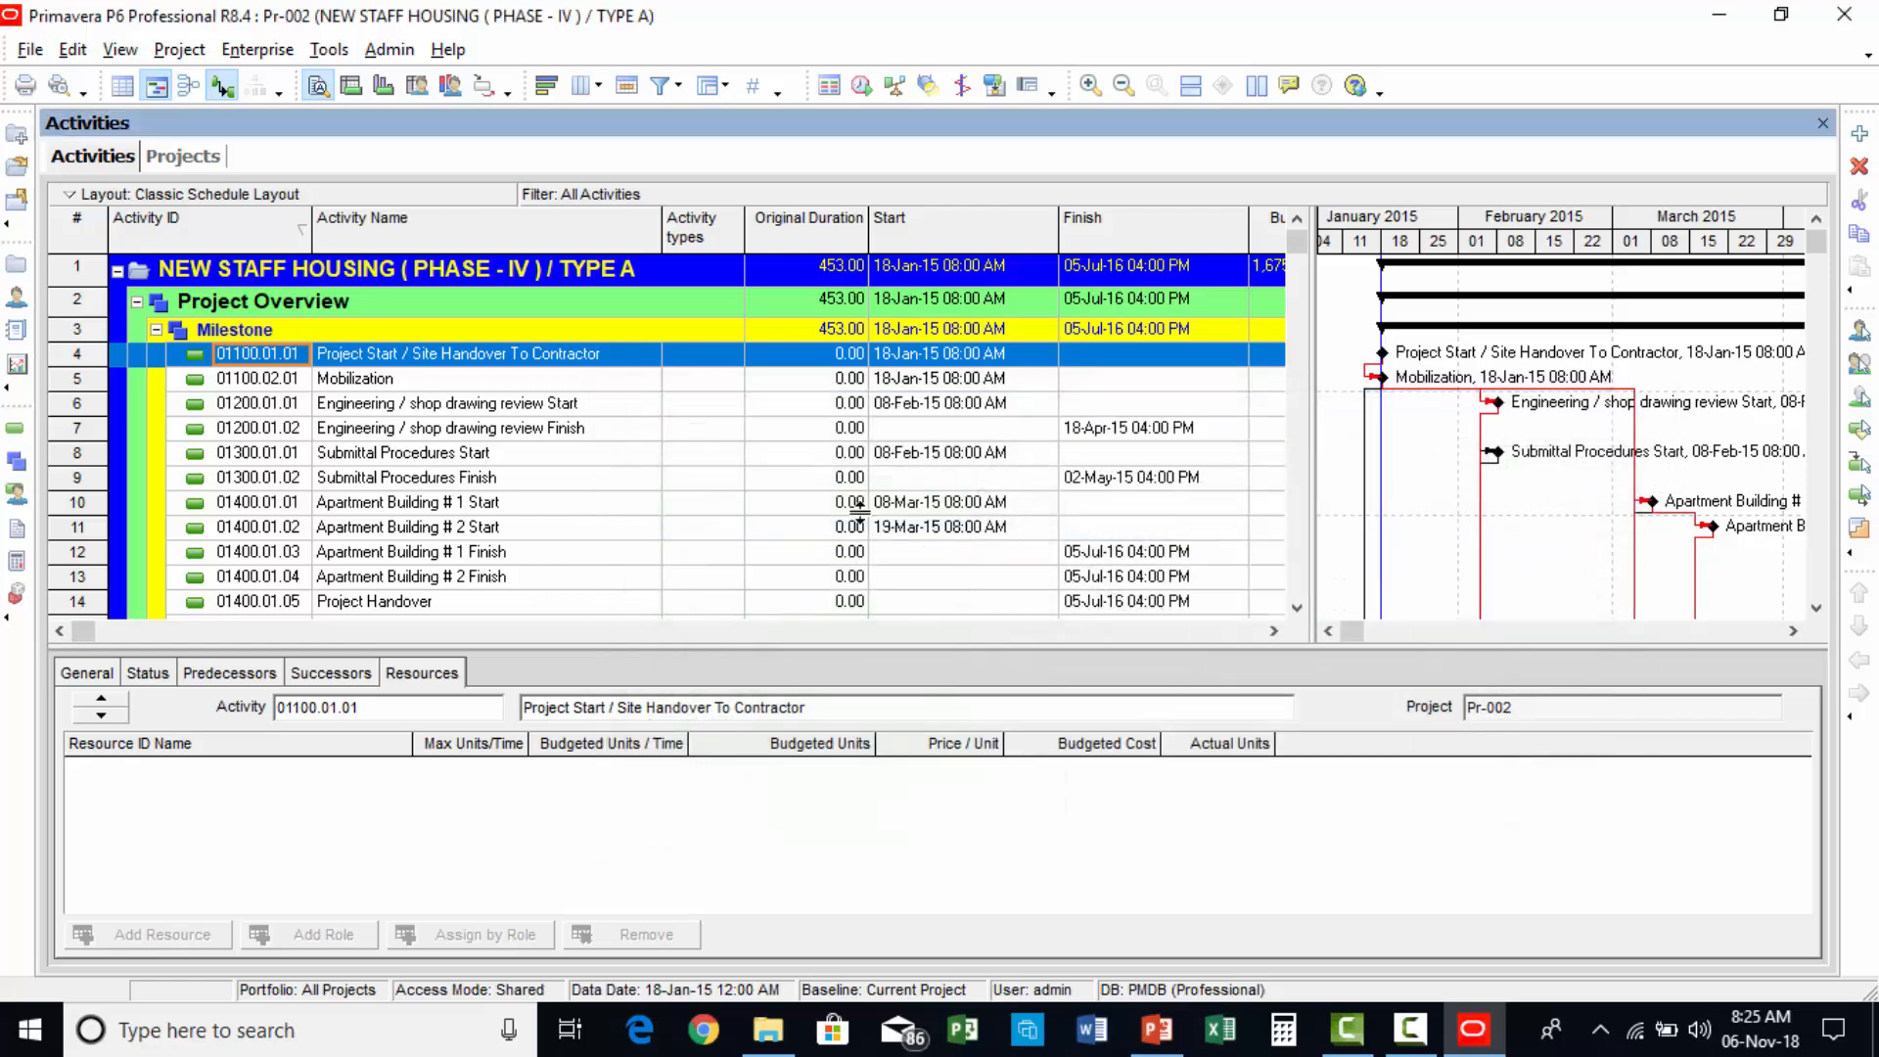
# Open the Activity types selection for Casting For Plain Concrete Under Foundations in the Foundation Works of Apartment Building # 1.
pyautogui.scroll(-1, 720, 587)
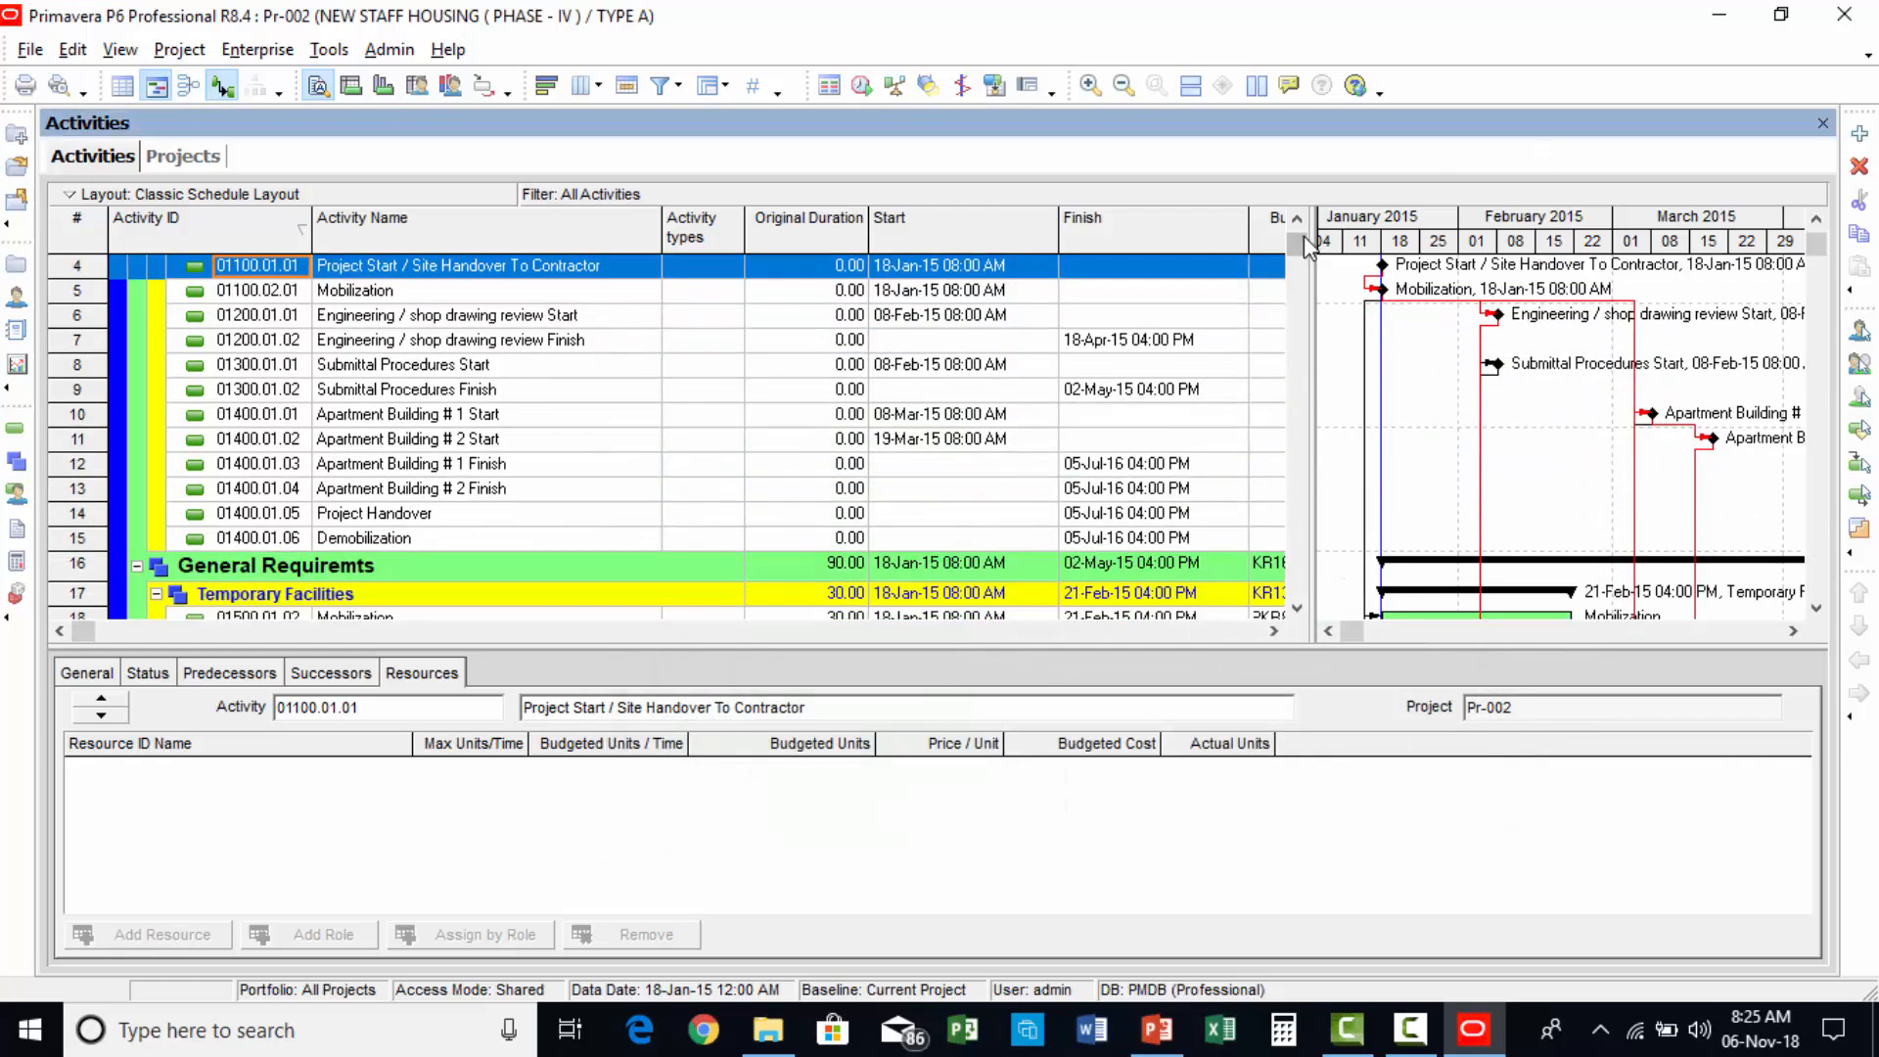
pyautogui.scroll(-1, 1304, 250)
pyautogui.moveTo(1305, 249); pyautogui.dragTo(1304, 421)
pyautogui.scroll(6, 445, 492)
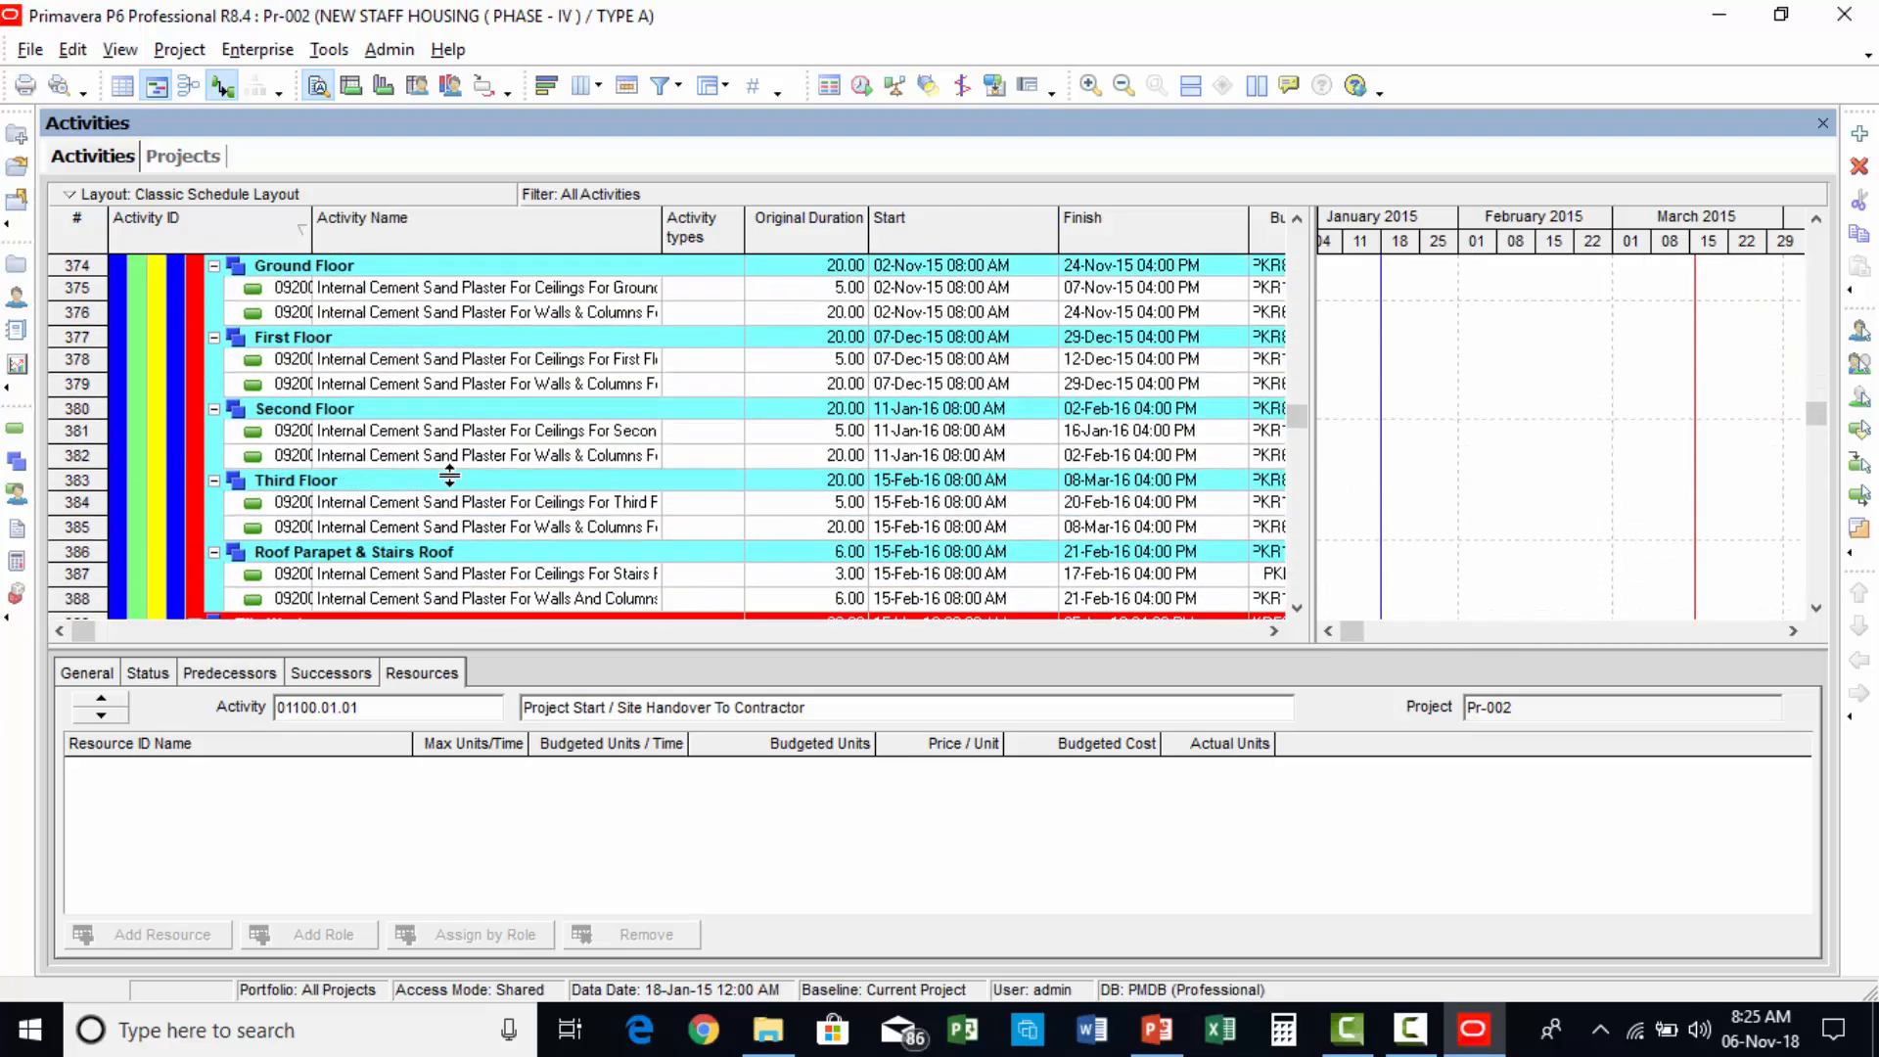
pyautogui.scroll(12, 452, 484)
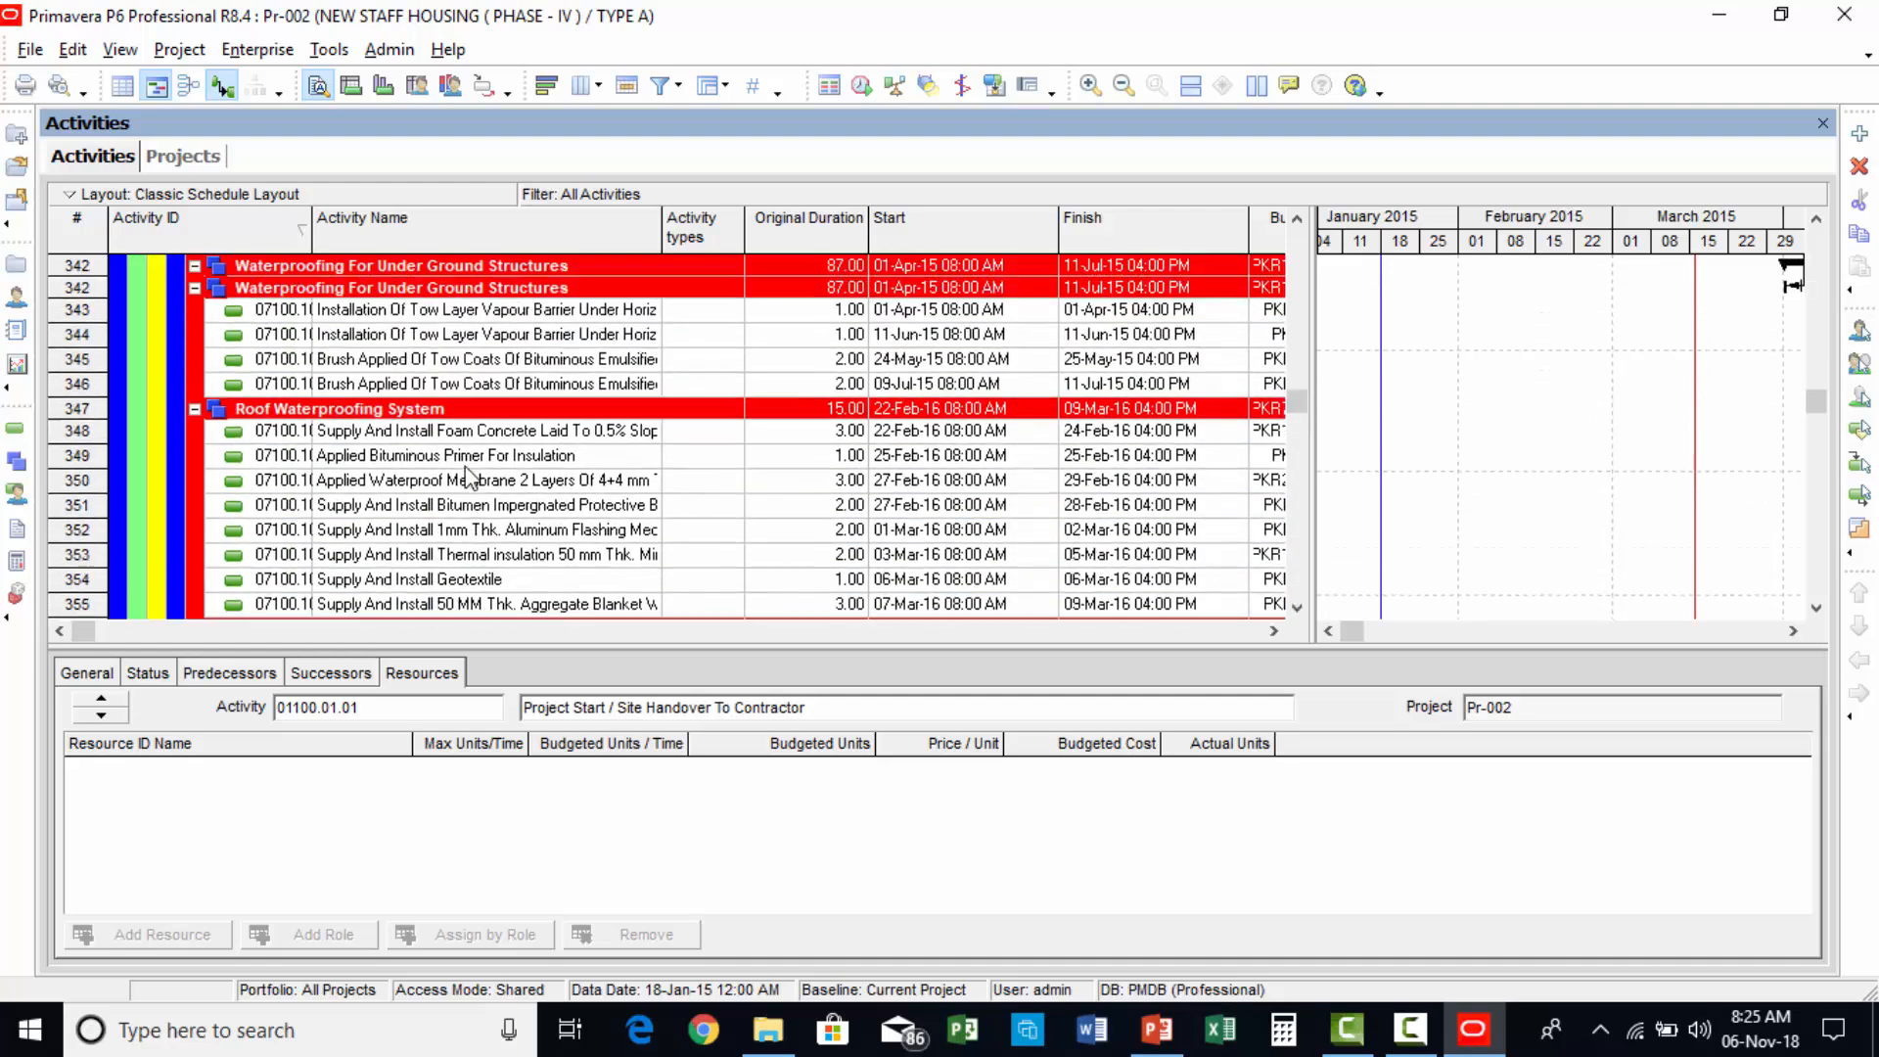
pyautogui.scroll(10, 468, 477)
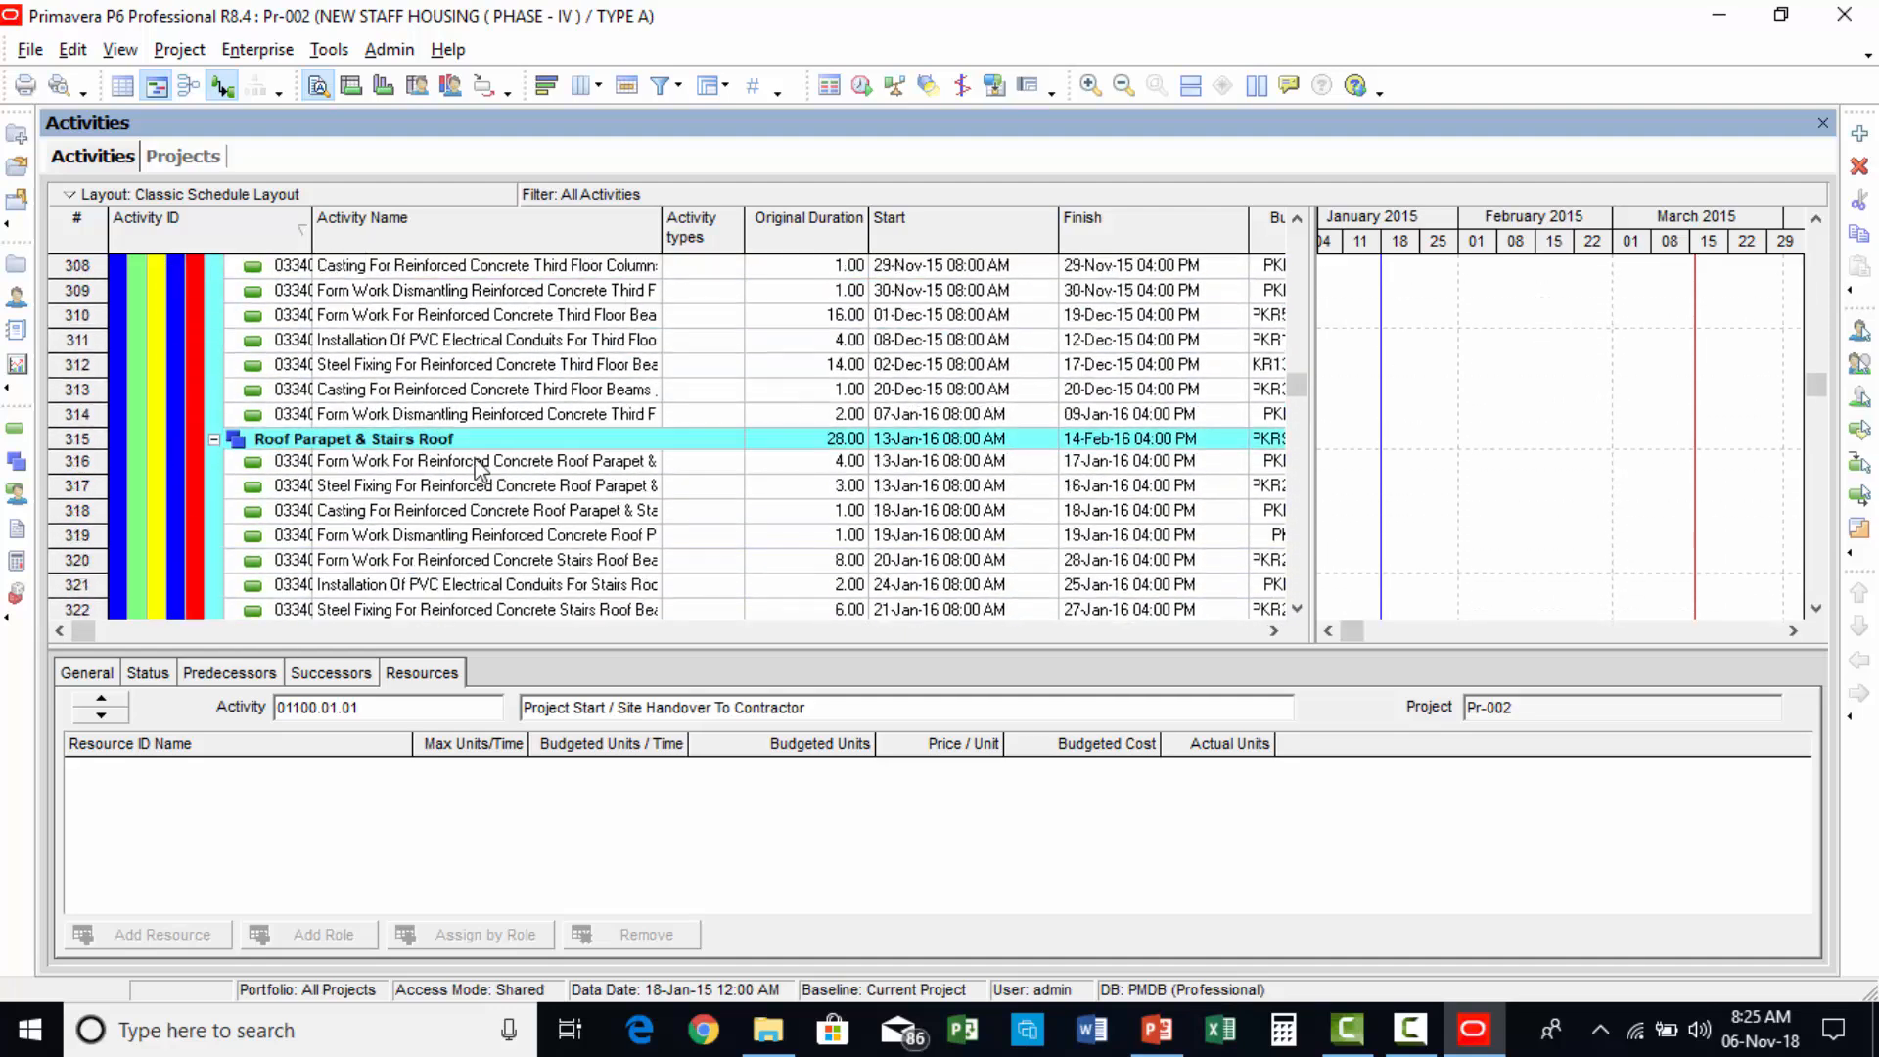
pyautogui.scroll(8, 490, 441)
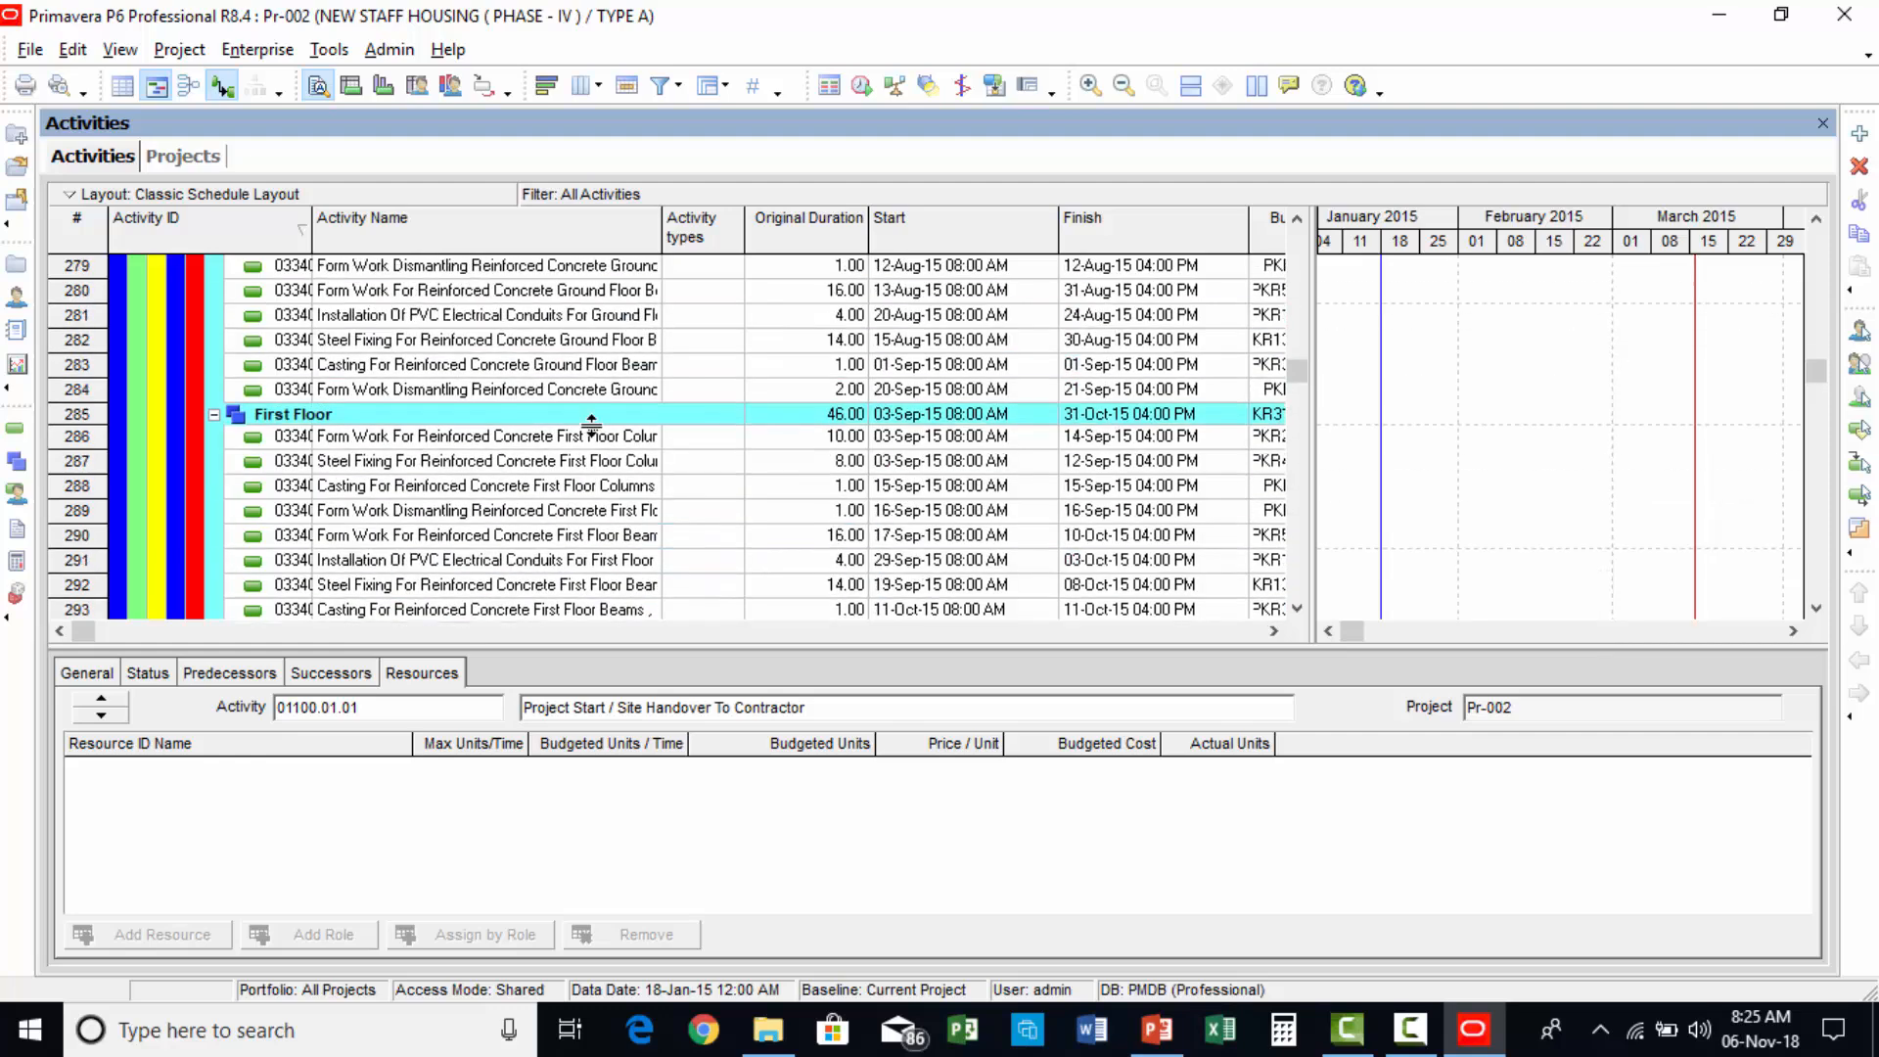
pyautogui.click(1297, 218)
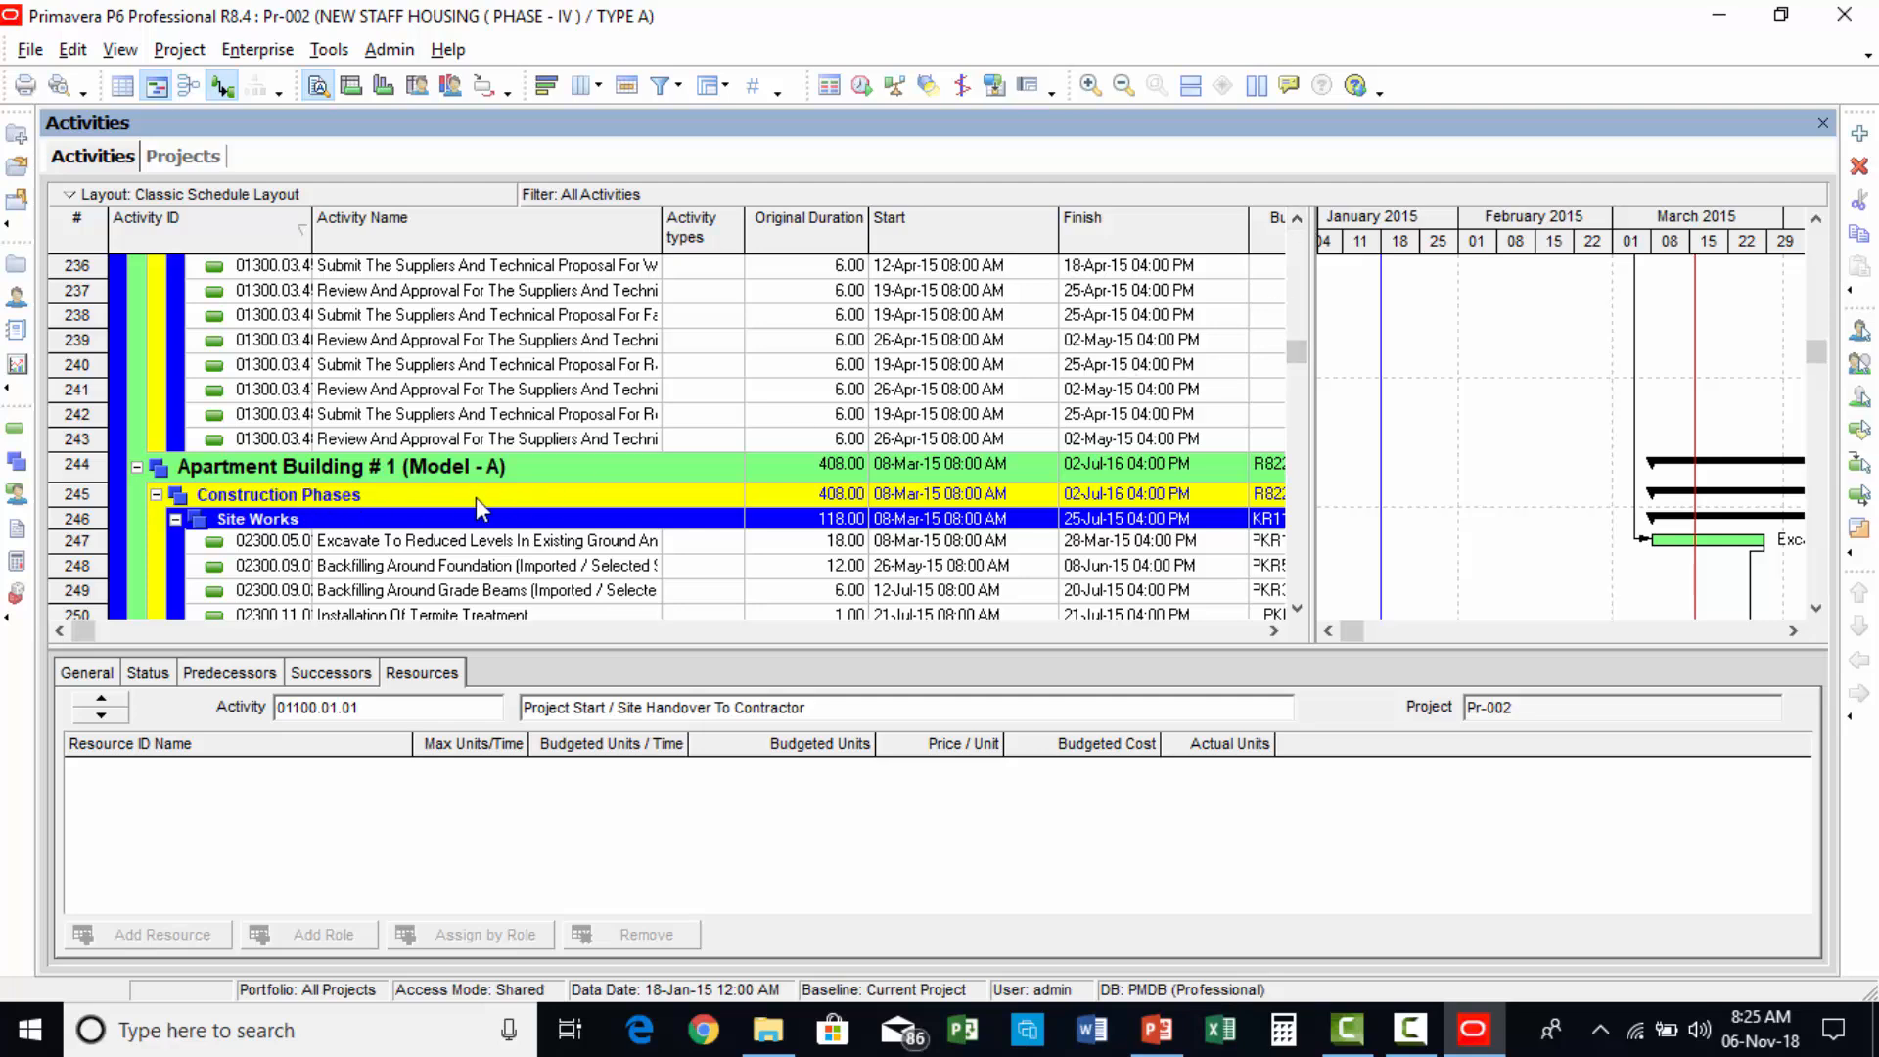
pyautogui.scroll(-5, 479, 507)
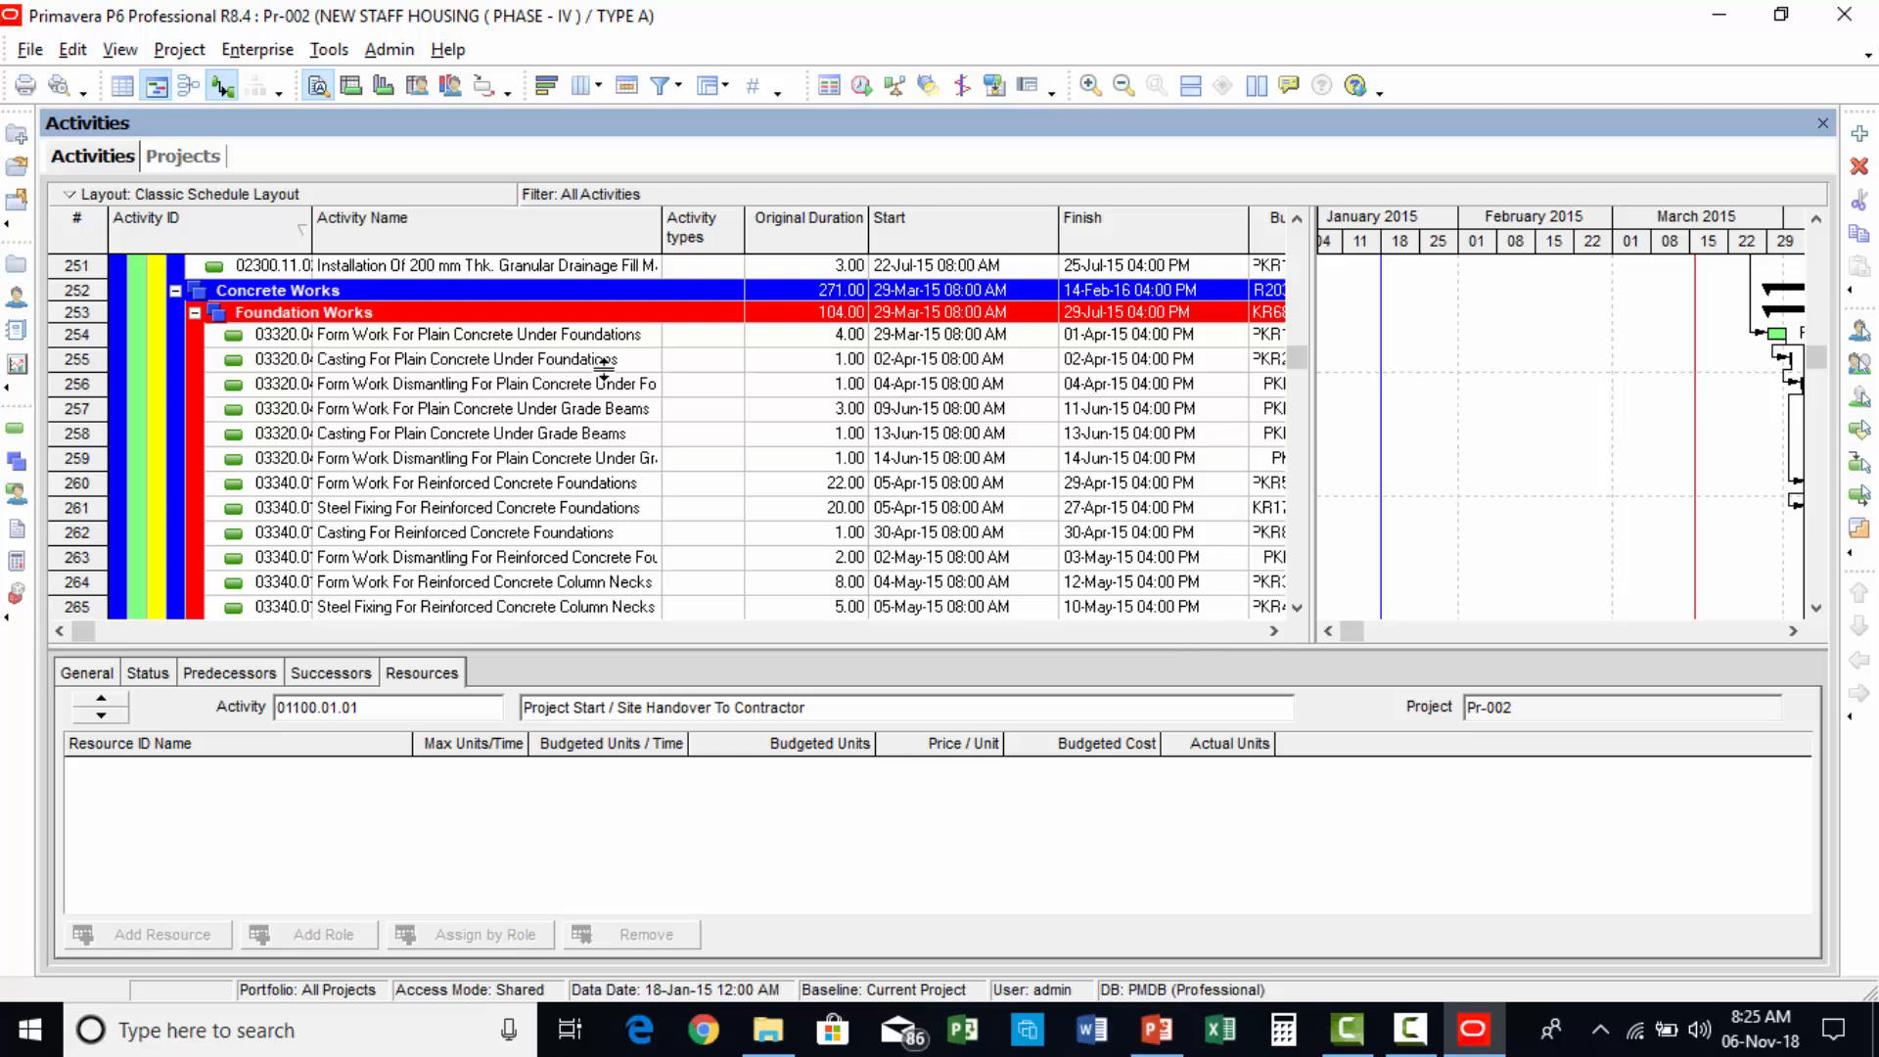
pyautogui.click(681, 365)
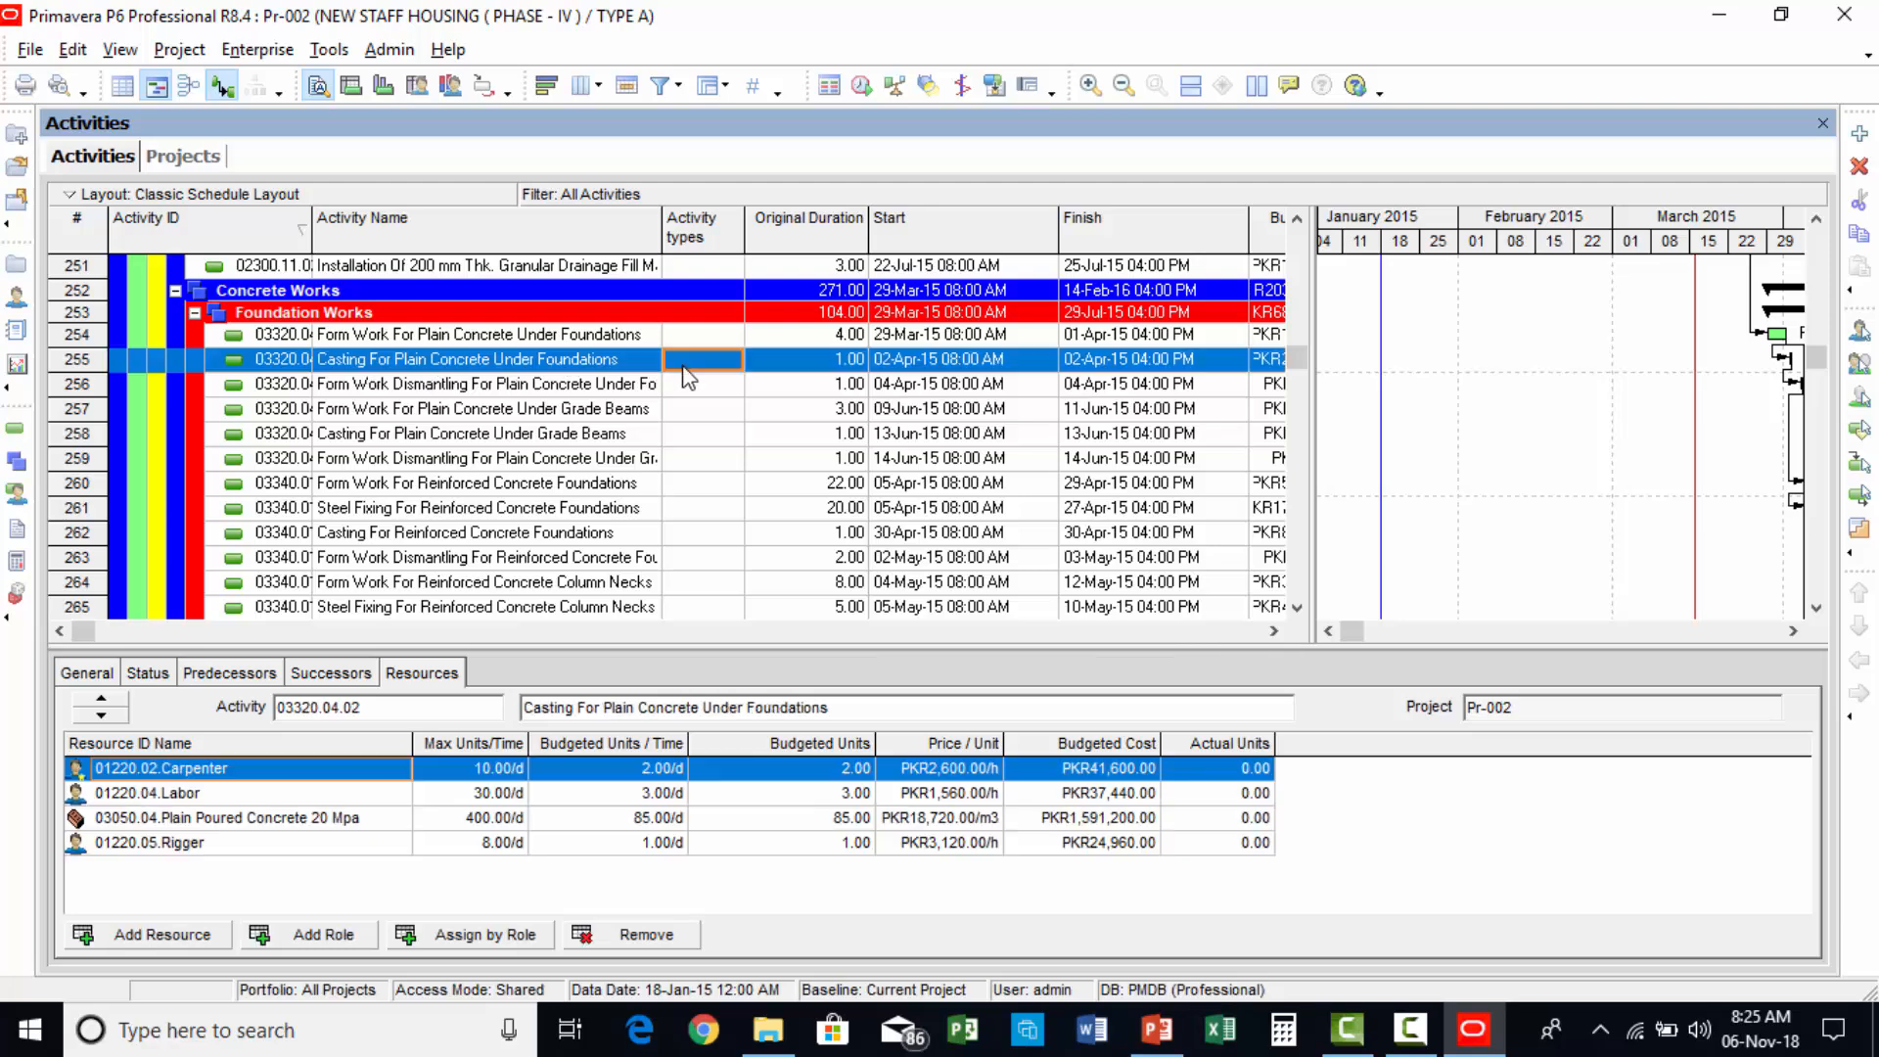
pyautogui.click(697, 360)
pyautogui.click(732, 359)
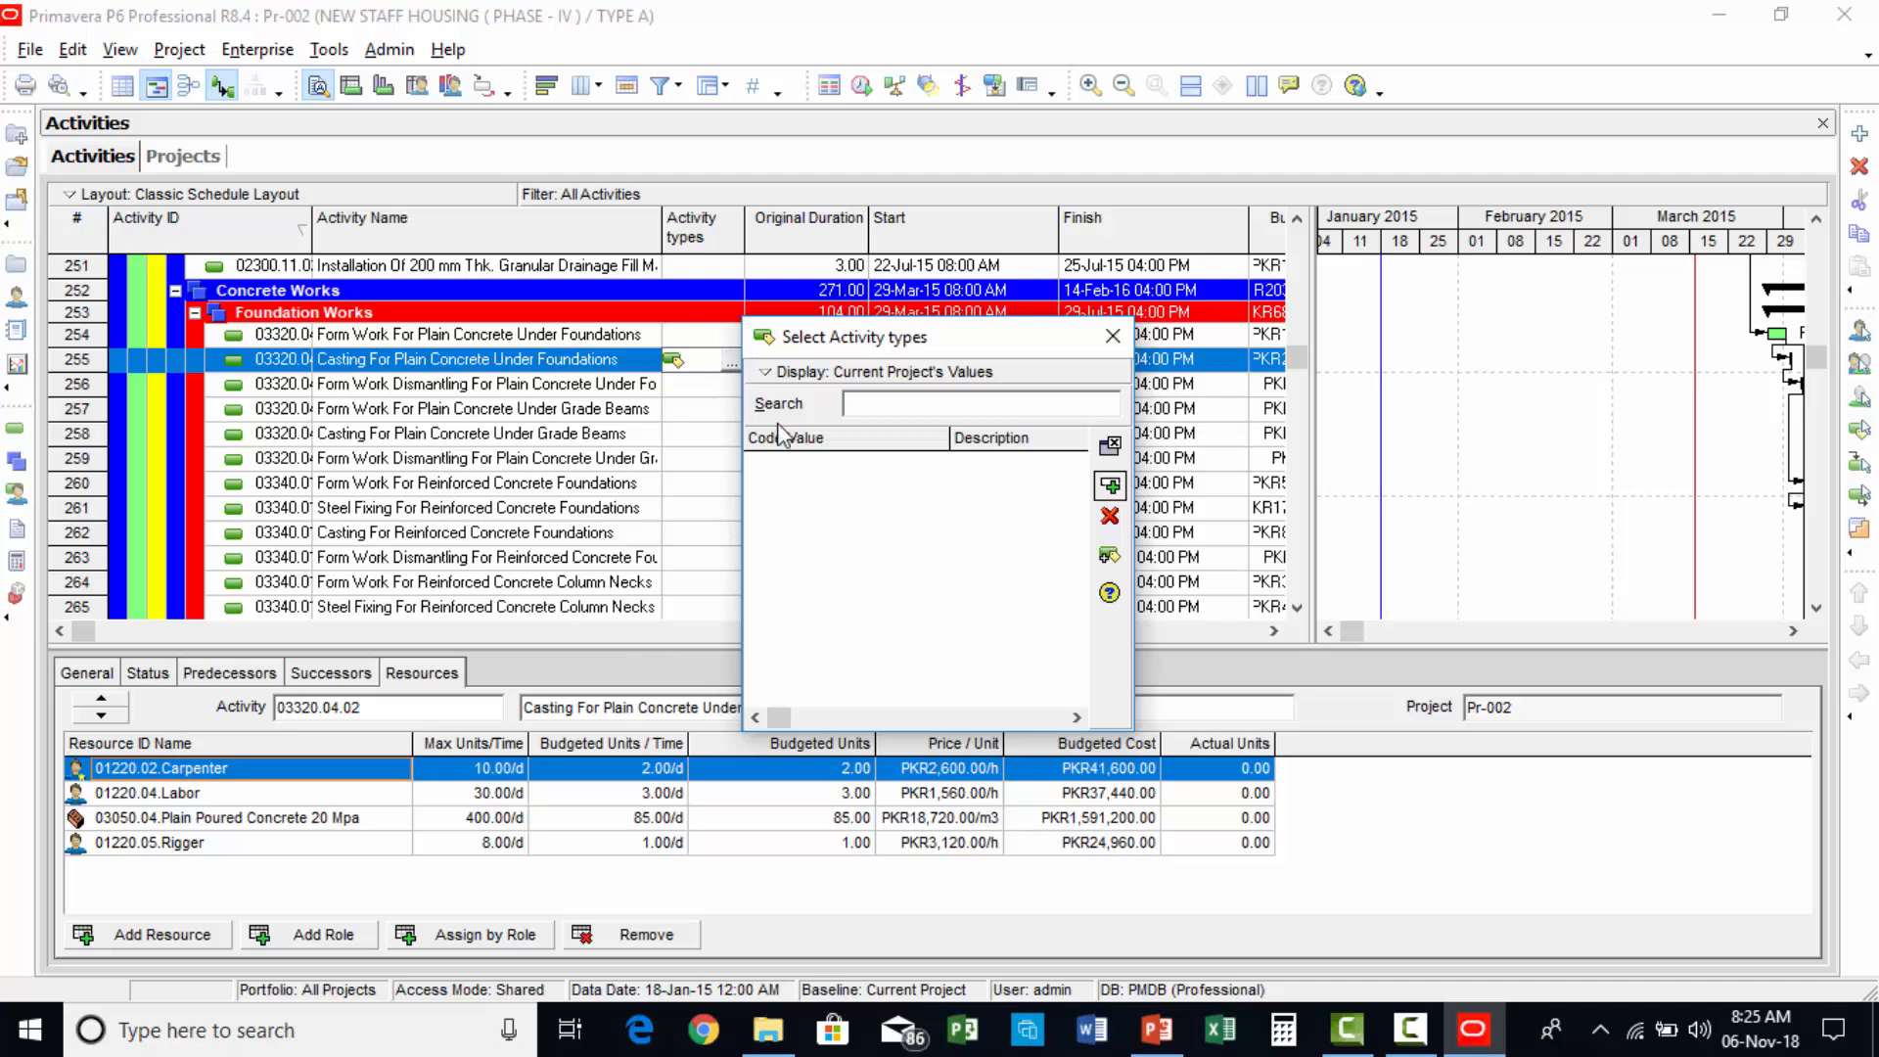
# Filter the code value list by All Values and assign Conc to the foundation casting activity.
pyautogui.rightClick(918, 479)
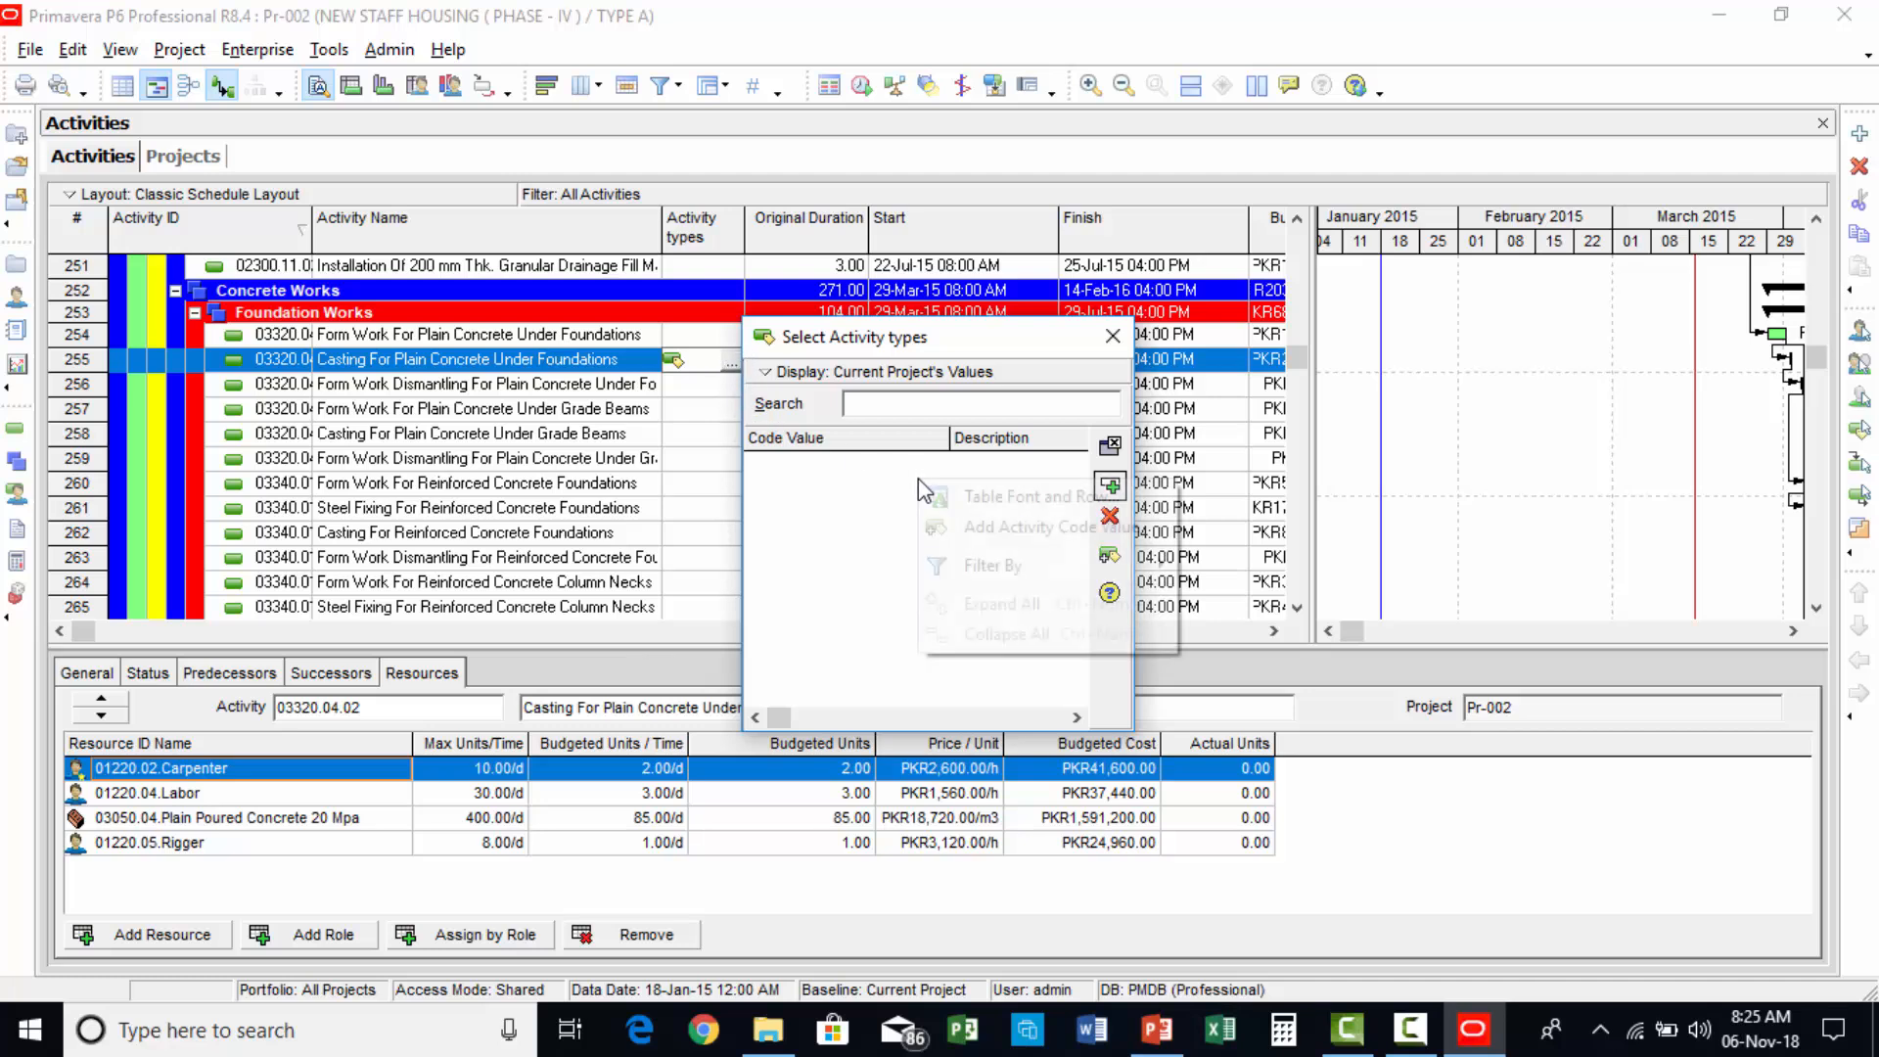
pyautogui.moveTo(996, 572)
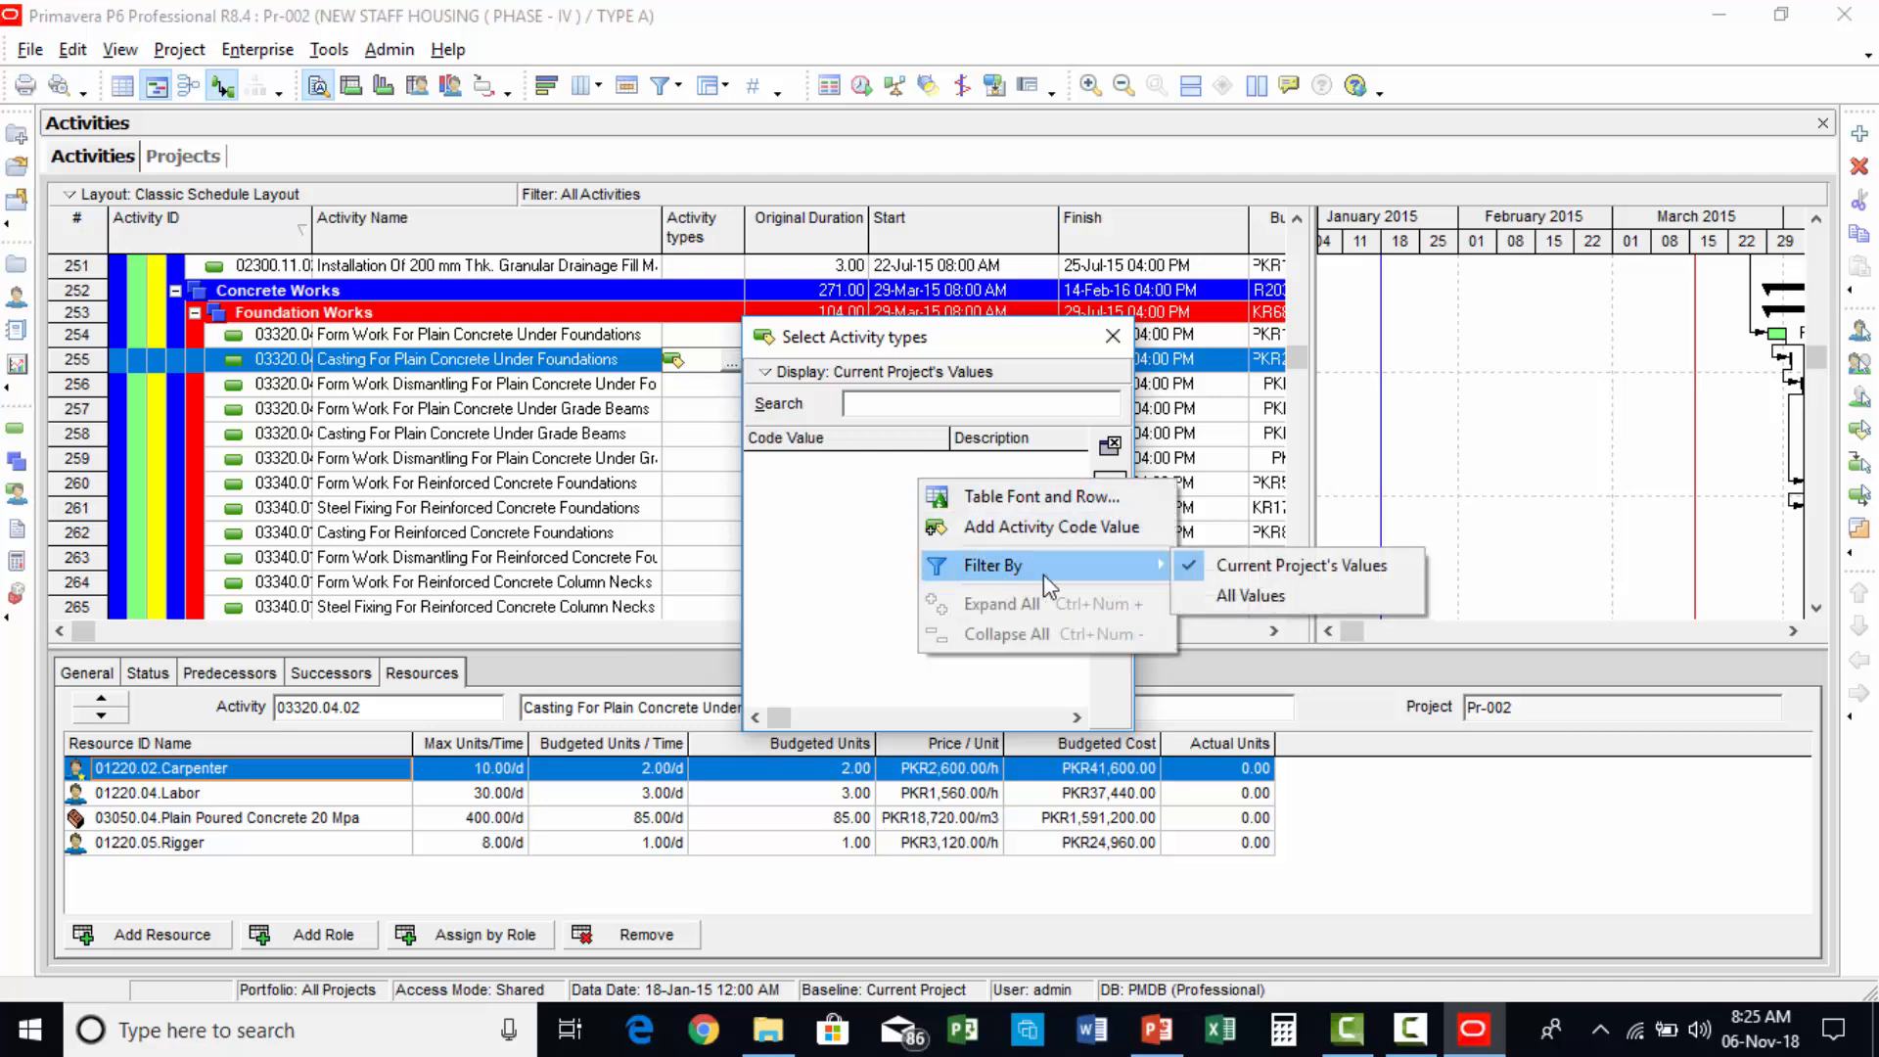
pyautogui.click(1253, 594)
pyautogui.click(902, 572)
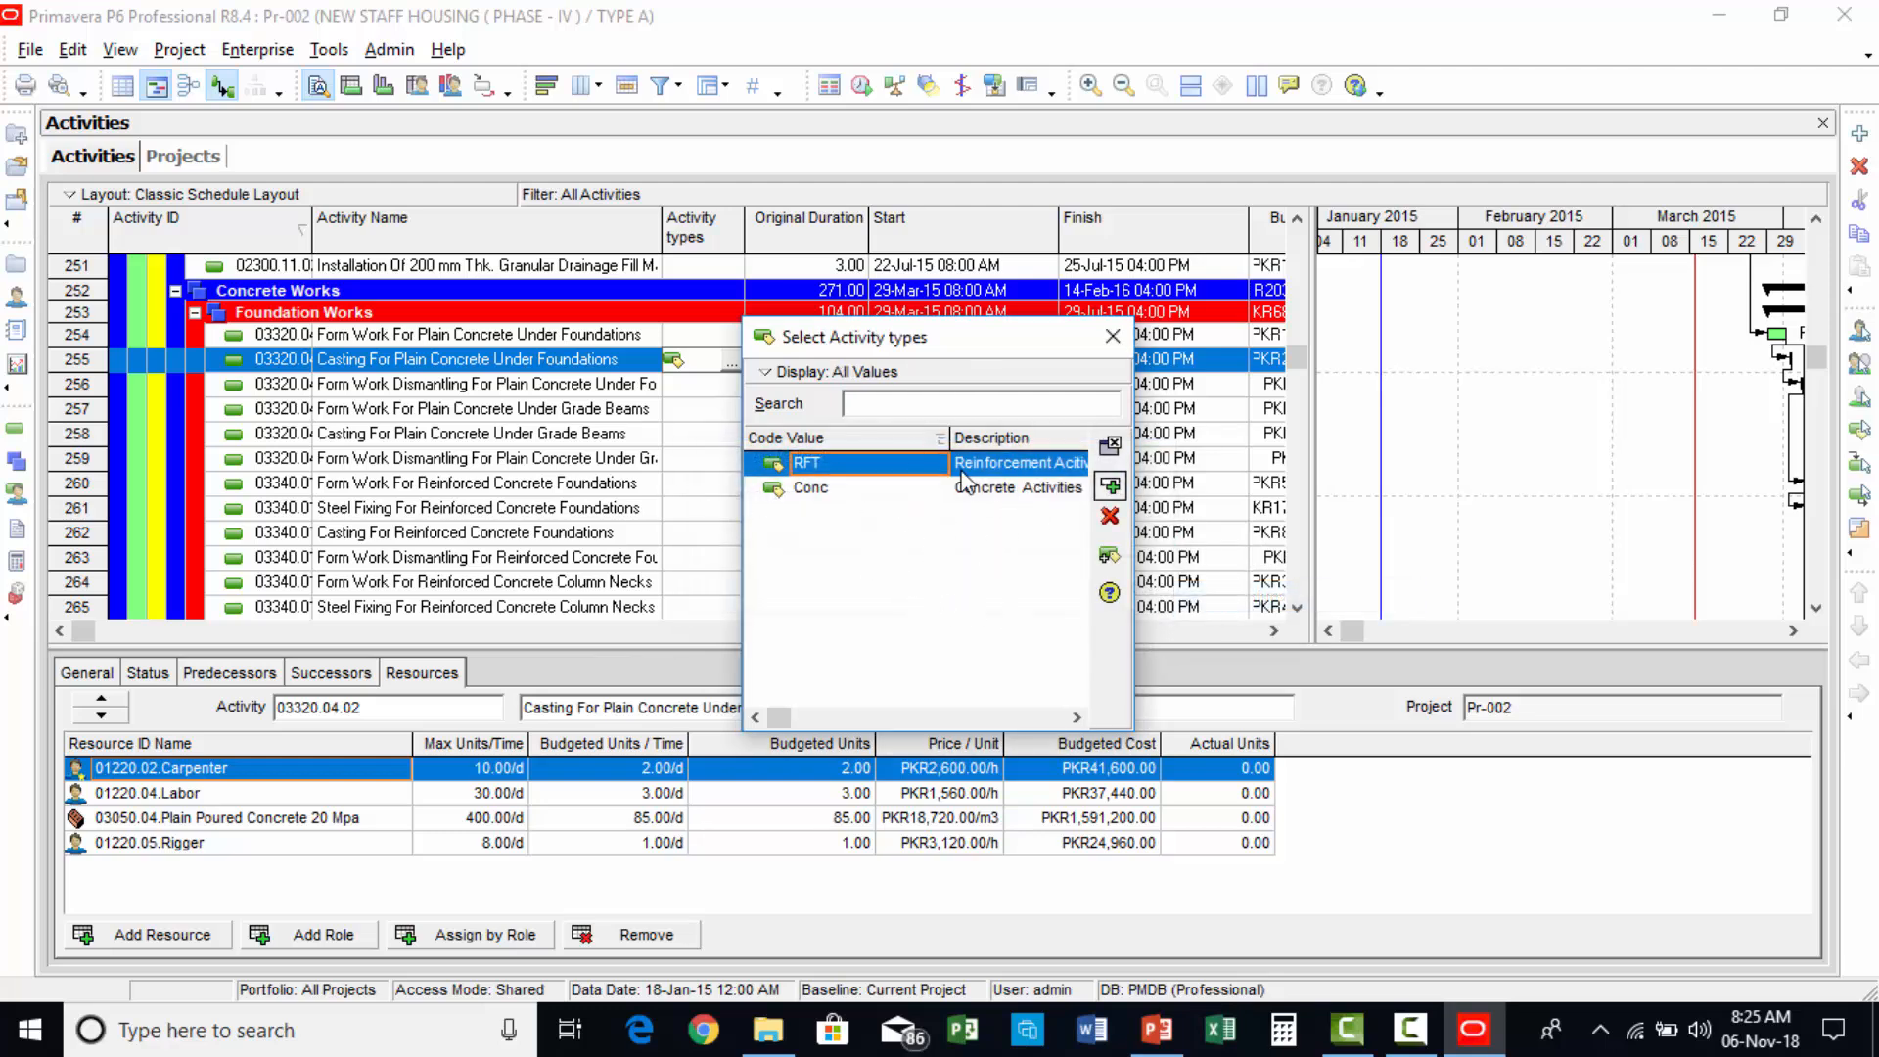
pyautogui.click(1005, 496)
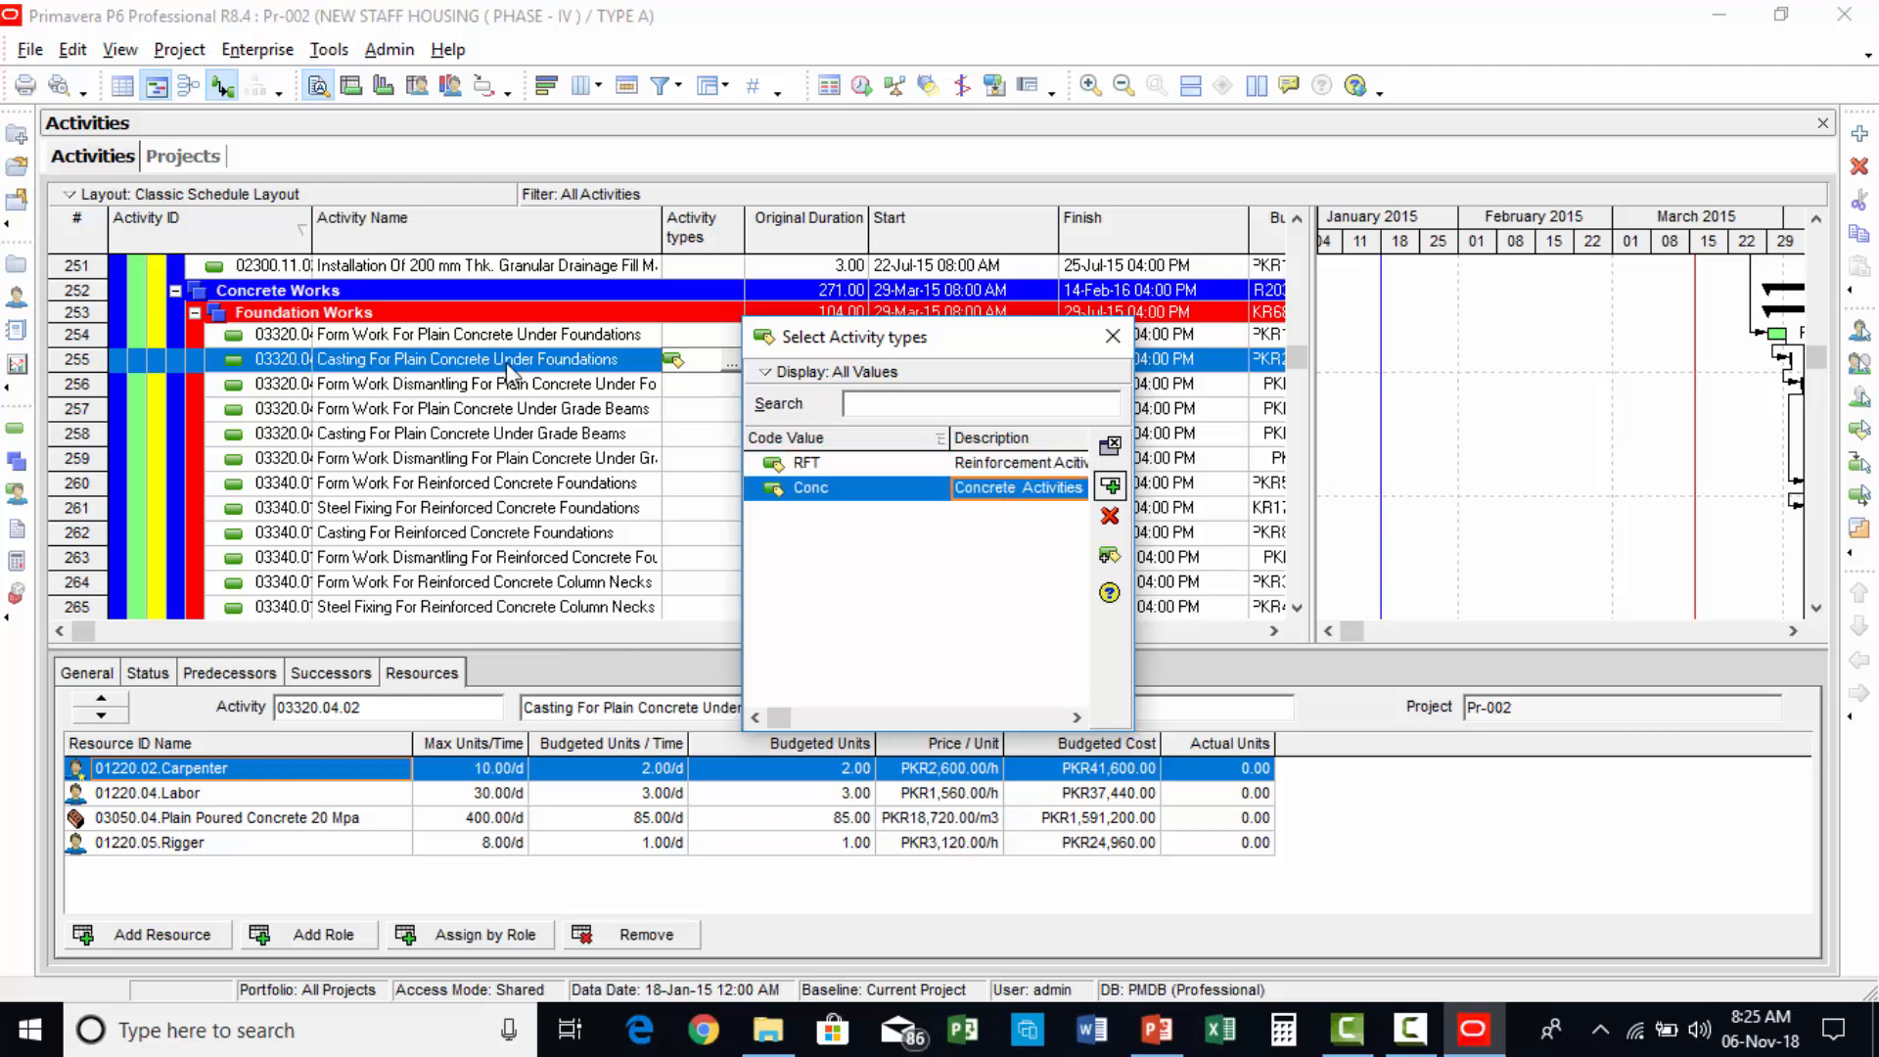
pyautogui.doubleClick(982, 498)
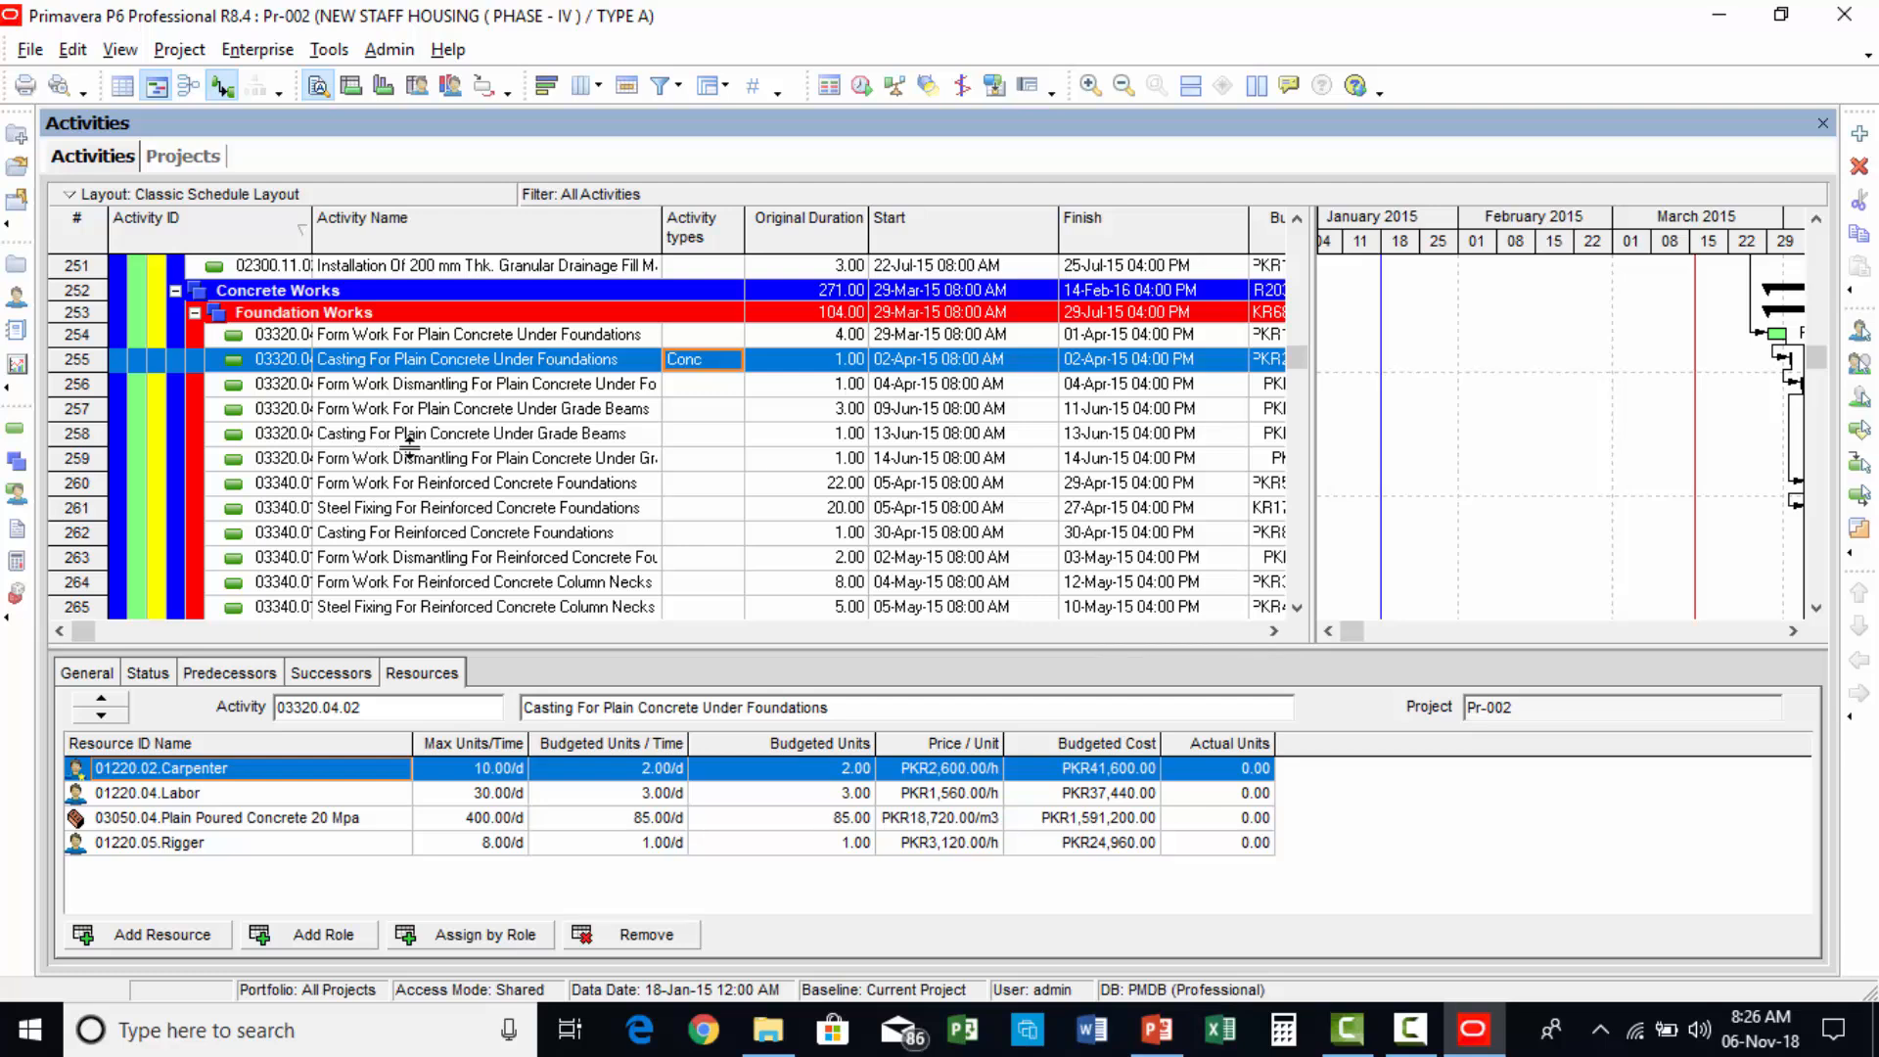
# Assign the activity code value Conc to Casting For Plain Concrete Under Grade Beams in the Foundation Works.
pyautogui.click(715, 436)
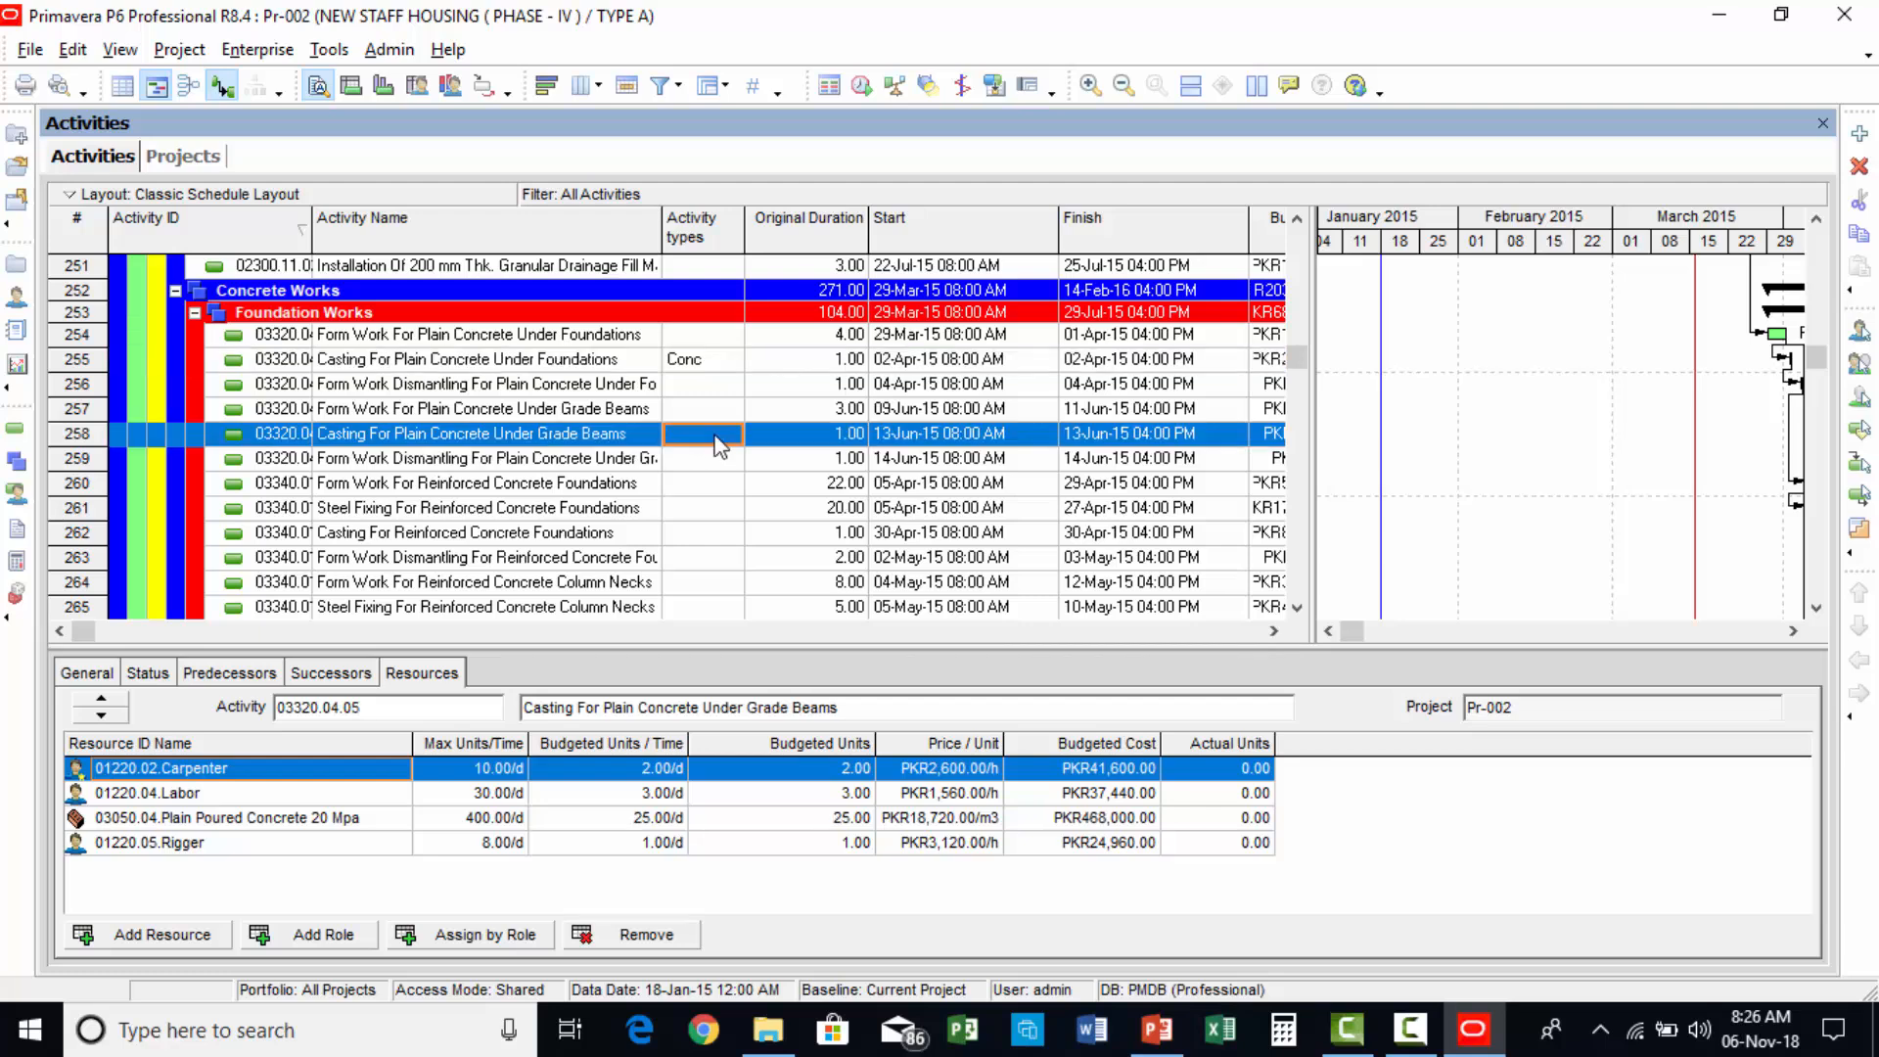
pyautogui.doubleClick(716, 436)
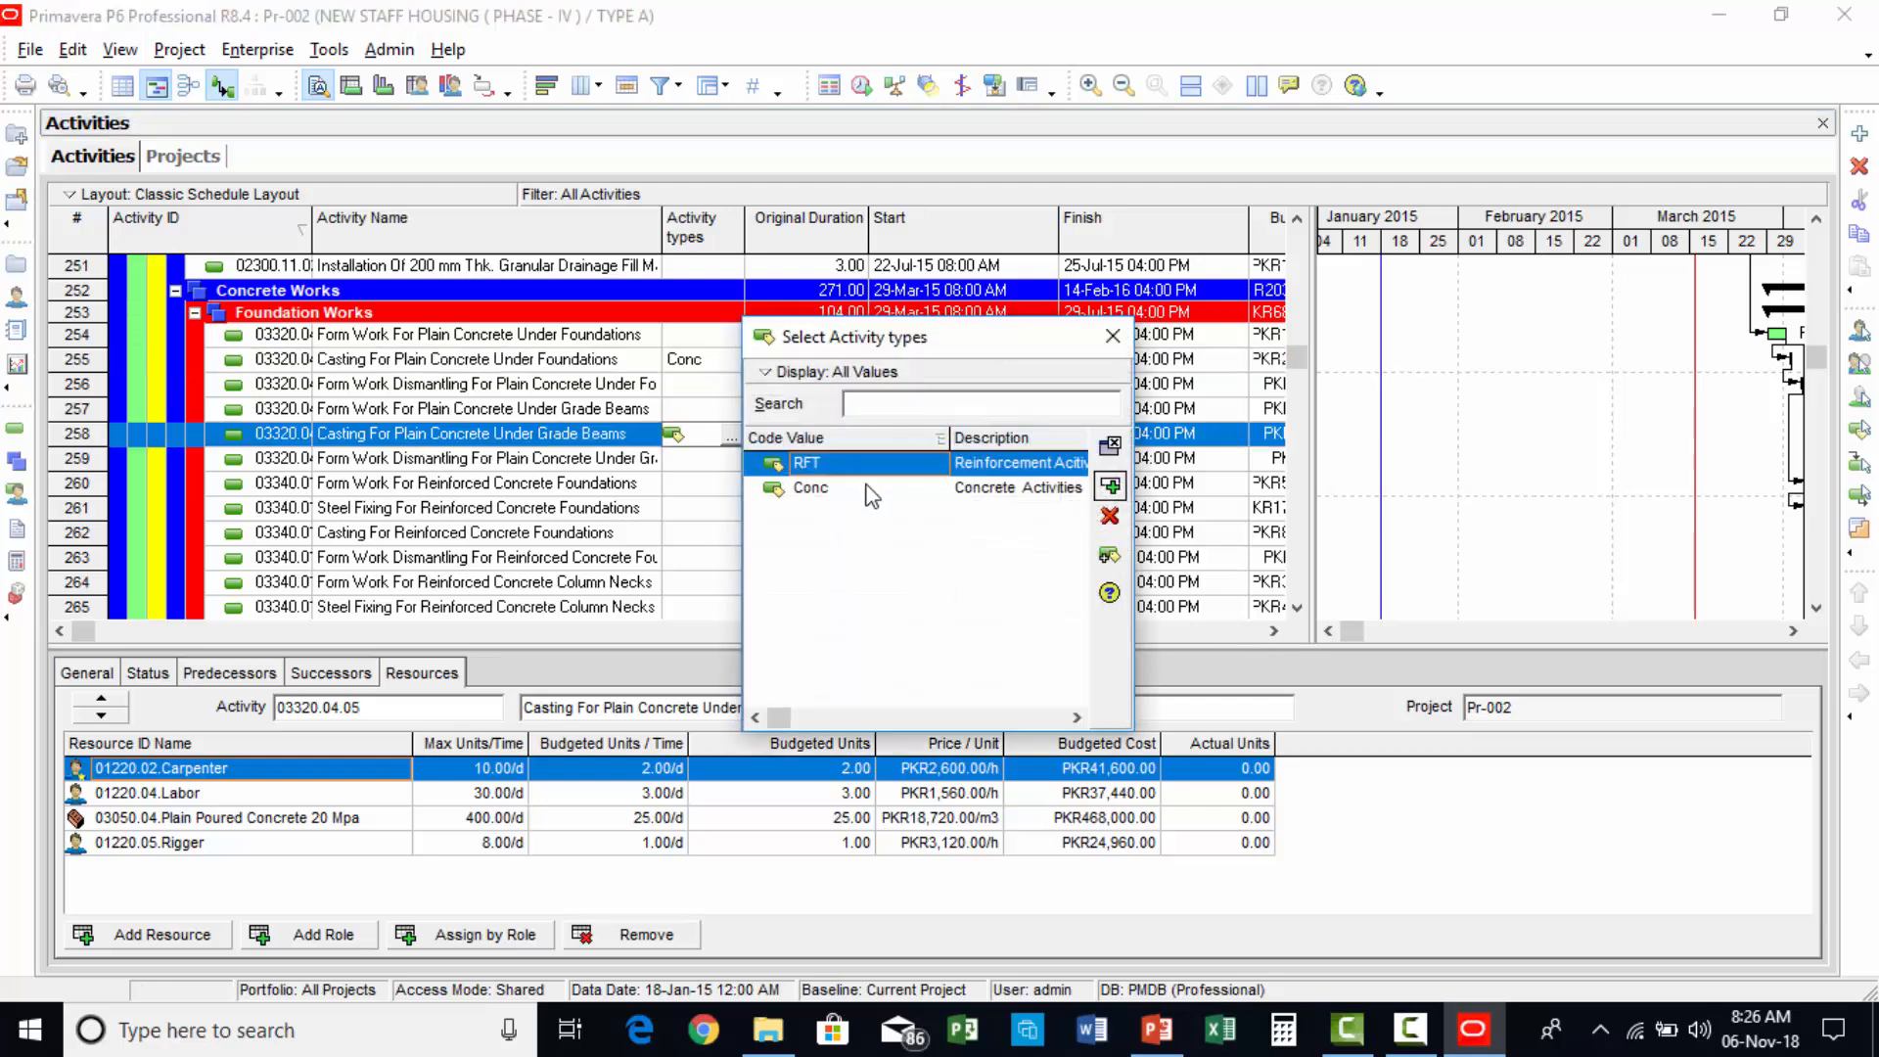
pyautogui.doubleClick(871, 496)
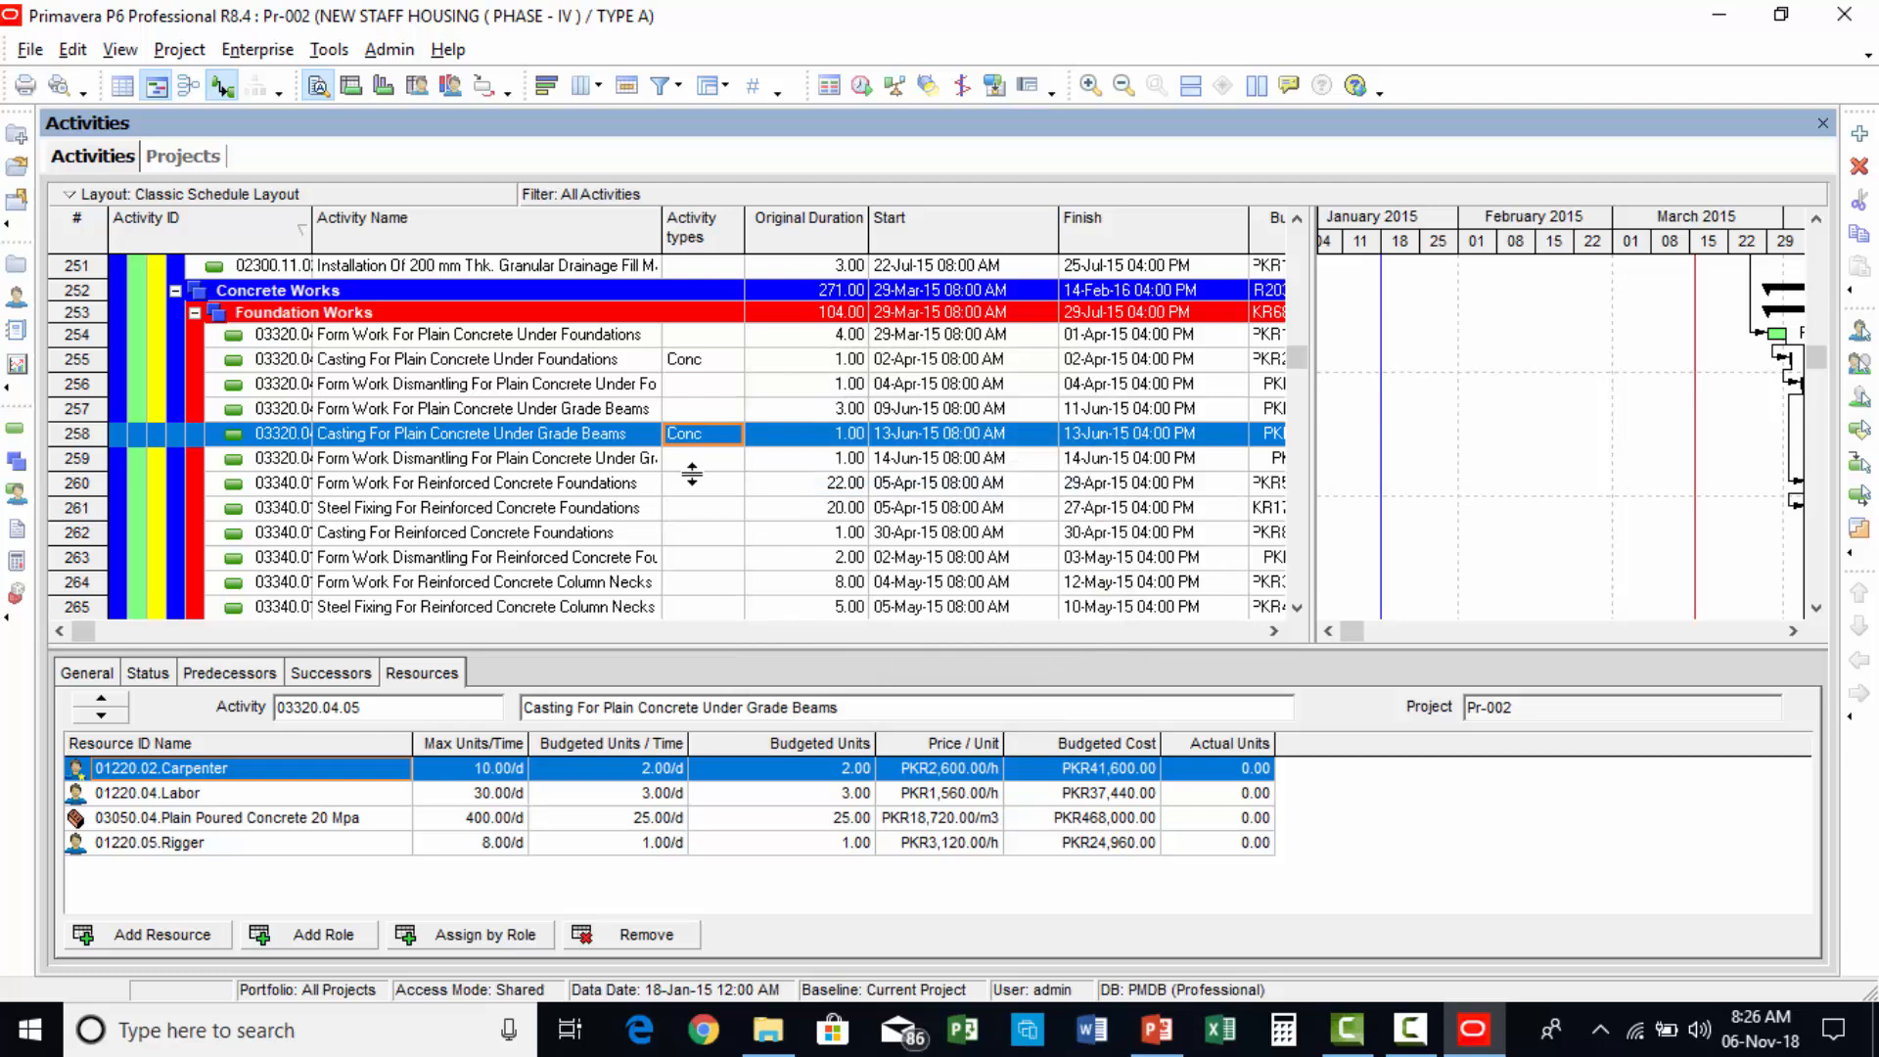
pyautogui.scroll(-1, 705, 453)
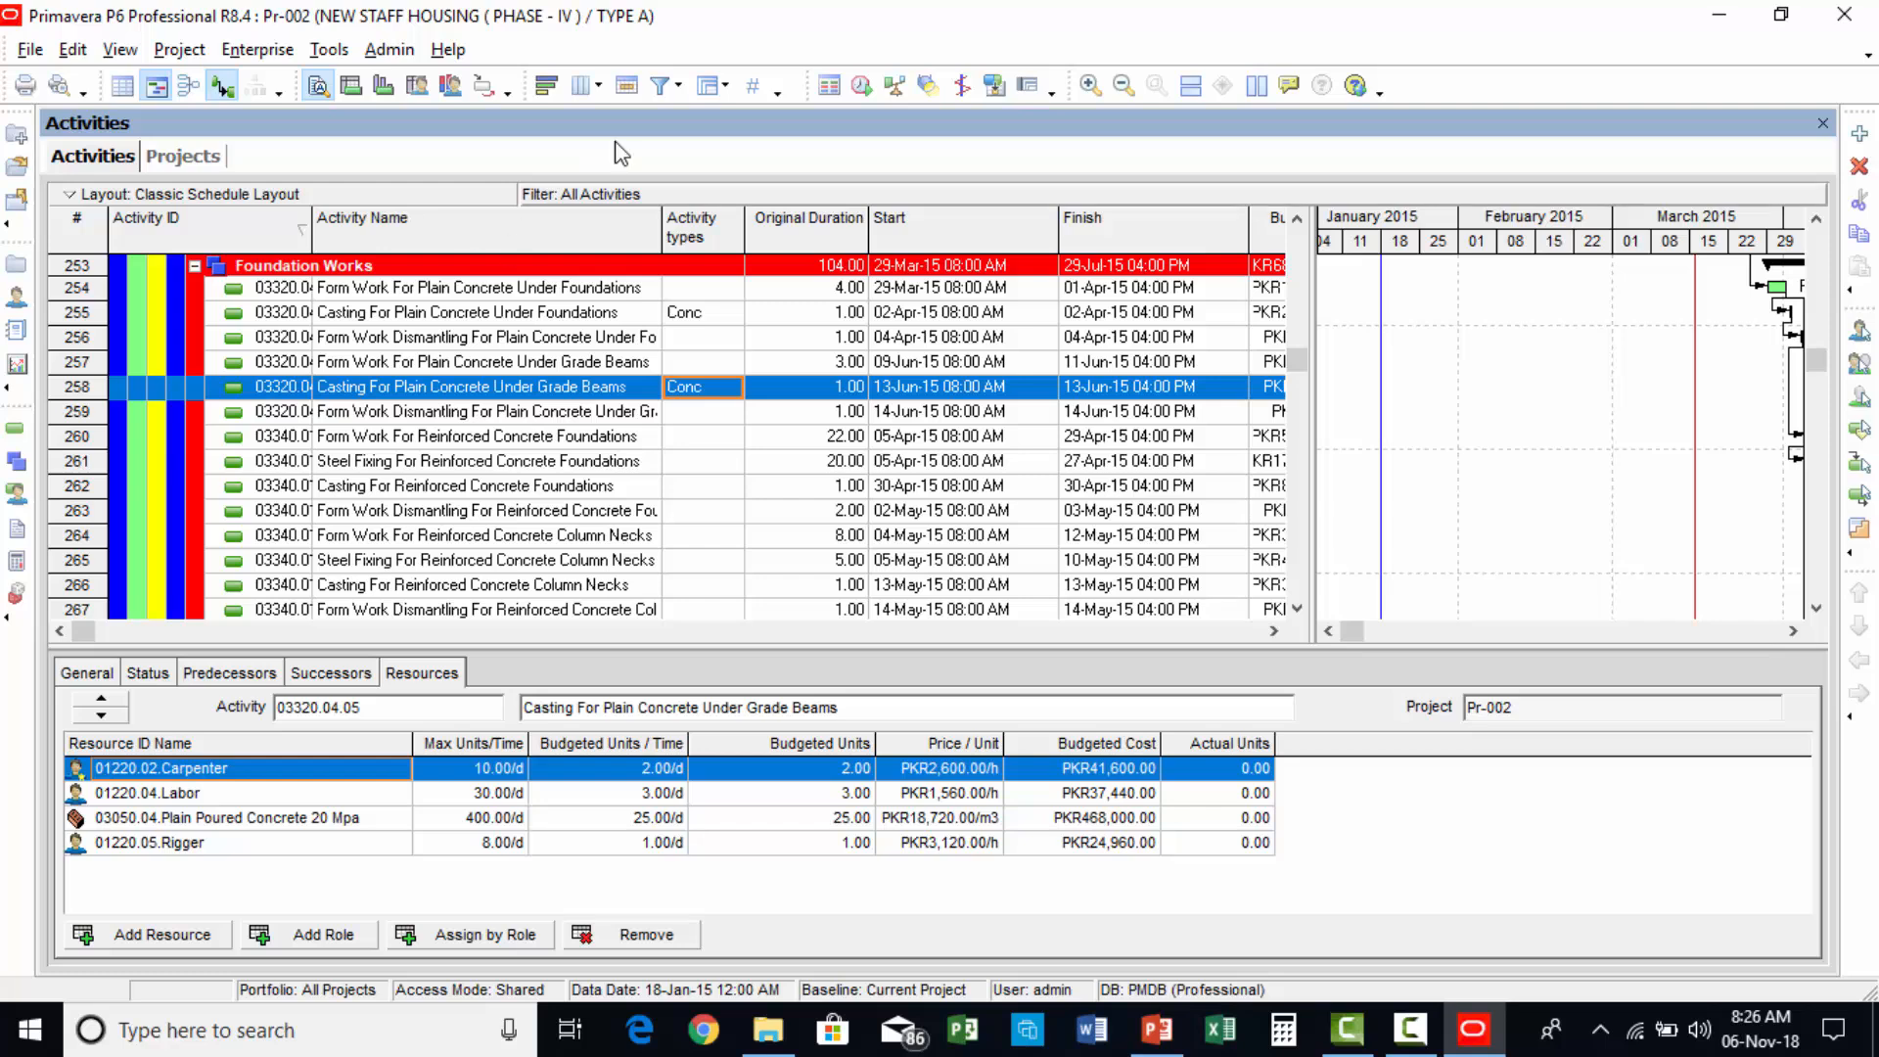
# Create a new activity filter named "Conc Activities".
pyautogui.click(661, 86)
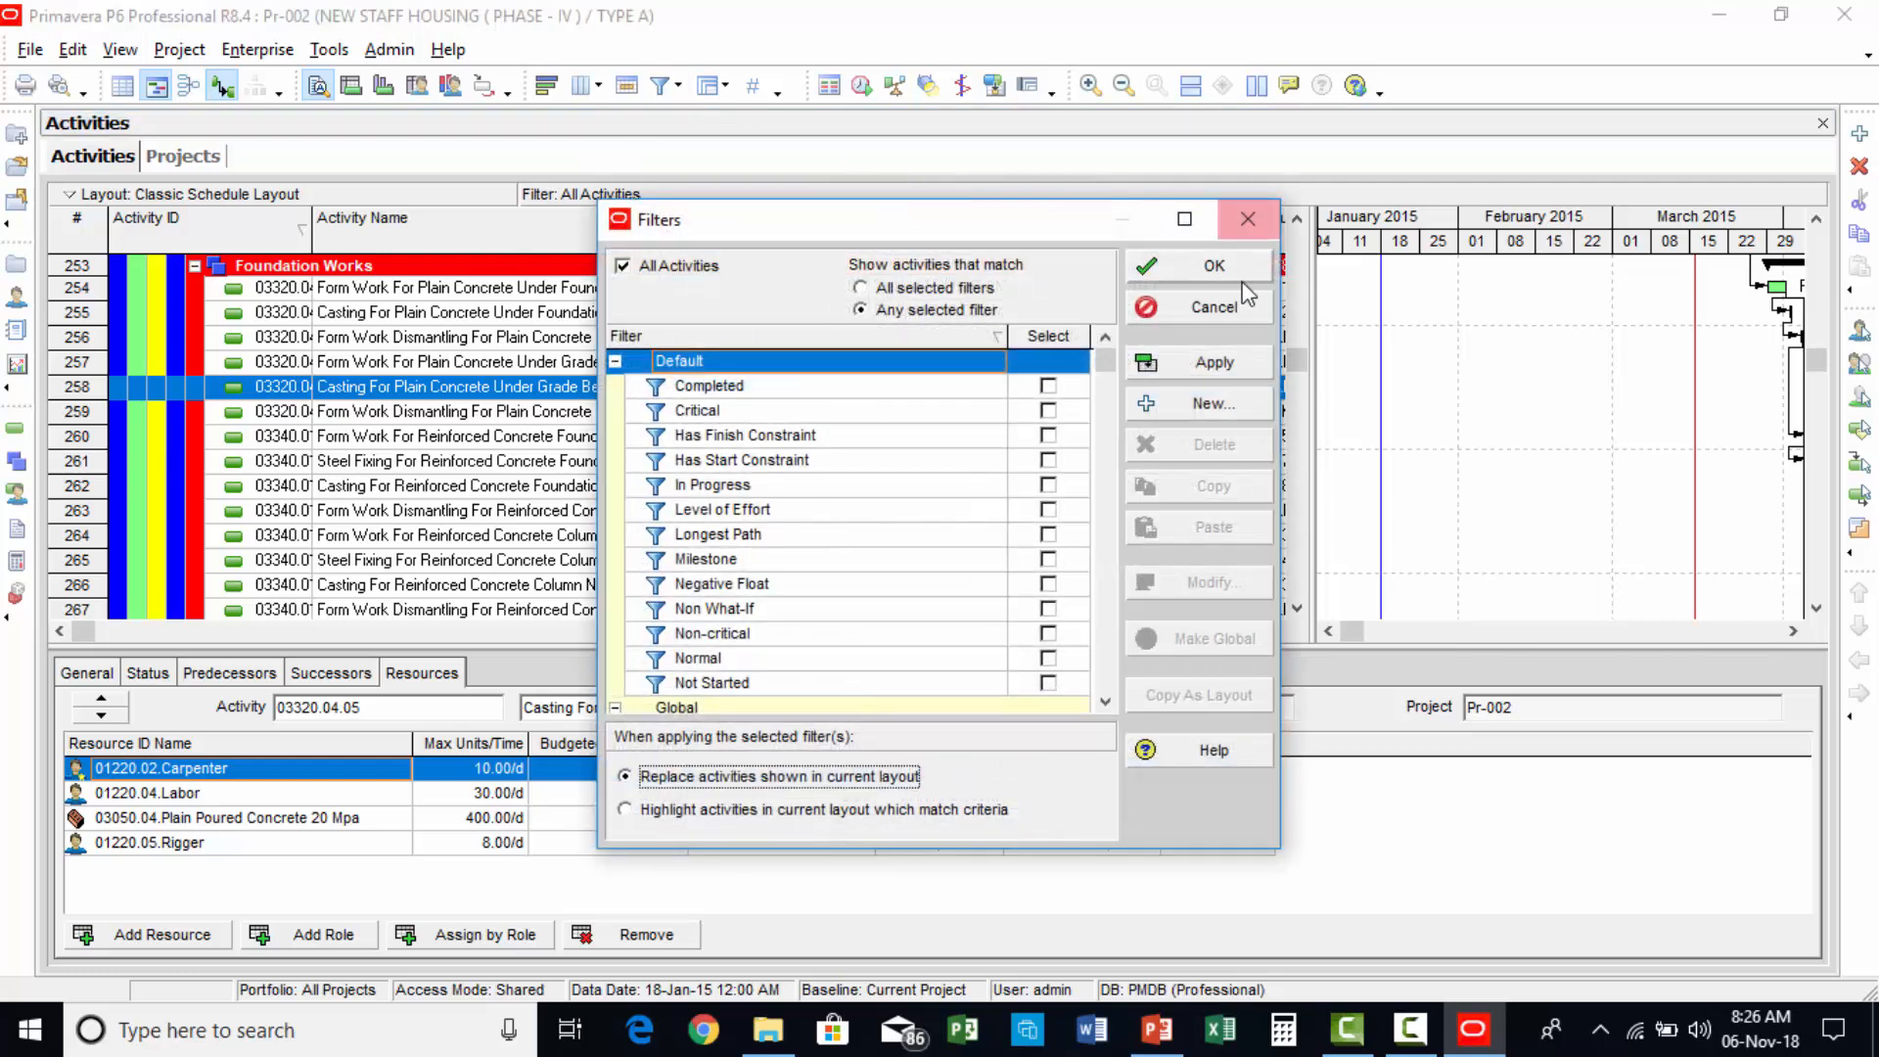
pyautogui.click(1213, 403)
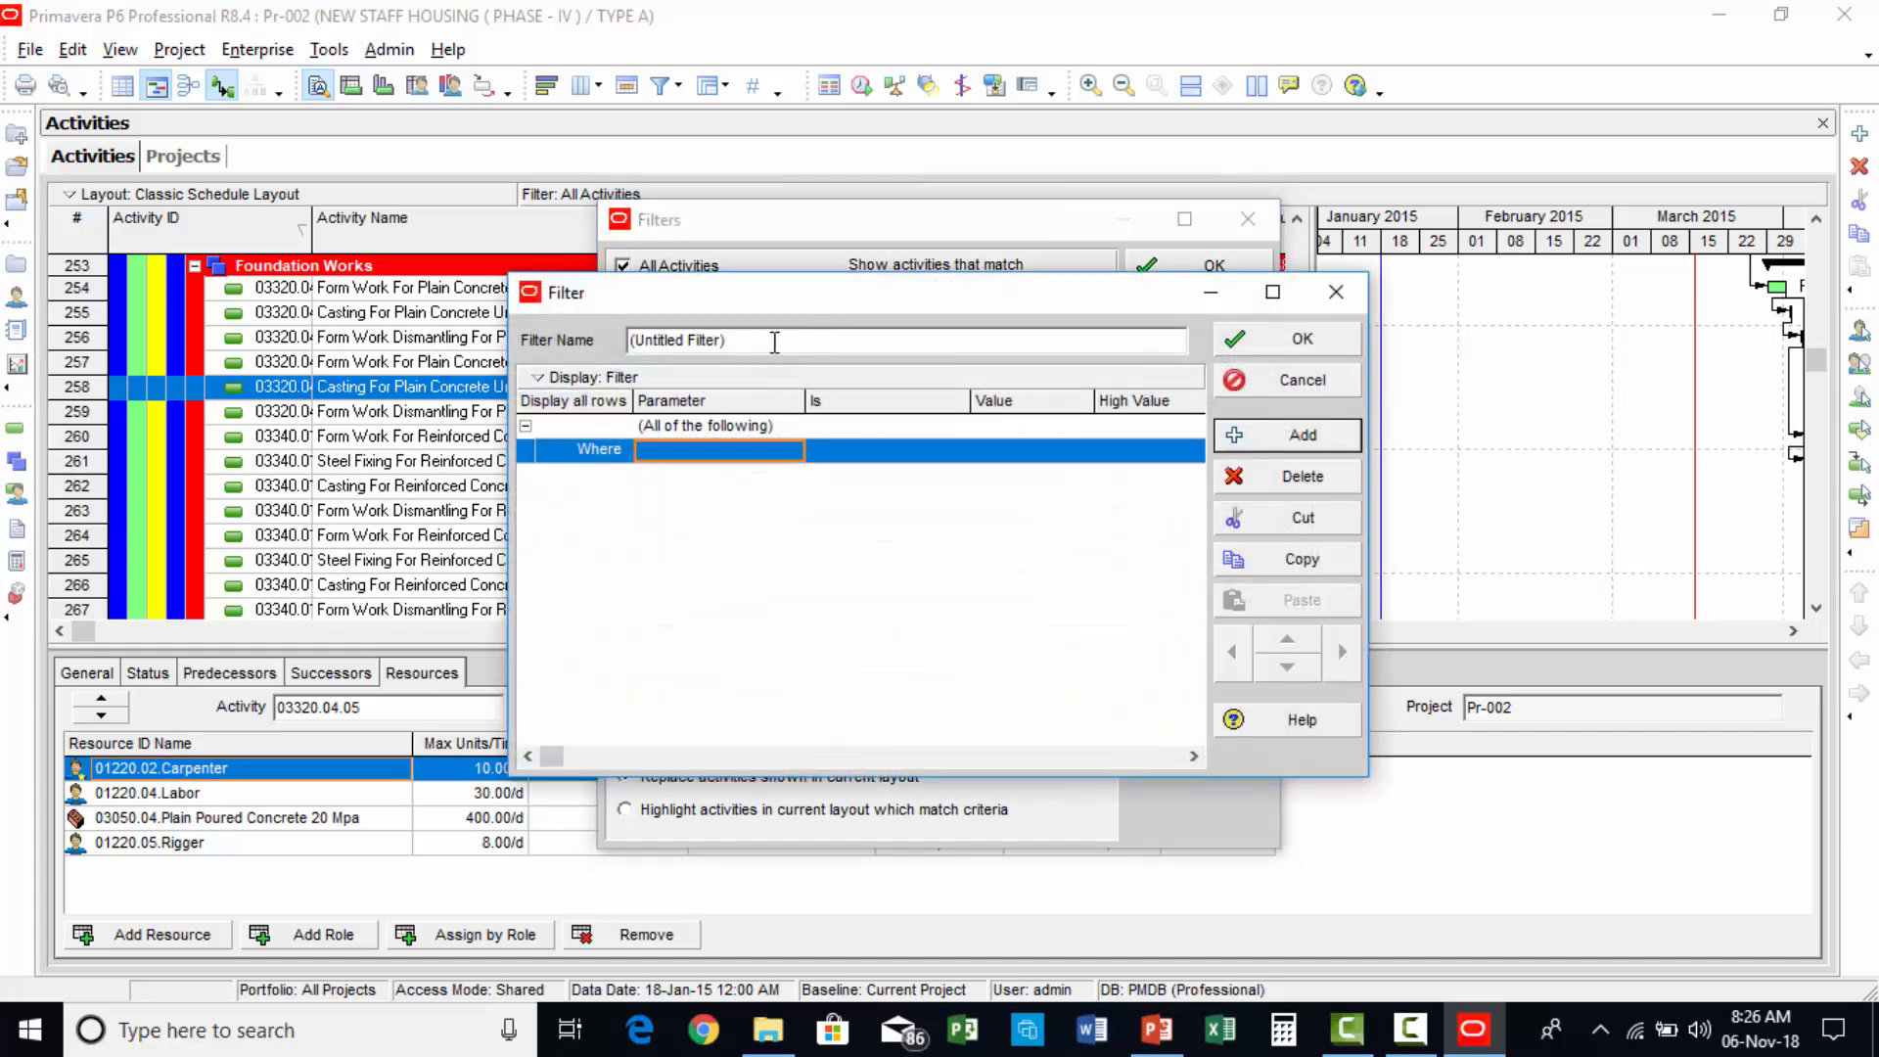
pyautogui.moveTo(775, 341); pyautogui.dragTo(563, 333)
pyautogui.write('Conc Activities')
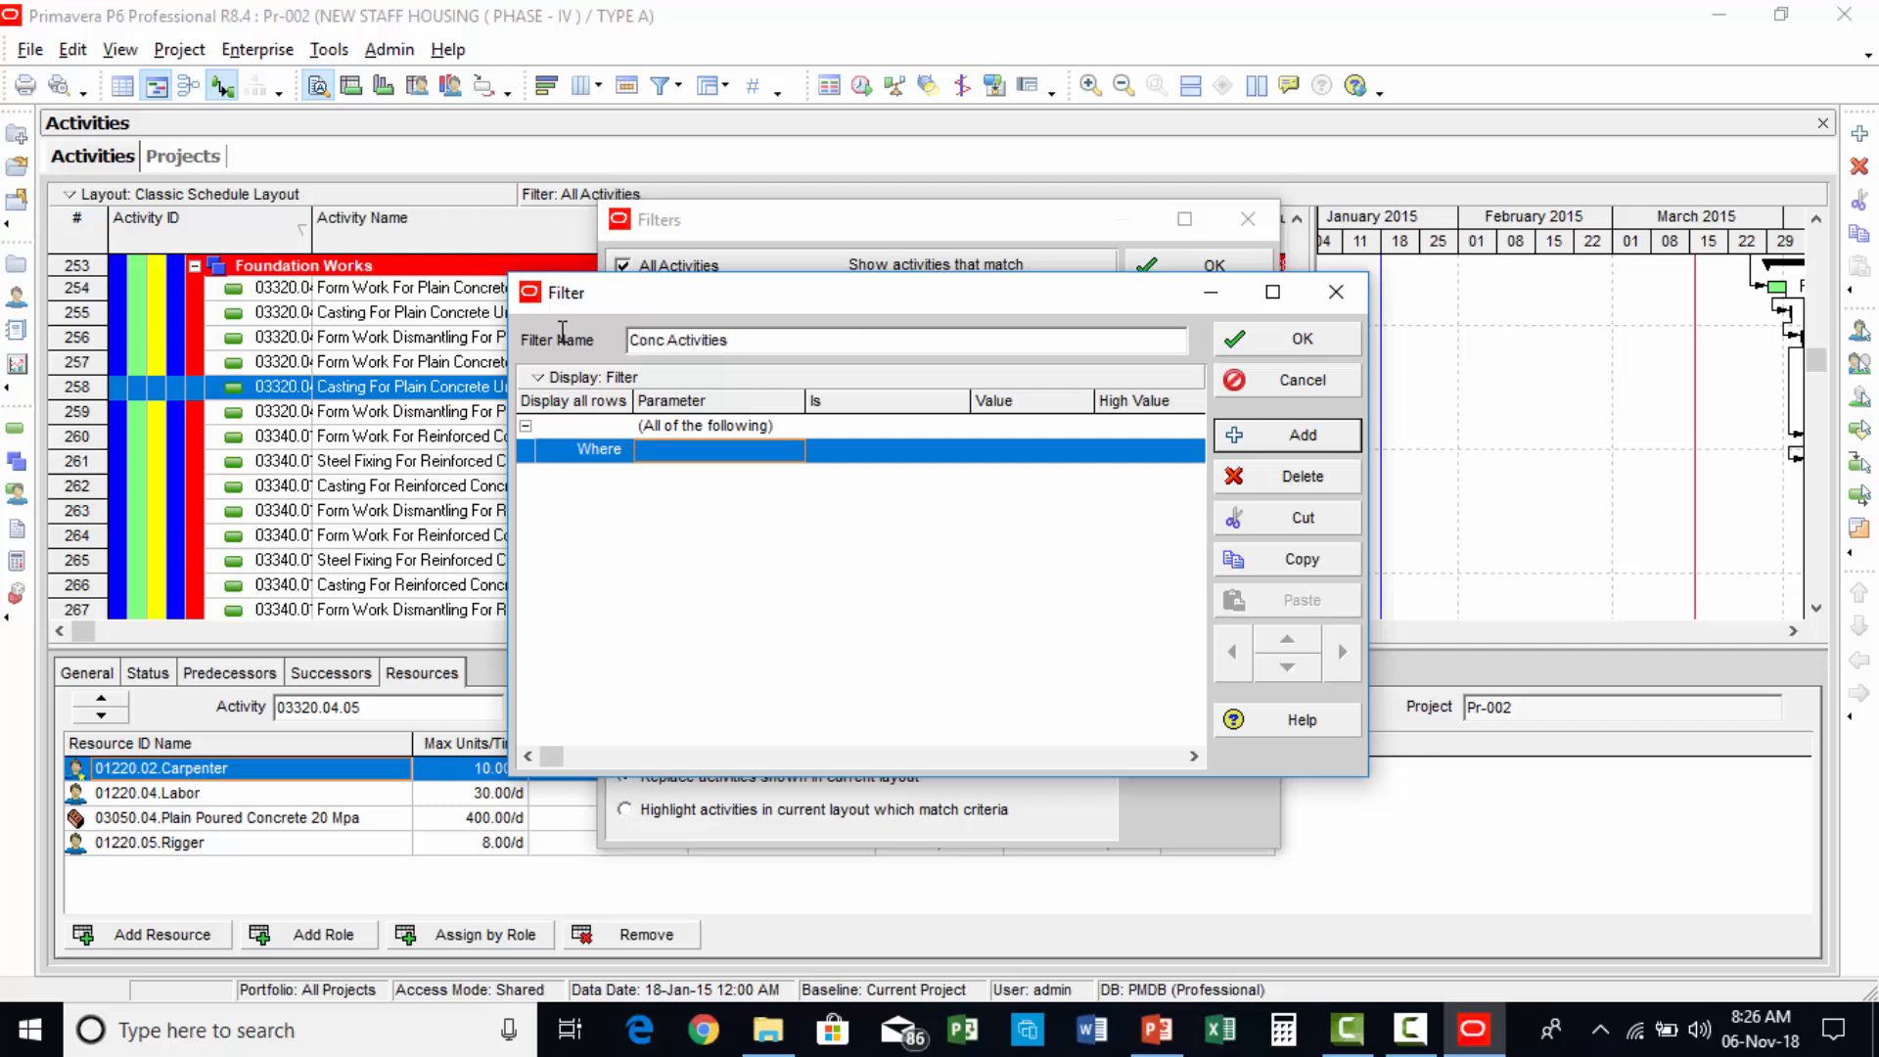
# Define the filter criterion as Activity Name contains "Casting".
pyautogui.click(766, 456)
pyautogui.scroll(-1, 768, 468)
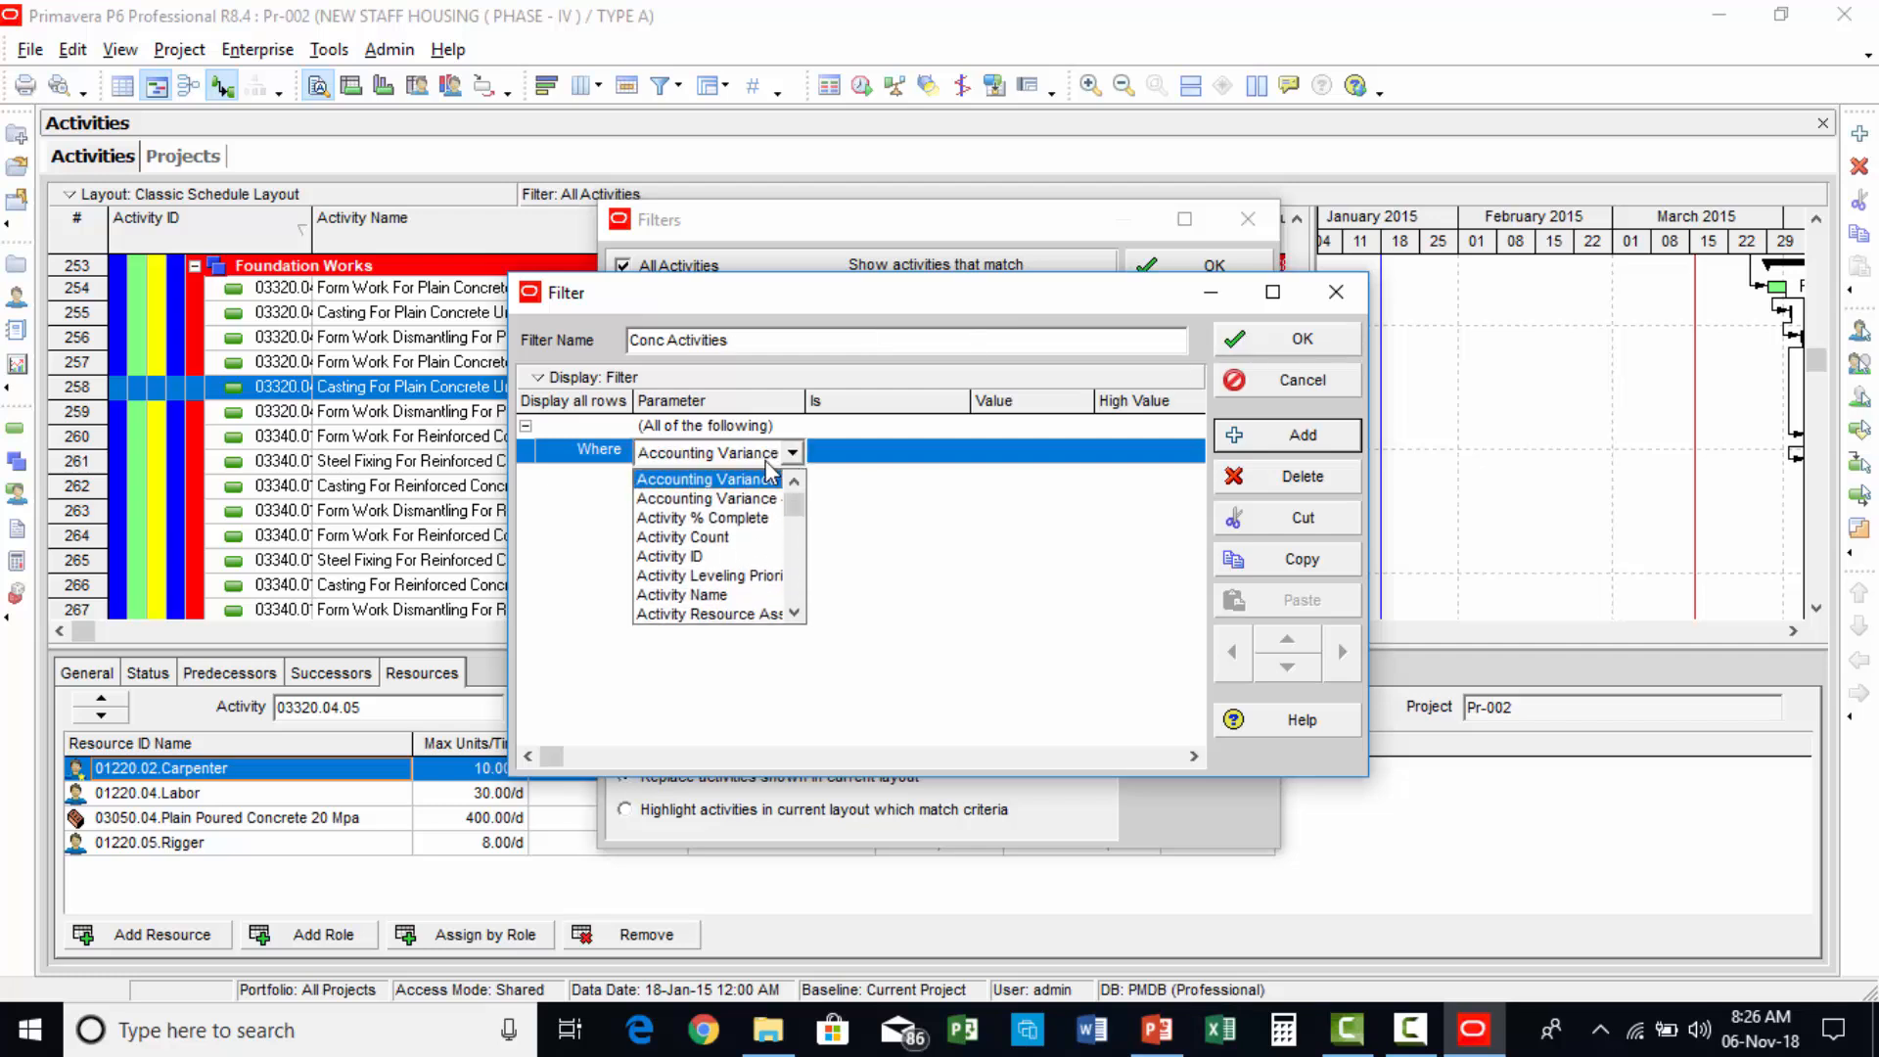
pyautogui.click(744, 594)
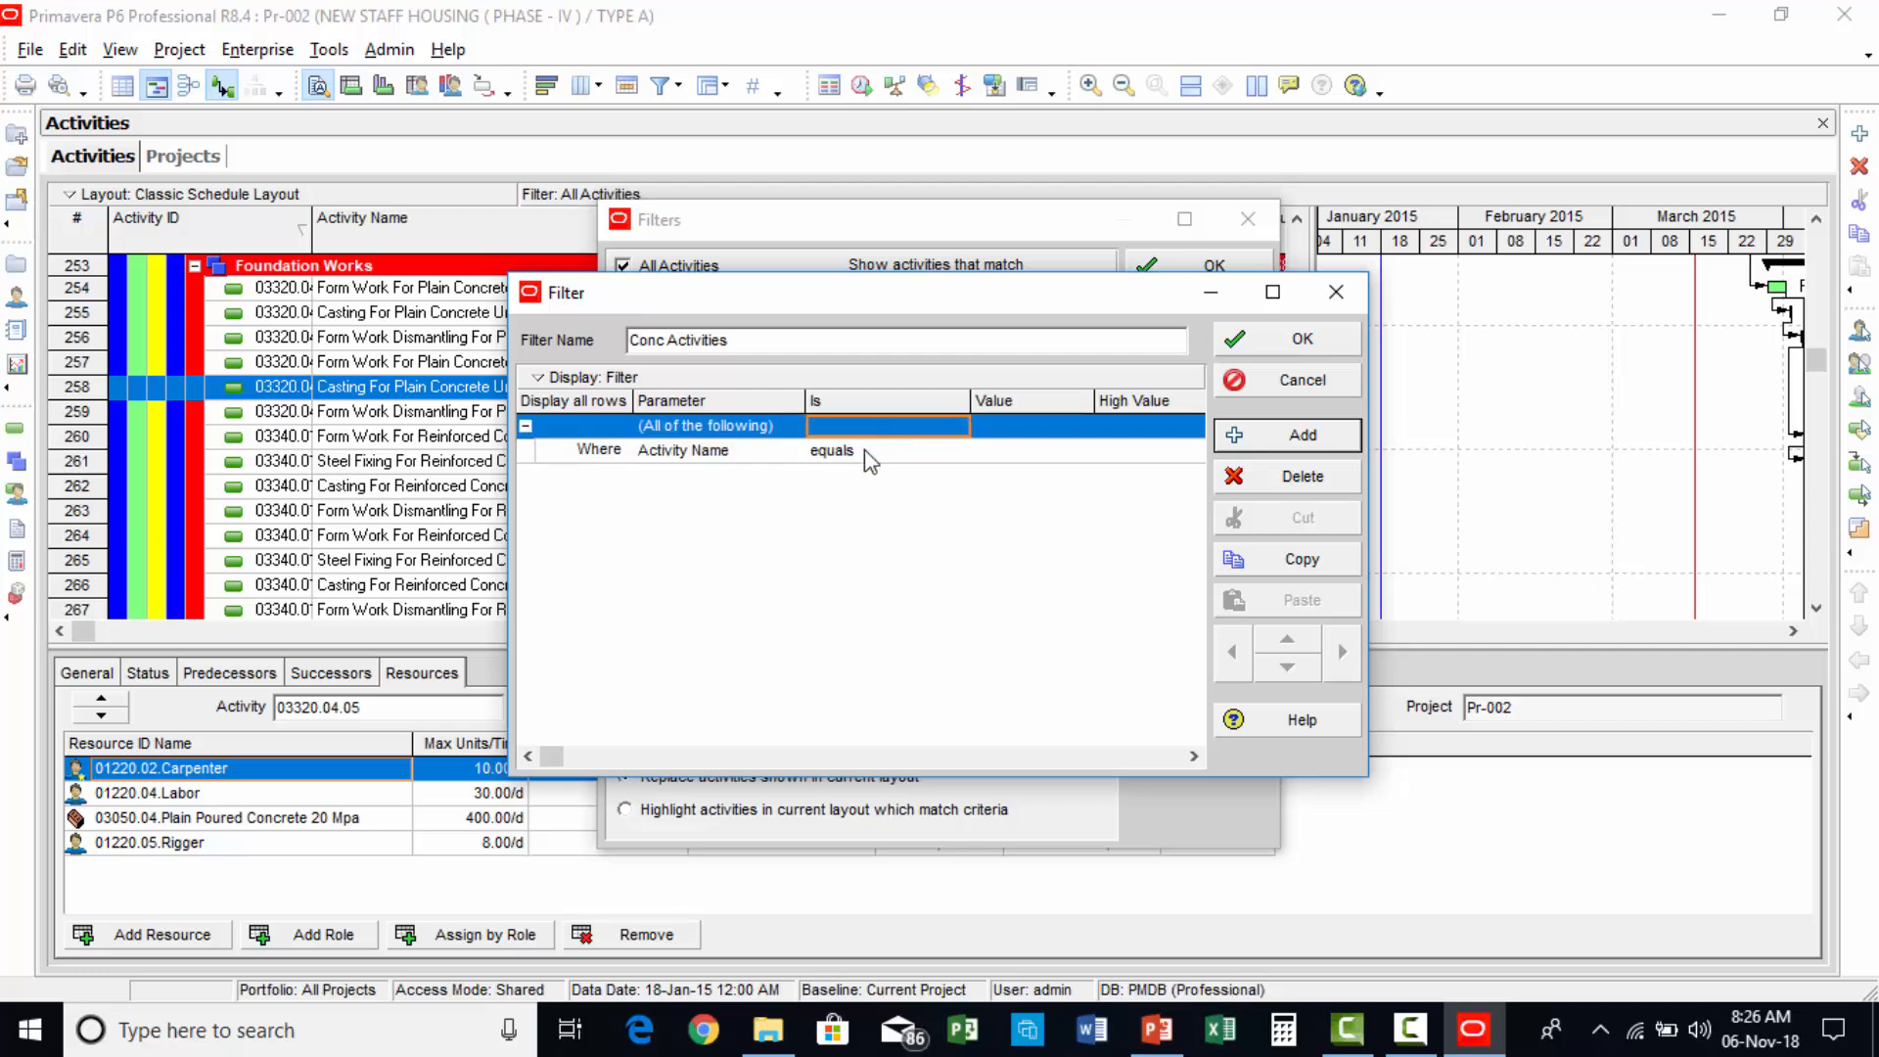
pyautogui.click(865, 456)
pyautogui.click(865, 456)
pyautogui.click(842, 480)
pyautogui.click(1042, 458)
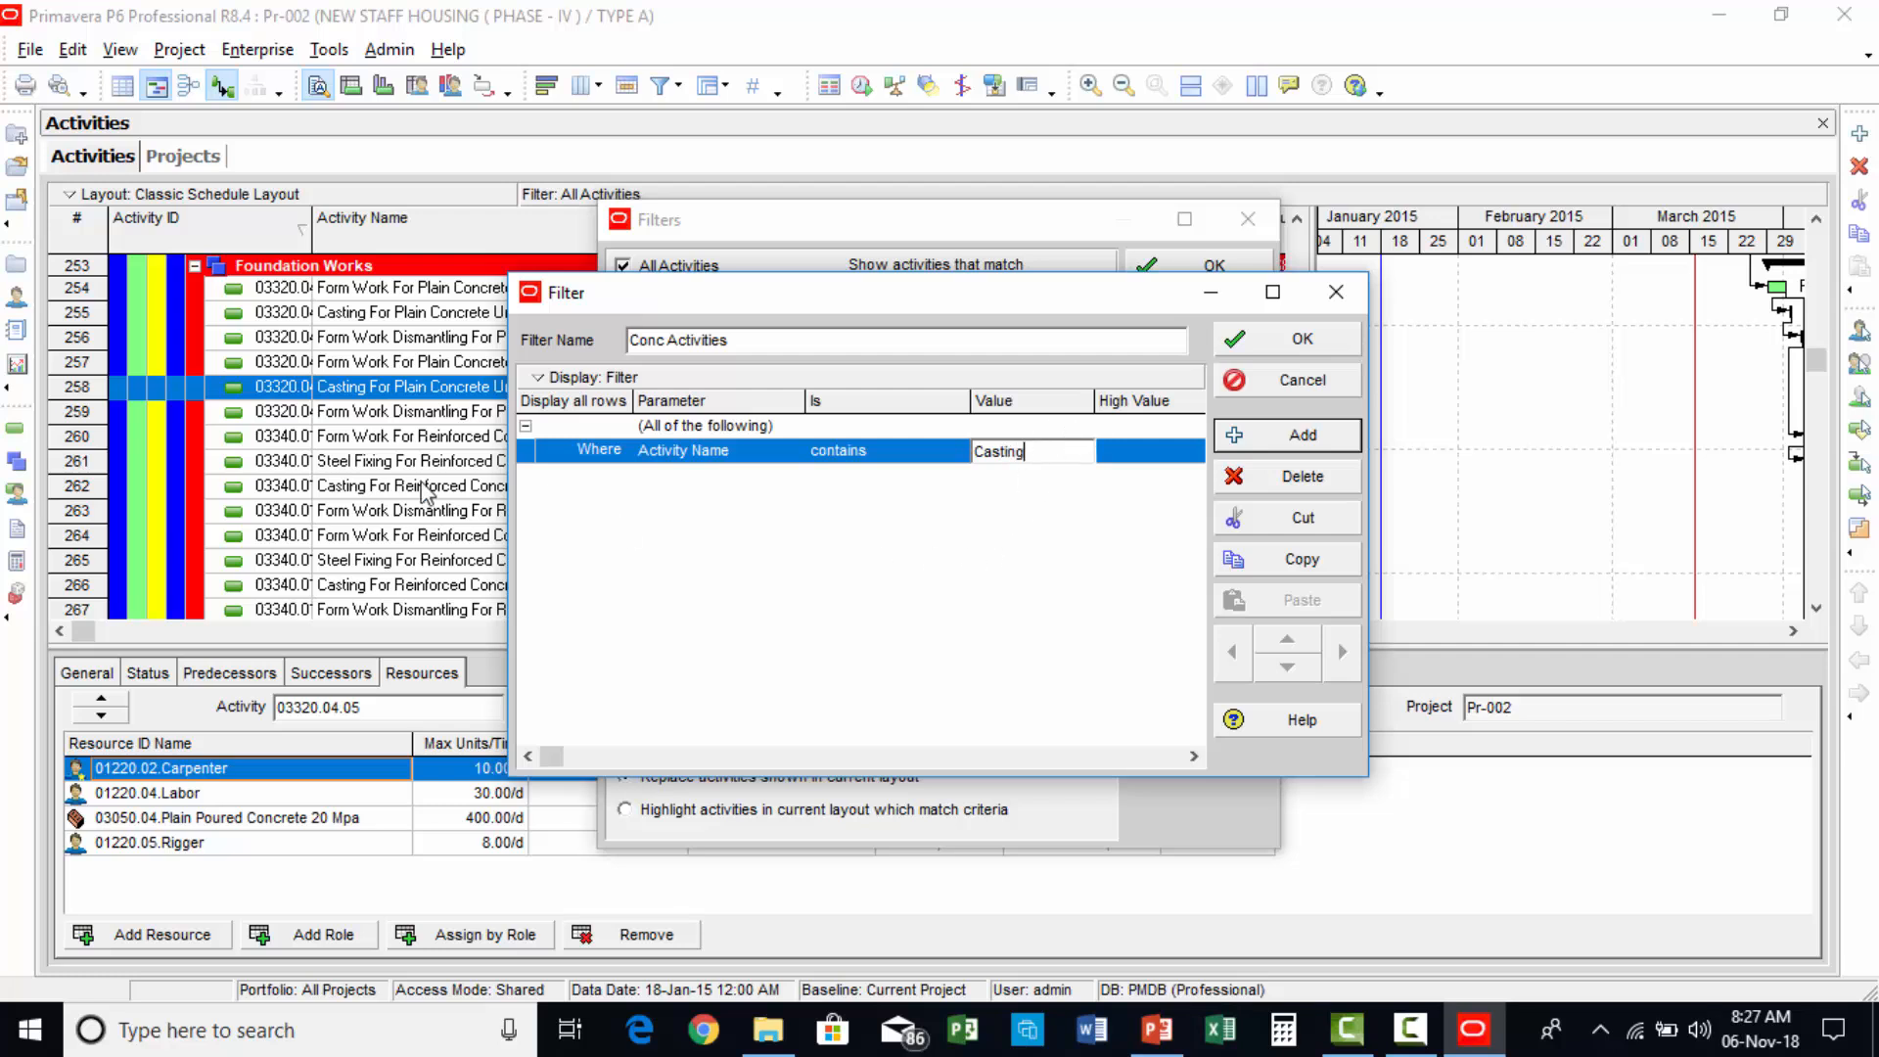
pyautogui.click(933, 588)
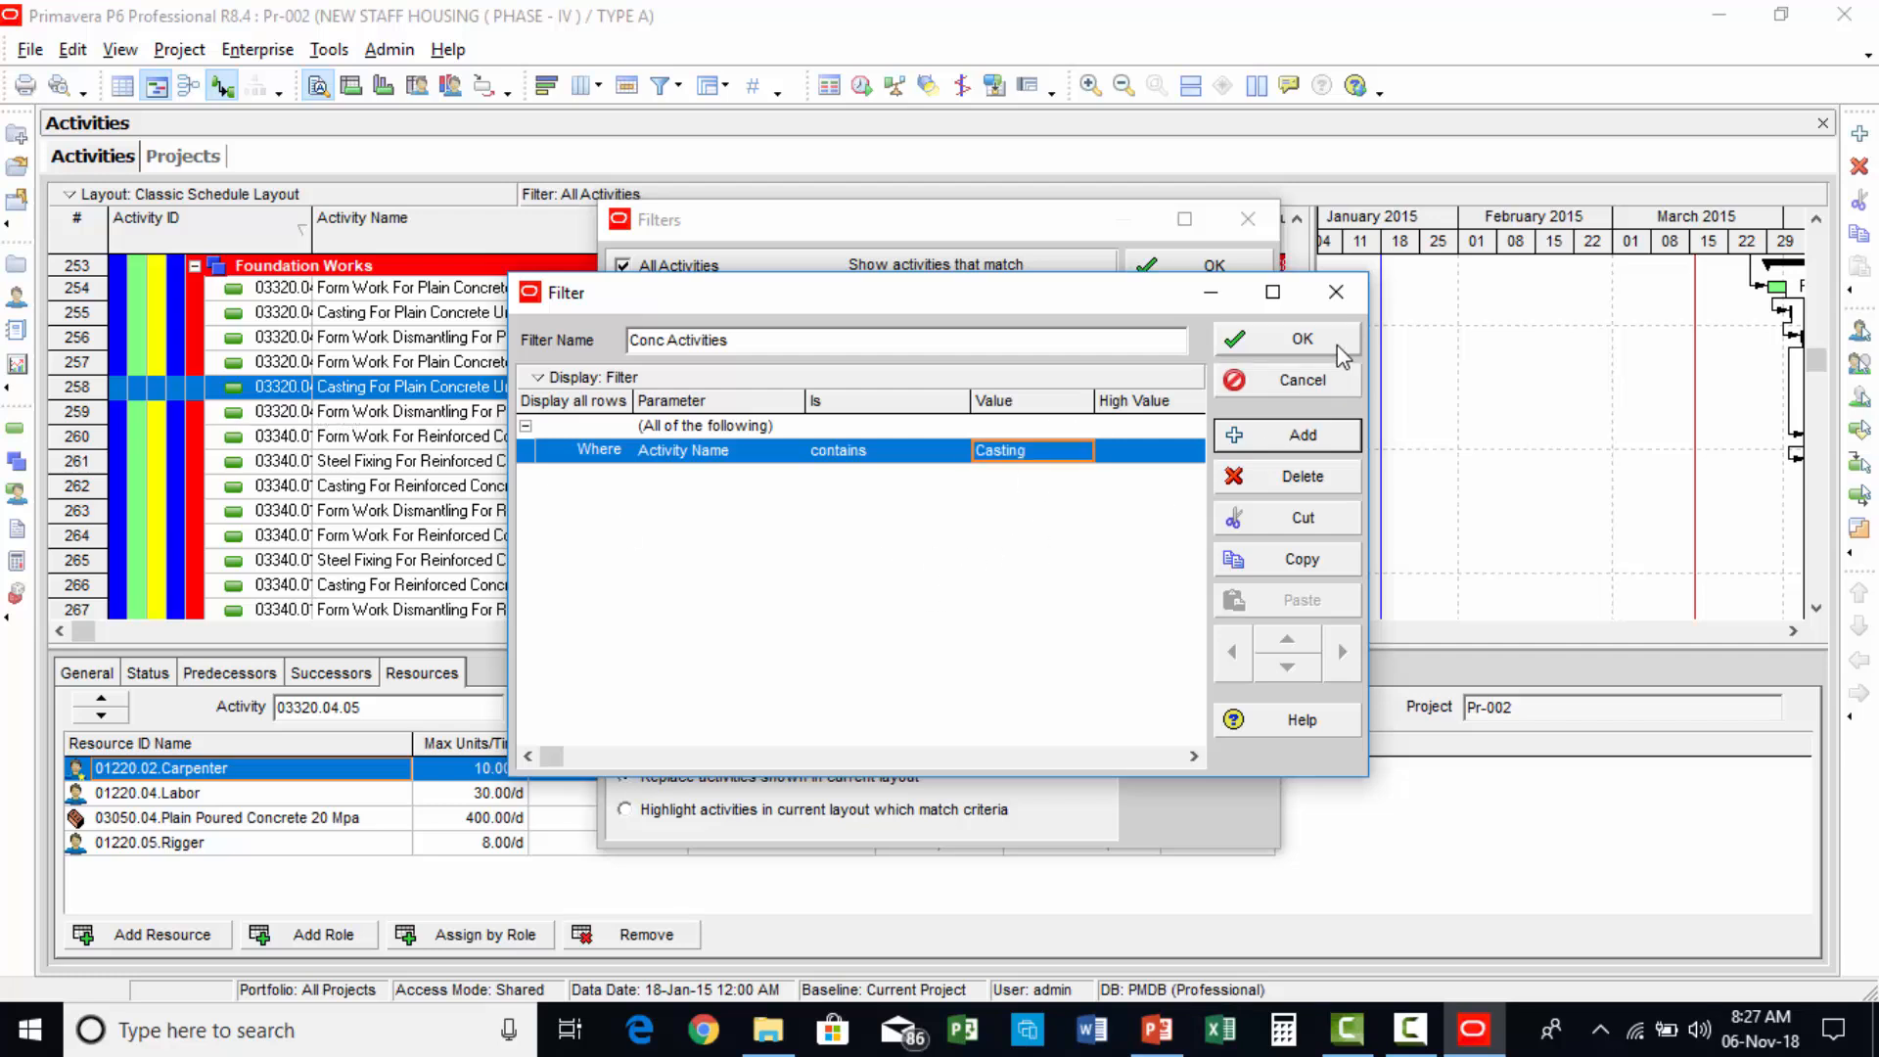
# Save the Conc Activities filter and apply it to the current layout in place of All Activities.
pyautogui.click(1311, 342)
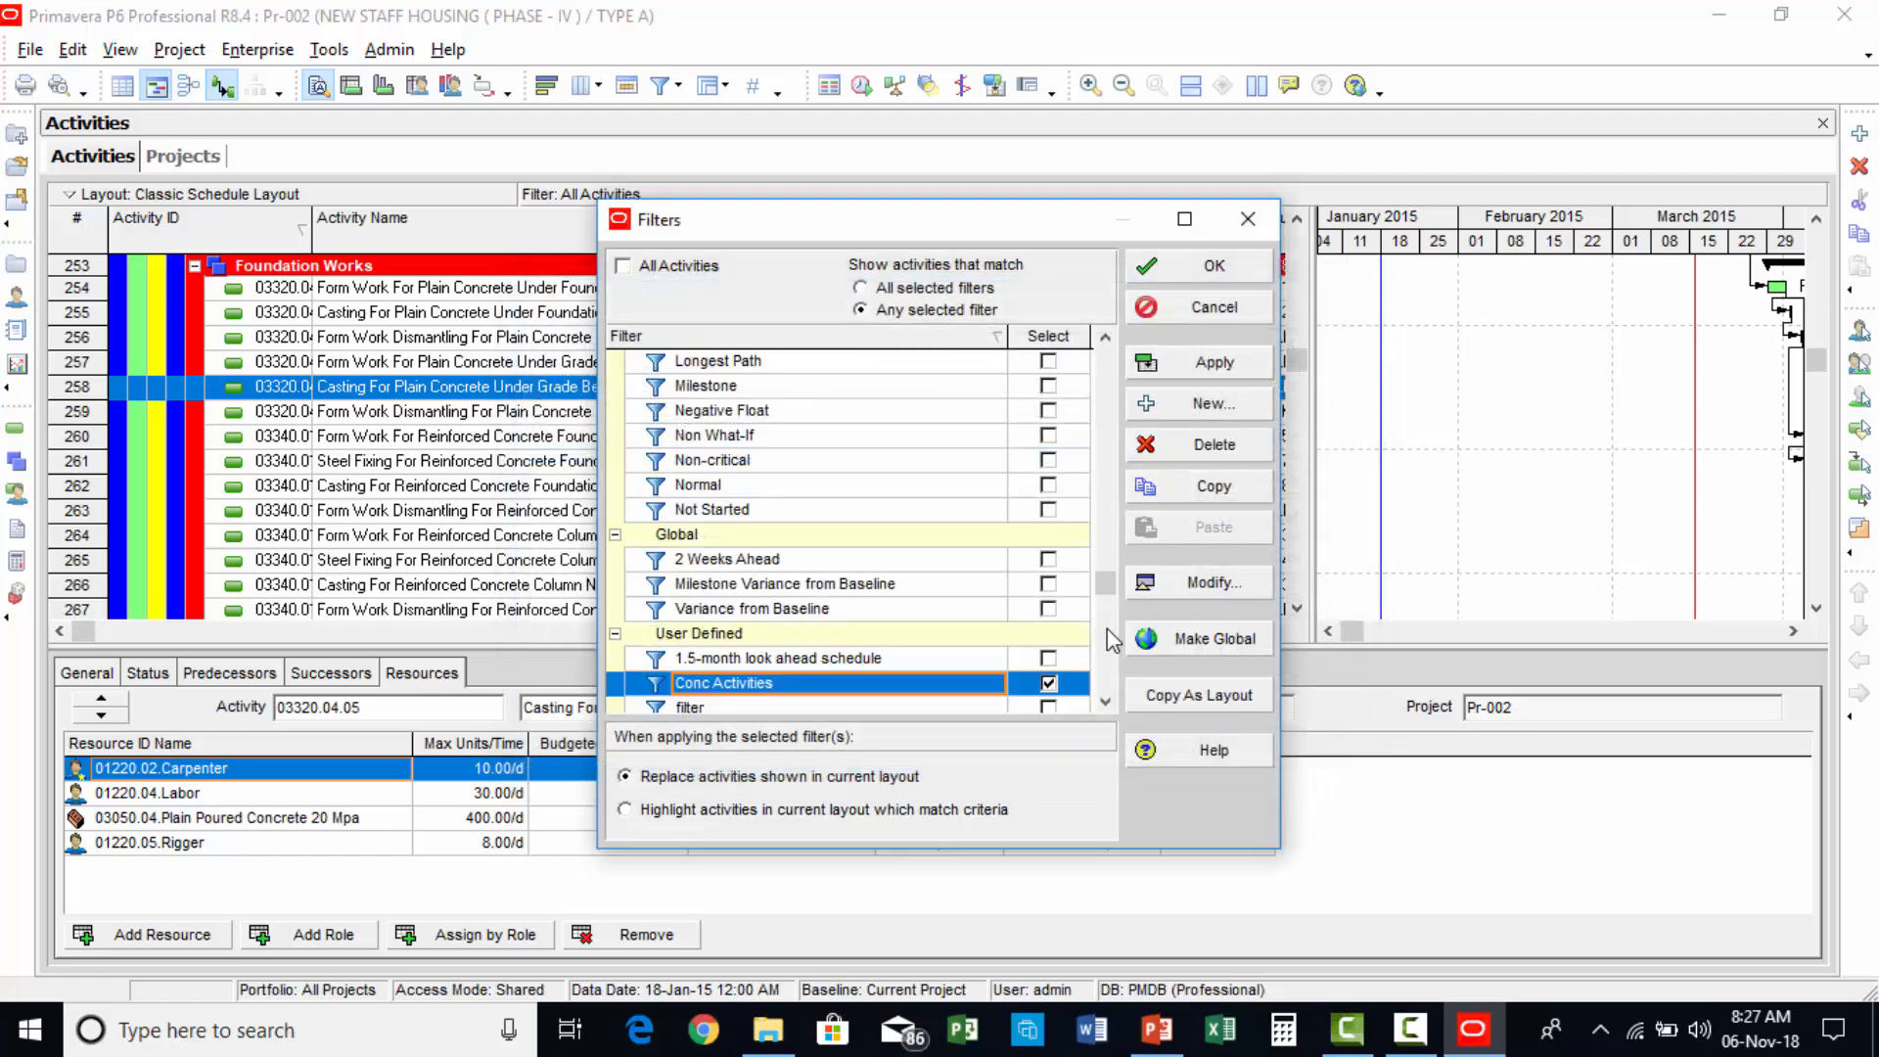
pyautogui.click(1231, 363)
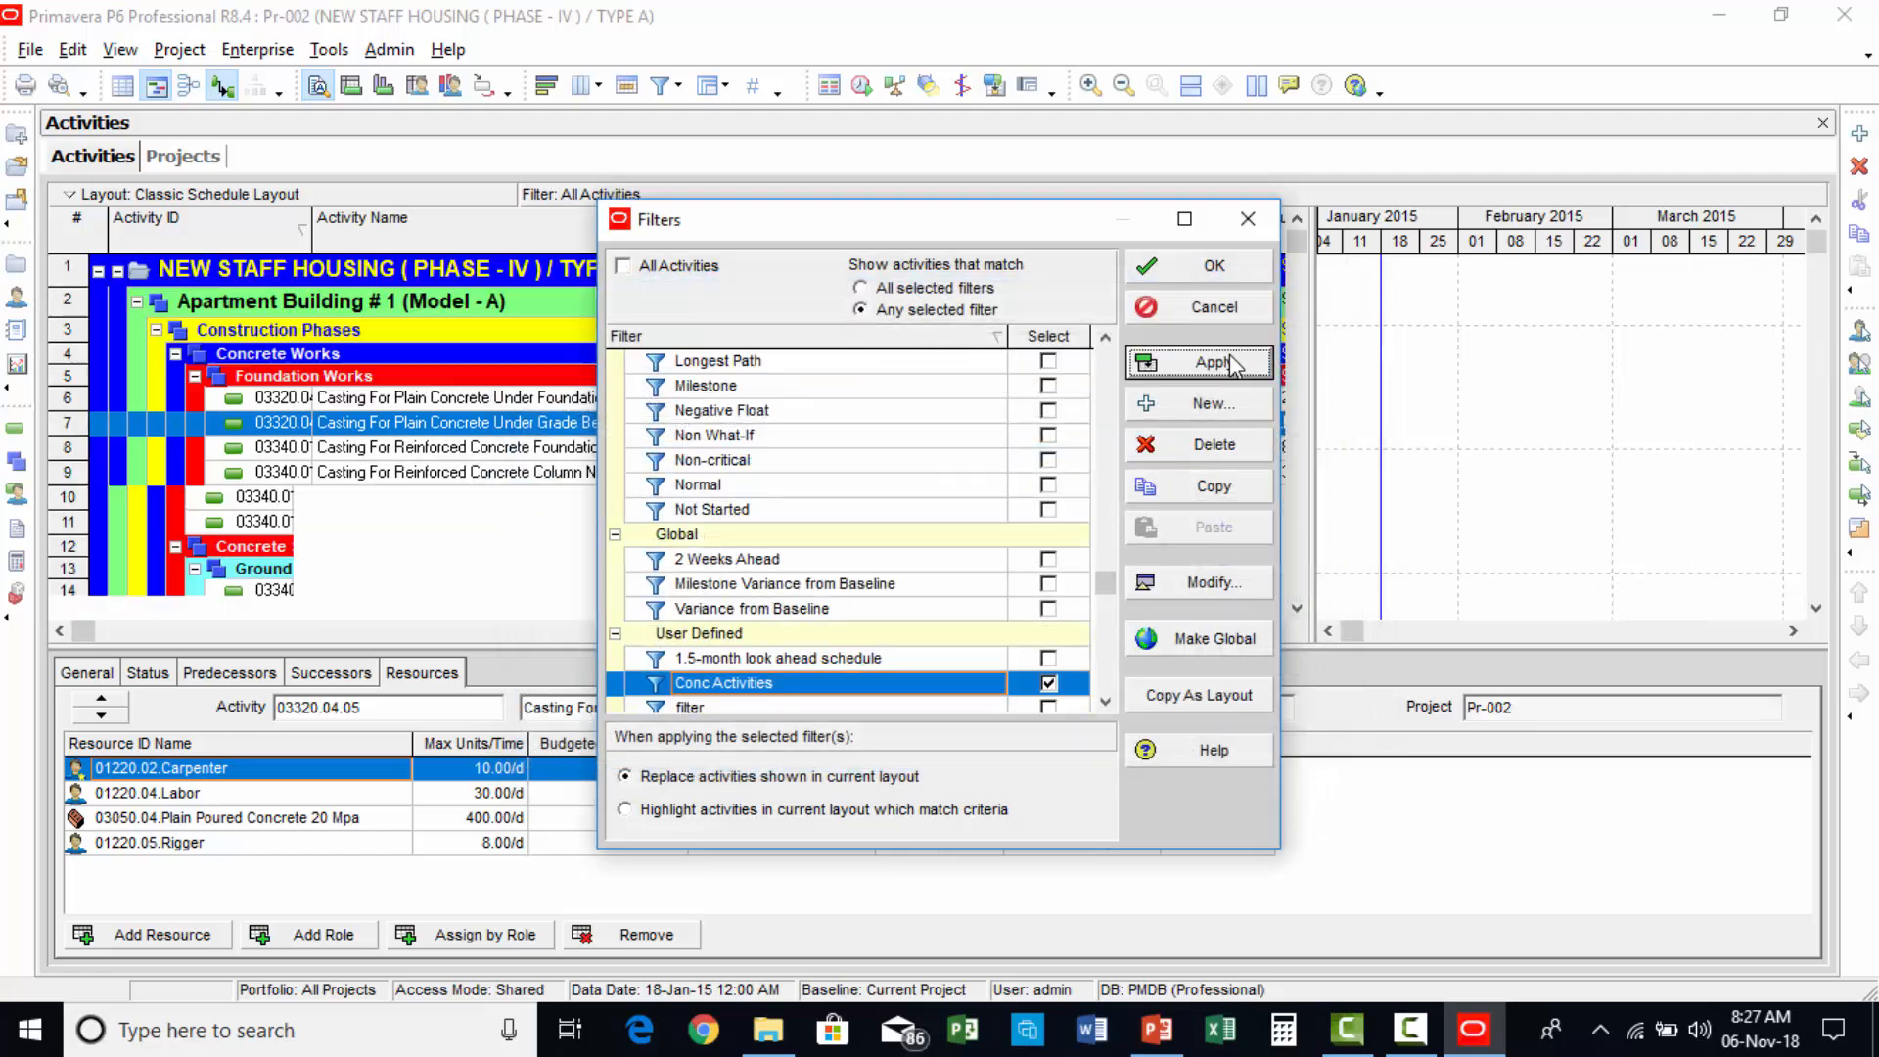
pyautogui.click(1213, 265)
# Review the filtered casting activities and their Activity types values across both apartment buildings.
pyautogui.scroll(-9, 734, 474)
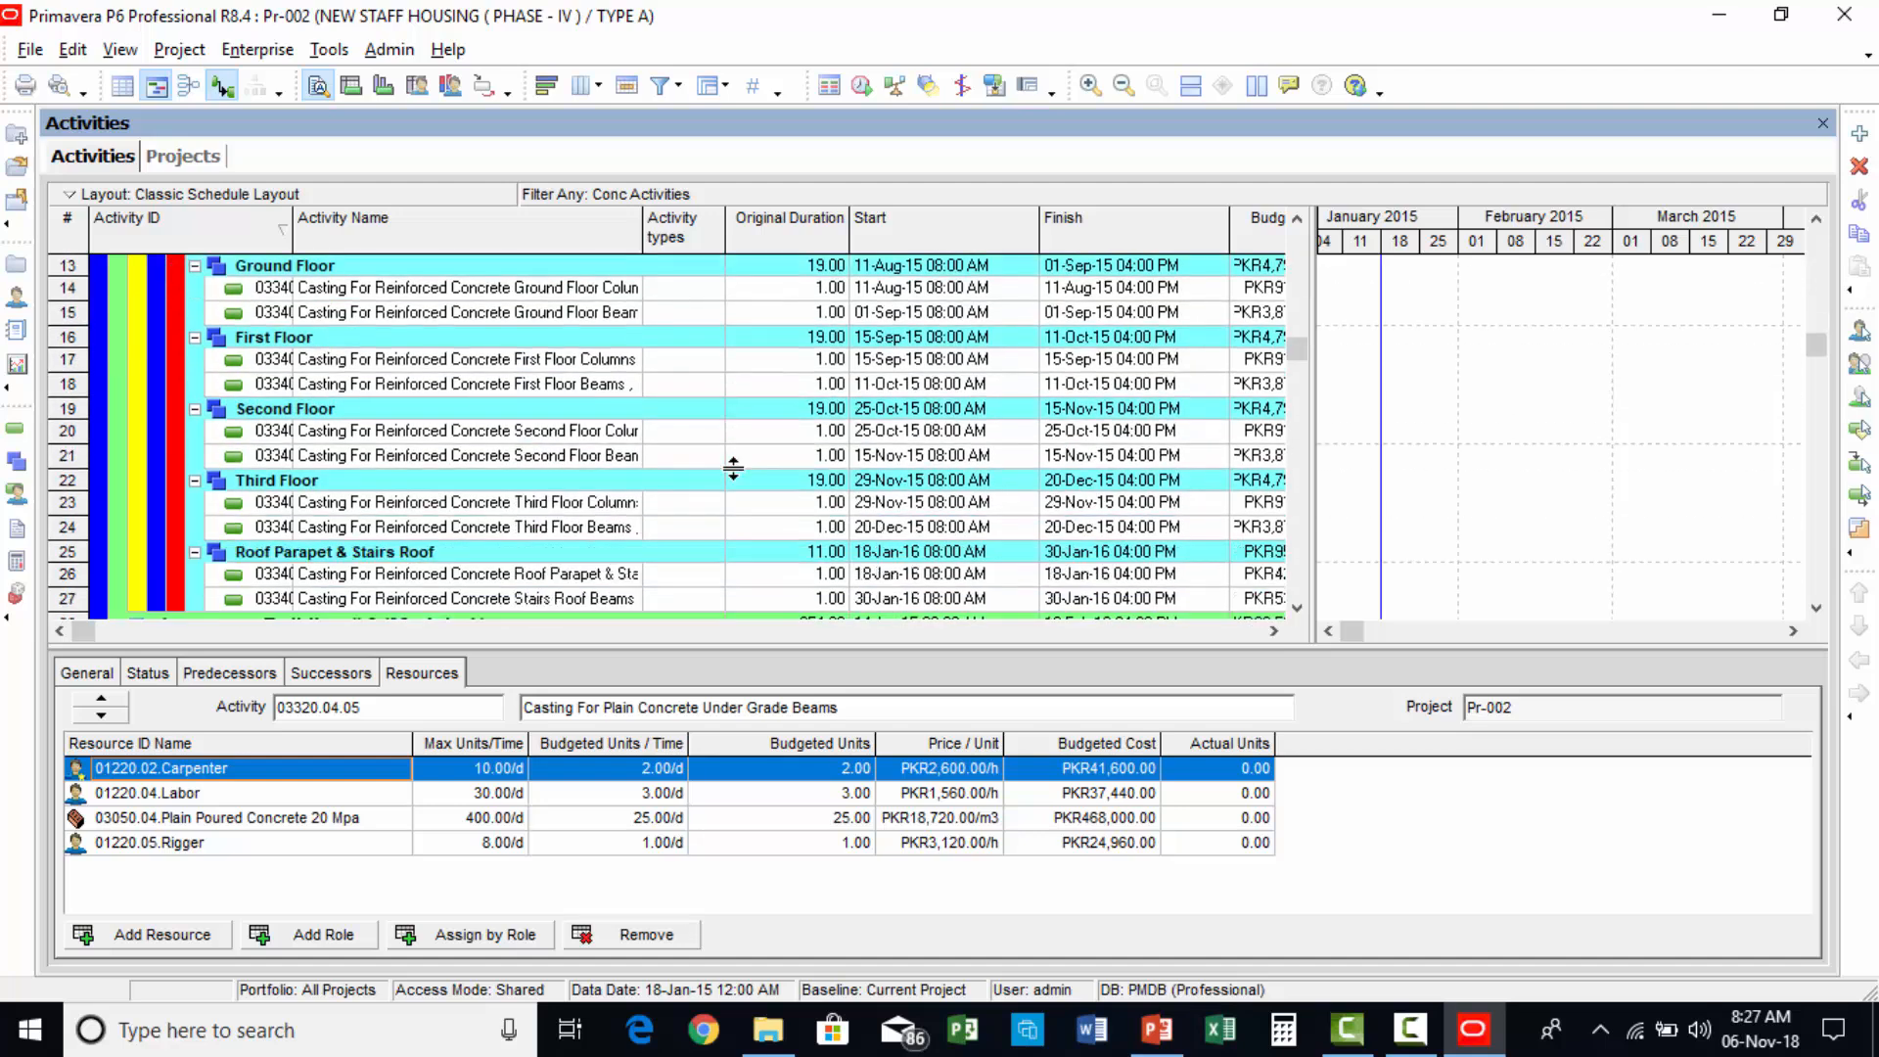
pyautogui.scroll(-4, 735, 475)
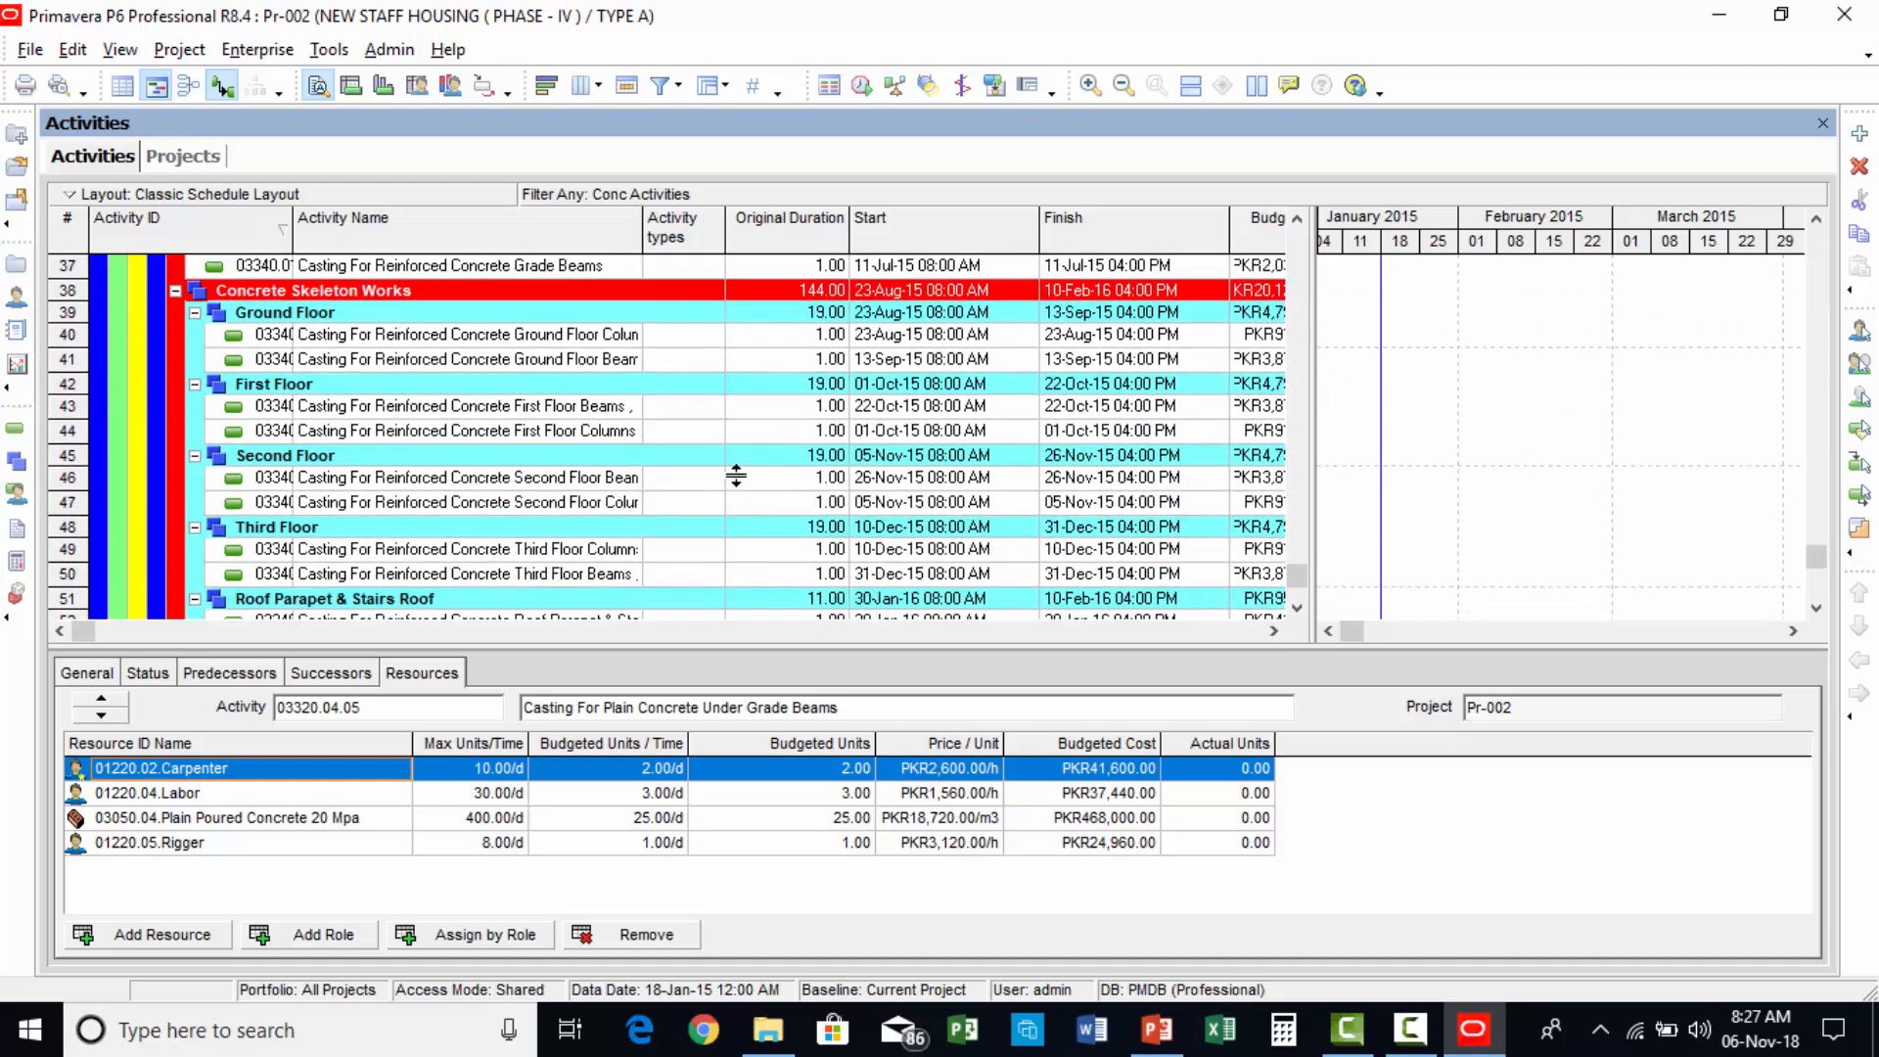
pyautogui.scroll(8, 791, 501)
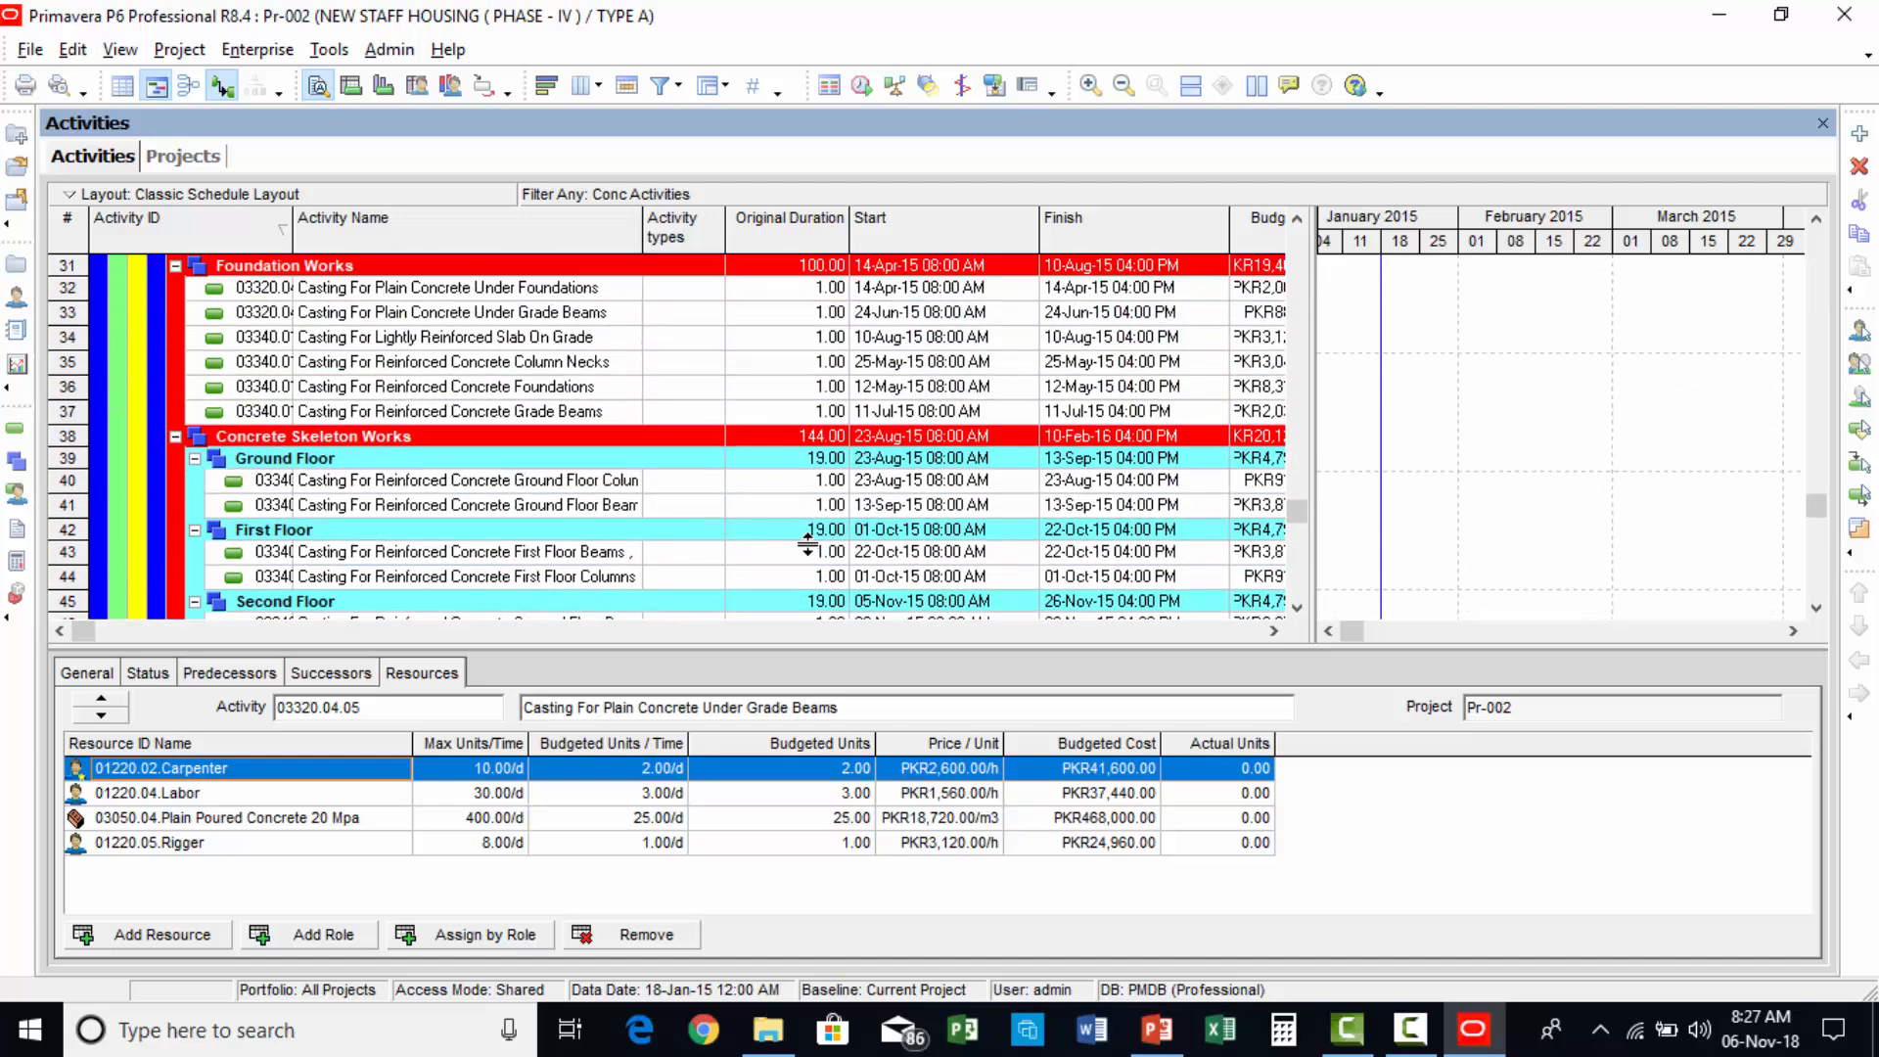
pyautogui.scroll(5, 788, 494)
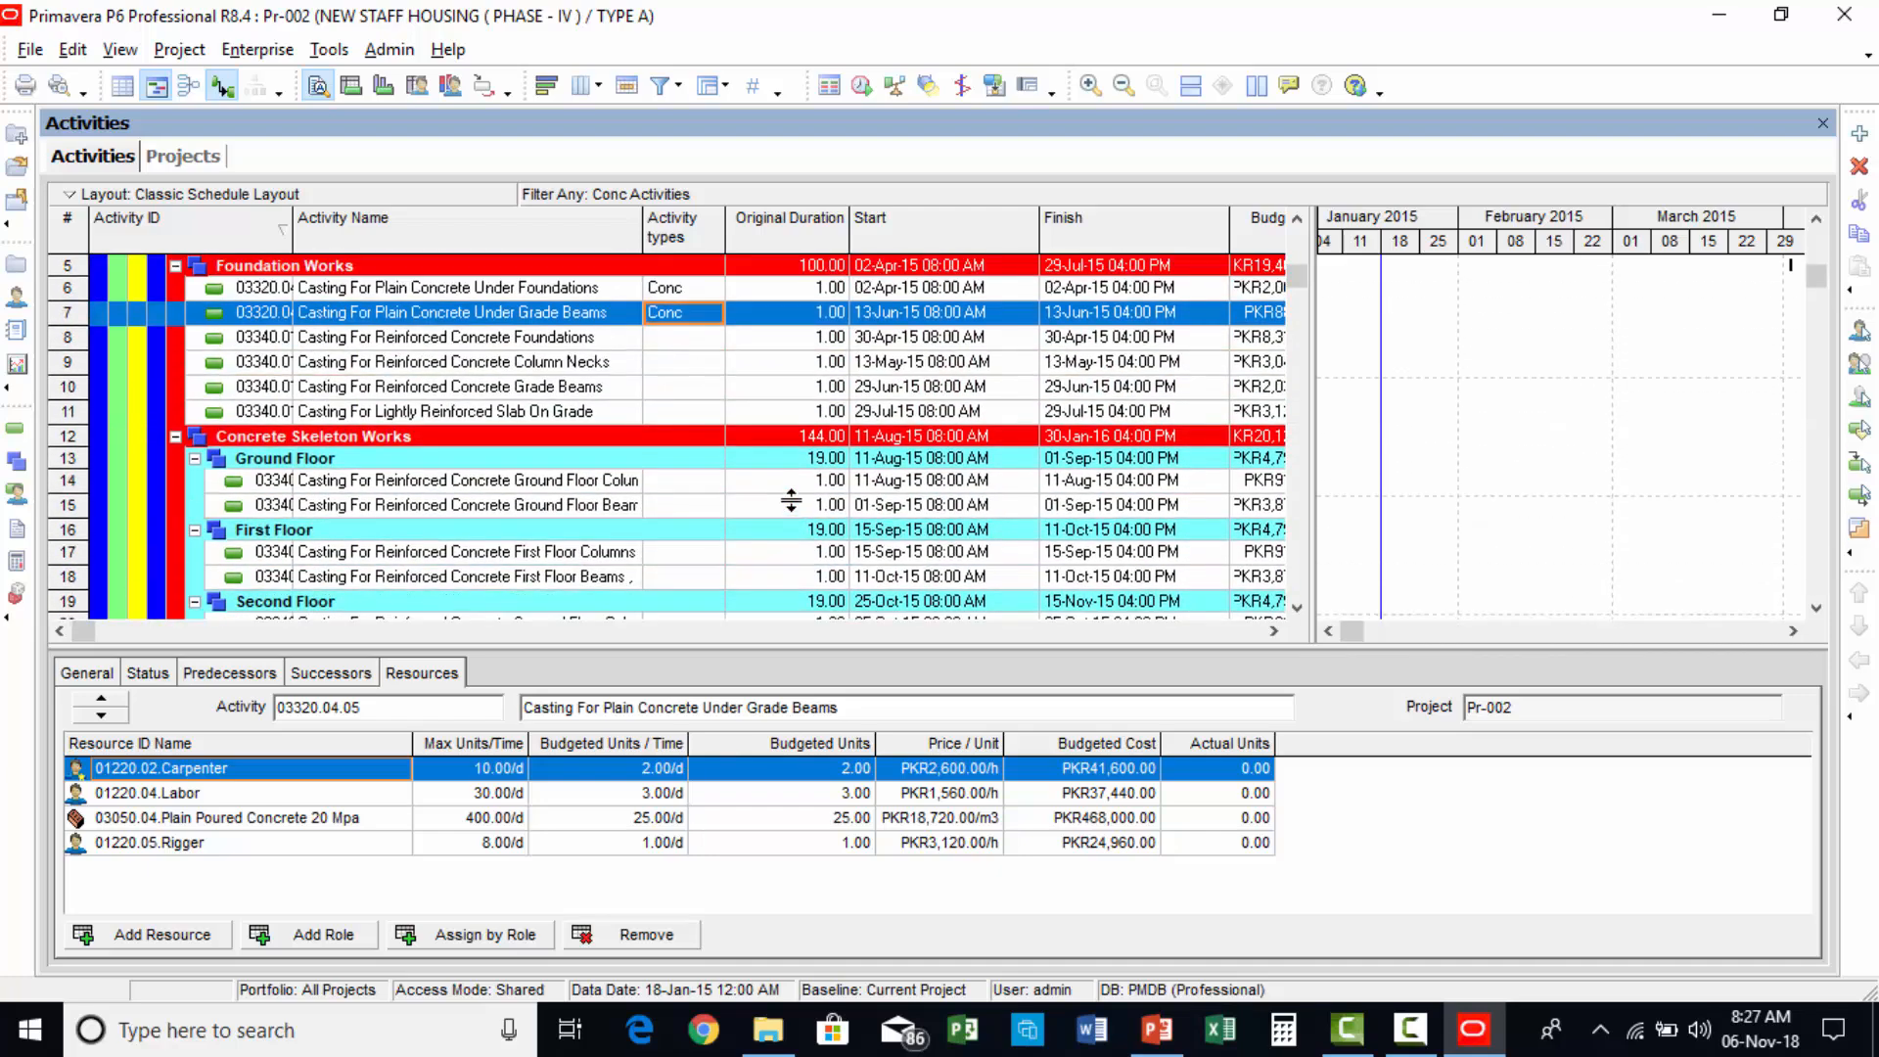
pyautogui.scroll(-1, 1413, 401)
pyautogui.scroll(1, 1331, 362)
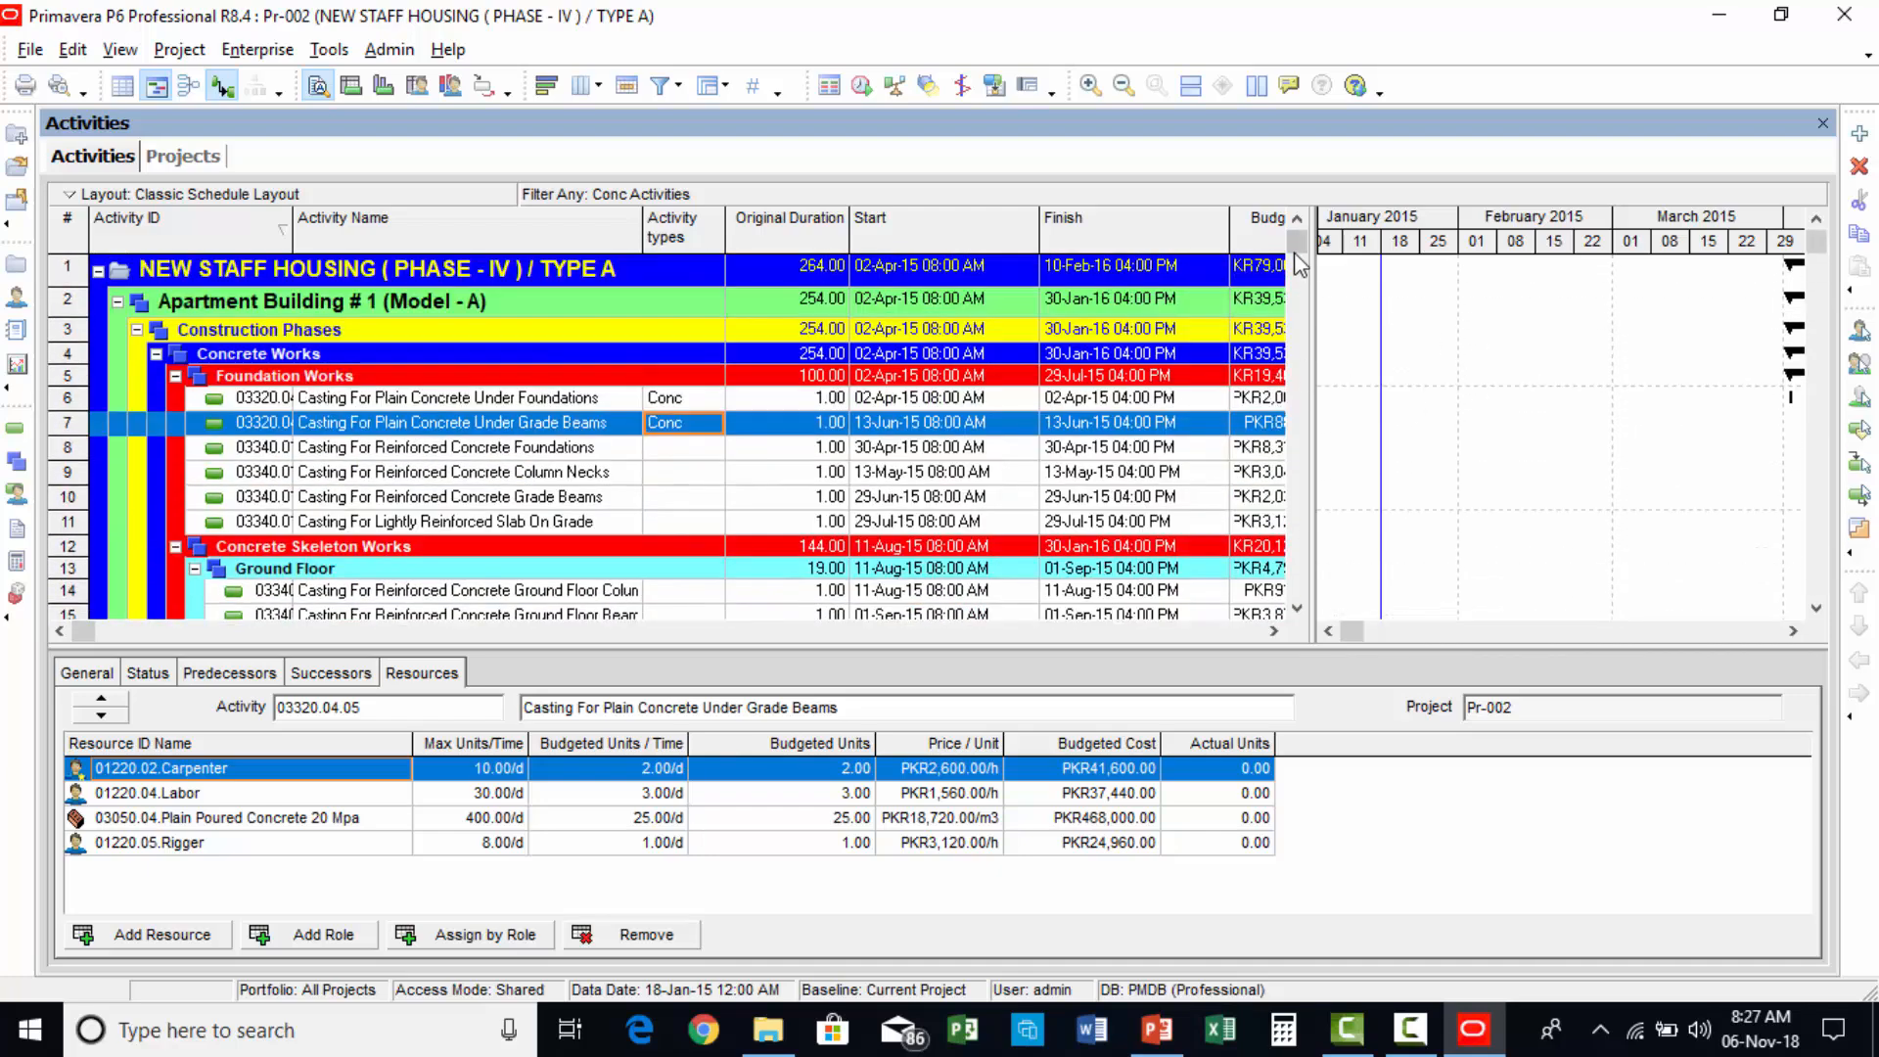
pyautogui.moveTo(1295, 245)
pyautogui.mouseDown()
pyautogui.moveTo(1297, 714)
pyautogui.moveTo(1267, 242)
pyautogui.mouseUp()
pyautogui.click(683, 448)
pyautogui.scroll(-3, 685, 479)
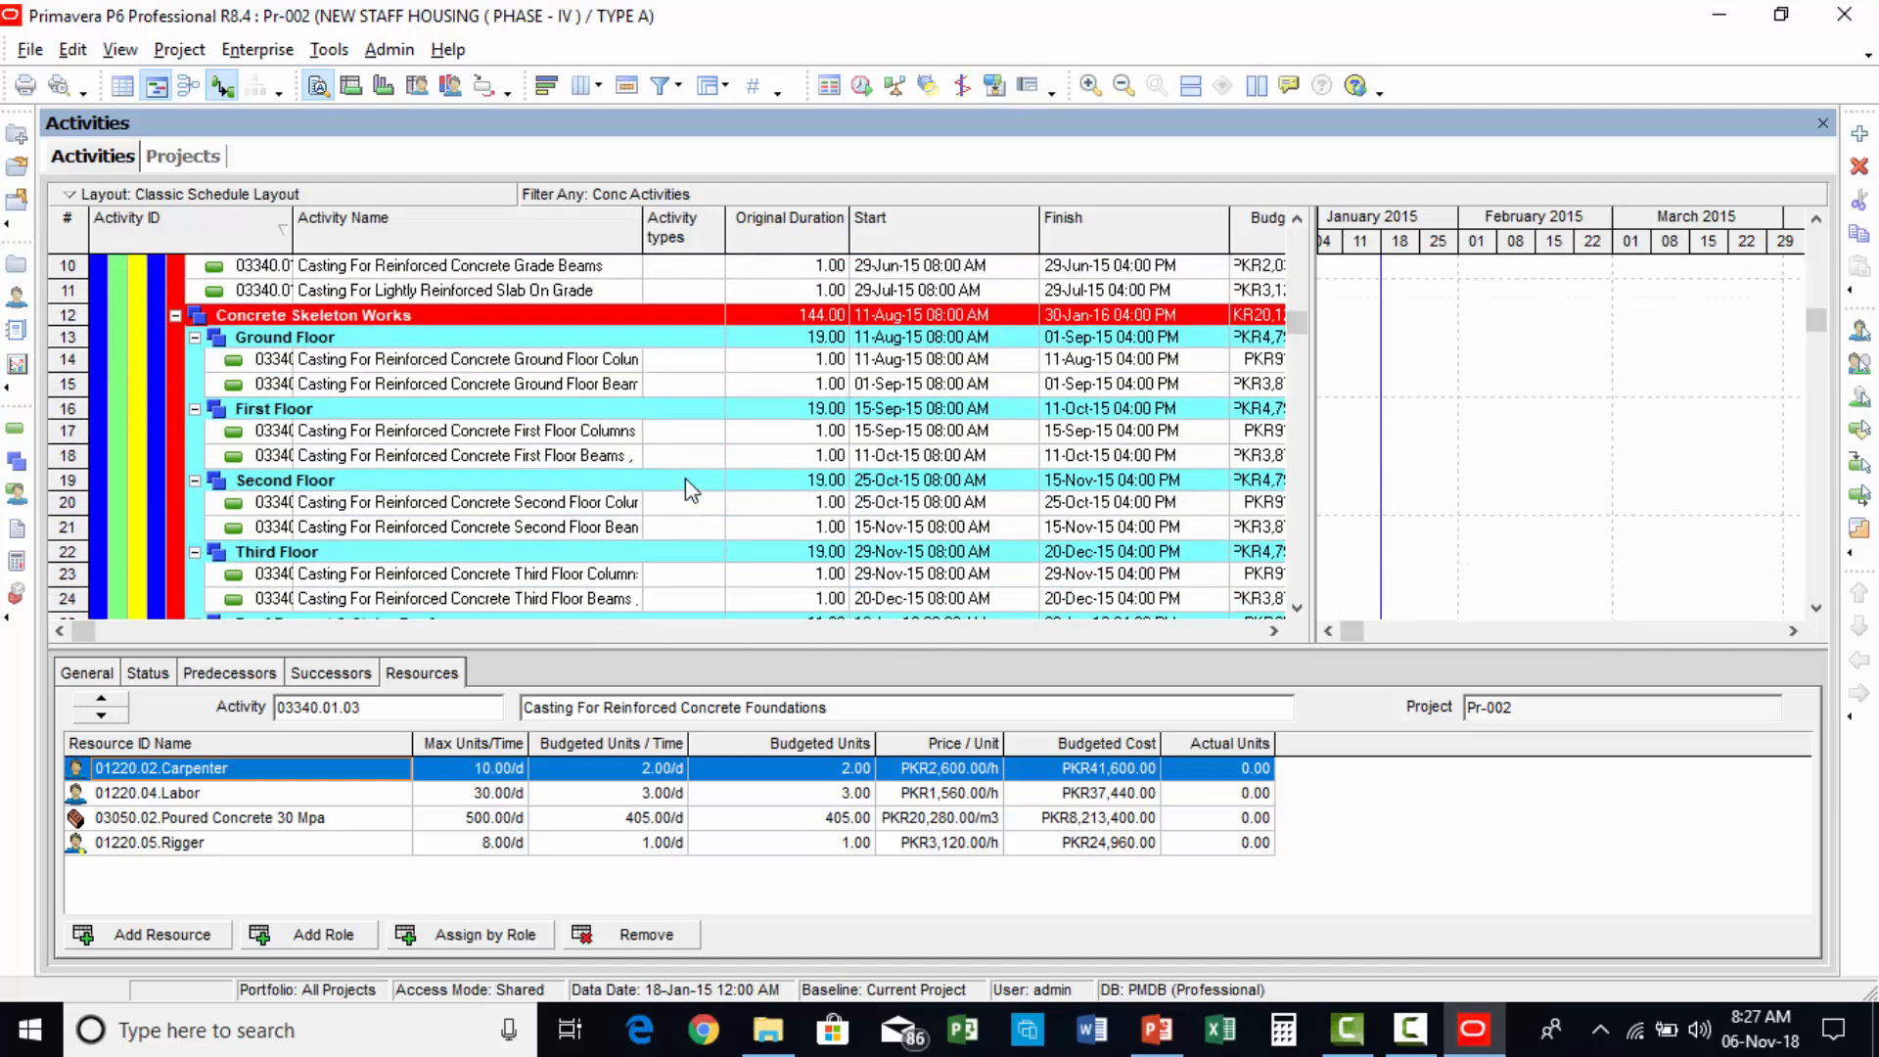
pyautogui.scroll(3, 692, 473)
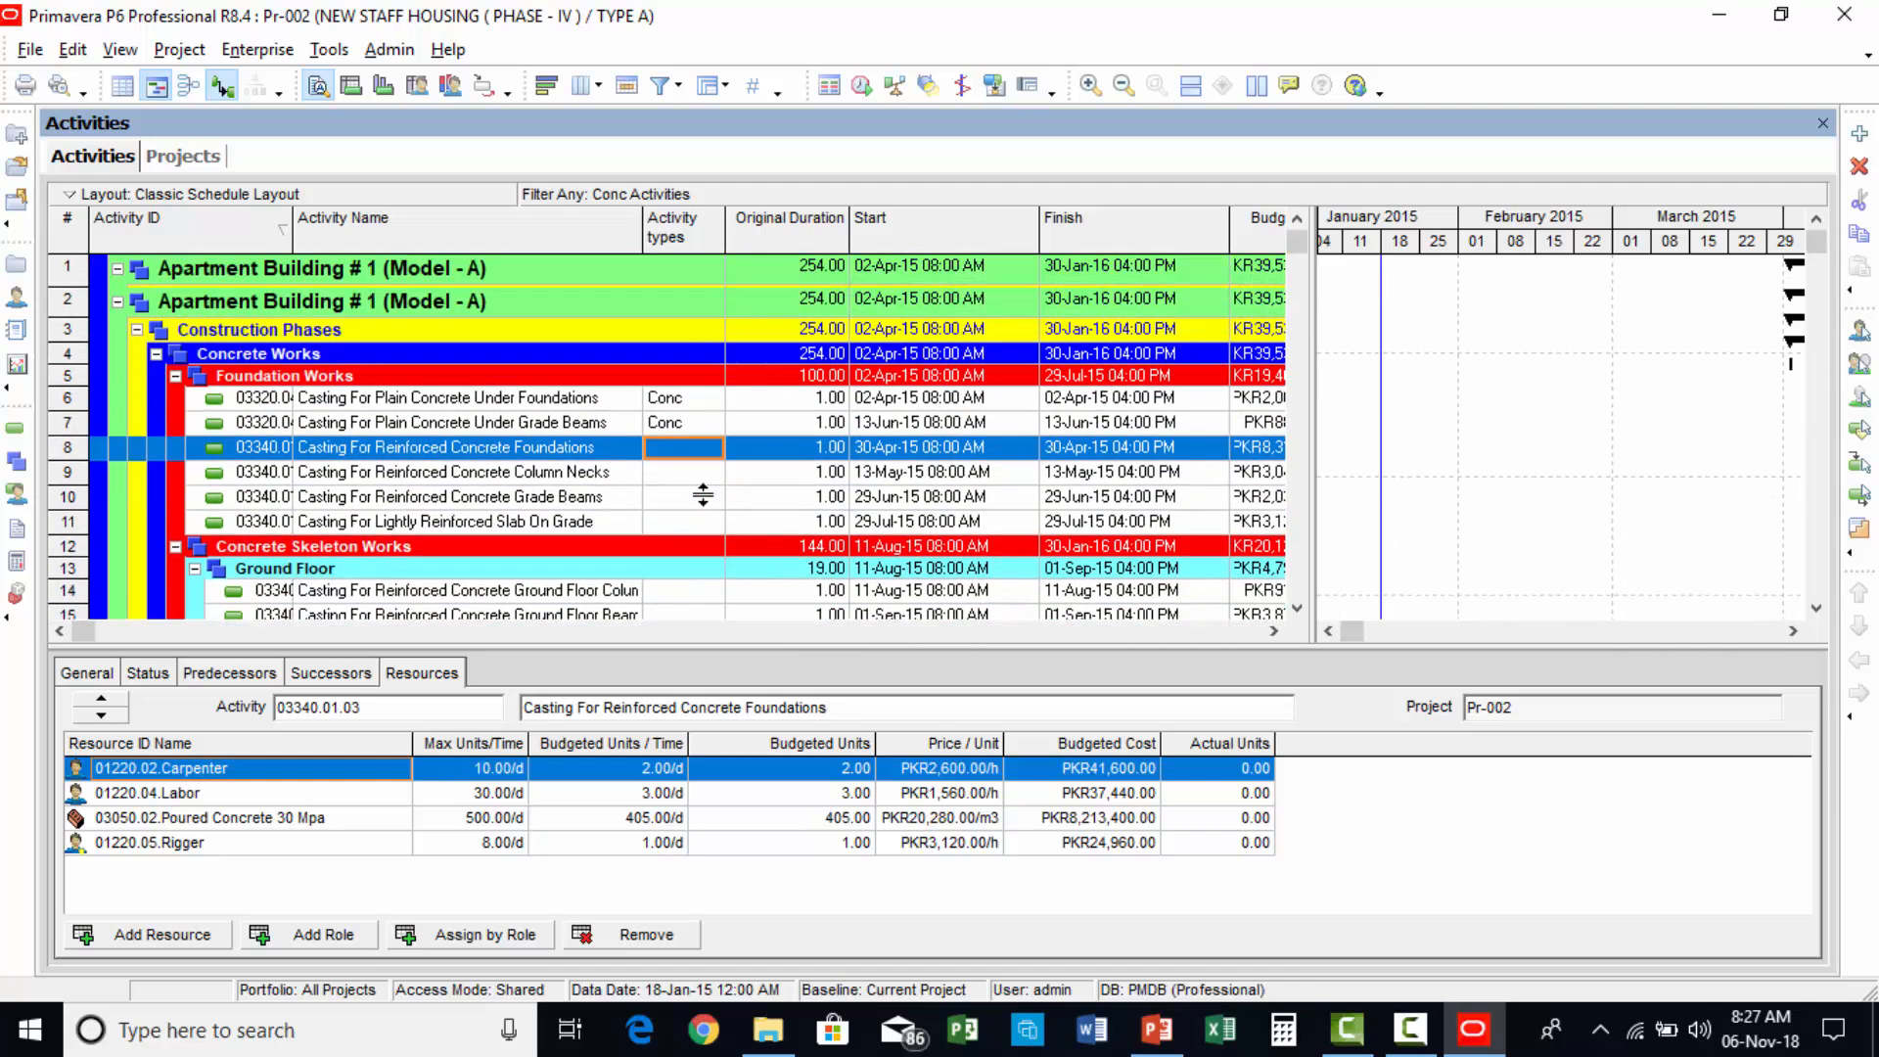
# Select all filtered casting activities and fill Conc down the Activity types column through the last one.
pyautogui.click(685, 425)
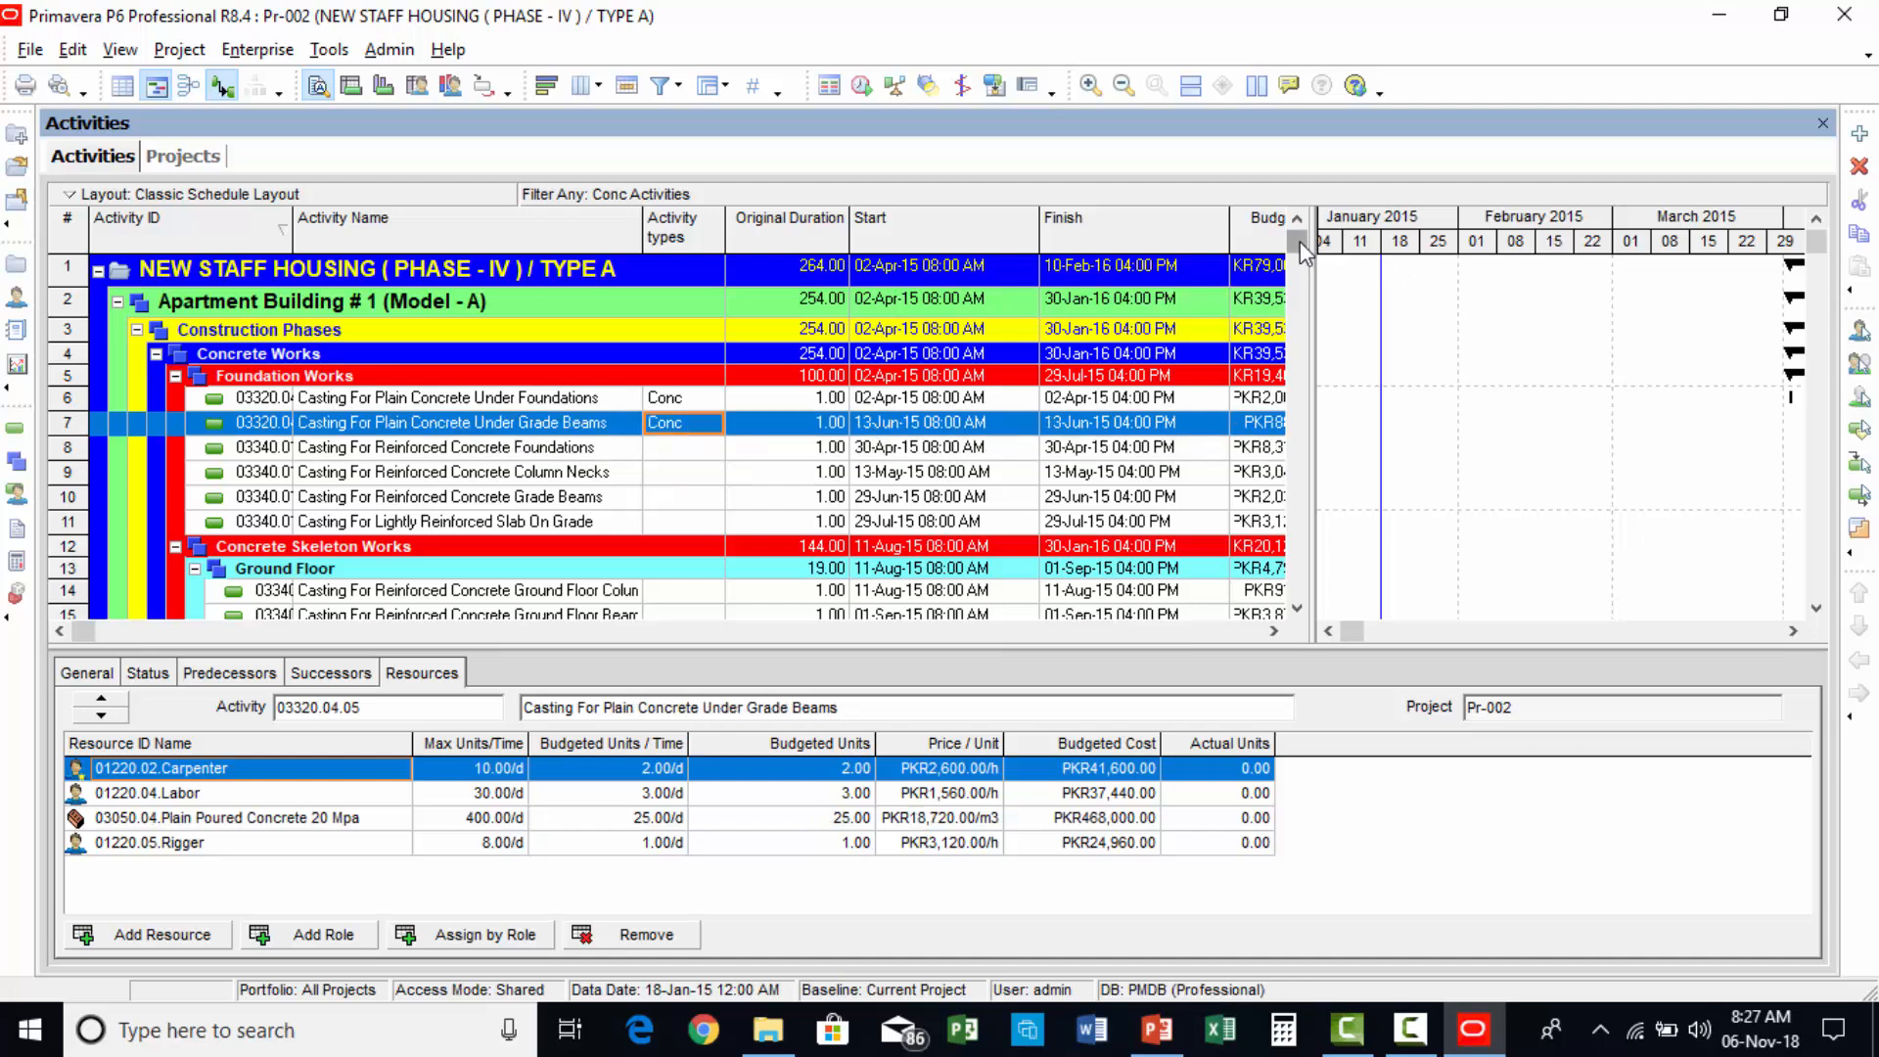
pyautogui.moveTo(1303, 254); pyautogui.dragTo(1349, 635)
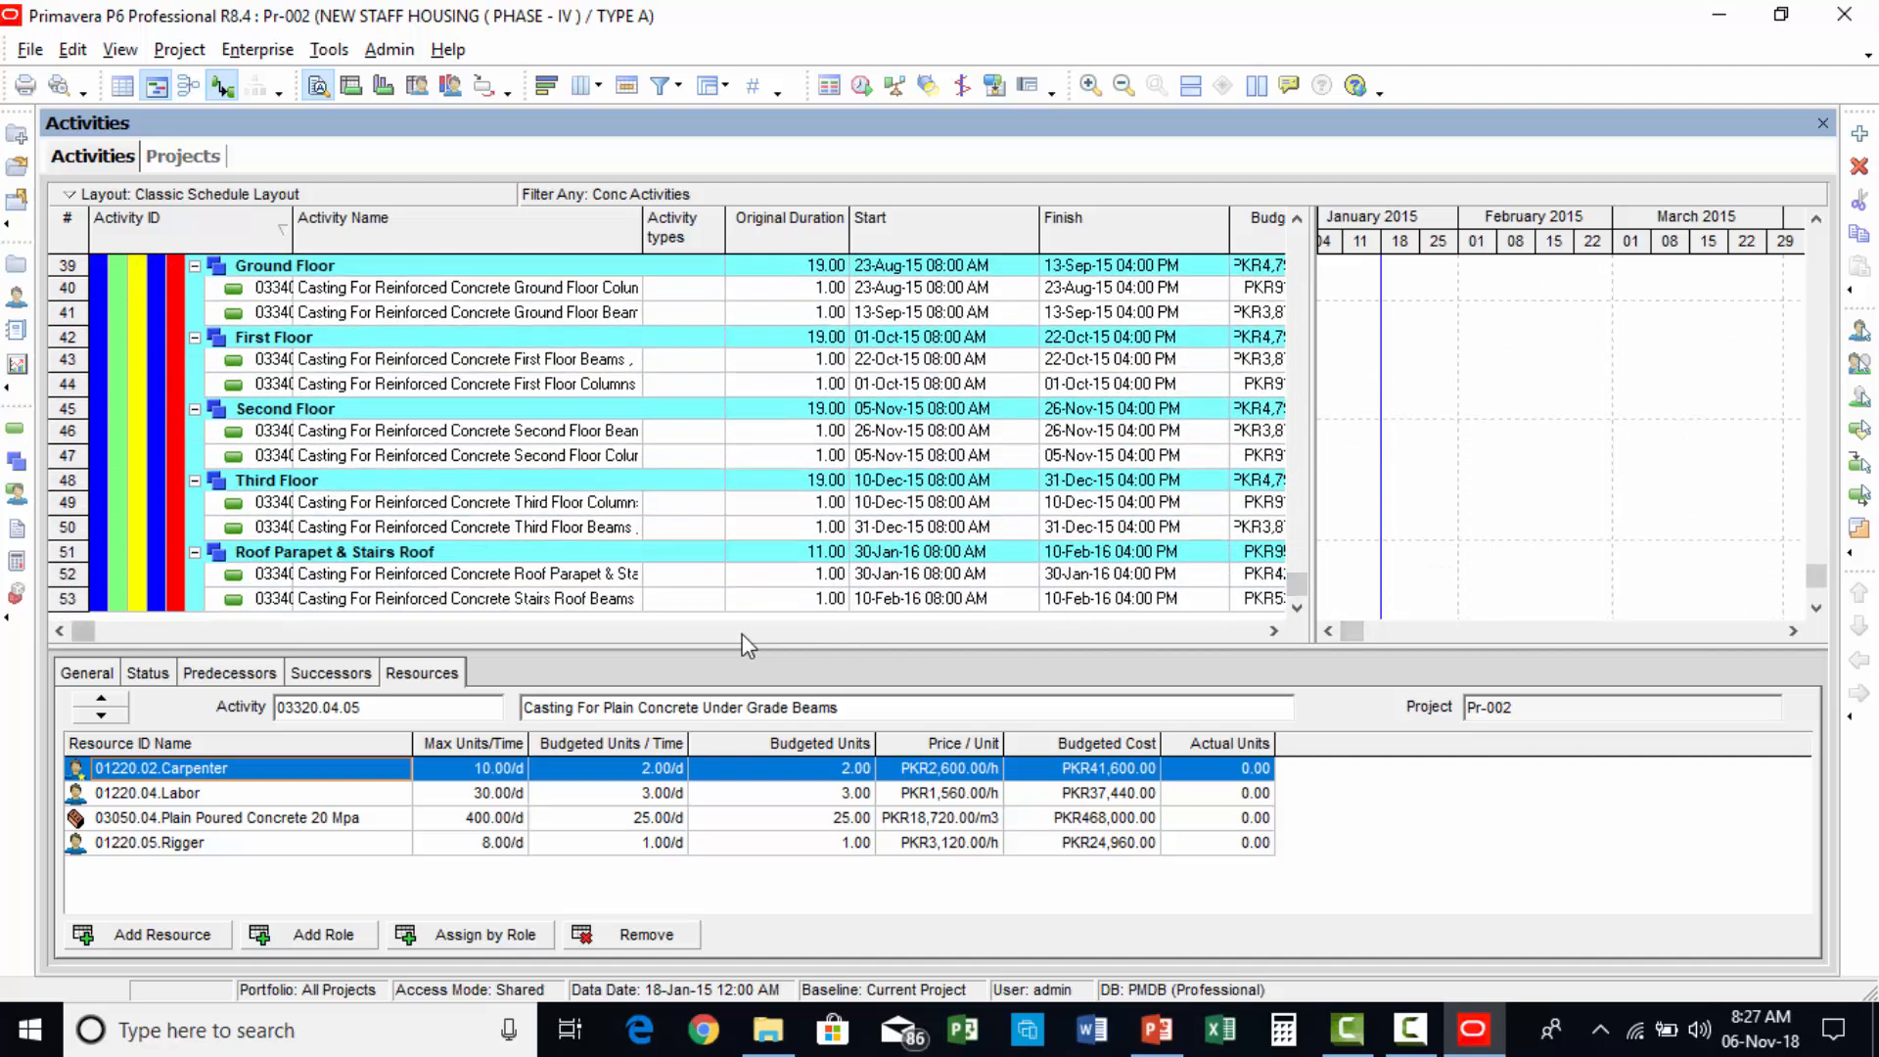
pyautogui.click(690, 603)
pyautogui.hotkey('ctrl', 'a')
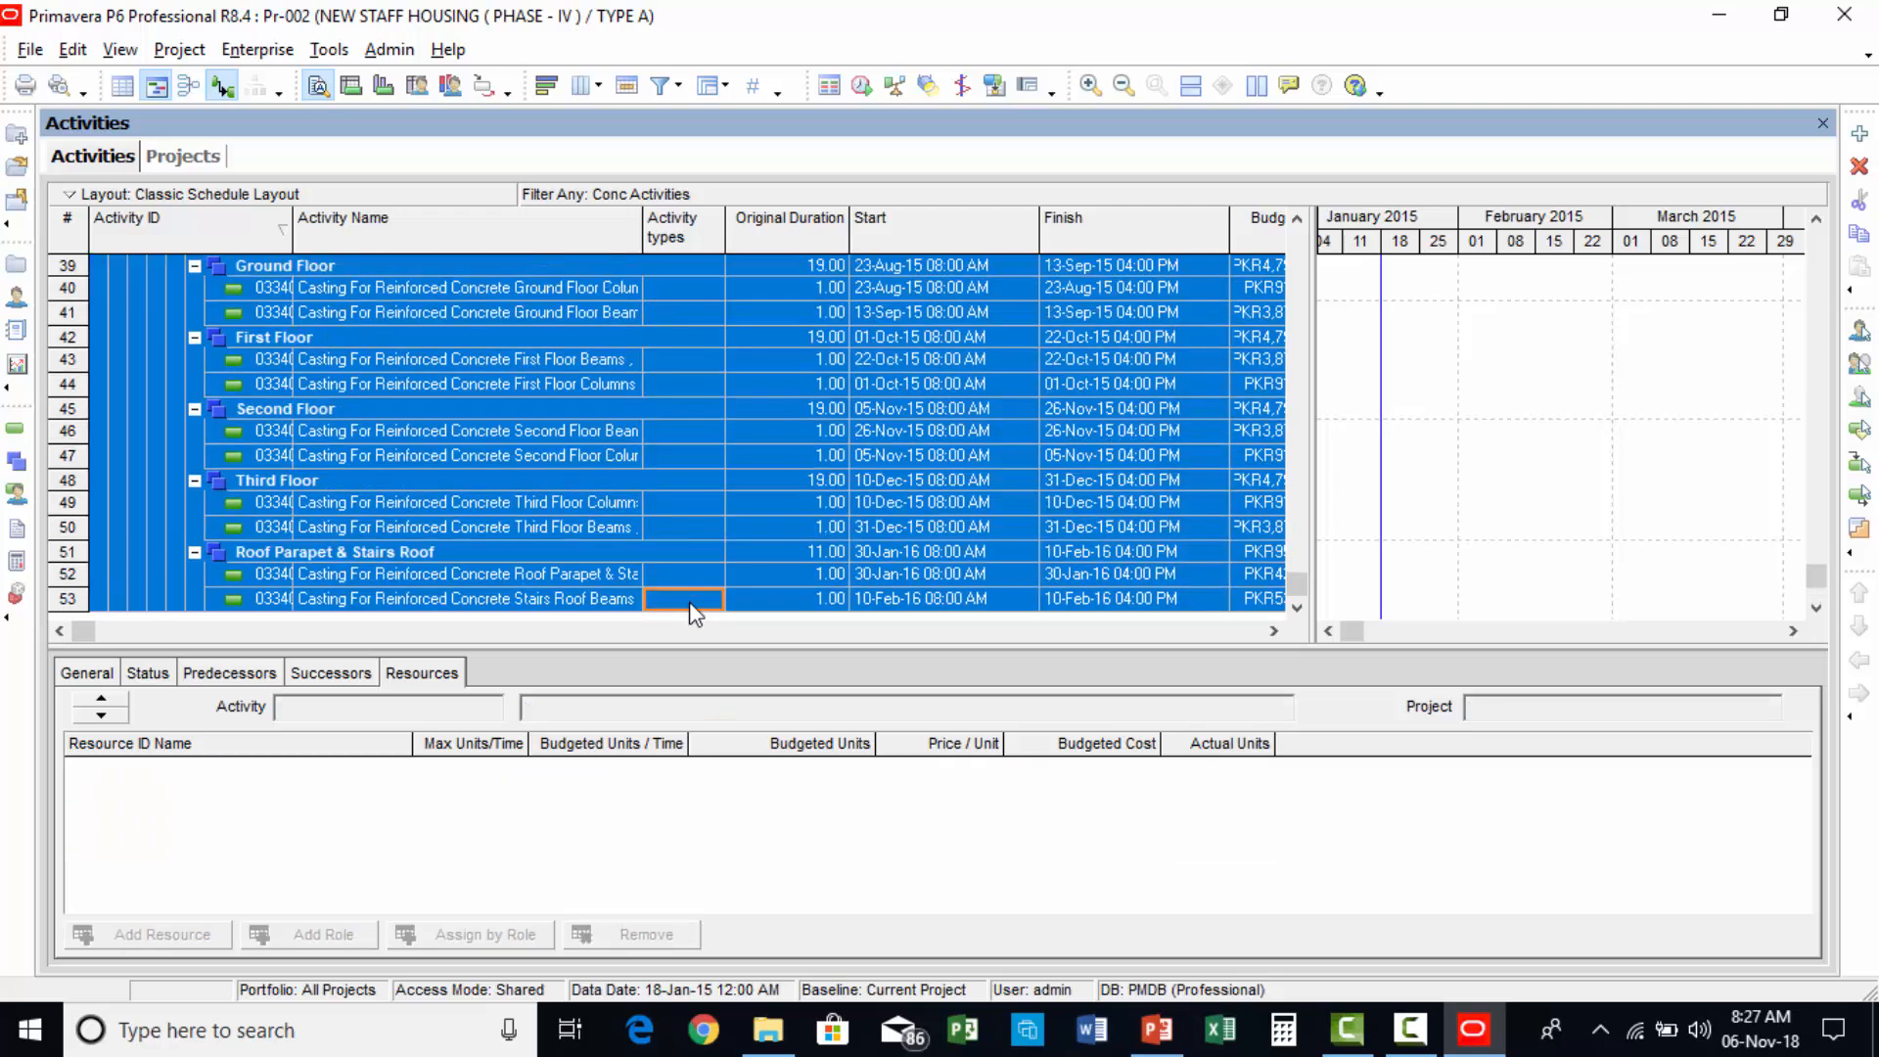
pyautogui.scroll(1, 697, 607)
pyautogui.scroll(-1, 711, 612)
pyautogui.rightClick(710, 609)
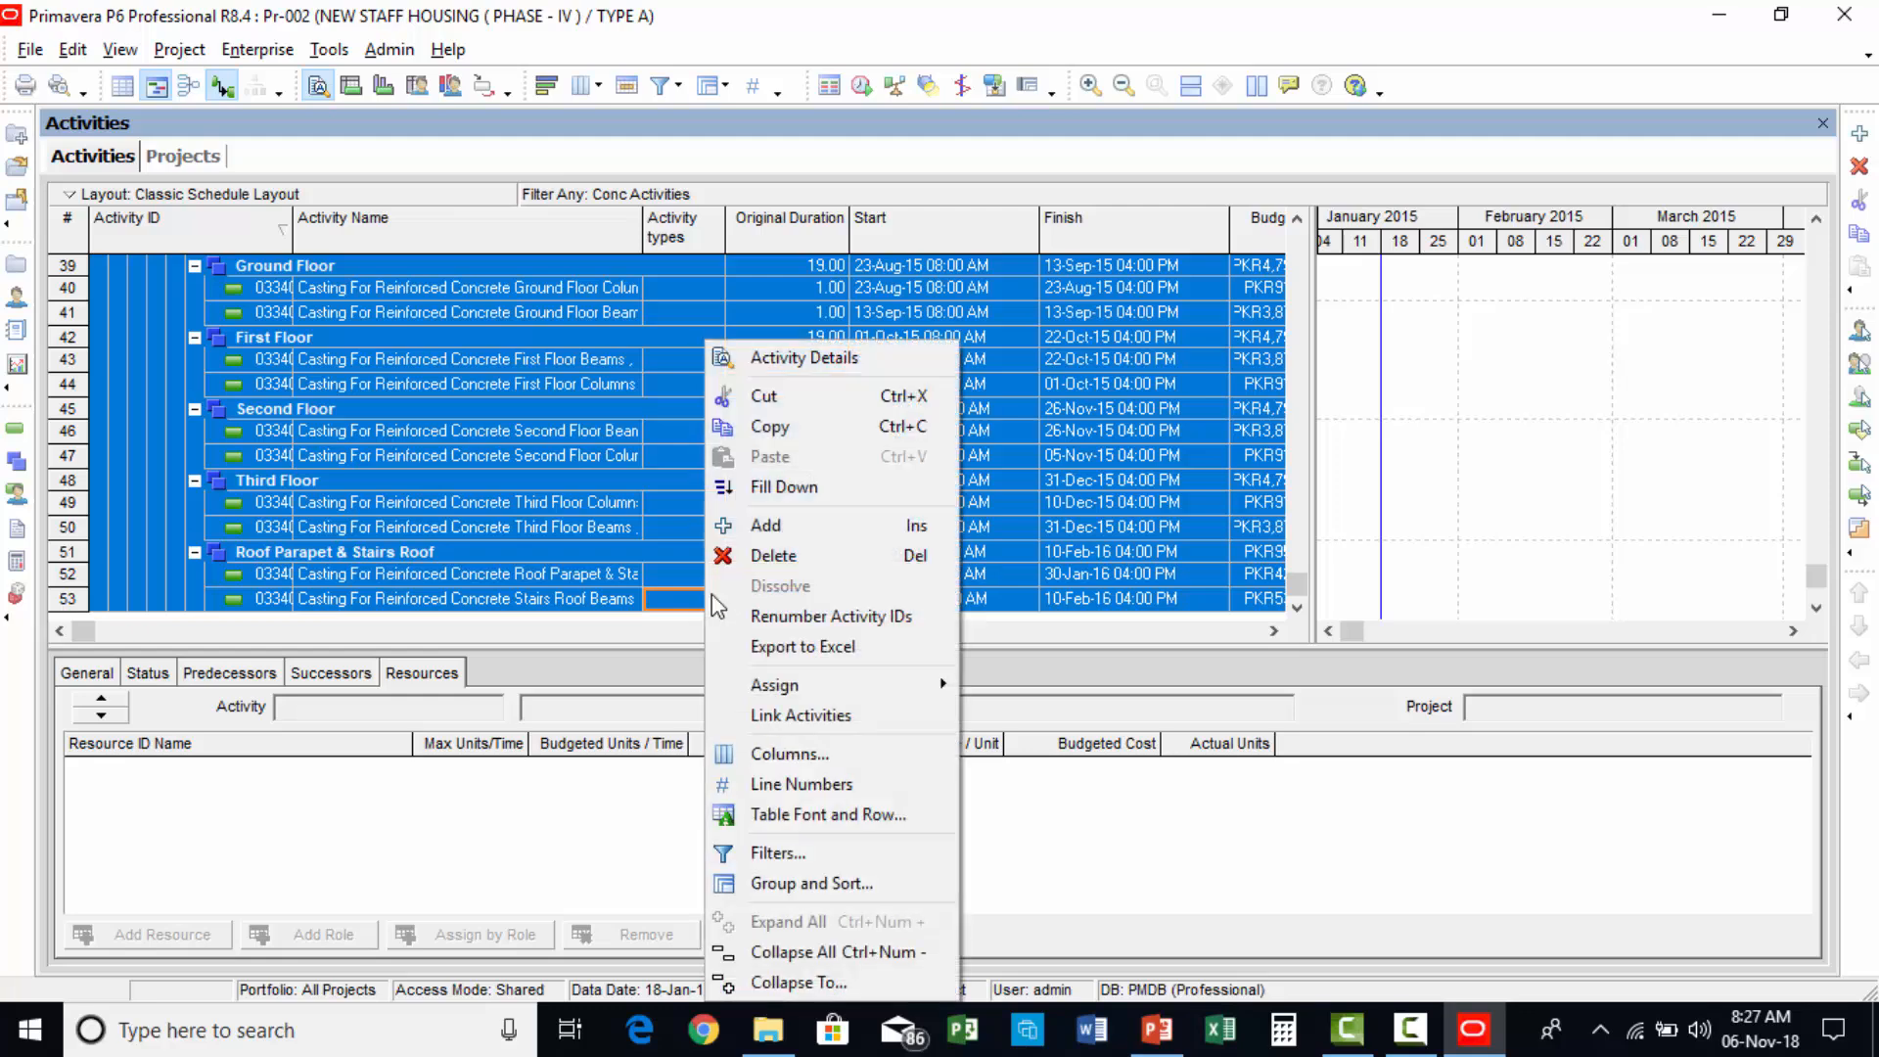
pyautogui.click(845, 489)
# Clear the multiple selection, switch the filter back to All Activities and close the filter list.
pyautogui.scroll(5, 856, 506)
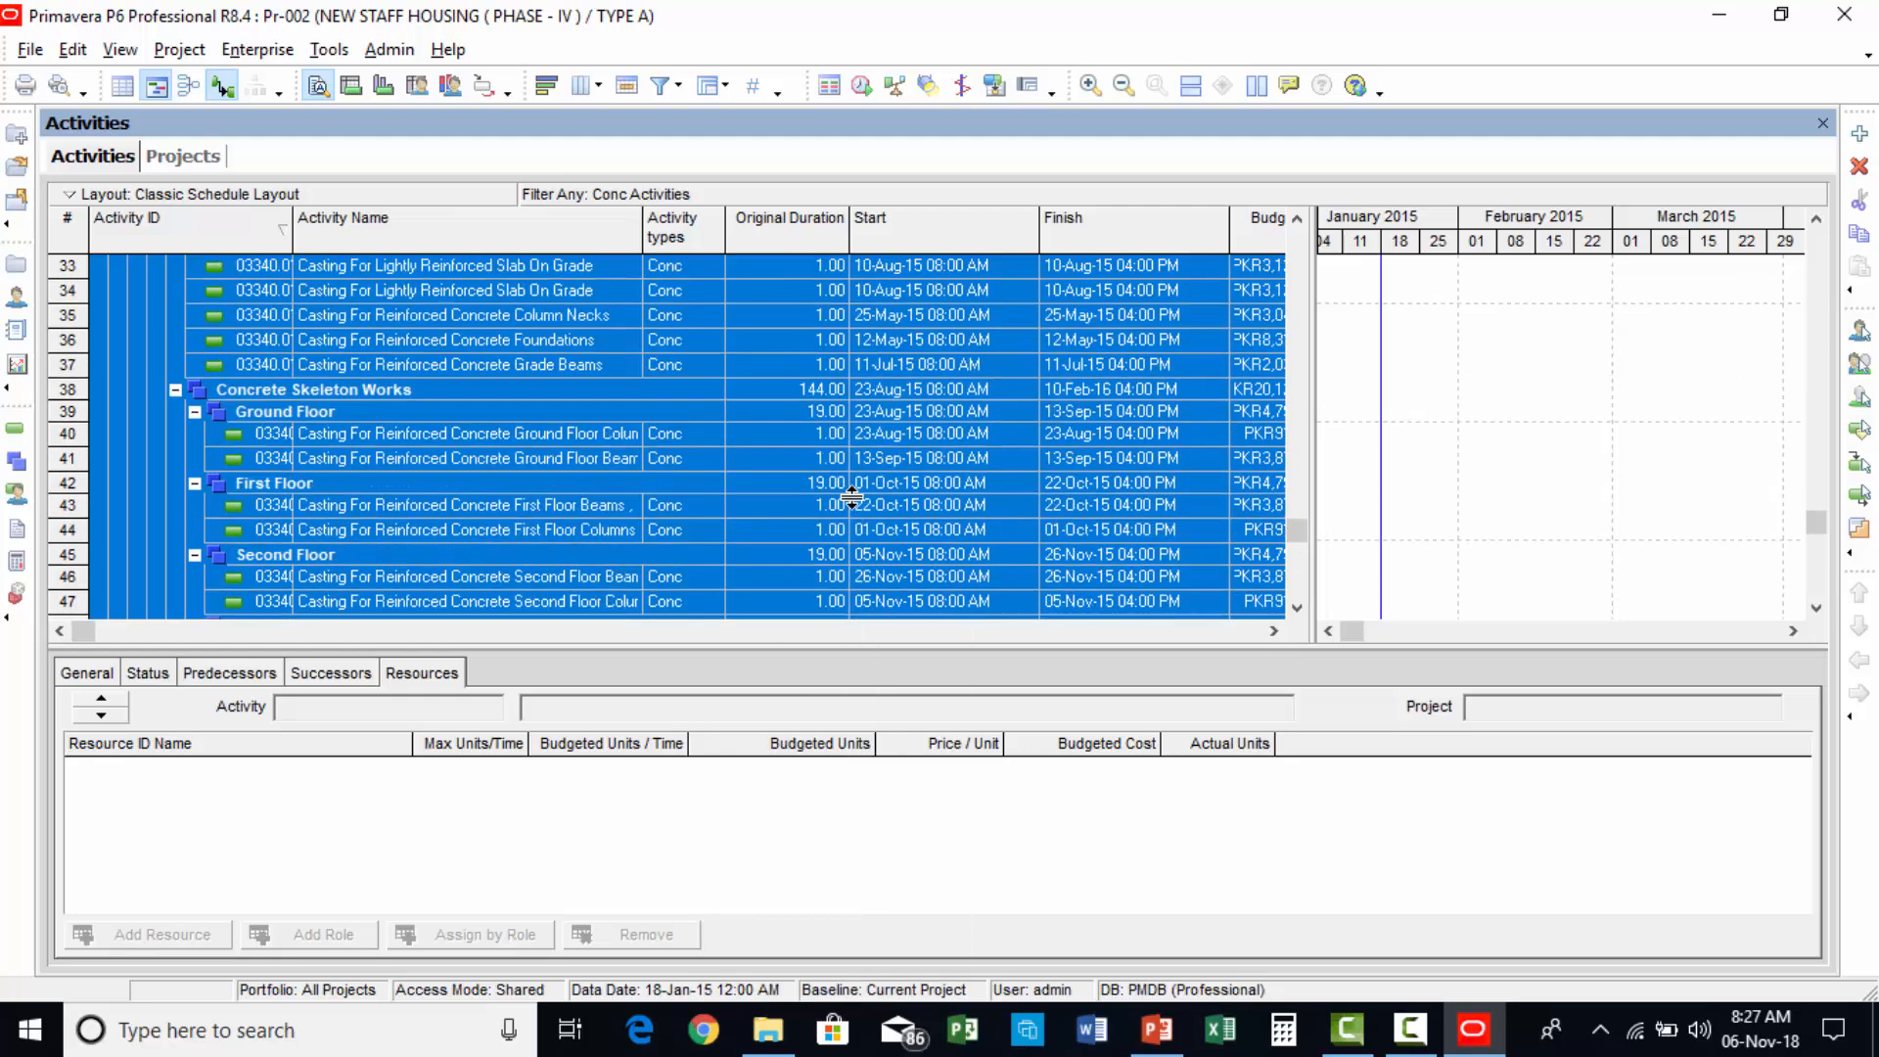
pyautogui.scroll(6, 856, 506)
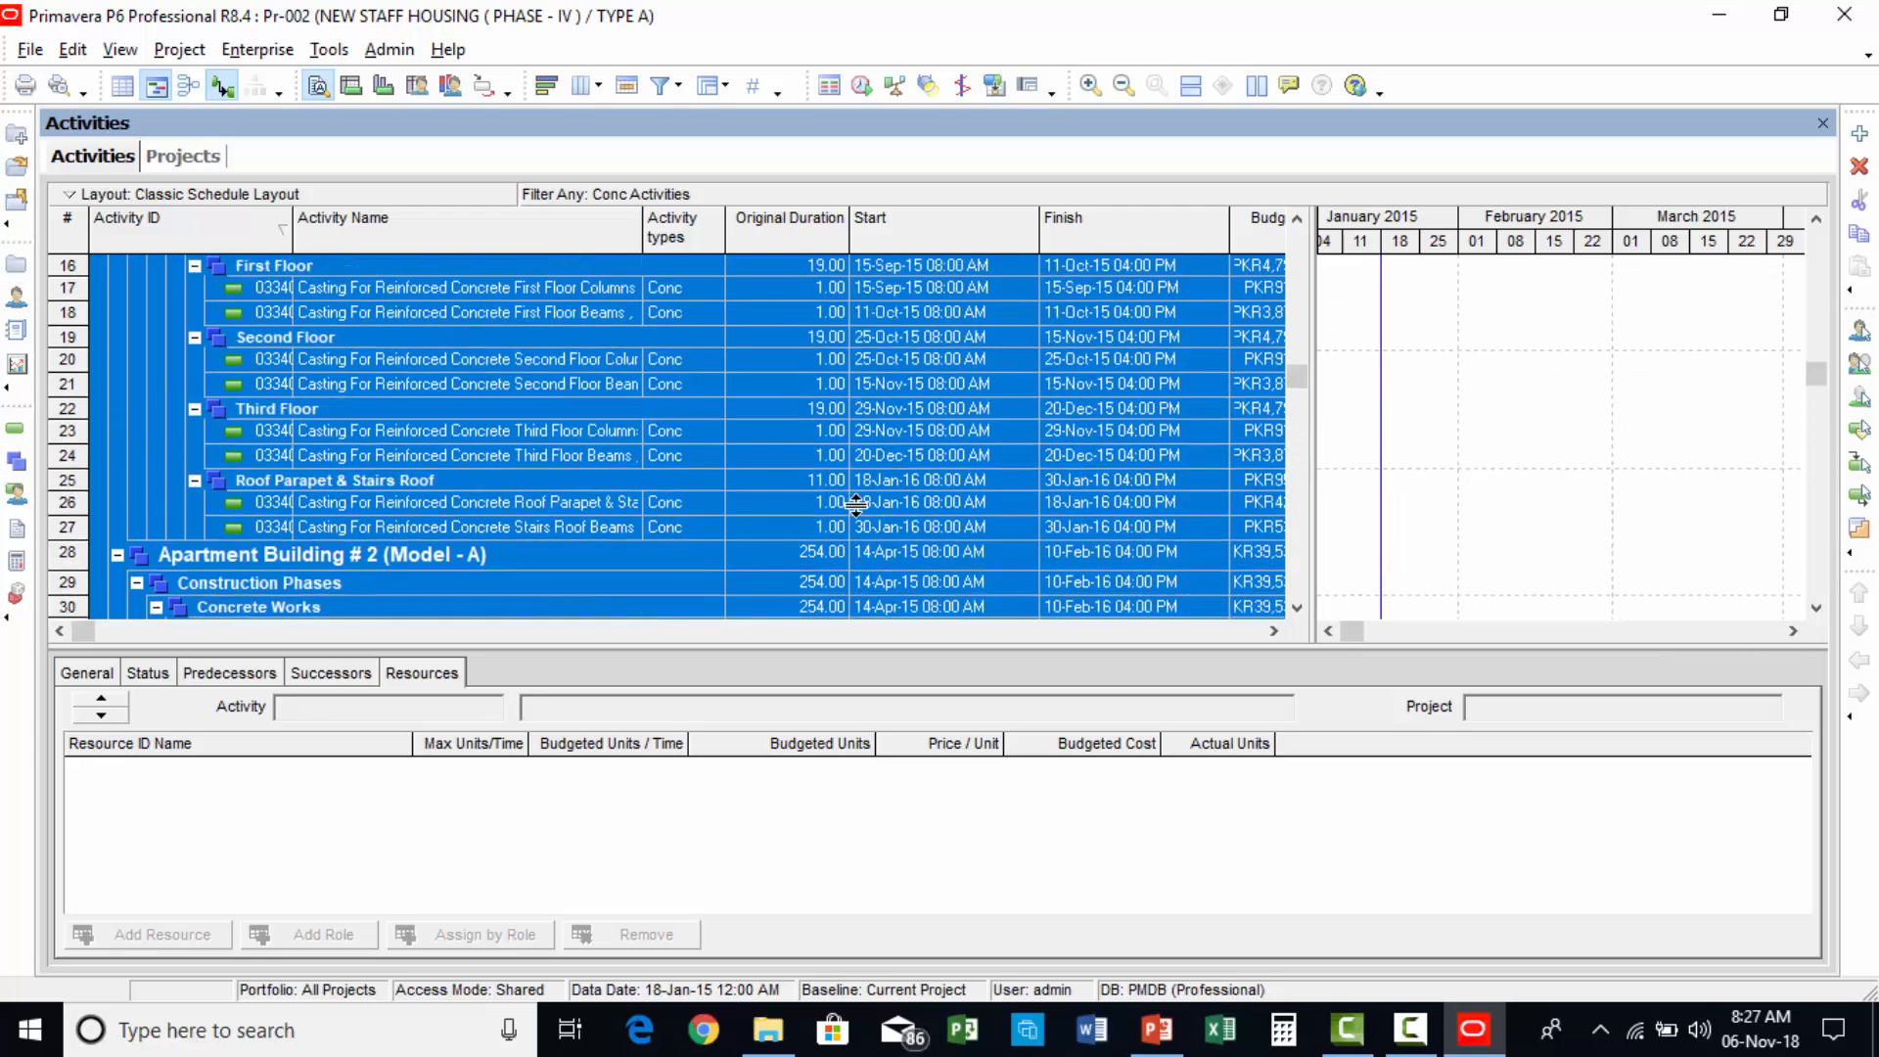
pyautogui.scroll(1, 856, 506)
pyautogui.click(717, 428)
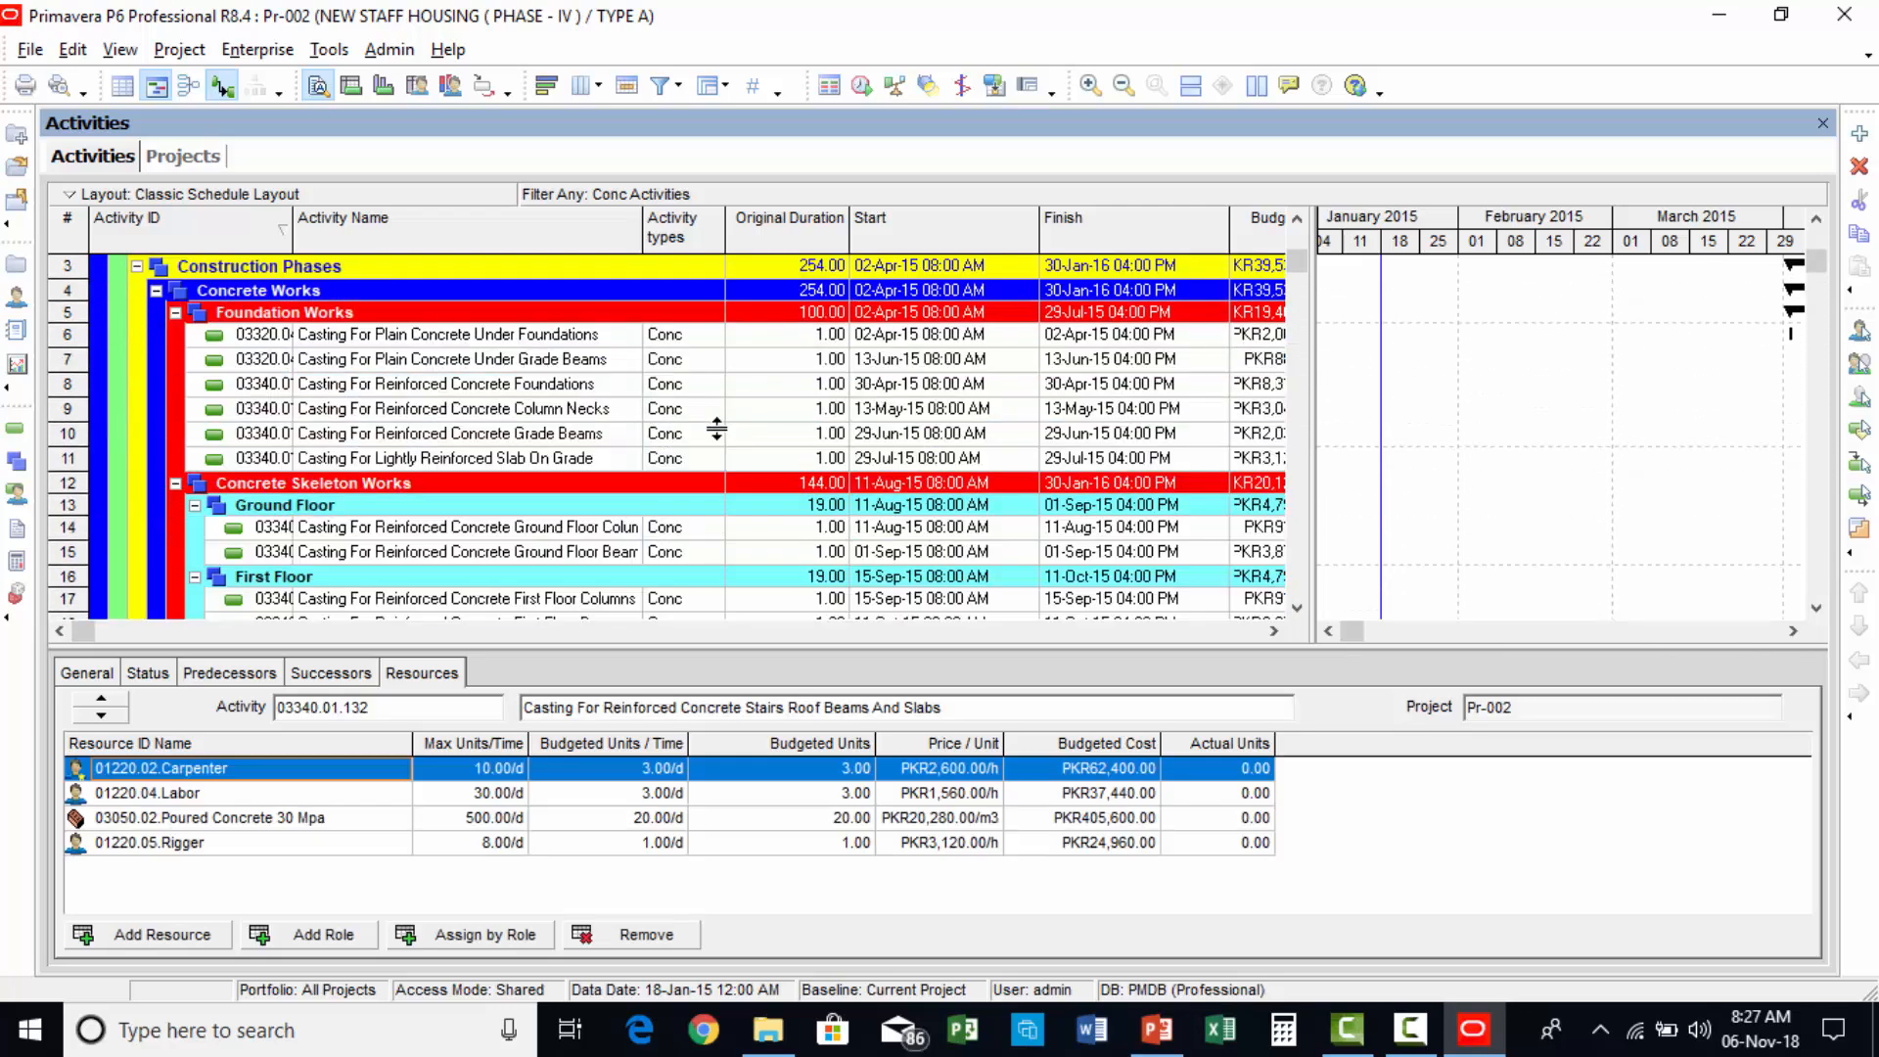
pyautogui.scroll(1, 697, 402)
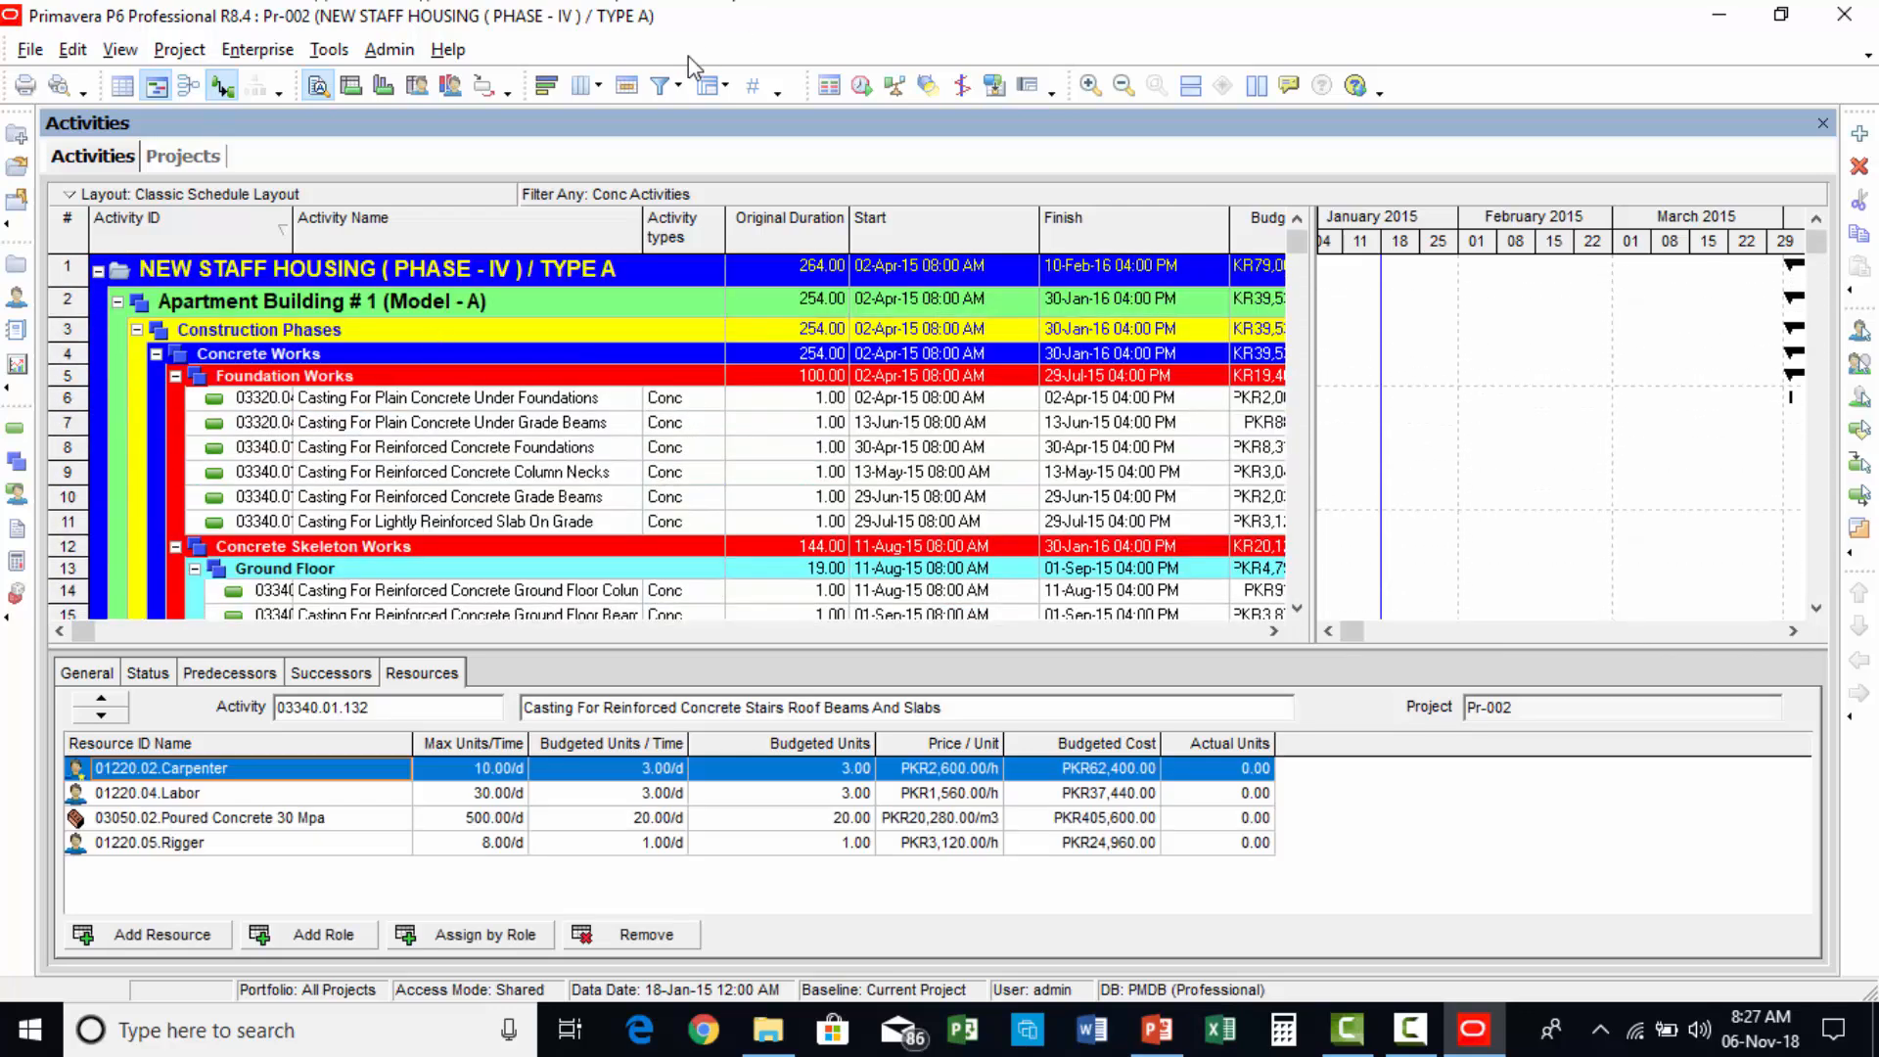
pyautogui.click(659, 85)
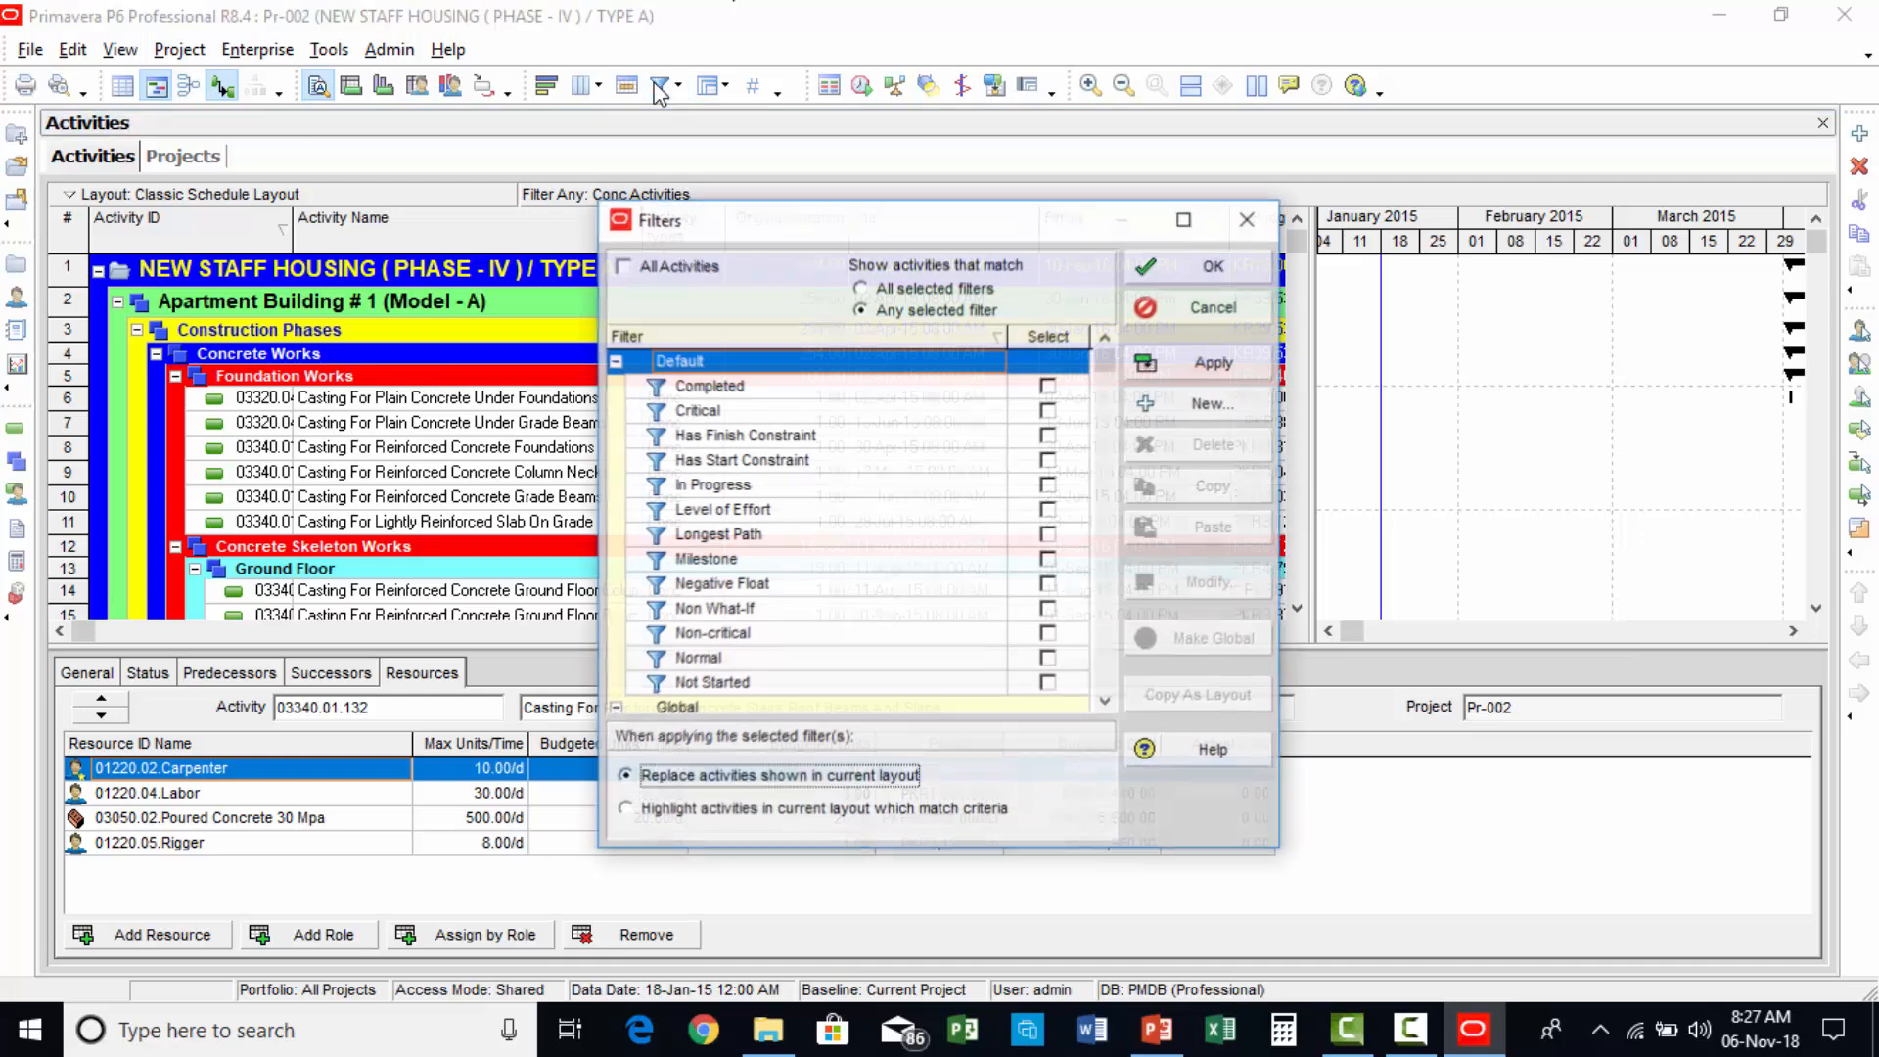
pyautogui.click(622, 265)
pyautogui.click(1214, 362)
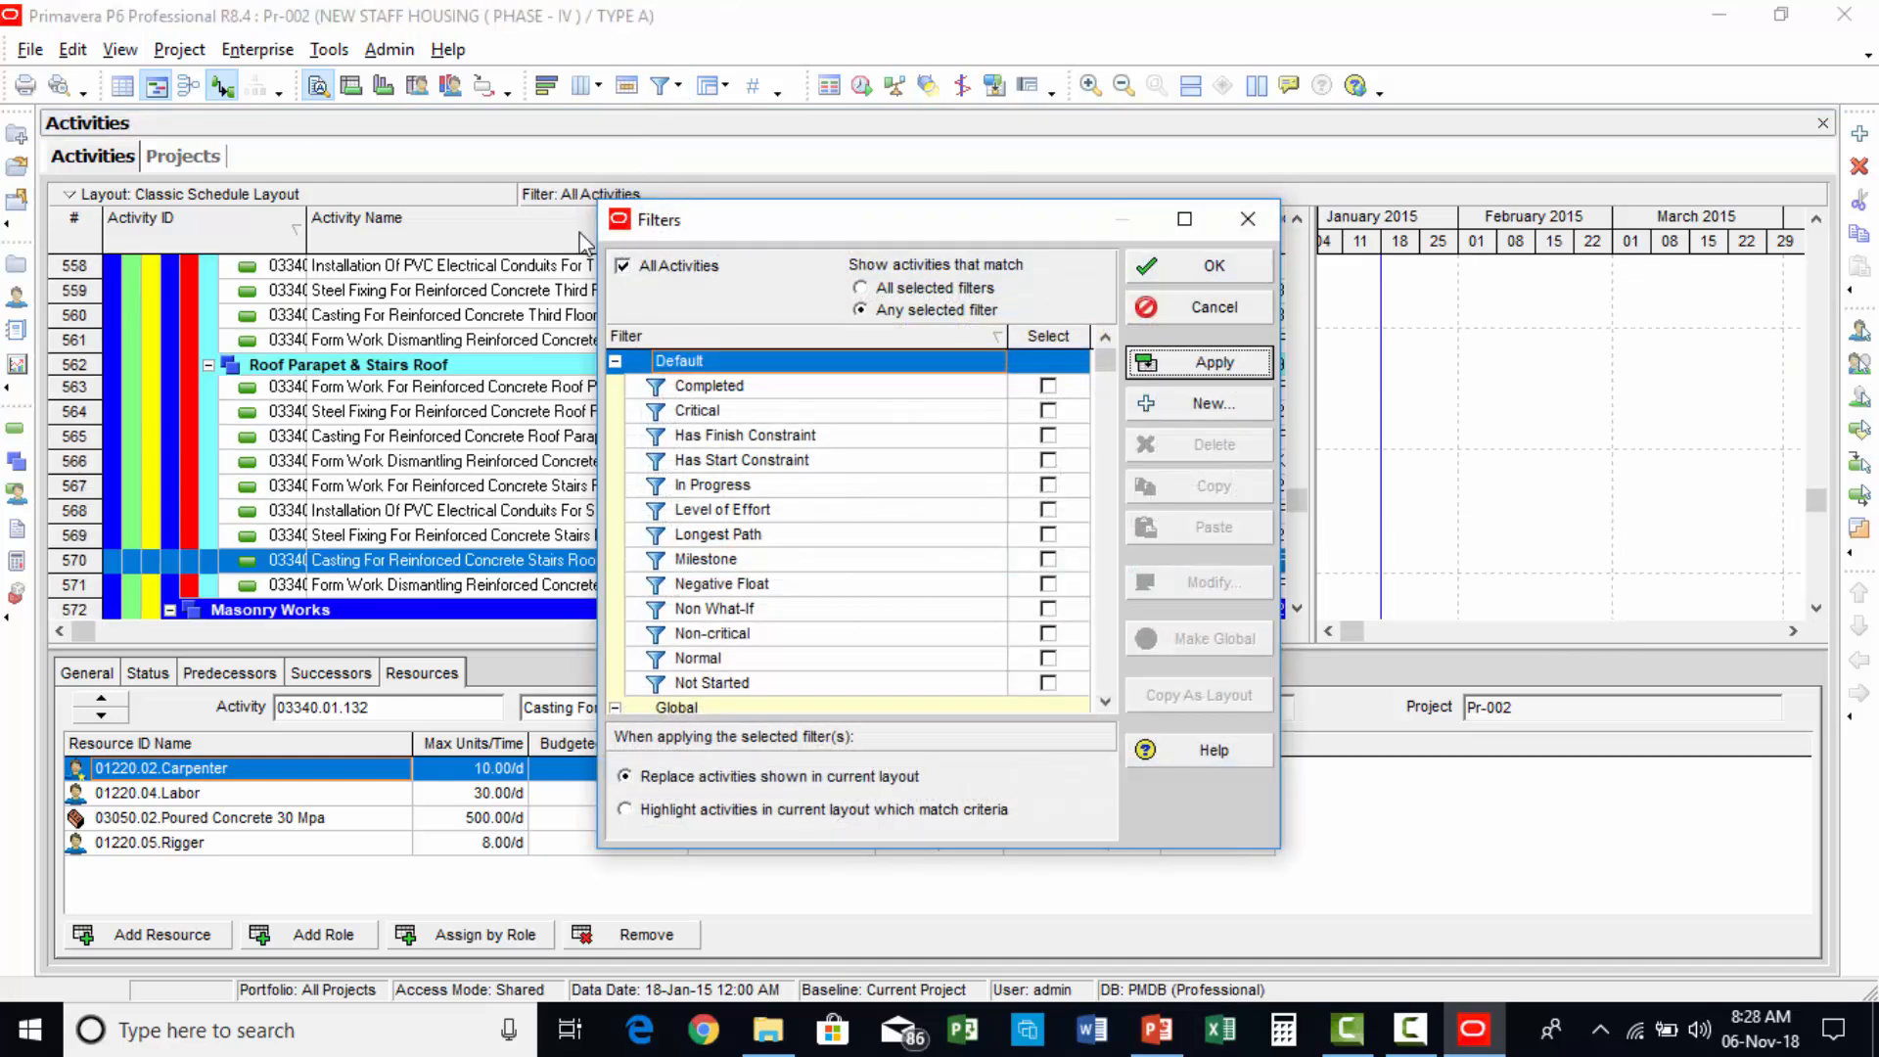
pyautogui.click(1249, 219)
# Review the Activity types values of the casting activities across the full activity list, back to Apartment Building # 1.
pyautogui.scroll(1, 756, 447)
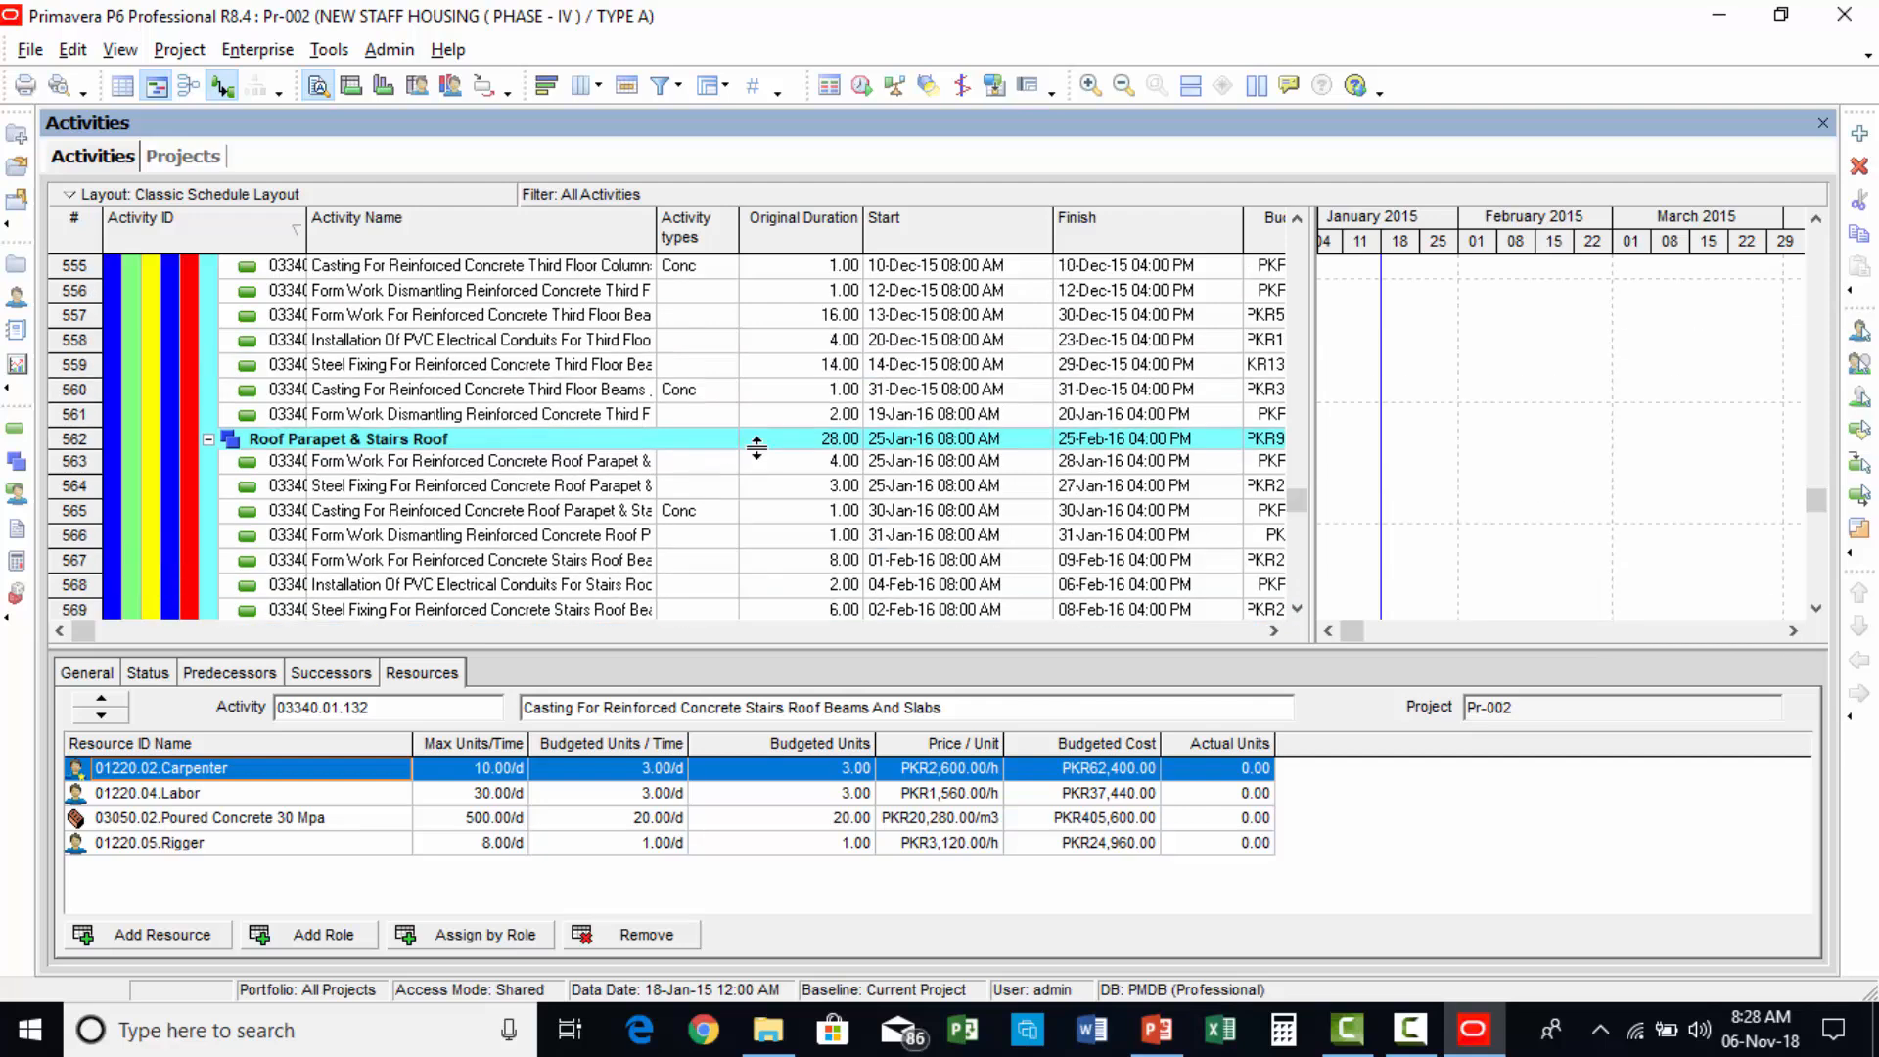
pyautogui.scroll(4, 757, 448)
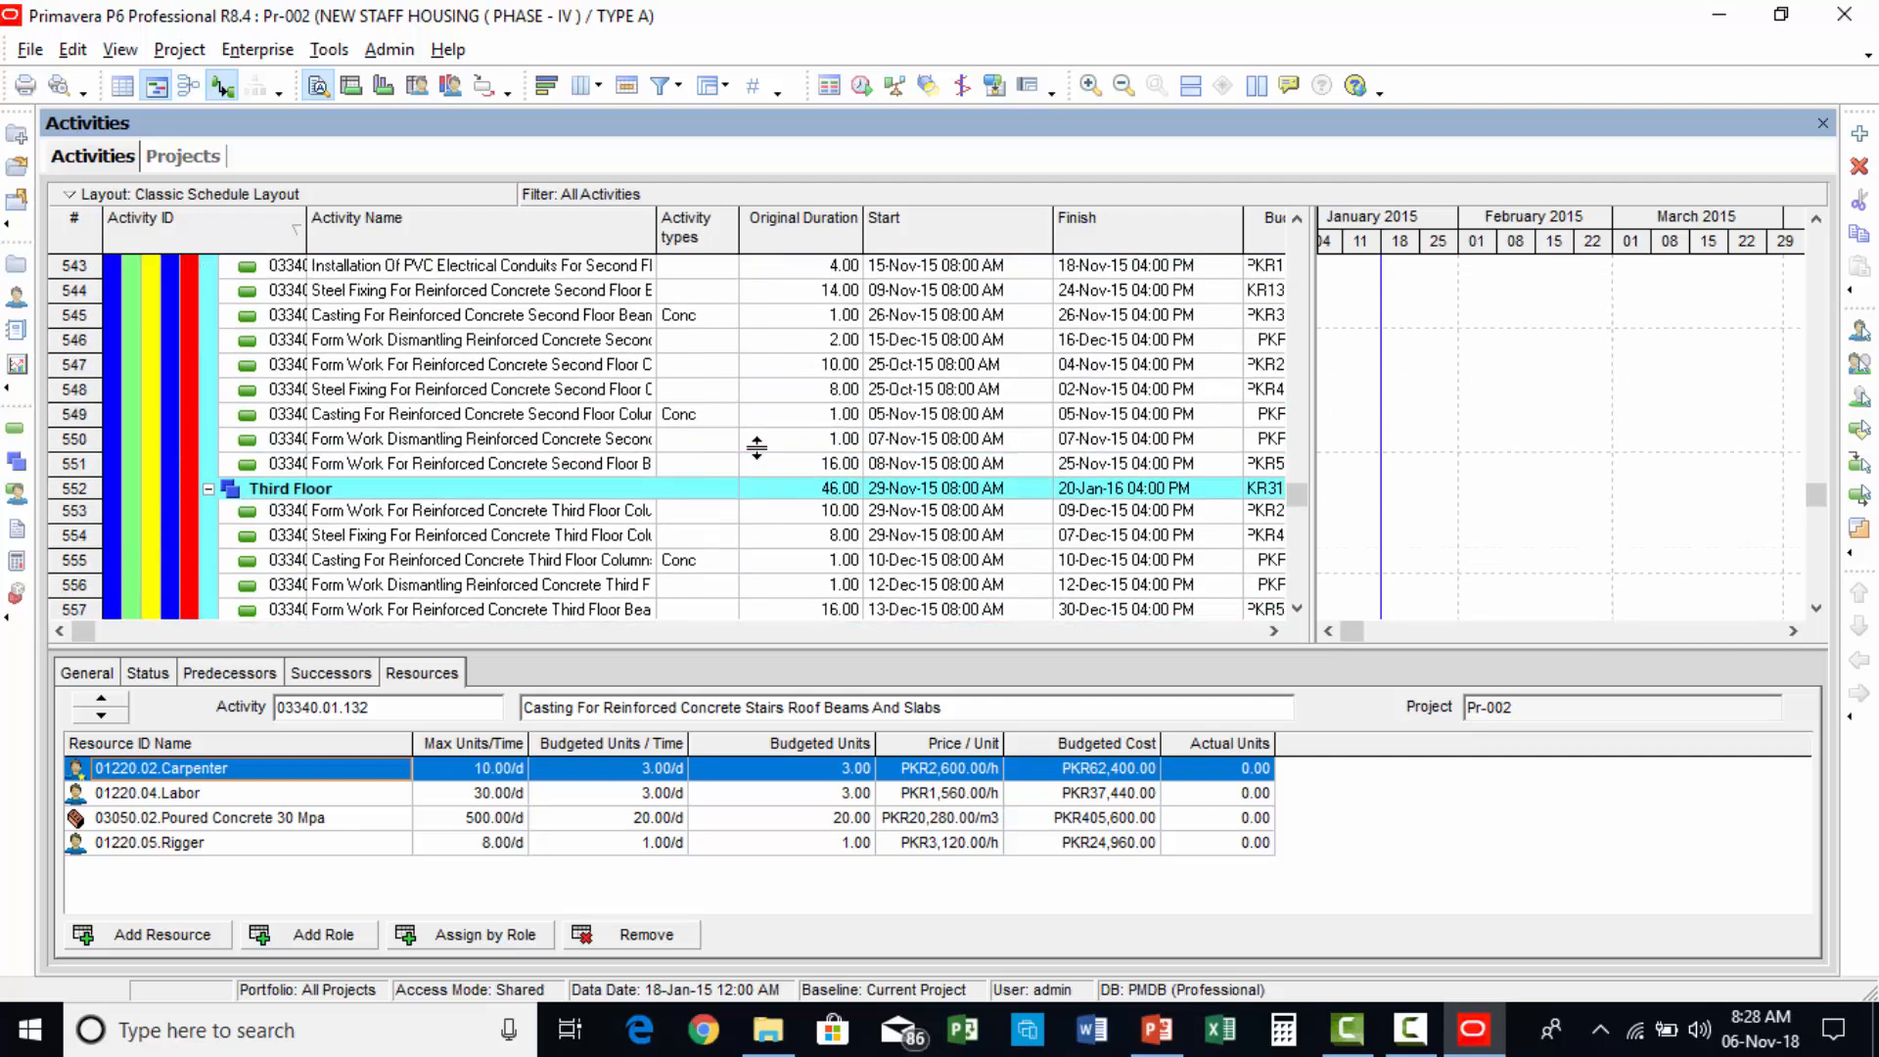
pyautogui.scroll(1, 756, 448)
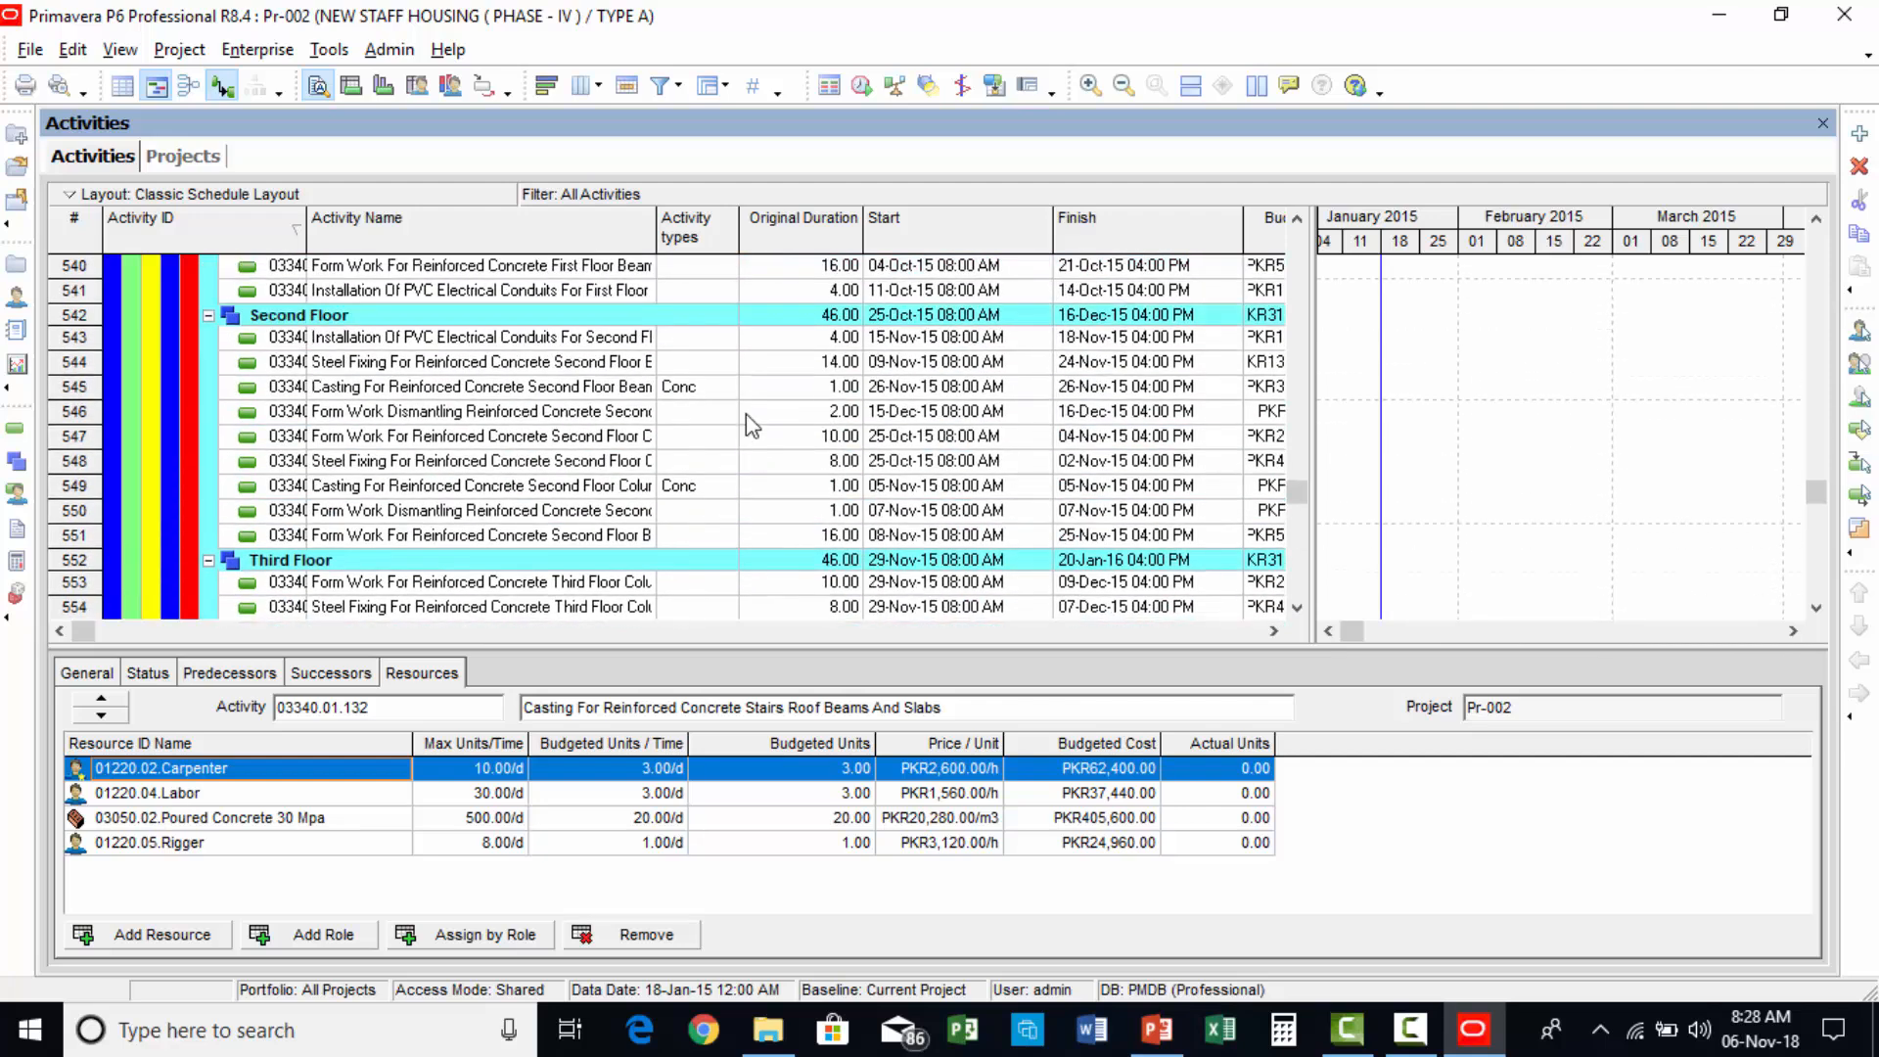
pyautogui.scroll(5, 752, 426)
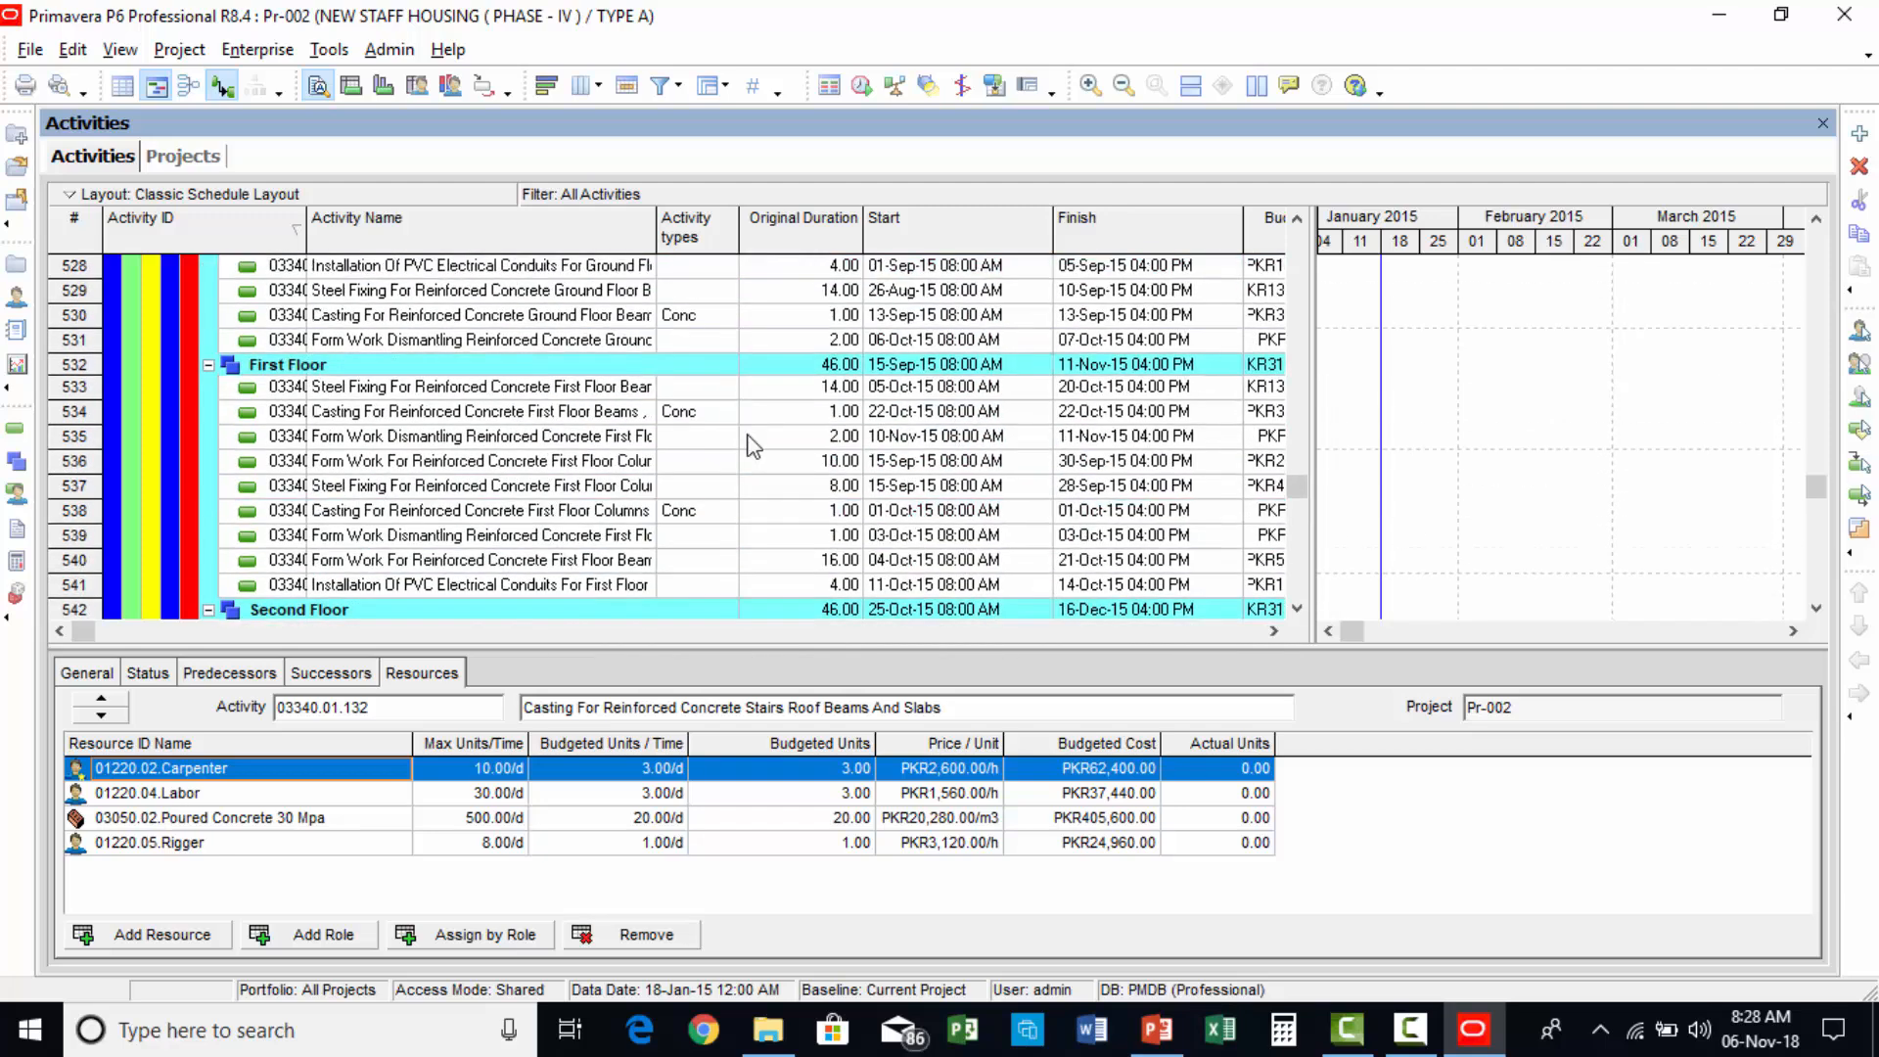
pyautogui.scroll(3, 754, 448)
pyautogui.scroll(13, 1300, 456)
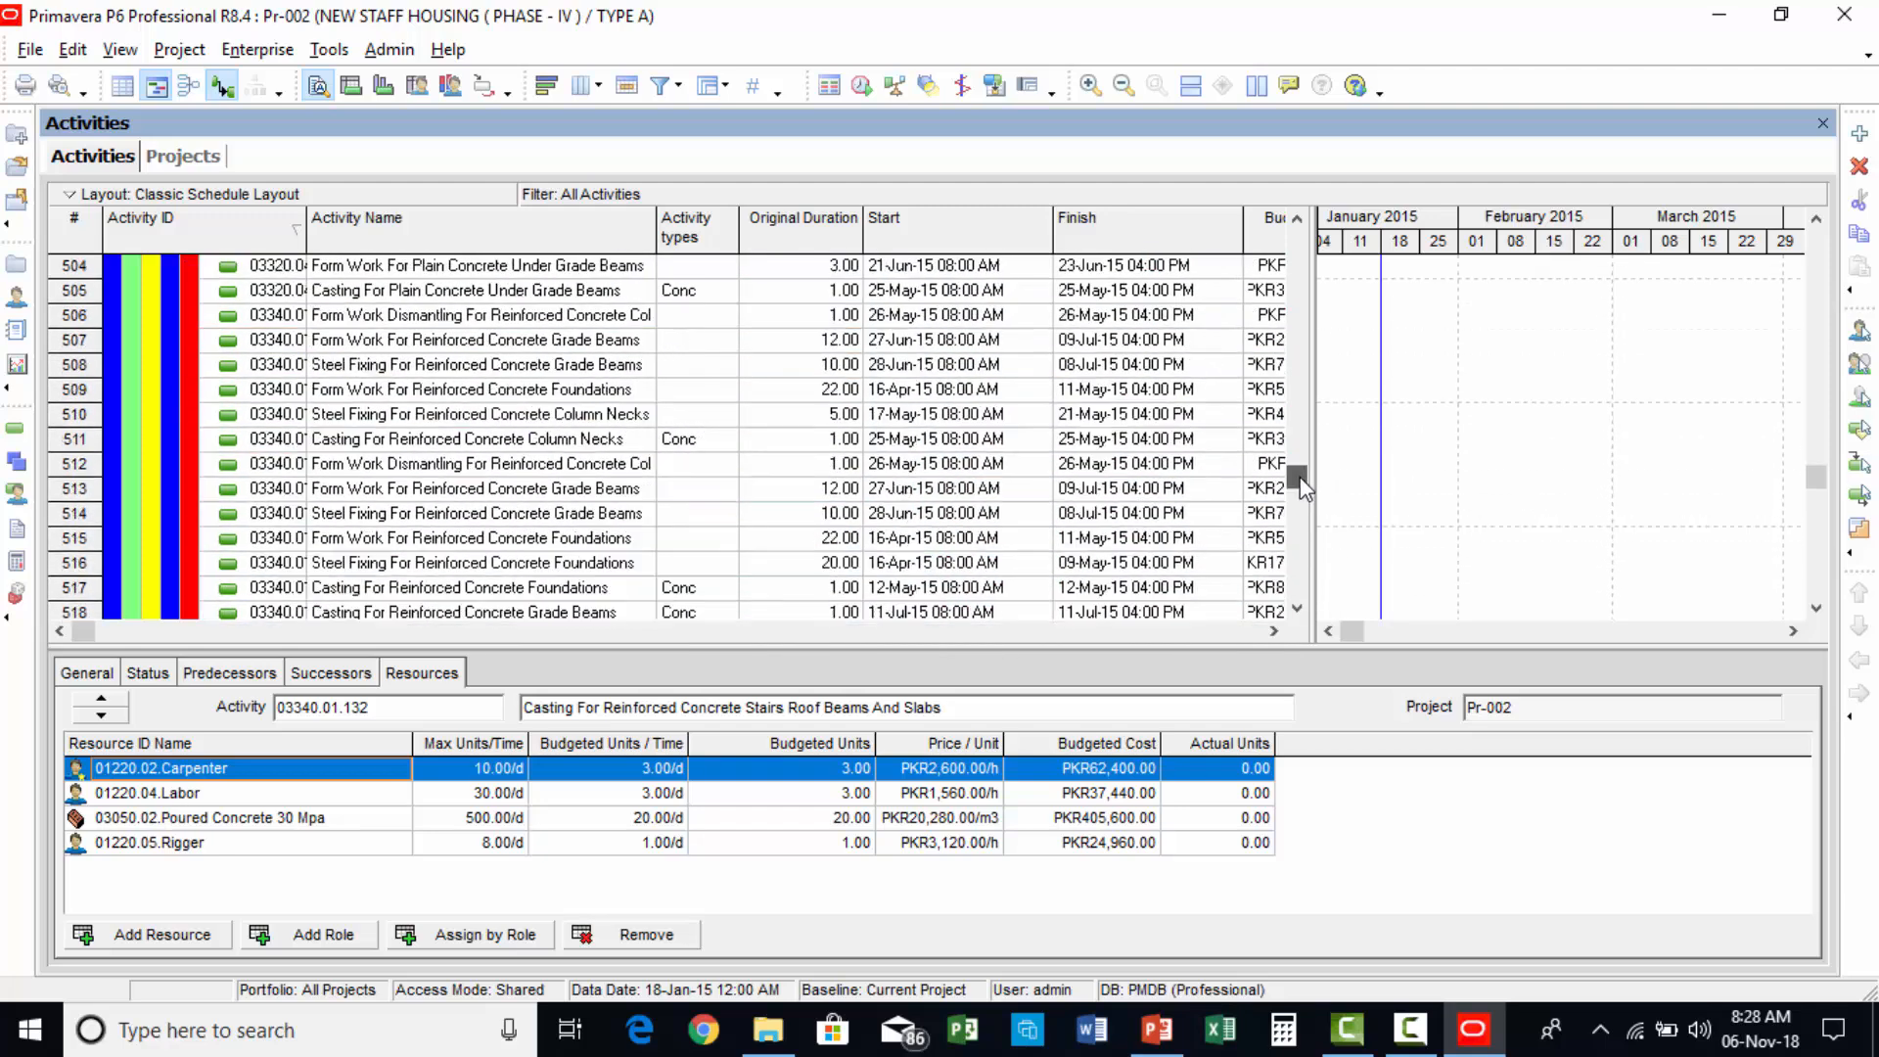
pyautogui.moveTo(1300, 464); pyautogui.dragTo(1300, 355)
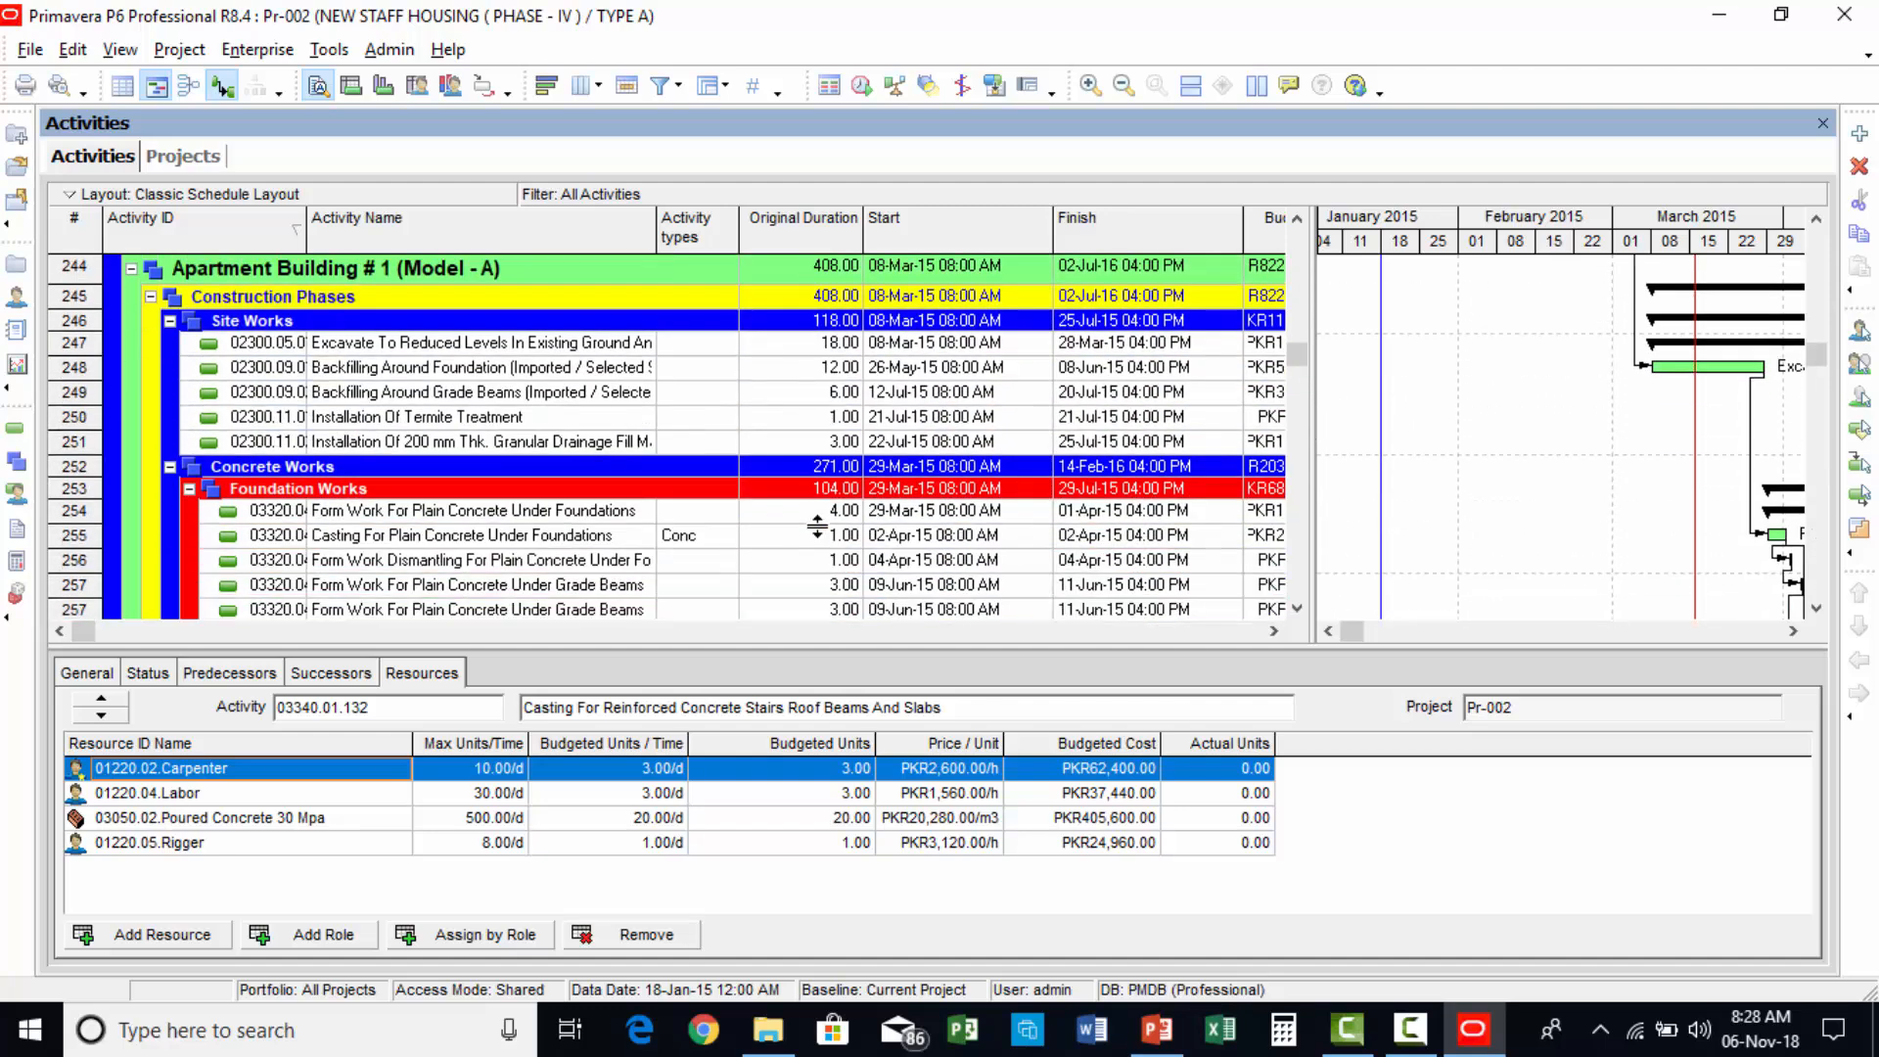
pyautogui.scroll(-3, 816, 522)
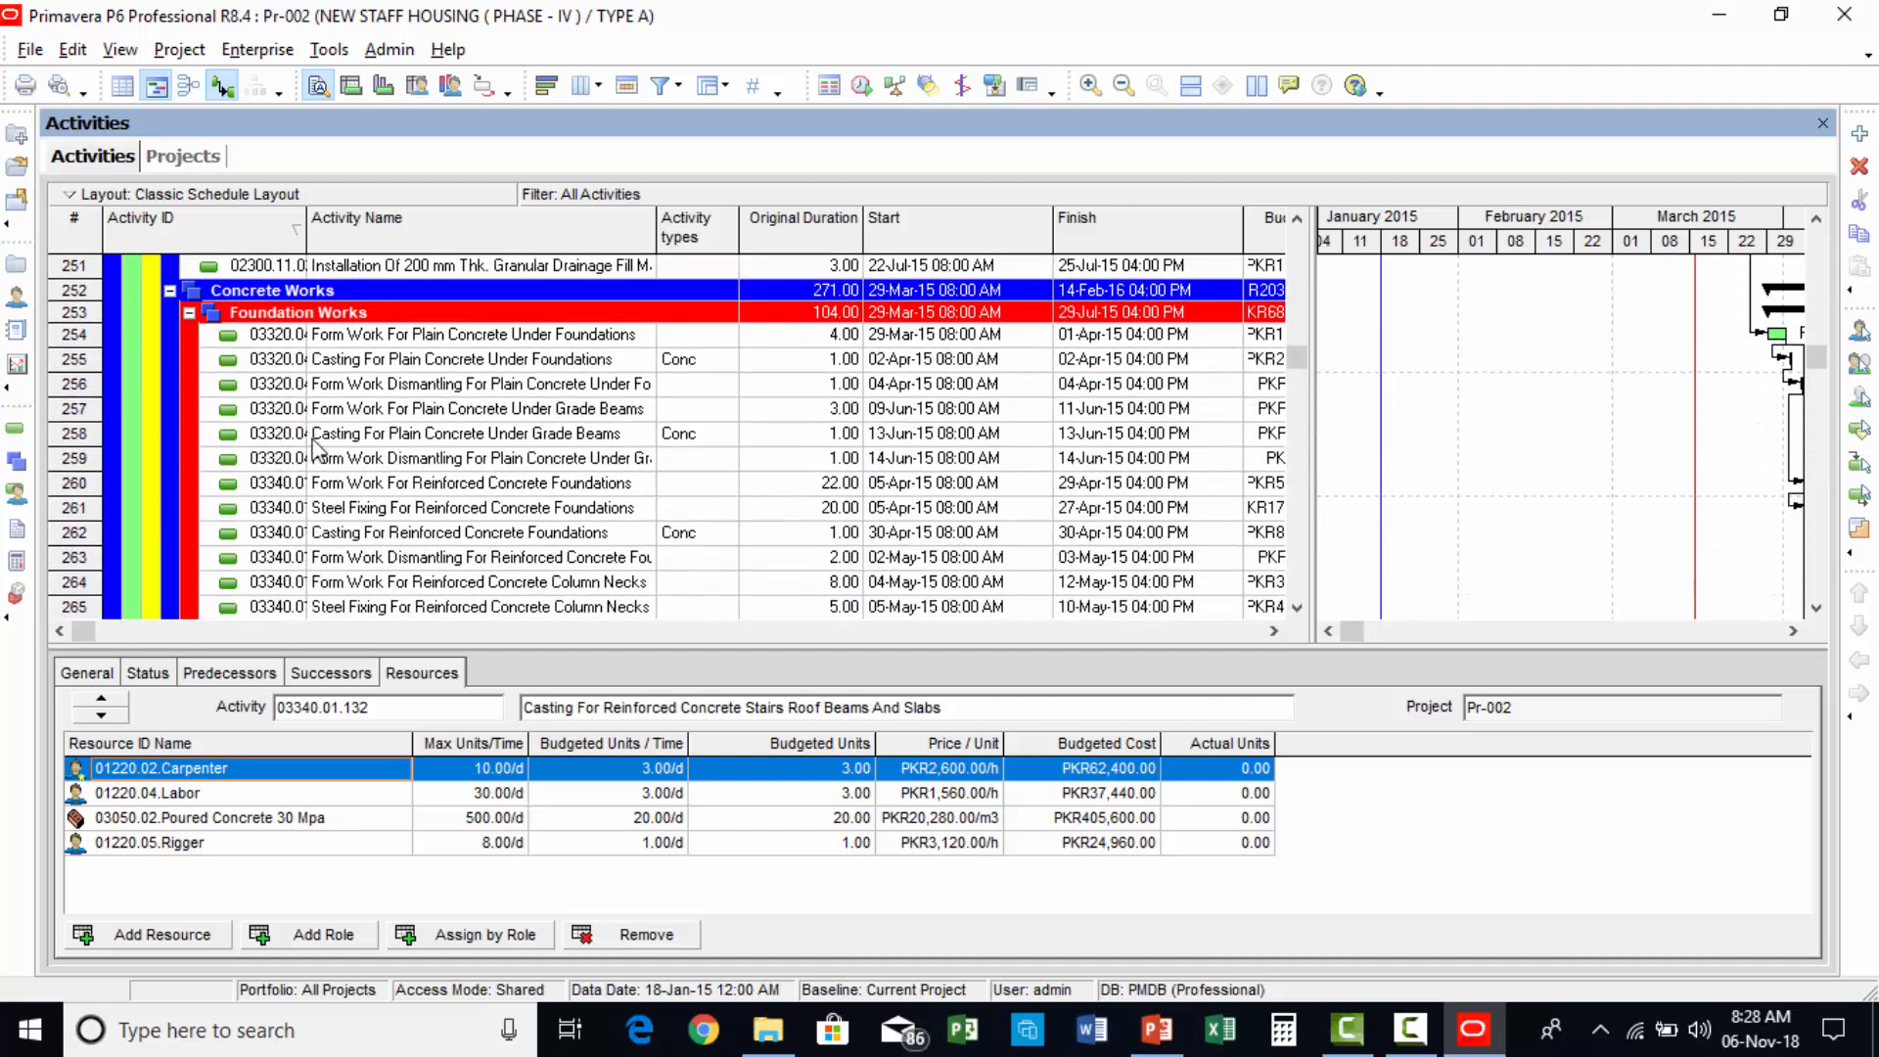
# Assign the RFT activity type to the Steel Fixing For Reinforced Concrete Foundations activity in Apartment Building # 1's Foundation Works.
pyautogui.click(354, 509)
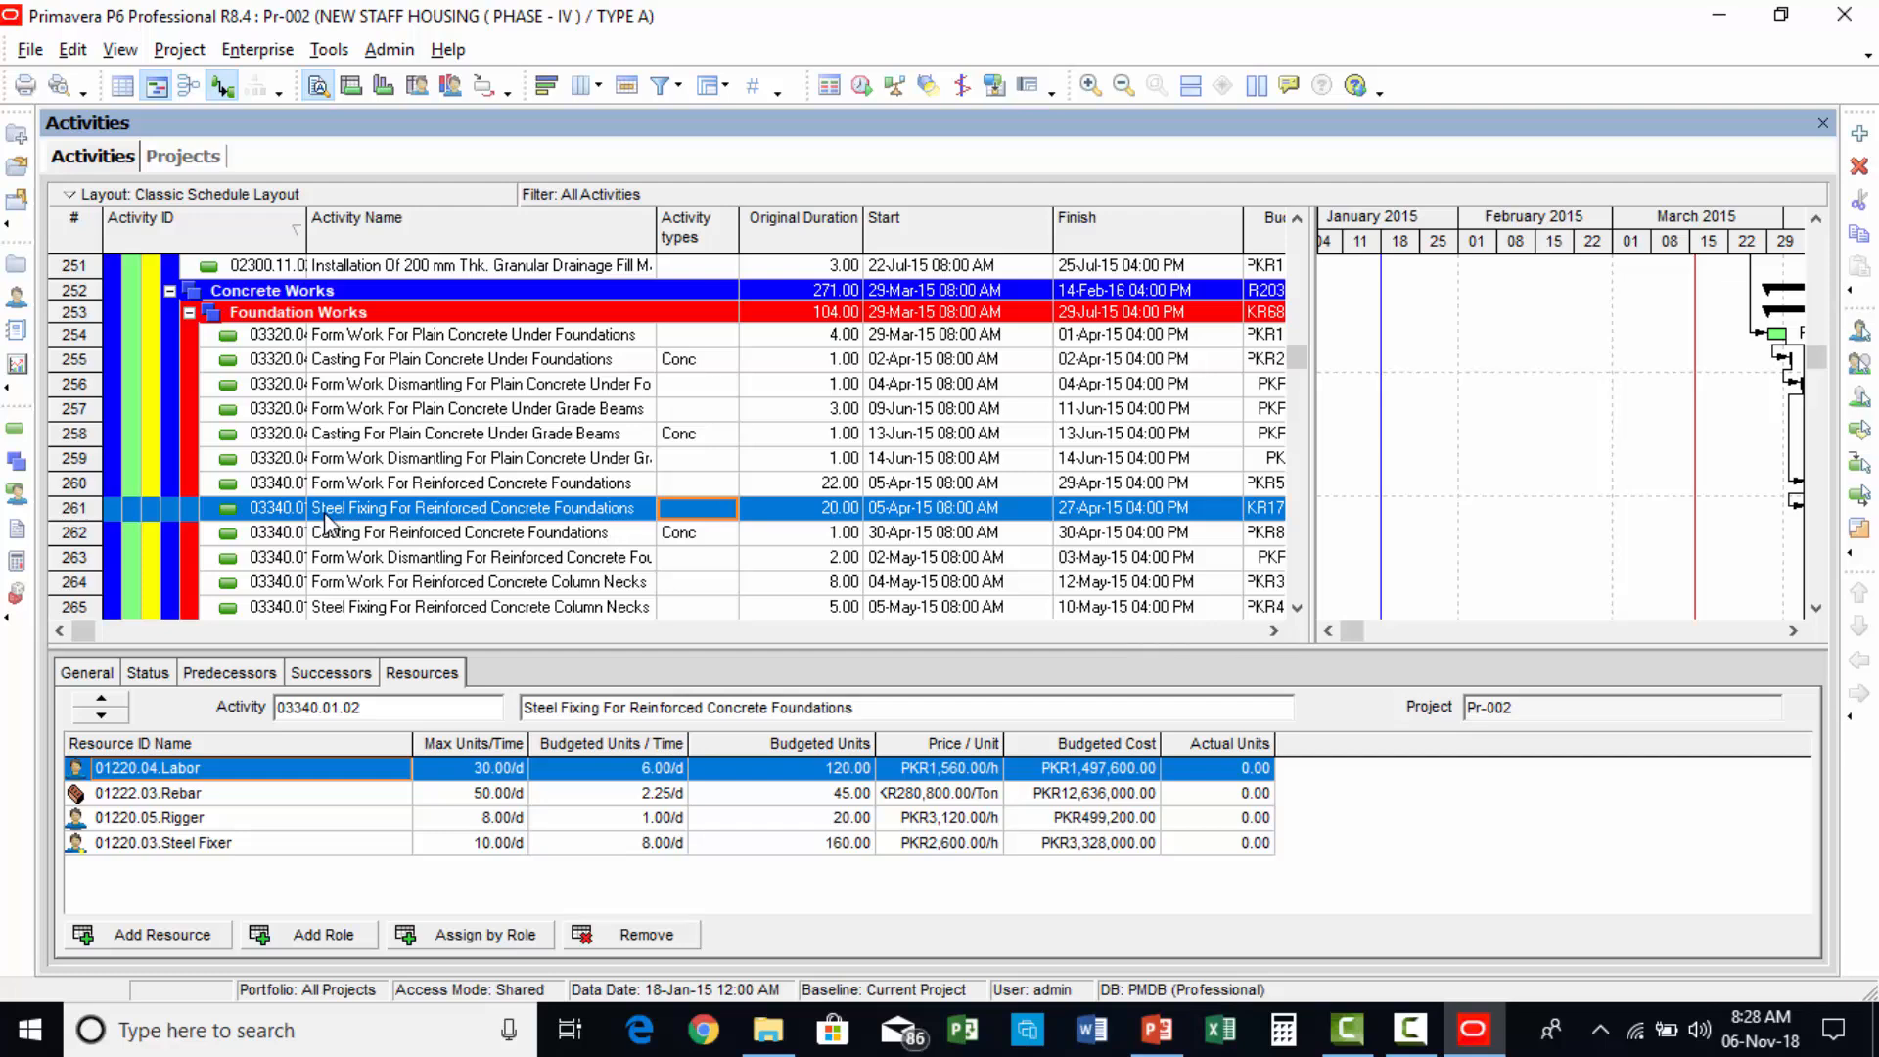
pyautogui.scroll(-1, 325, 513)
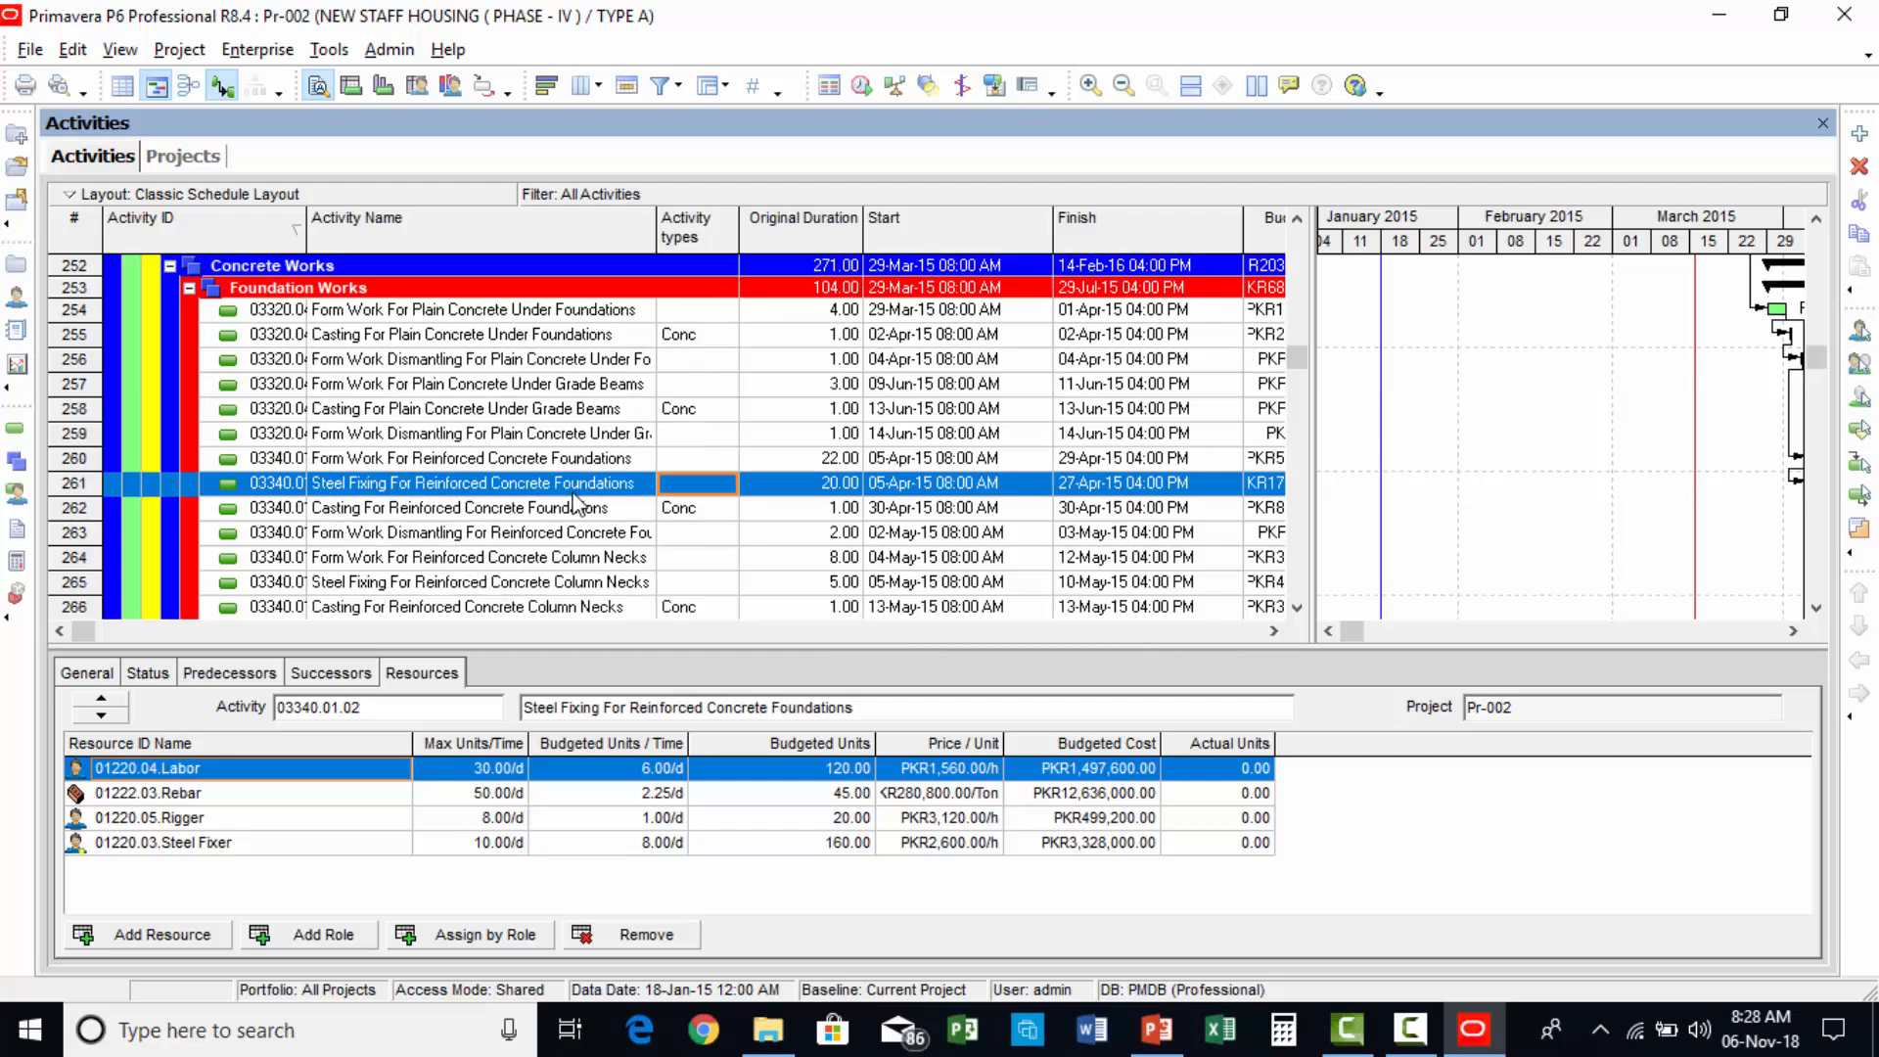
pyautogui.click(384, 584)
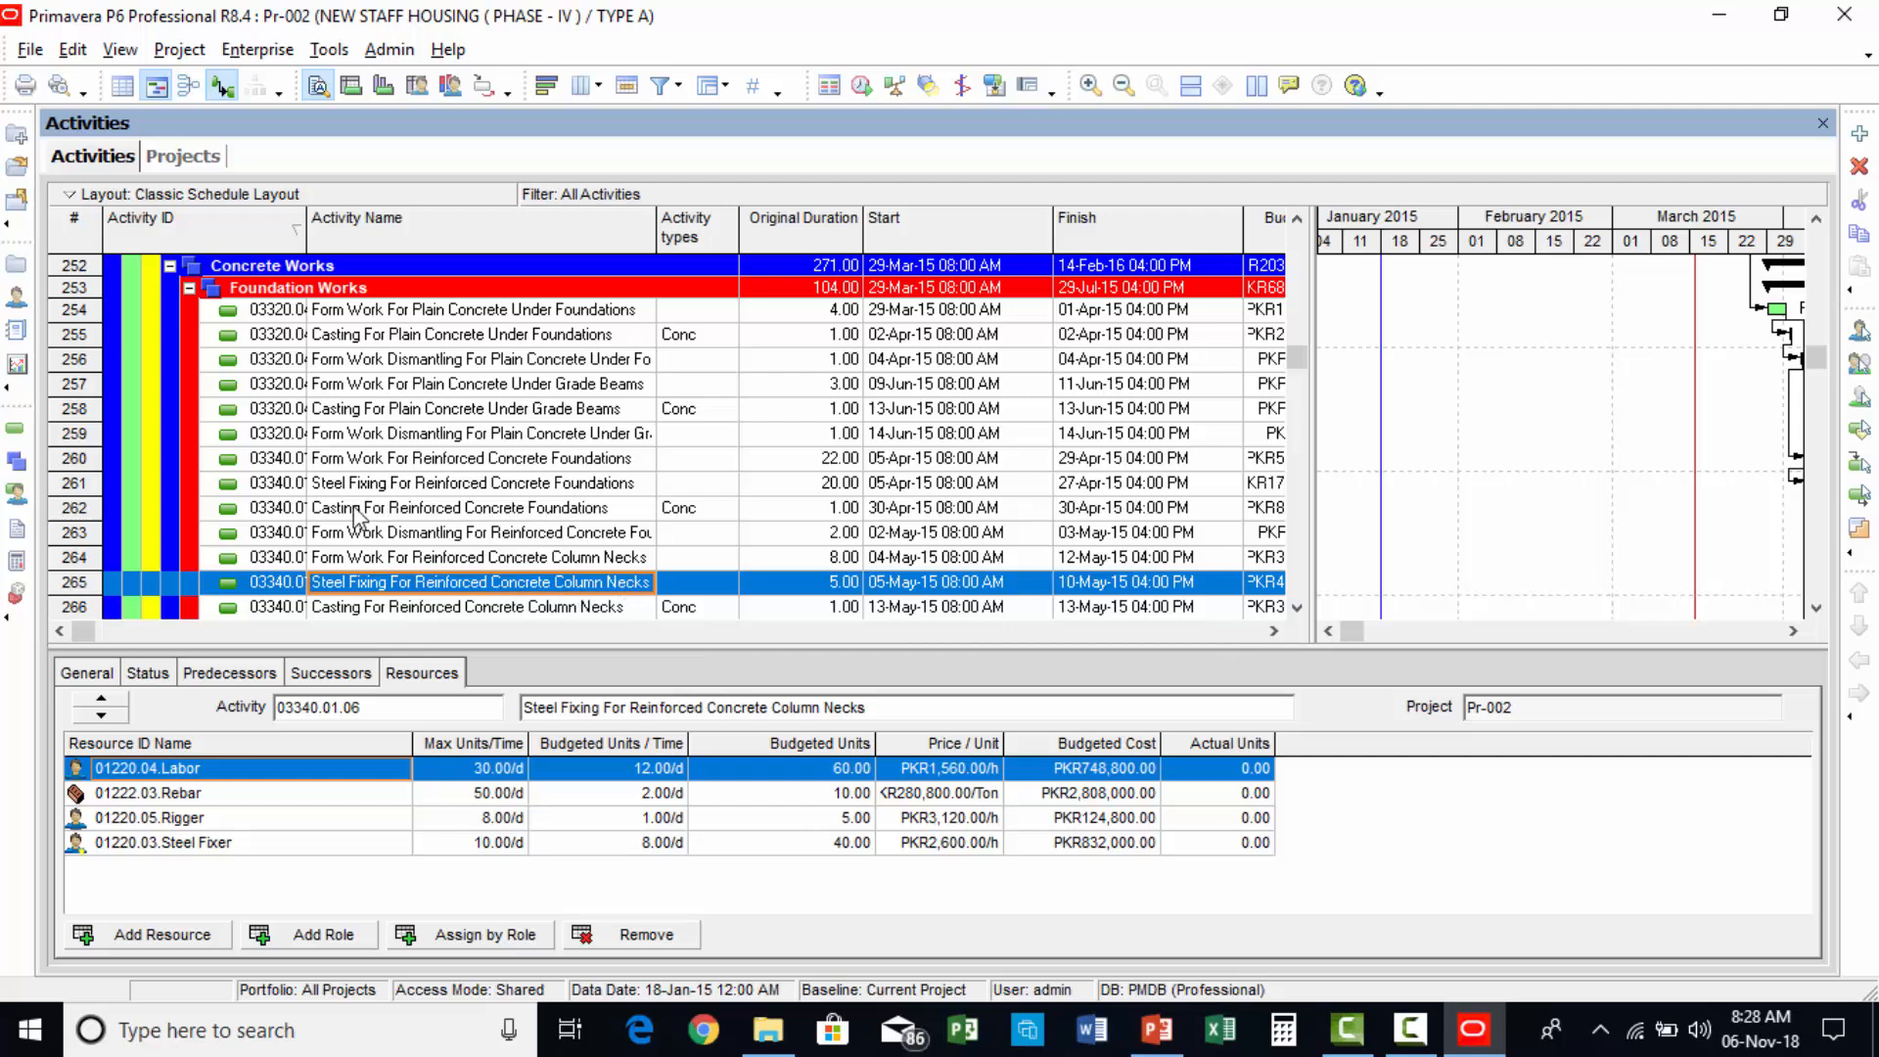
pyautogui.click(377, 489)
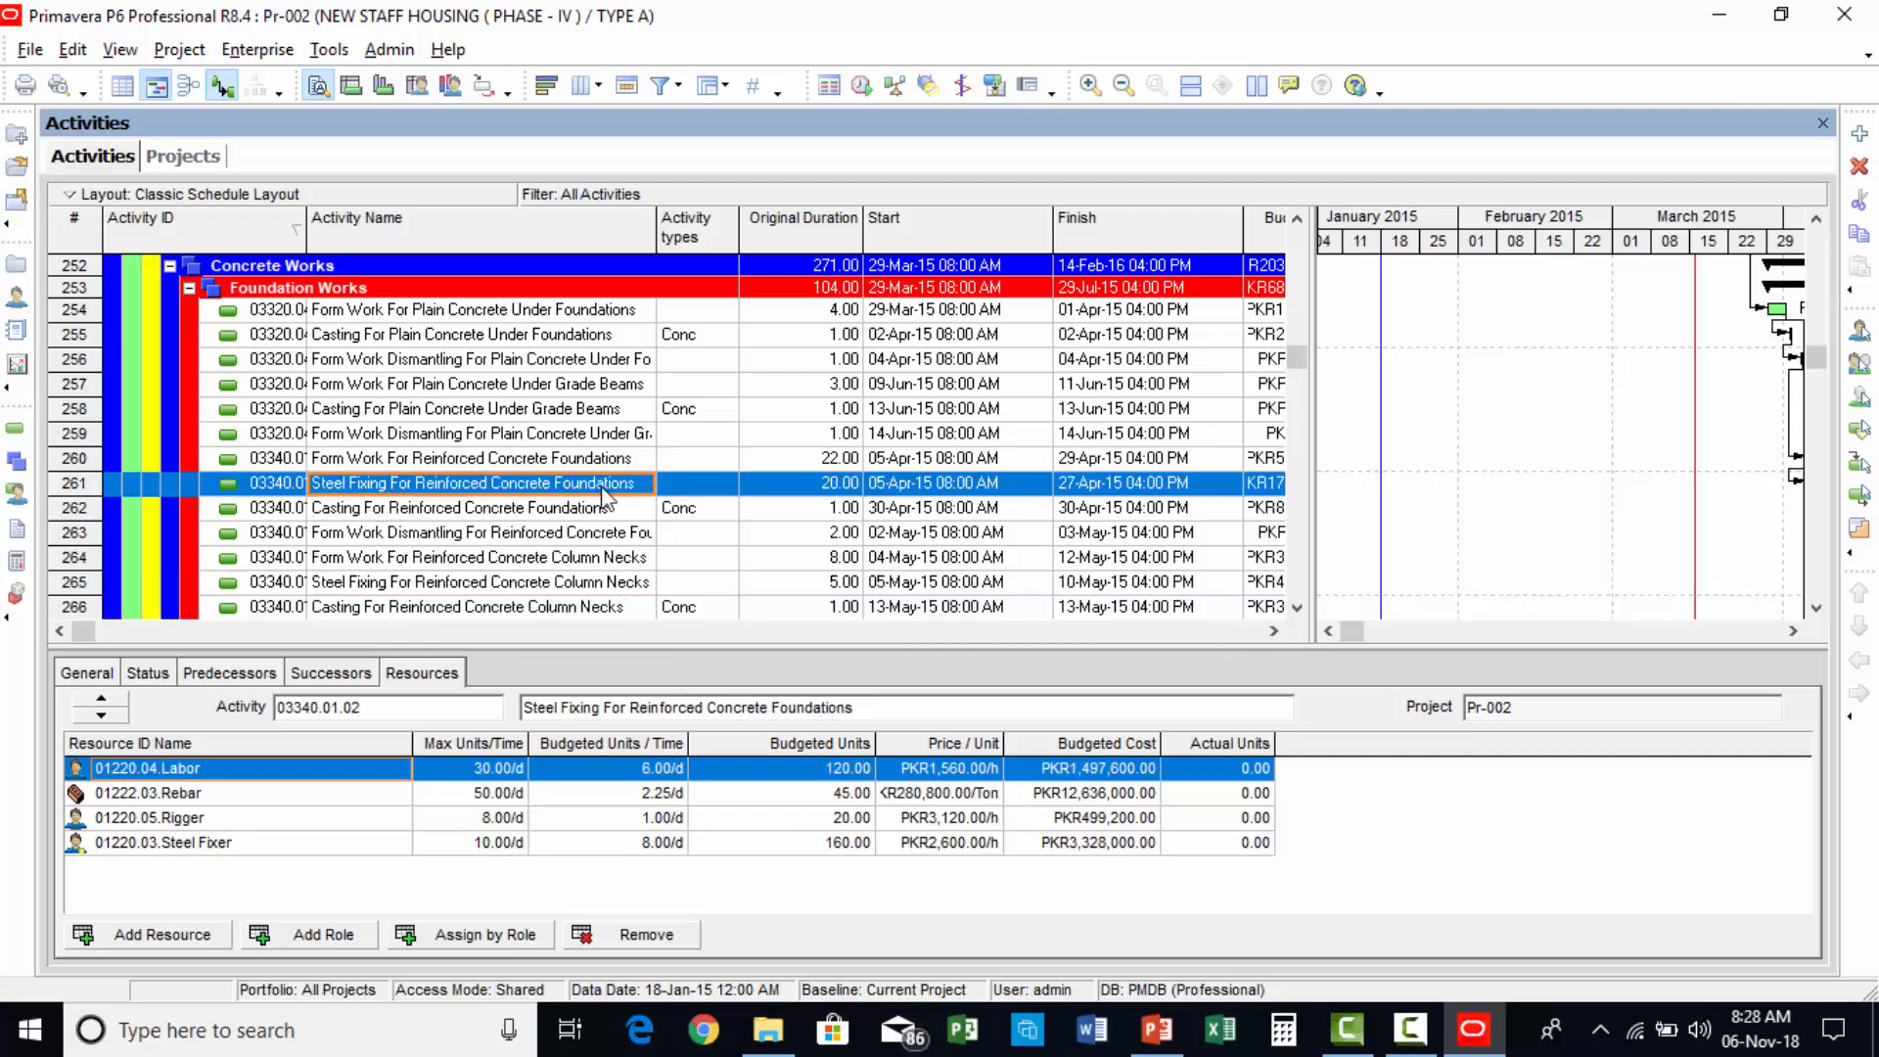
pyautogui.click(705, 482)
pyautogui.click(725, 487)
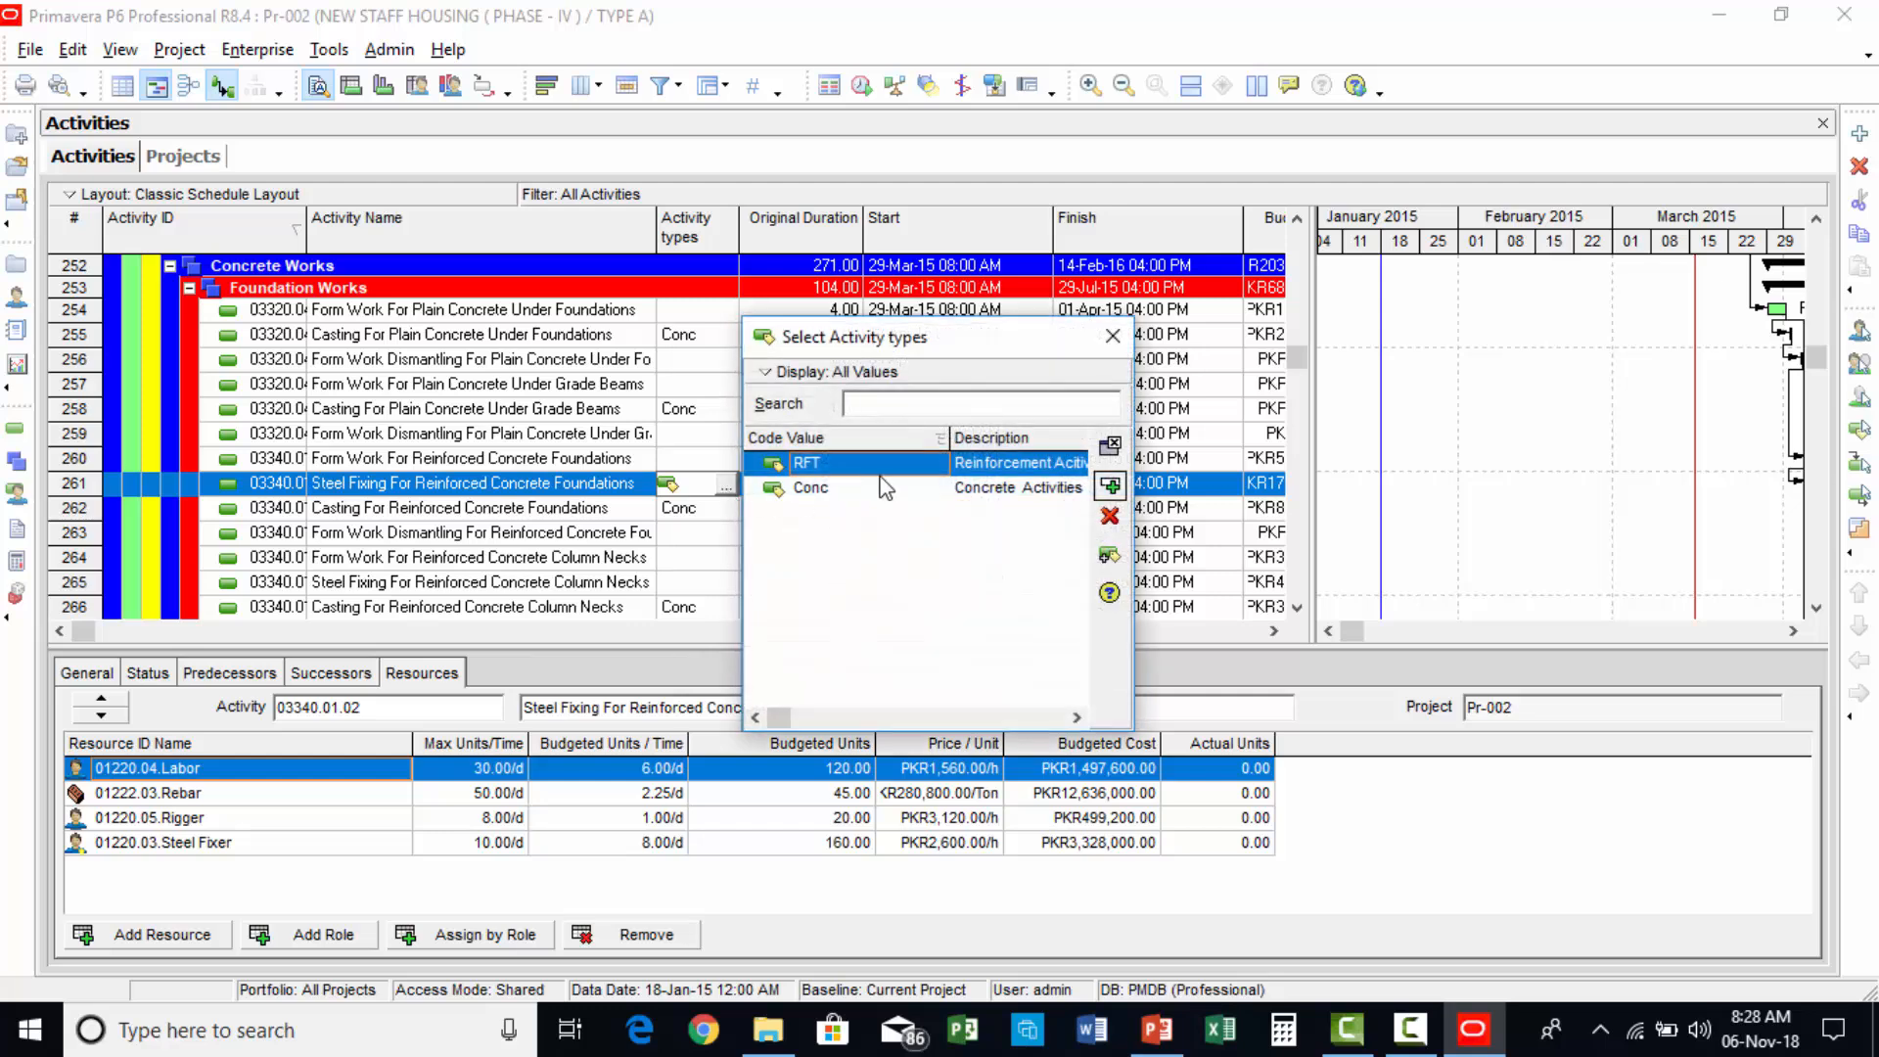
pyautogui.doubleClick(996, 464)
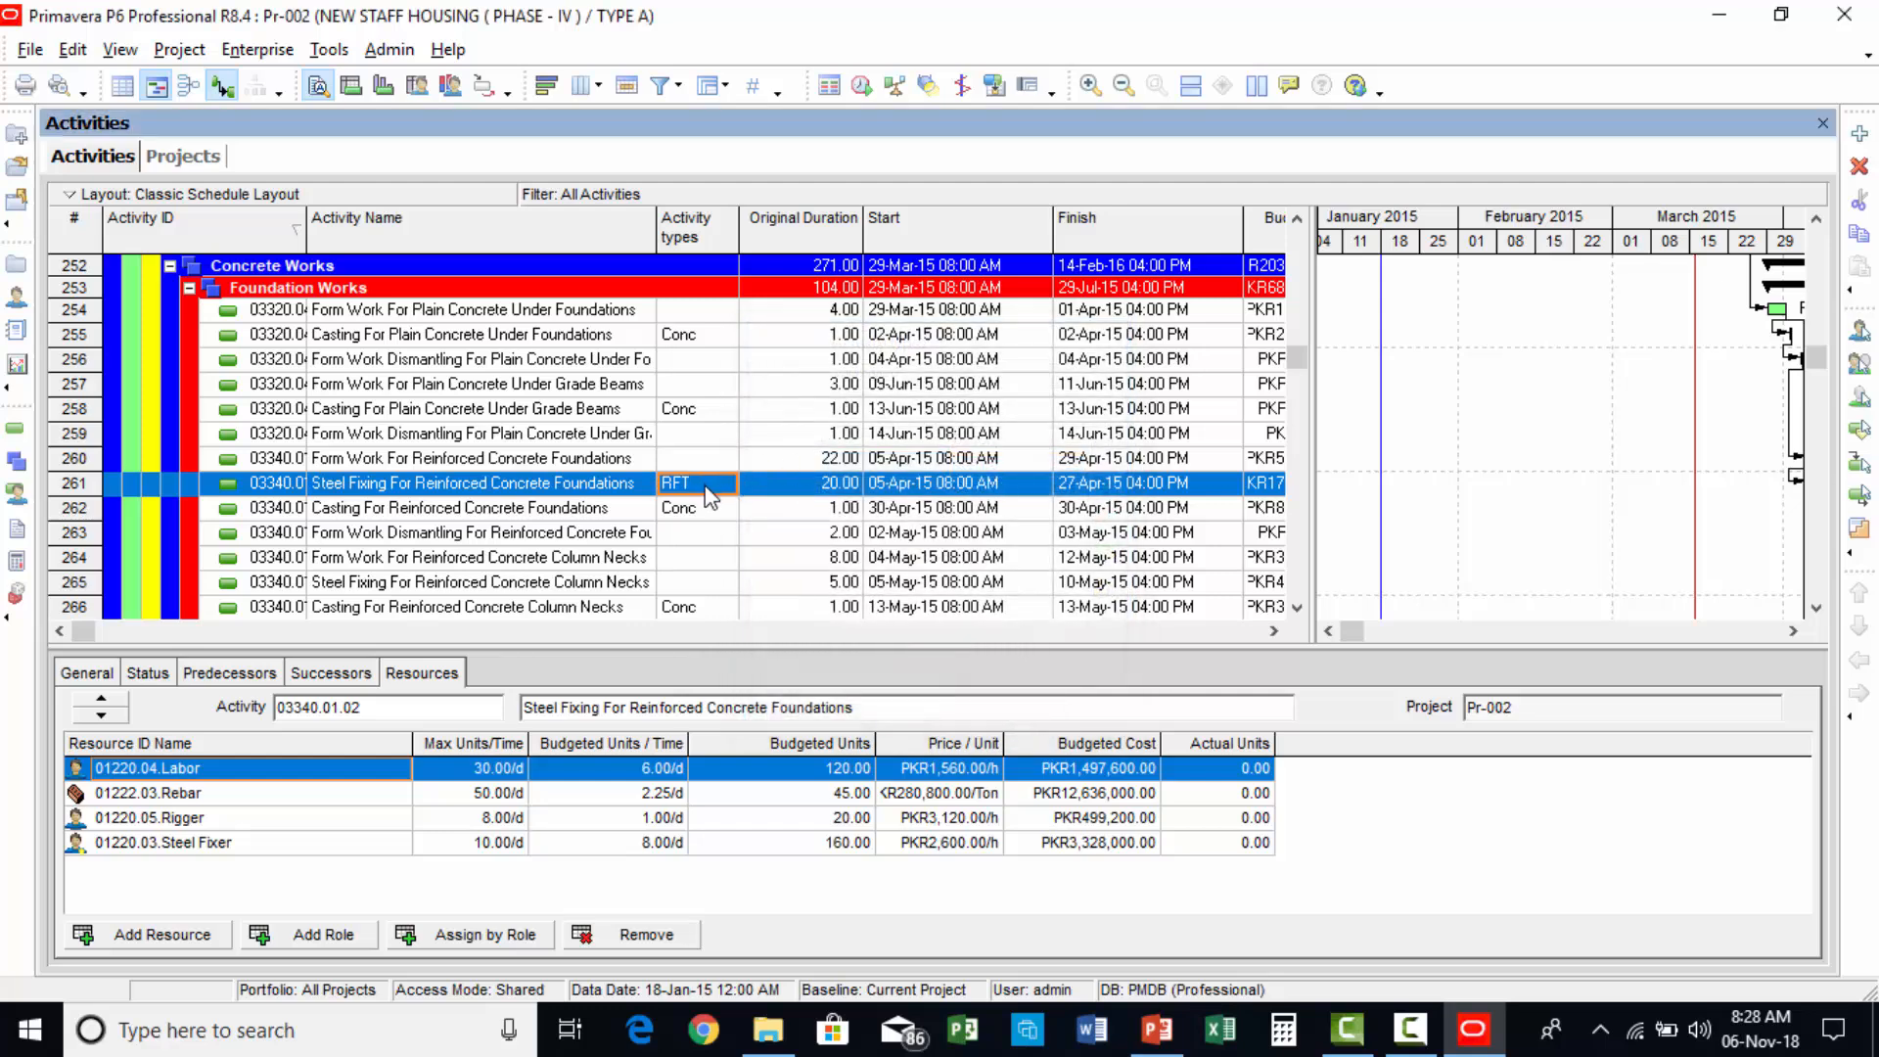
# Create a new activity filter named Reinforcement Acitivities.
pyautogui.click(660, 85)
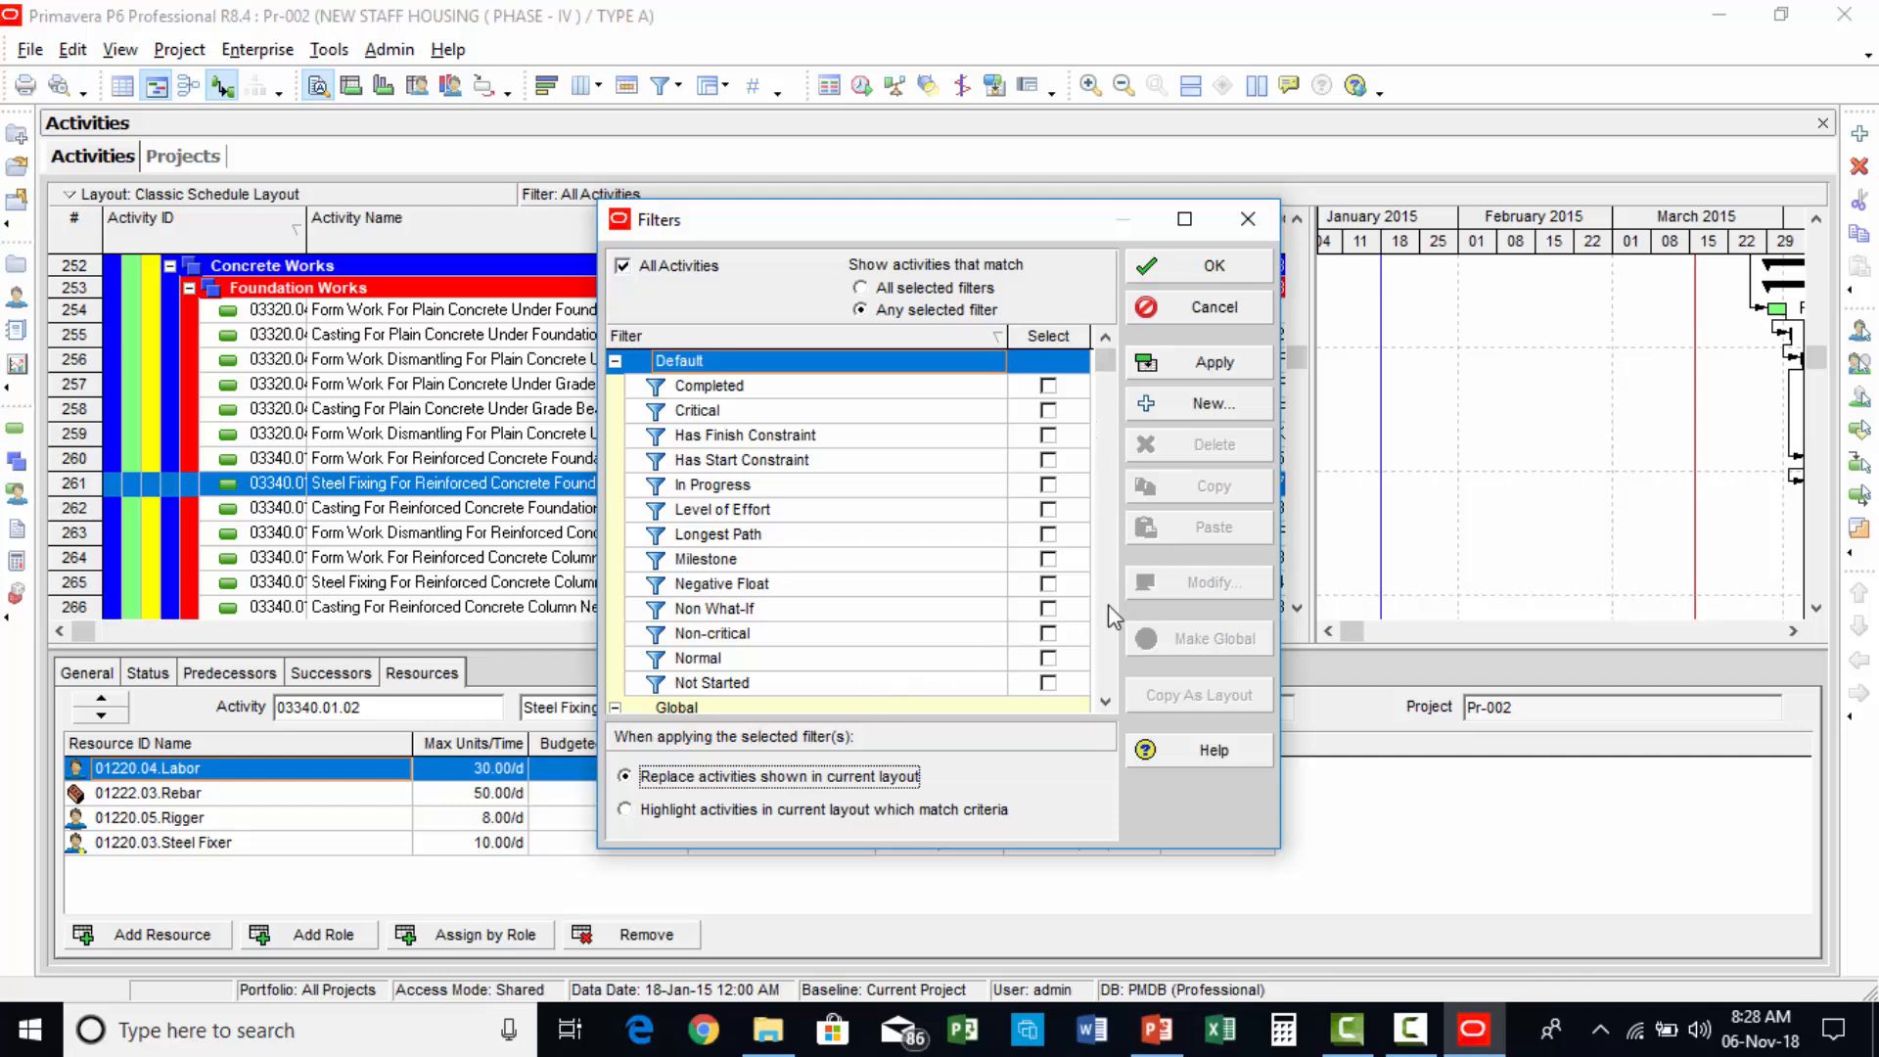
pyautogui.moveTo(1112, 356); pyautogui.dragTo(1135, 393)
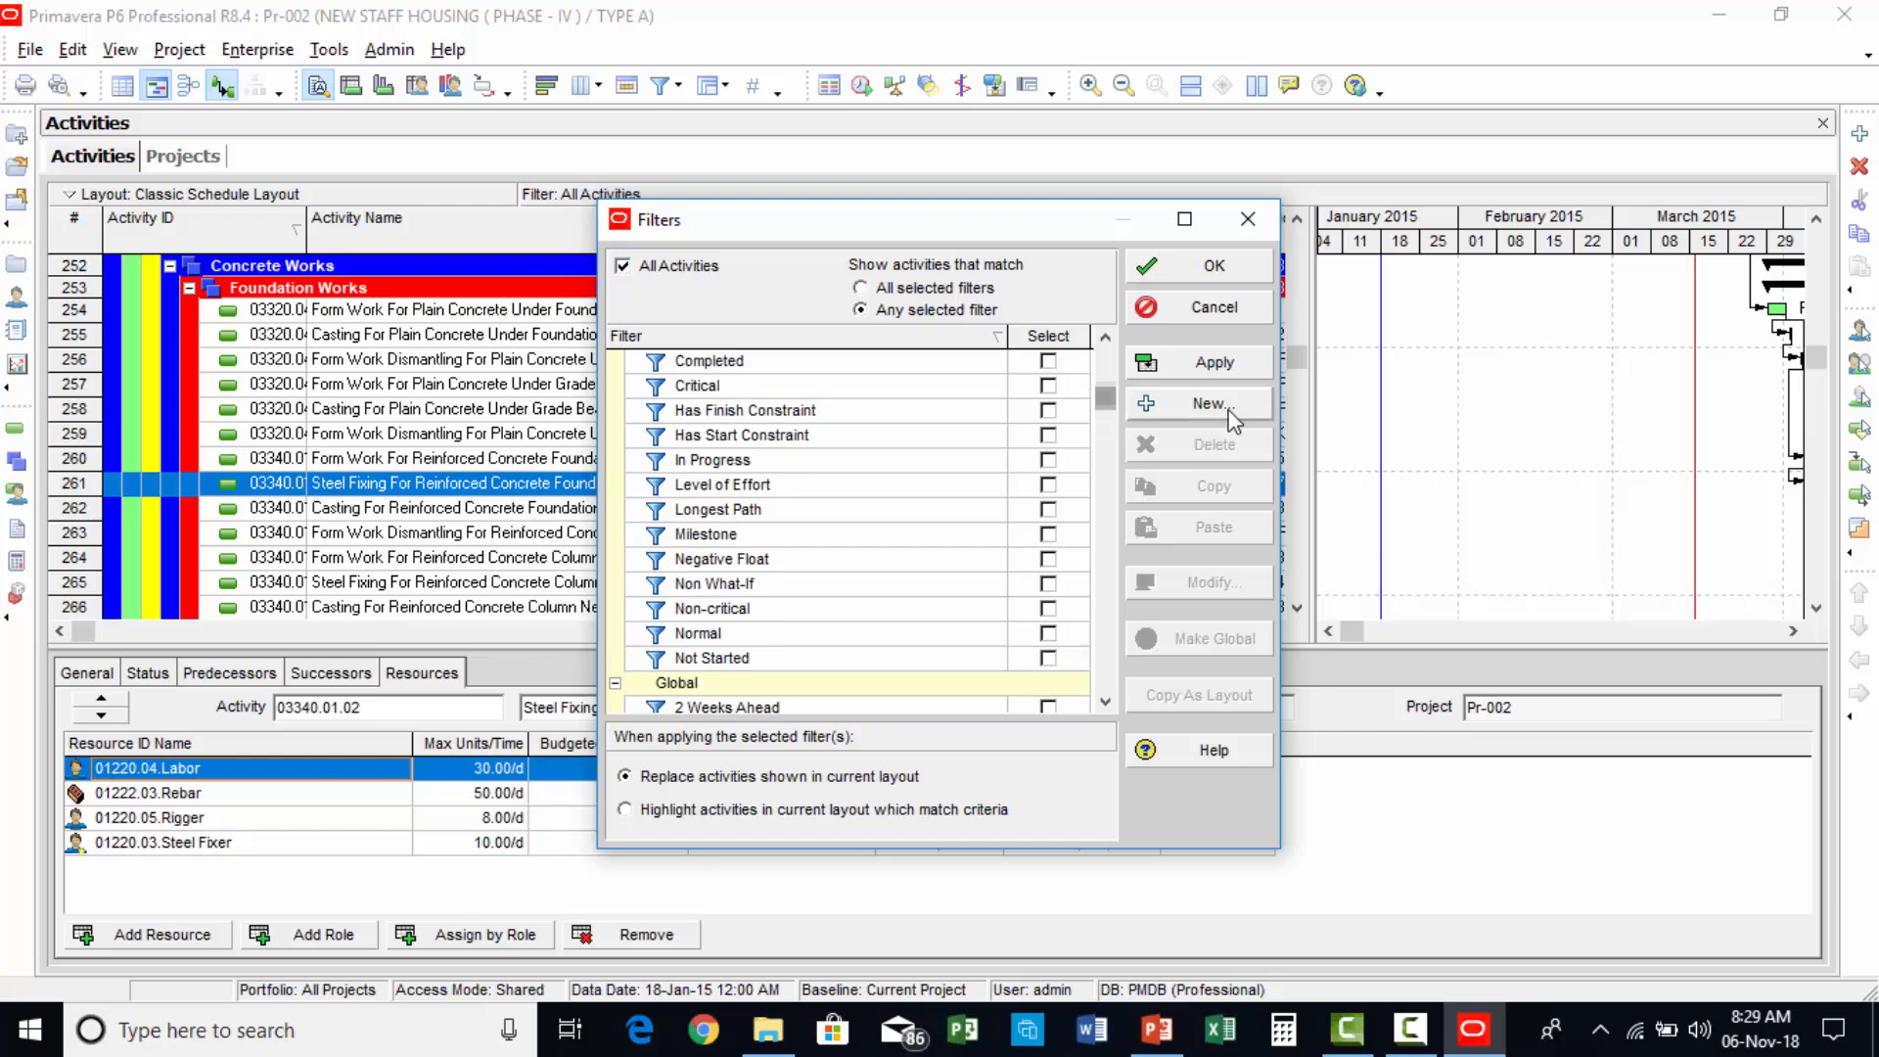
pyautogui.click(1228, 409)
pyautogui.click(770, 344)
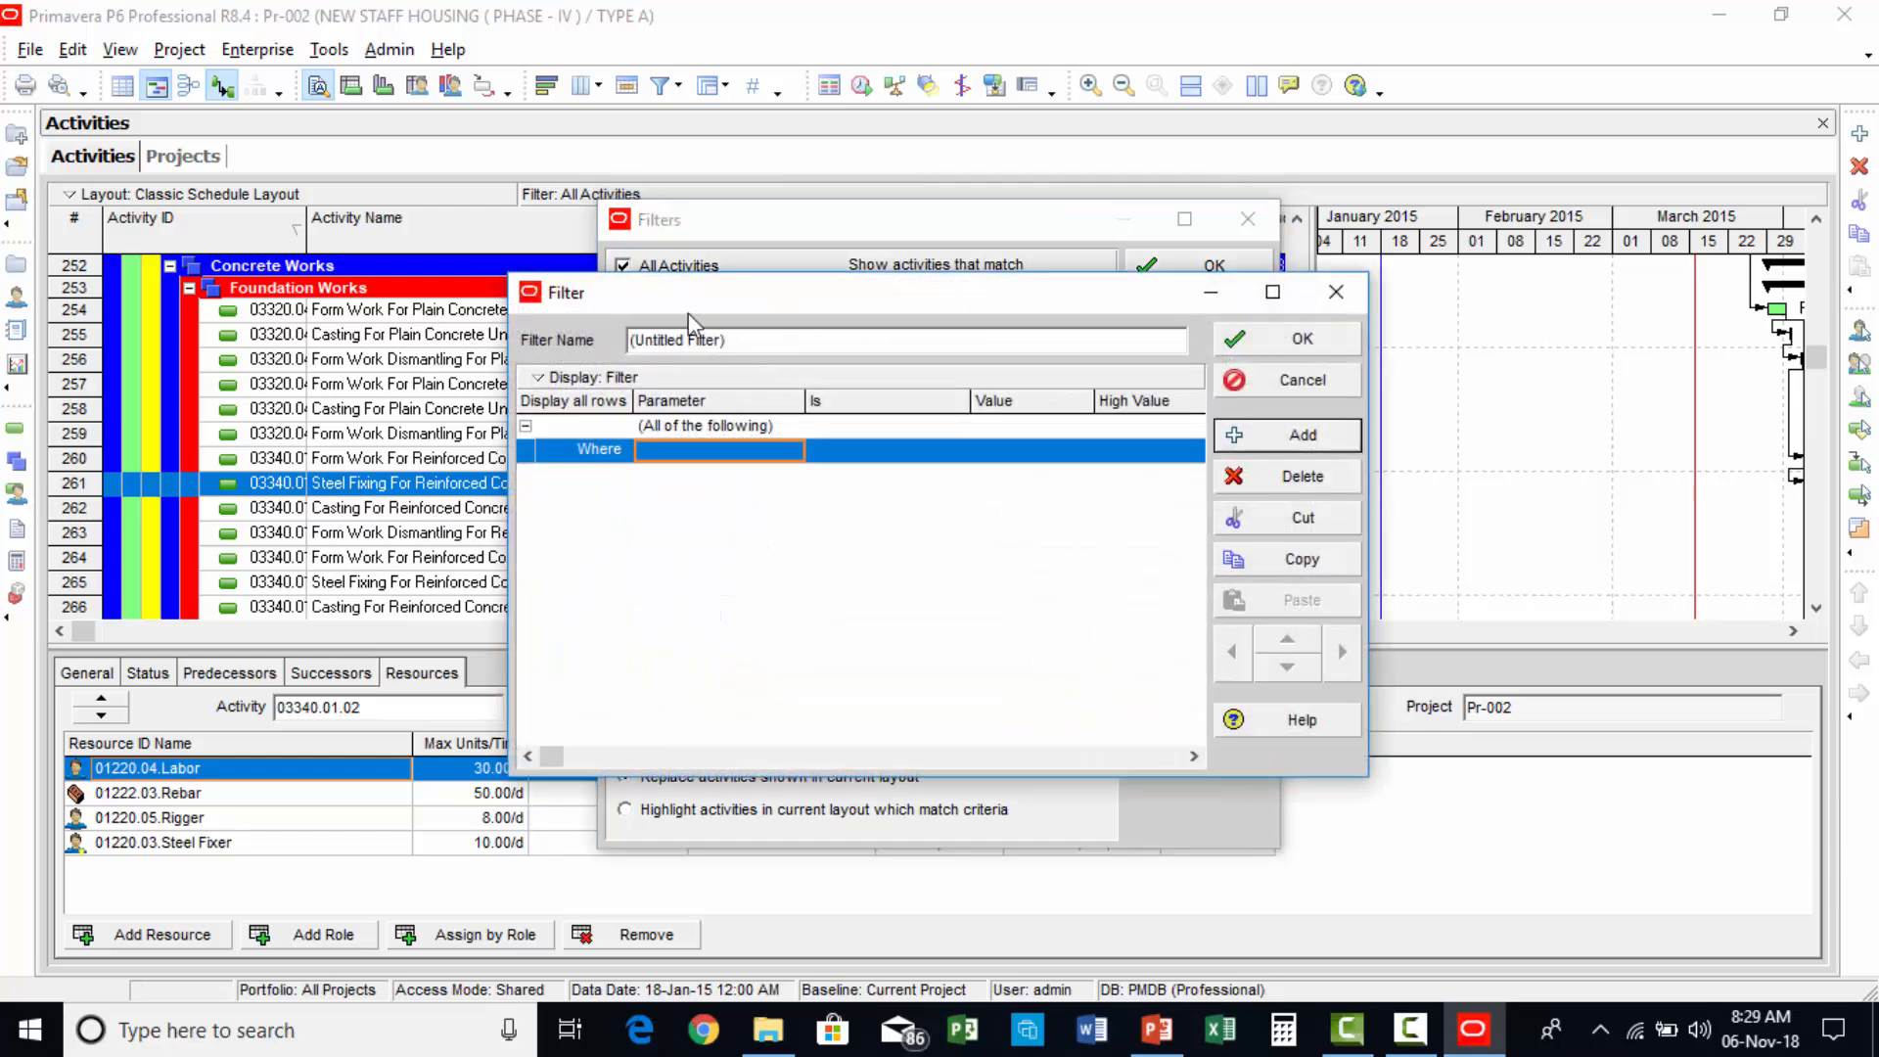
pyautogui.moveTo(727, 339); pyautogui.dragTo(432, 324)
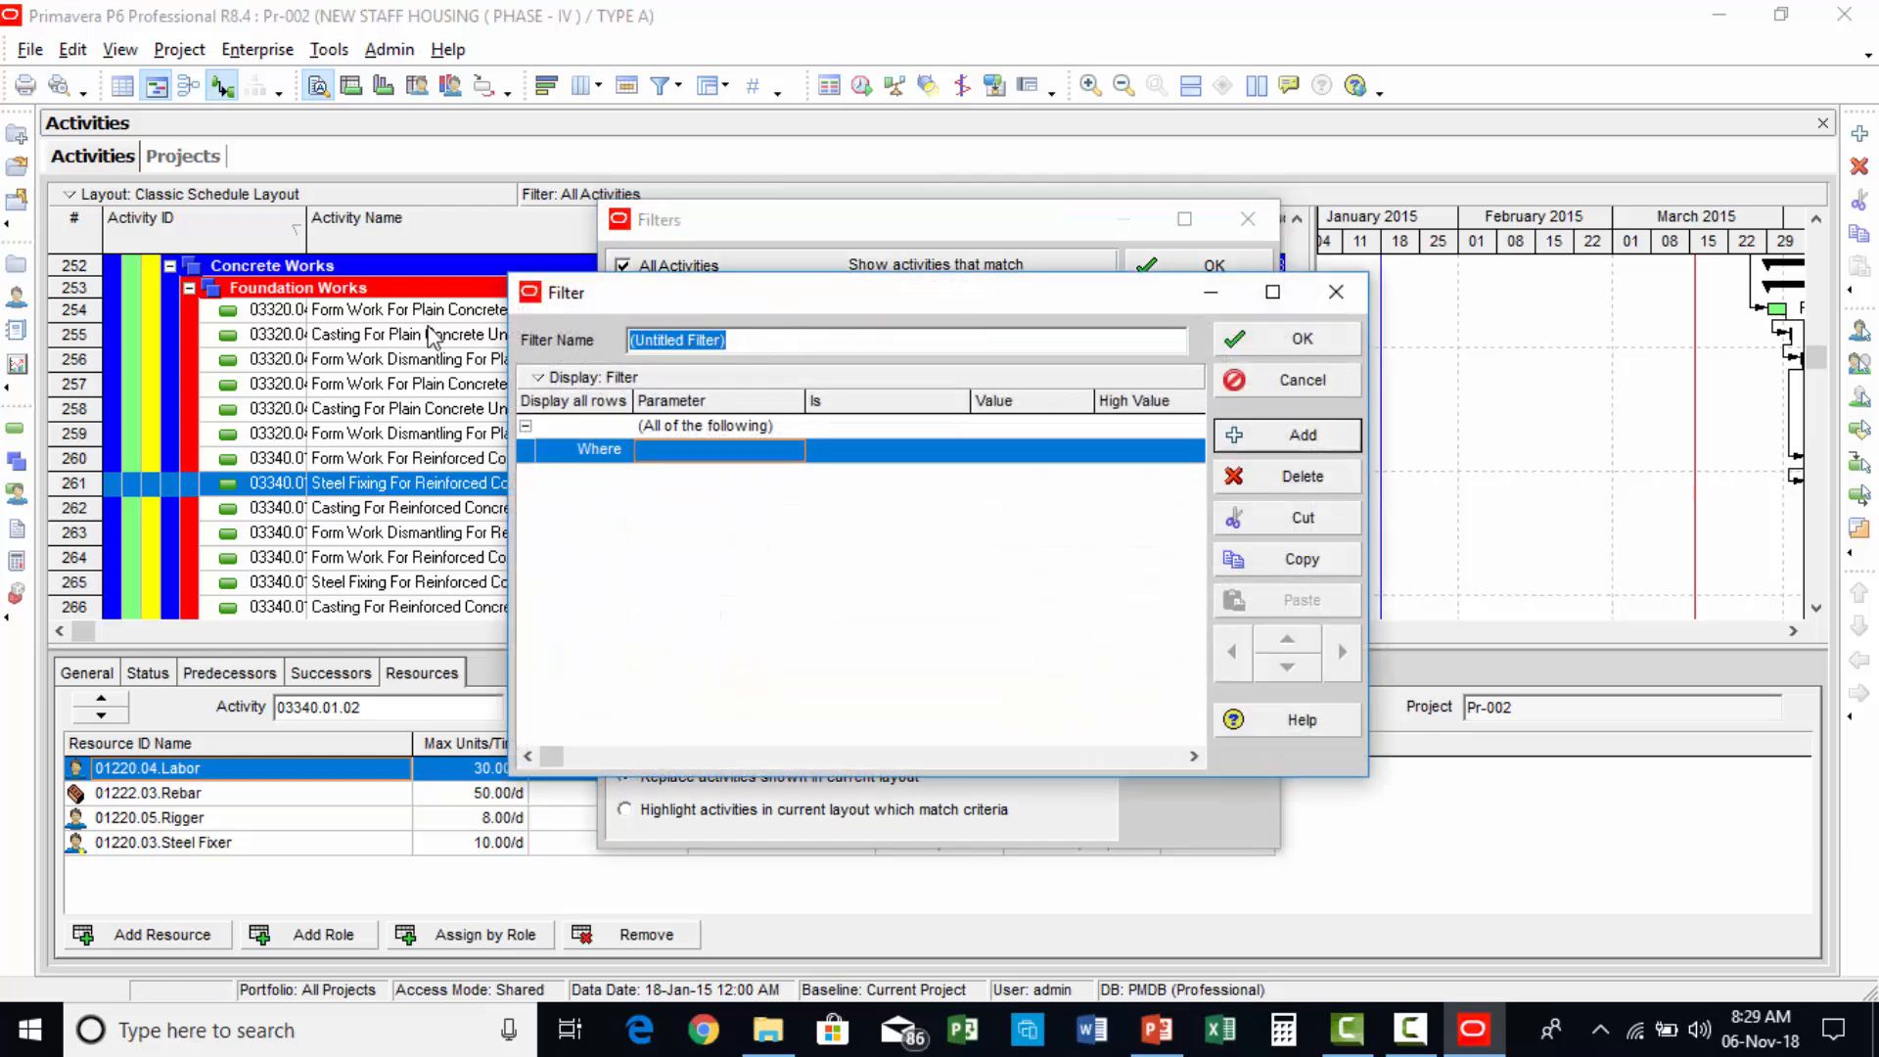
pyautogui.write('S')
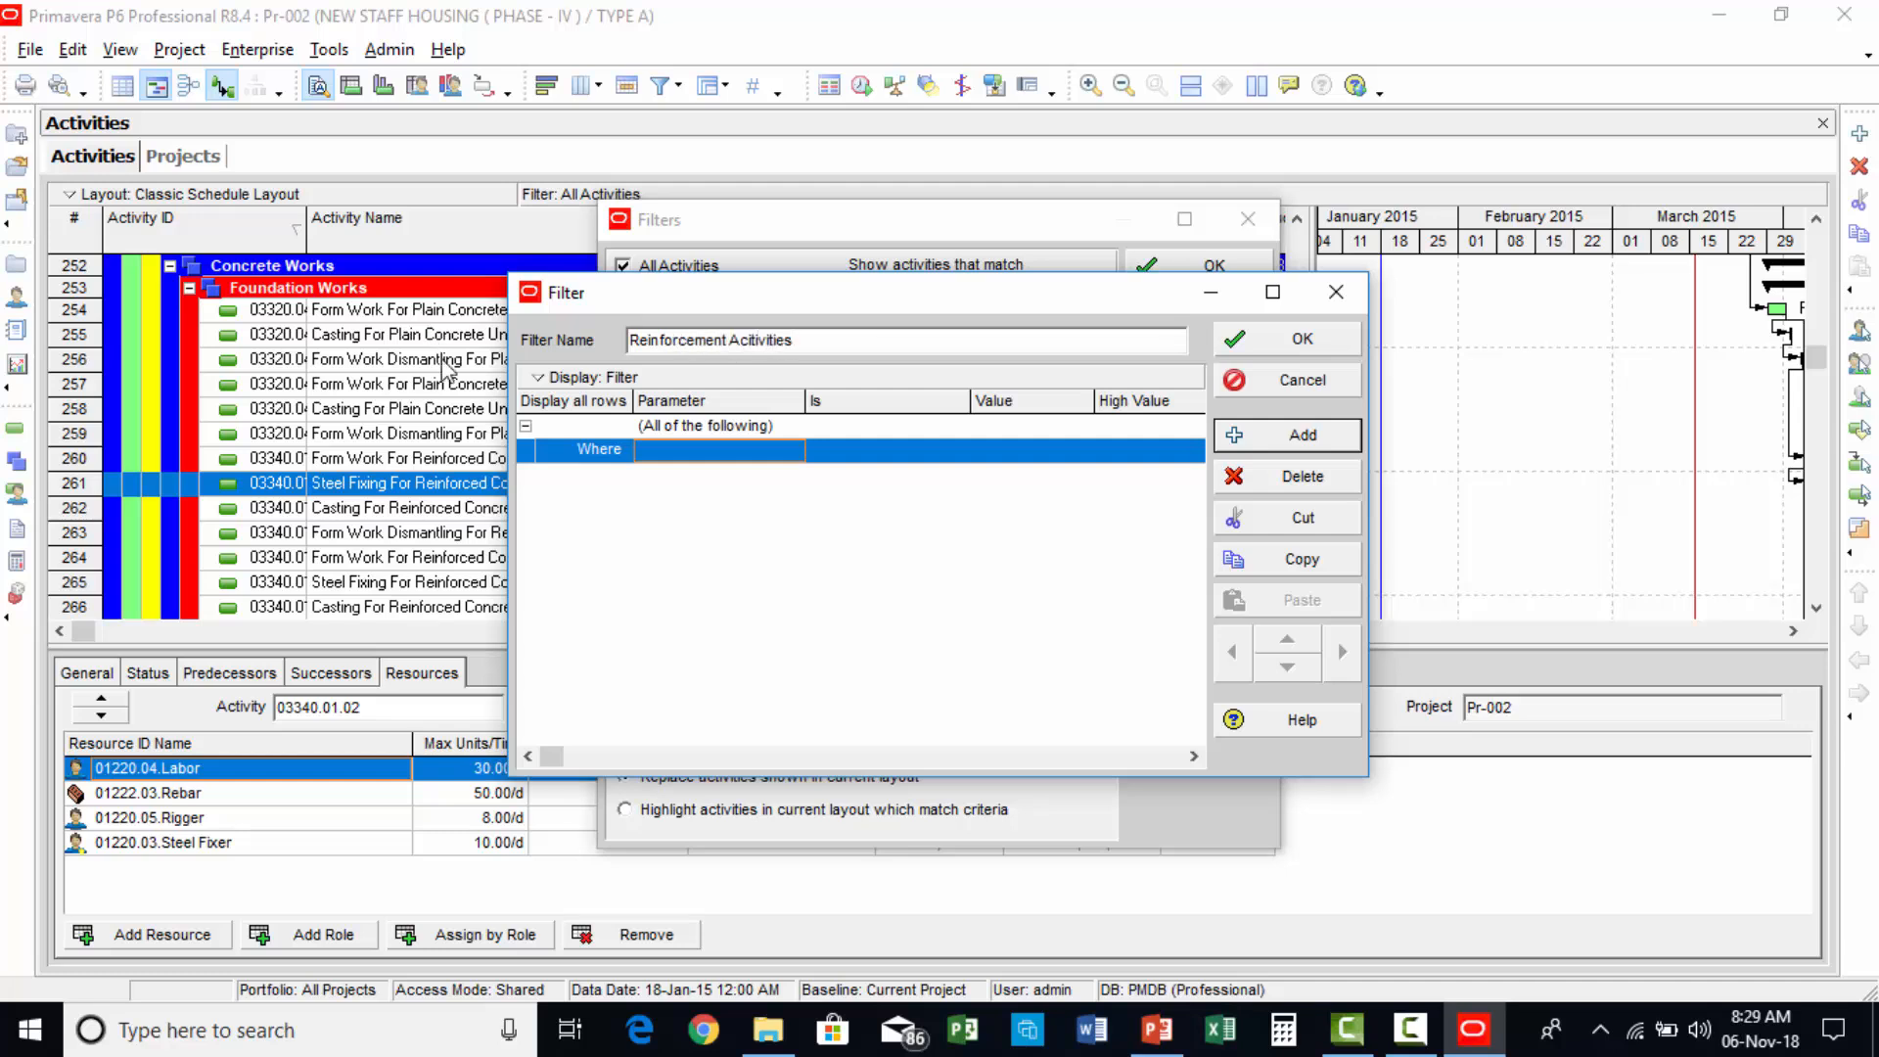
# Define the filter's condition as Activity Name contains Steel Fixing.
pyautogui.click(724, 452)
pyautogui.click(736, 455)
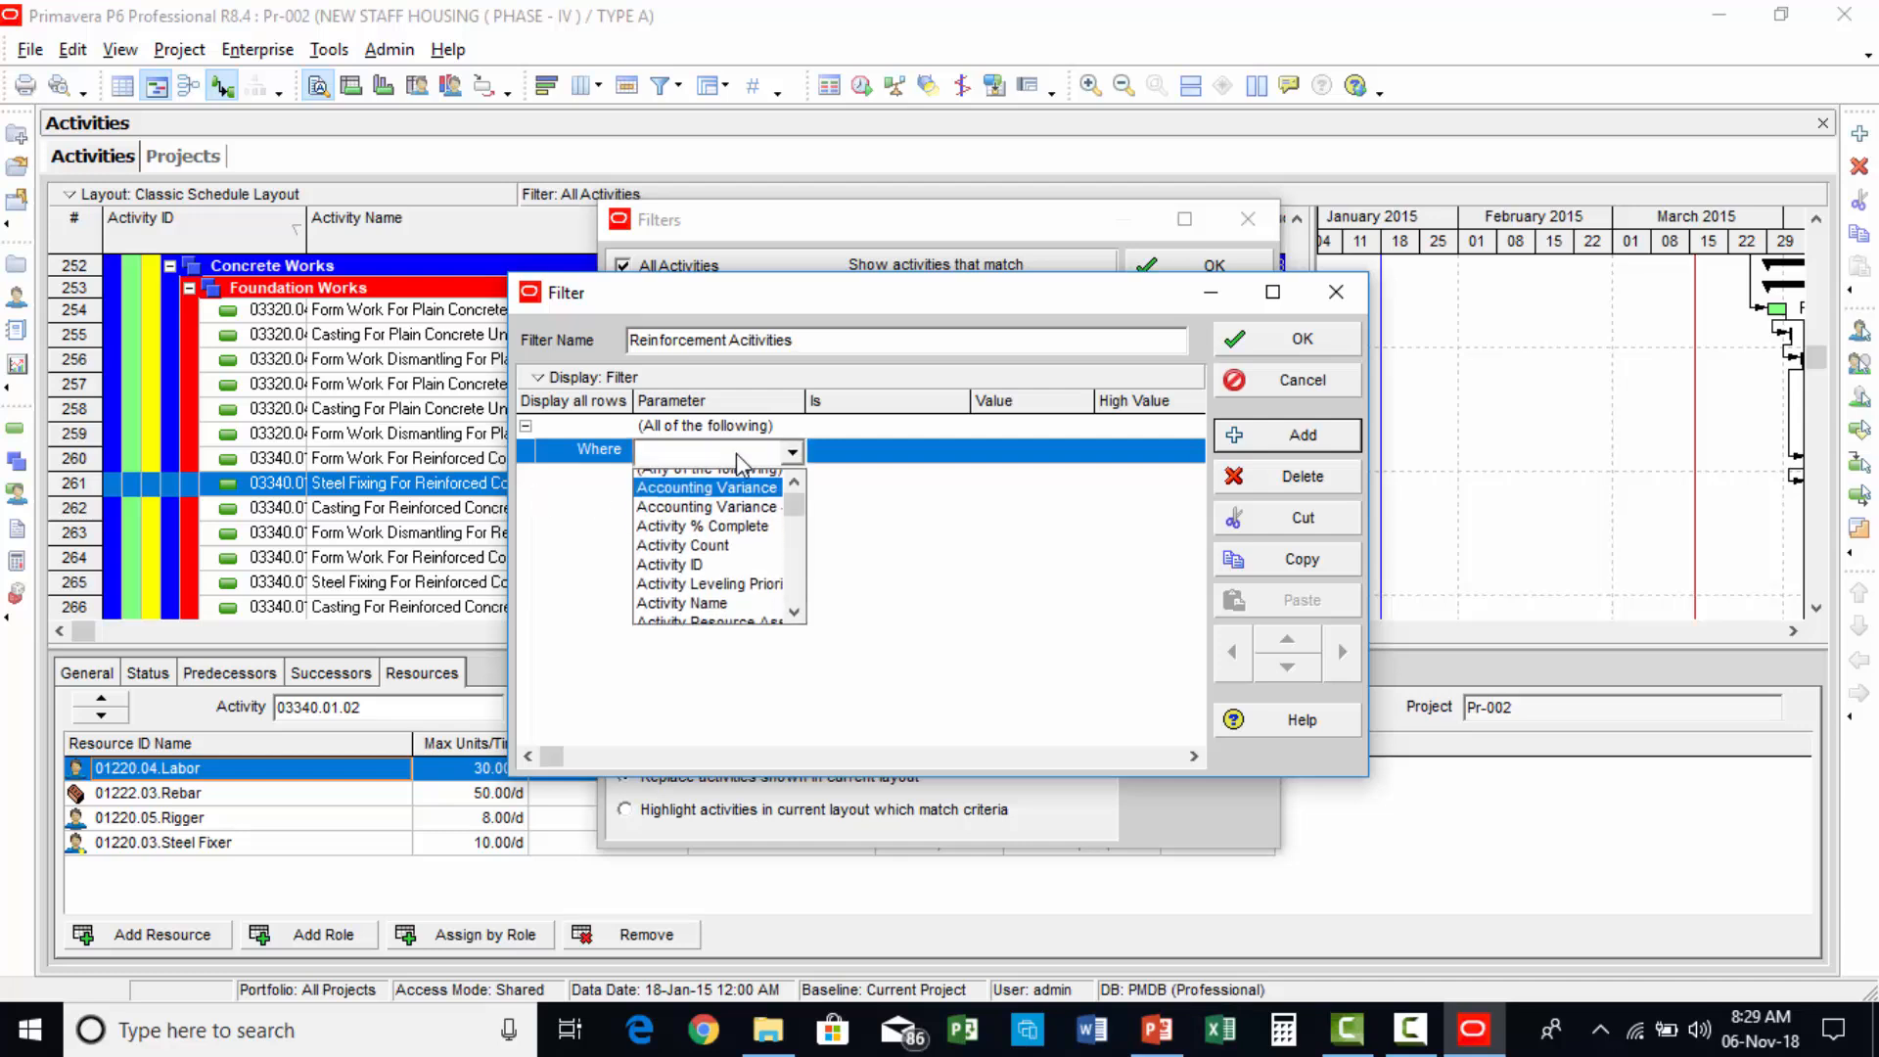
pyautogui.click(744, 597)
pyautogui.click(922, 454)
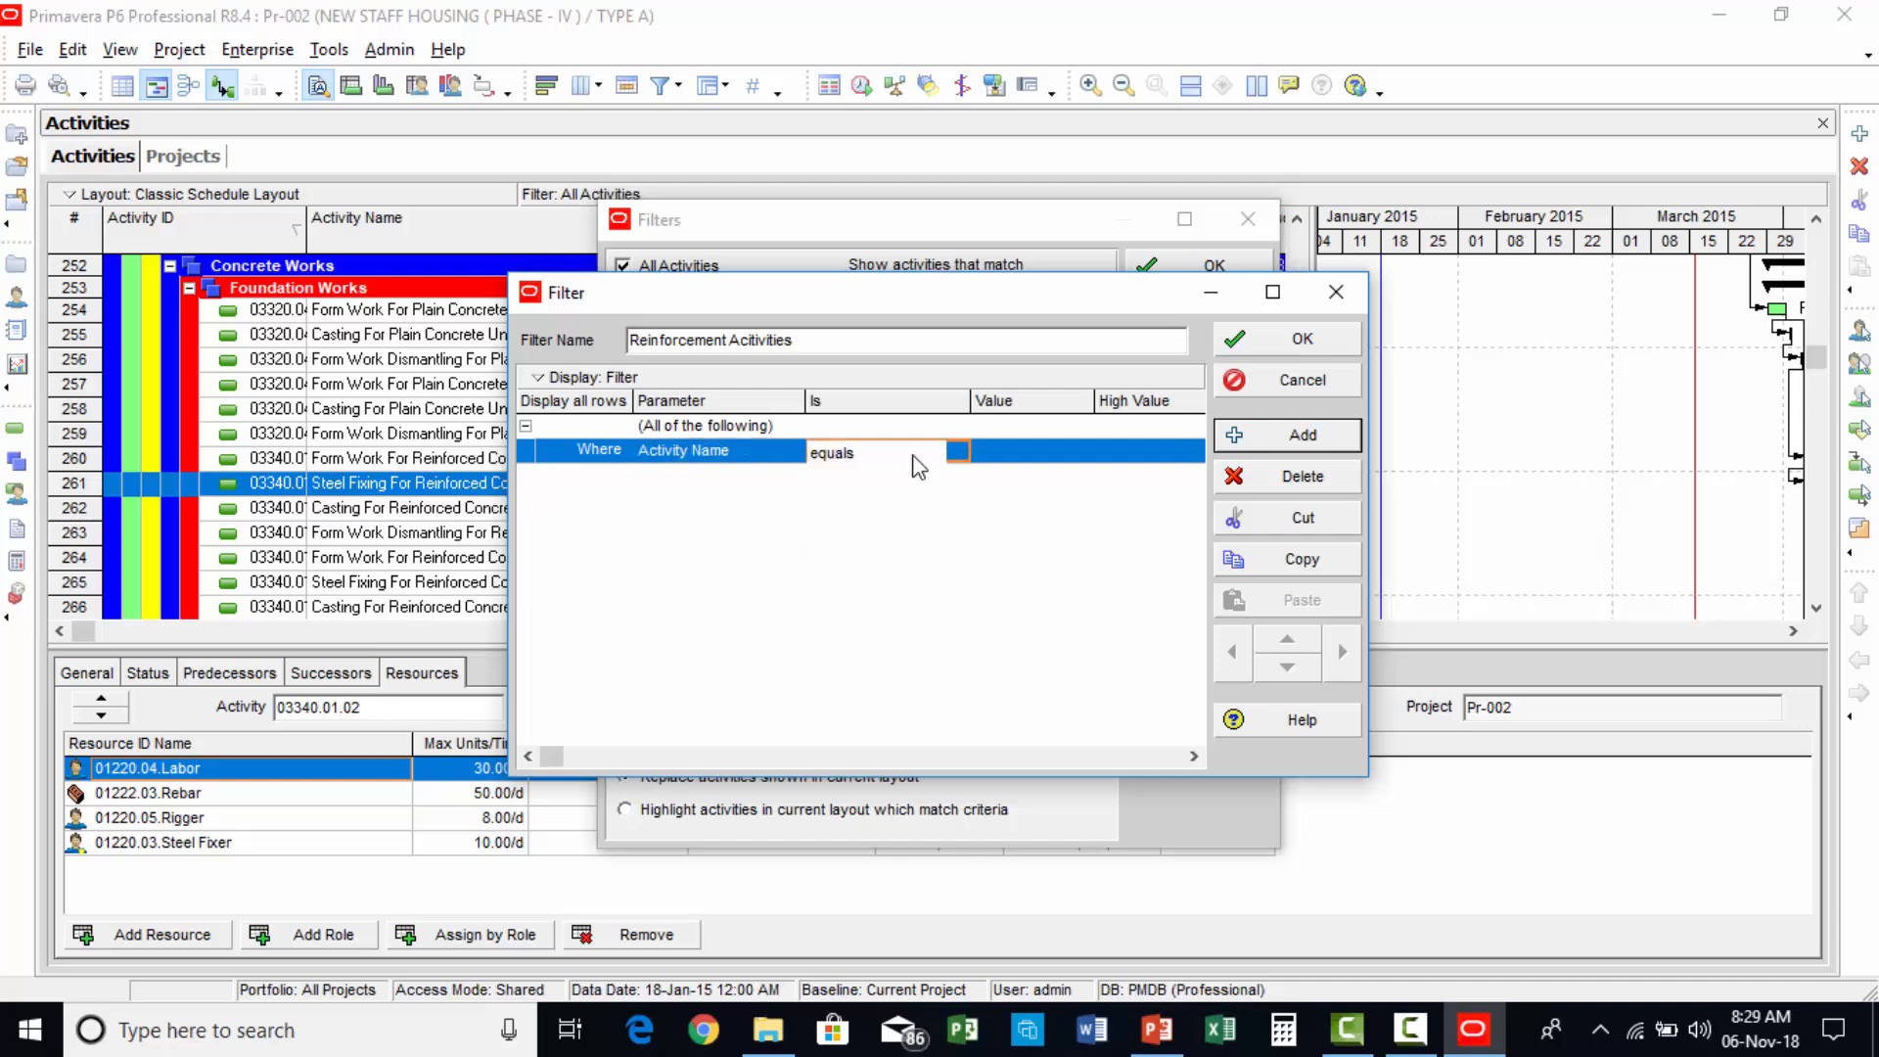
pyautogui.click(921, 455)
pyautogui.click(913, 487)
pyautogui.click(1082, 460)
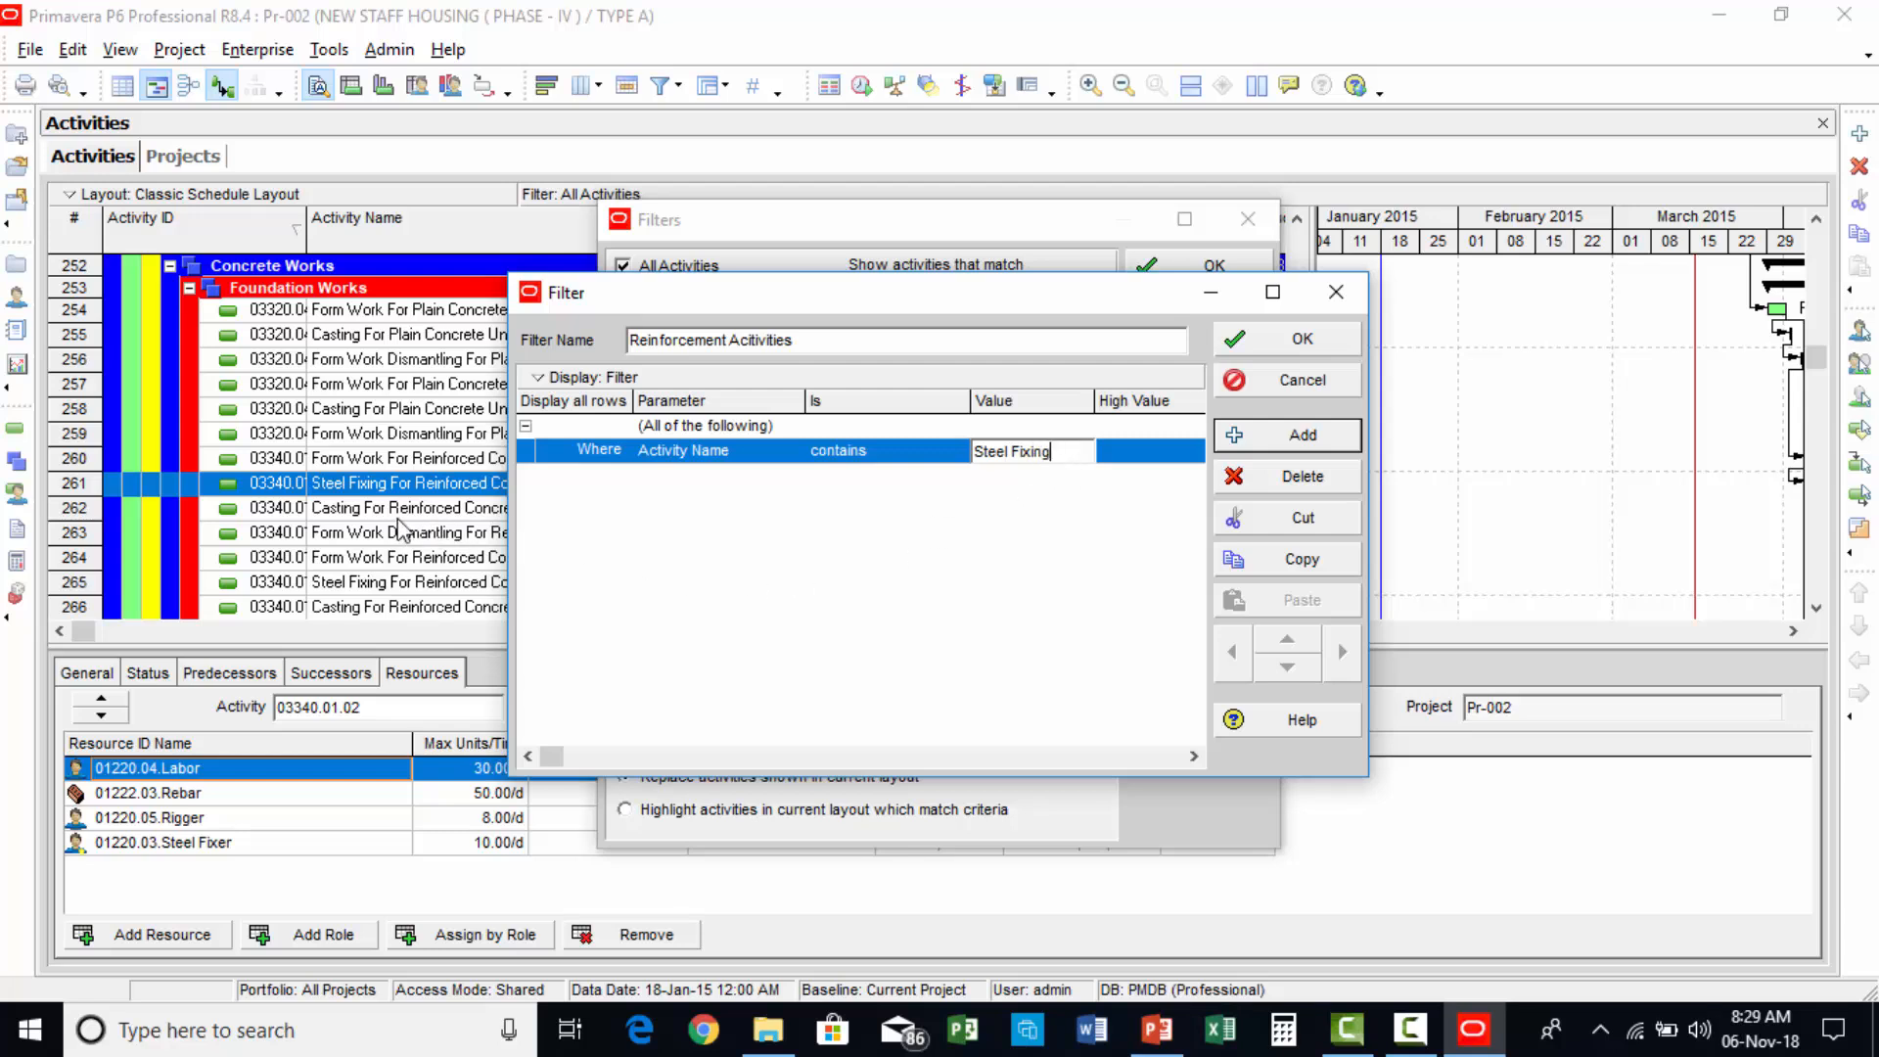
pyautogui.click(931, 525)
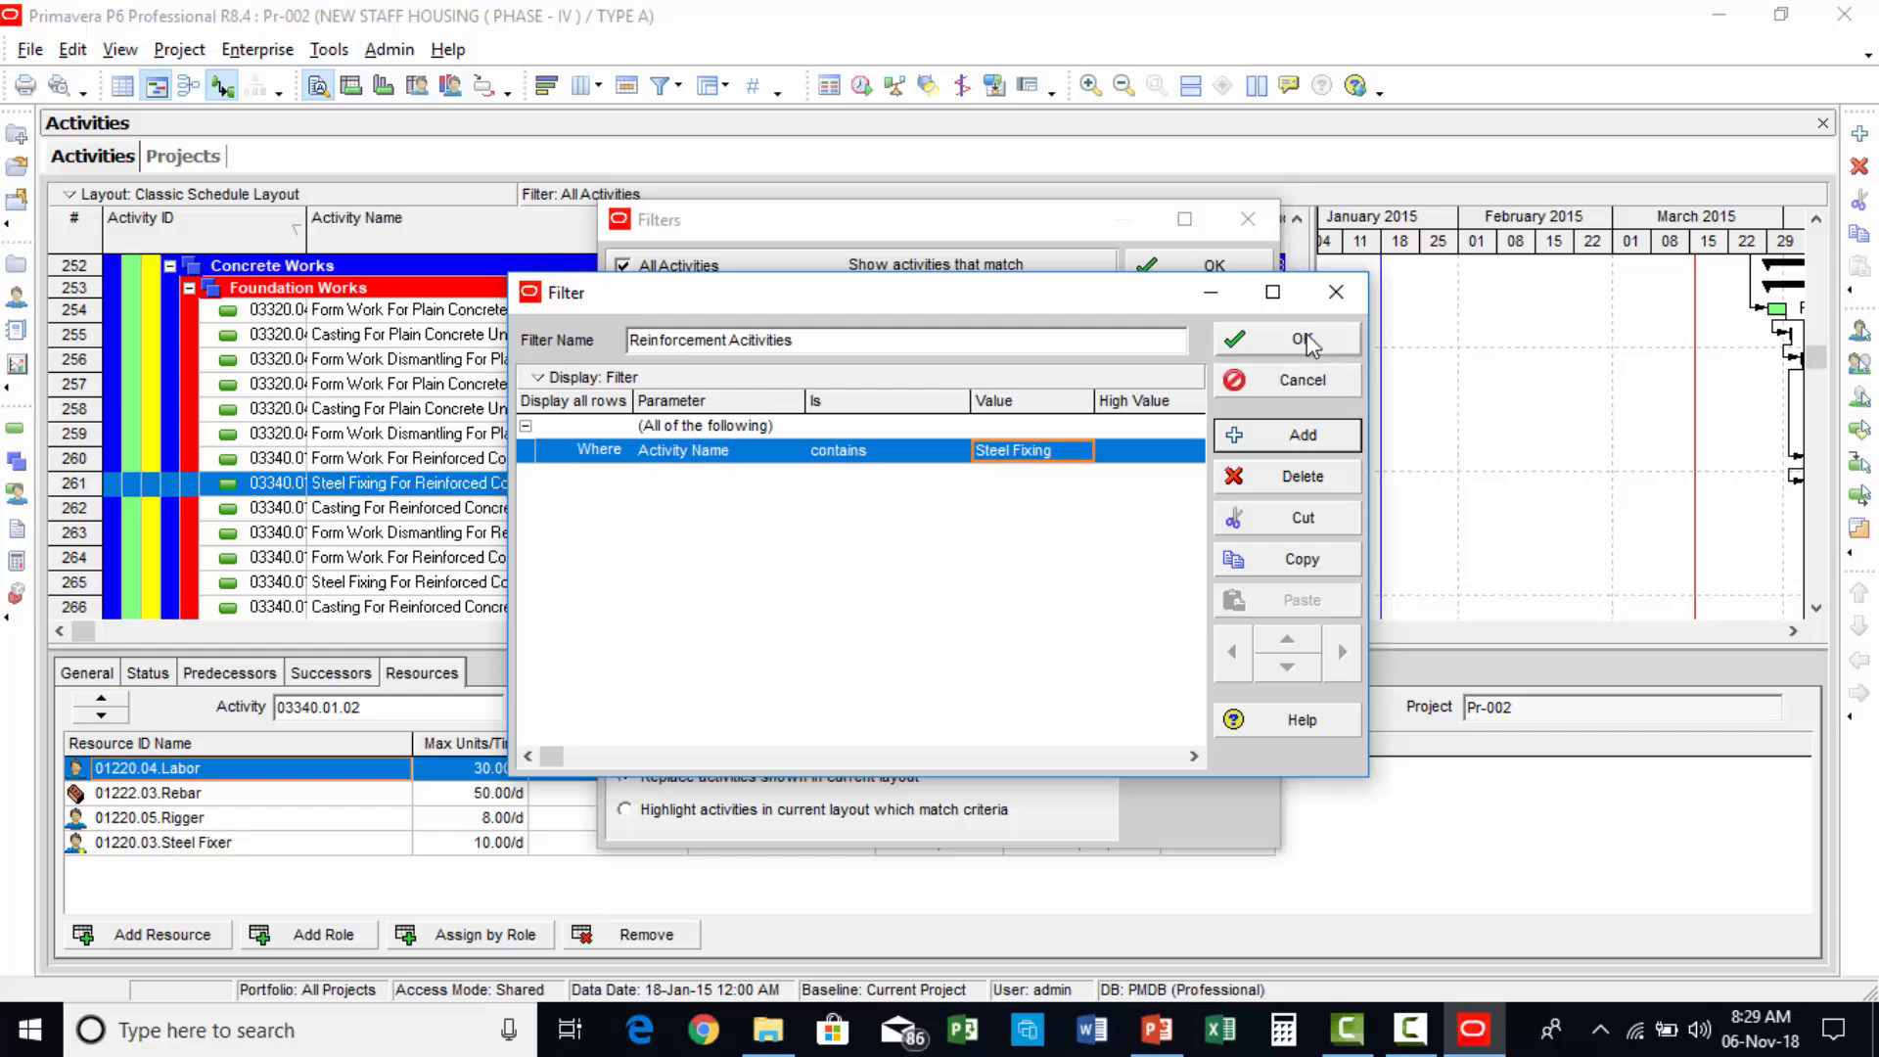
# Save the Reinforcement Acitivities filter and apply it to the current layout.
pyautogui.click(1309, 340)
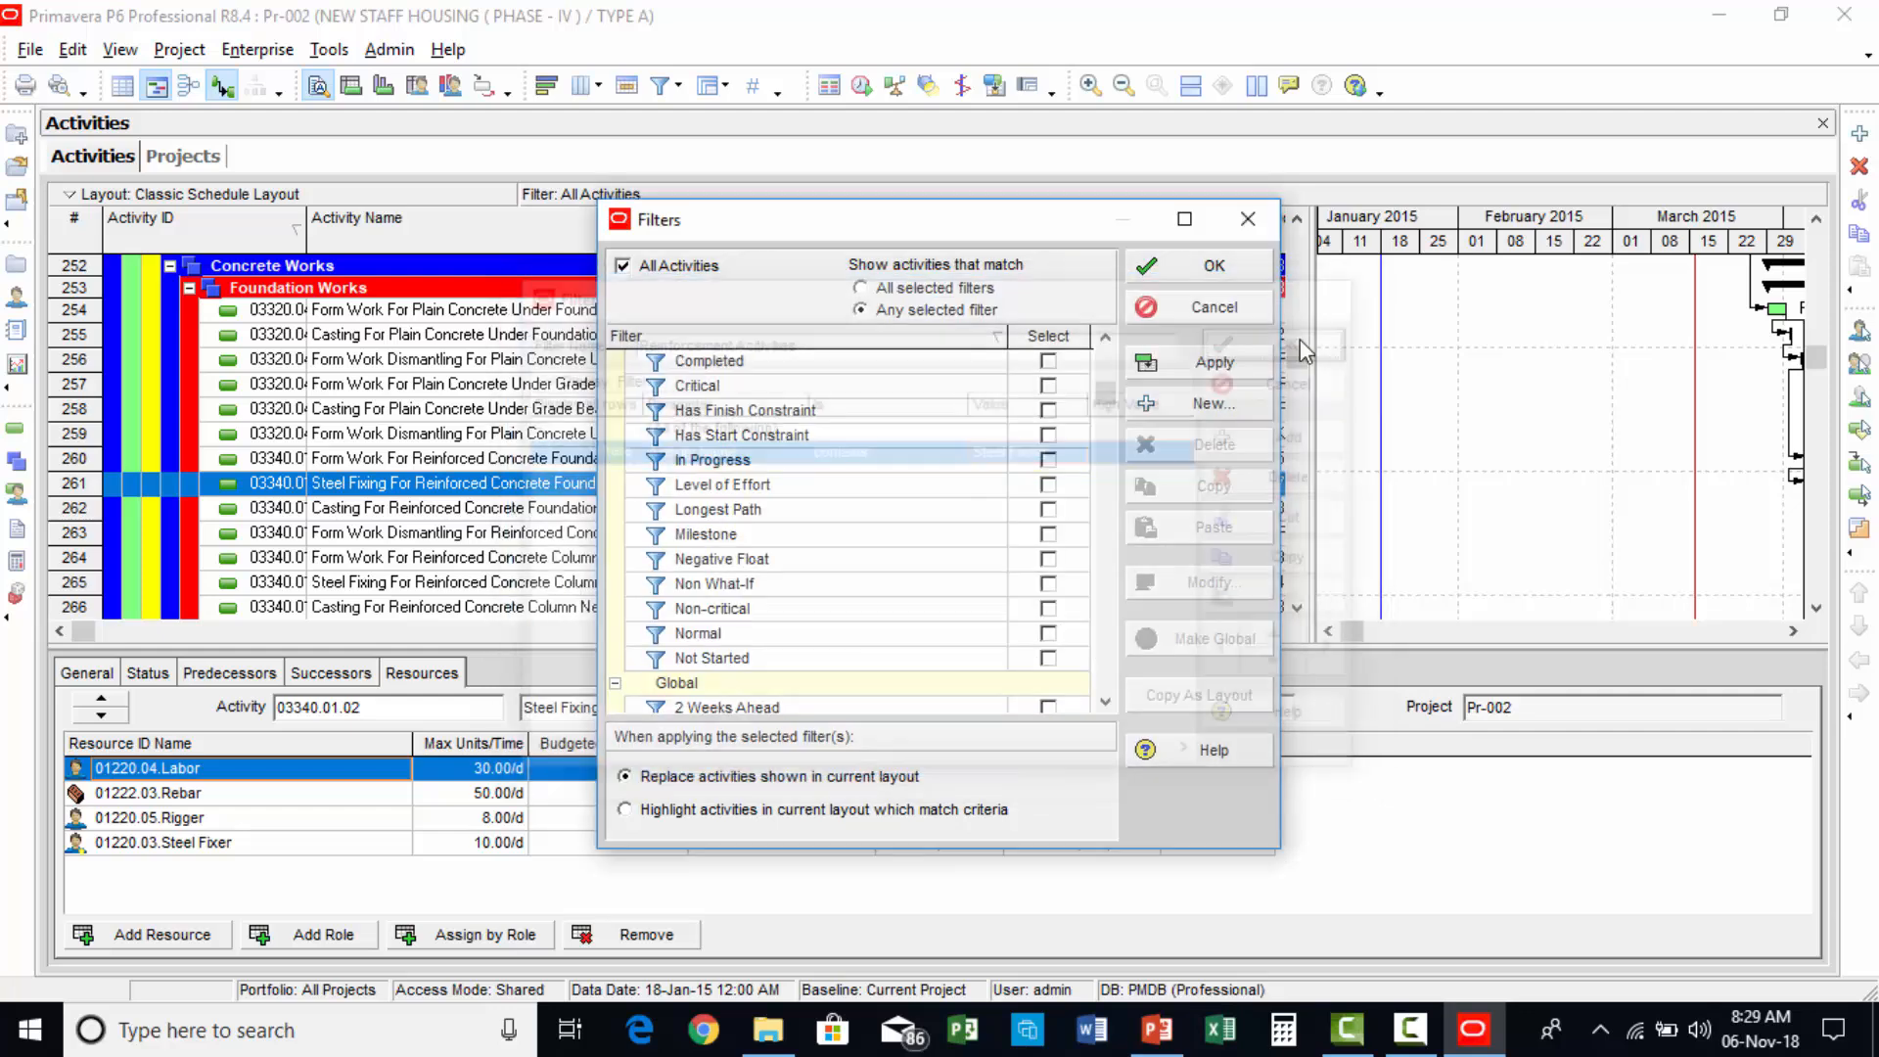
pyautogui.click(1218, 372)
pyautogui.click(1213, 267)
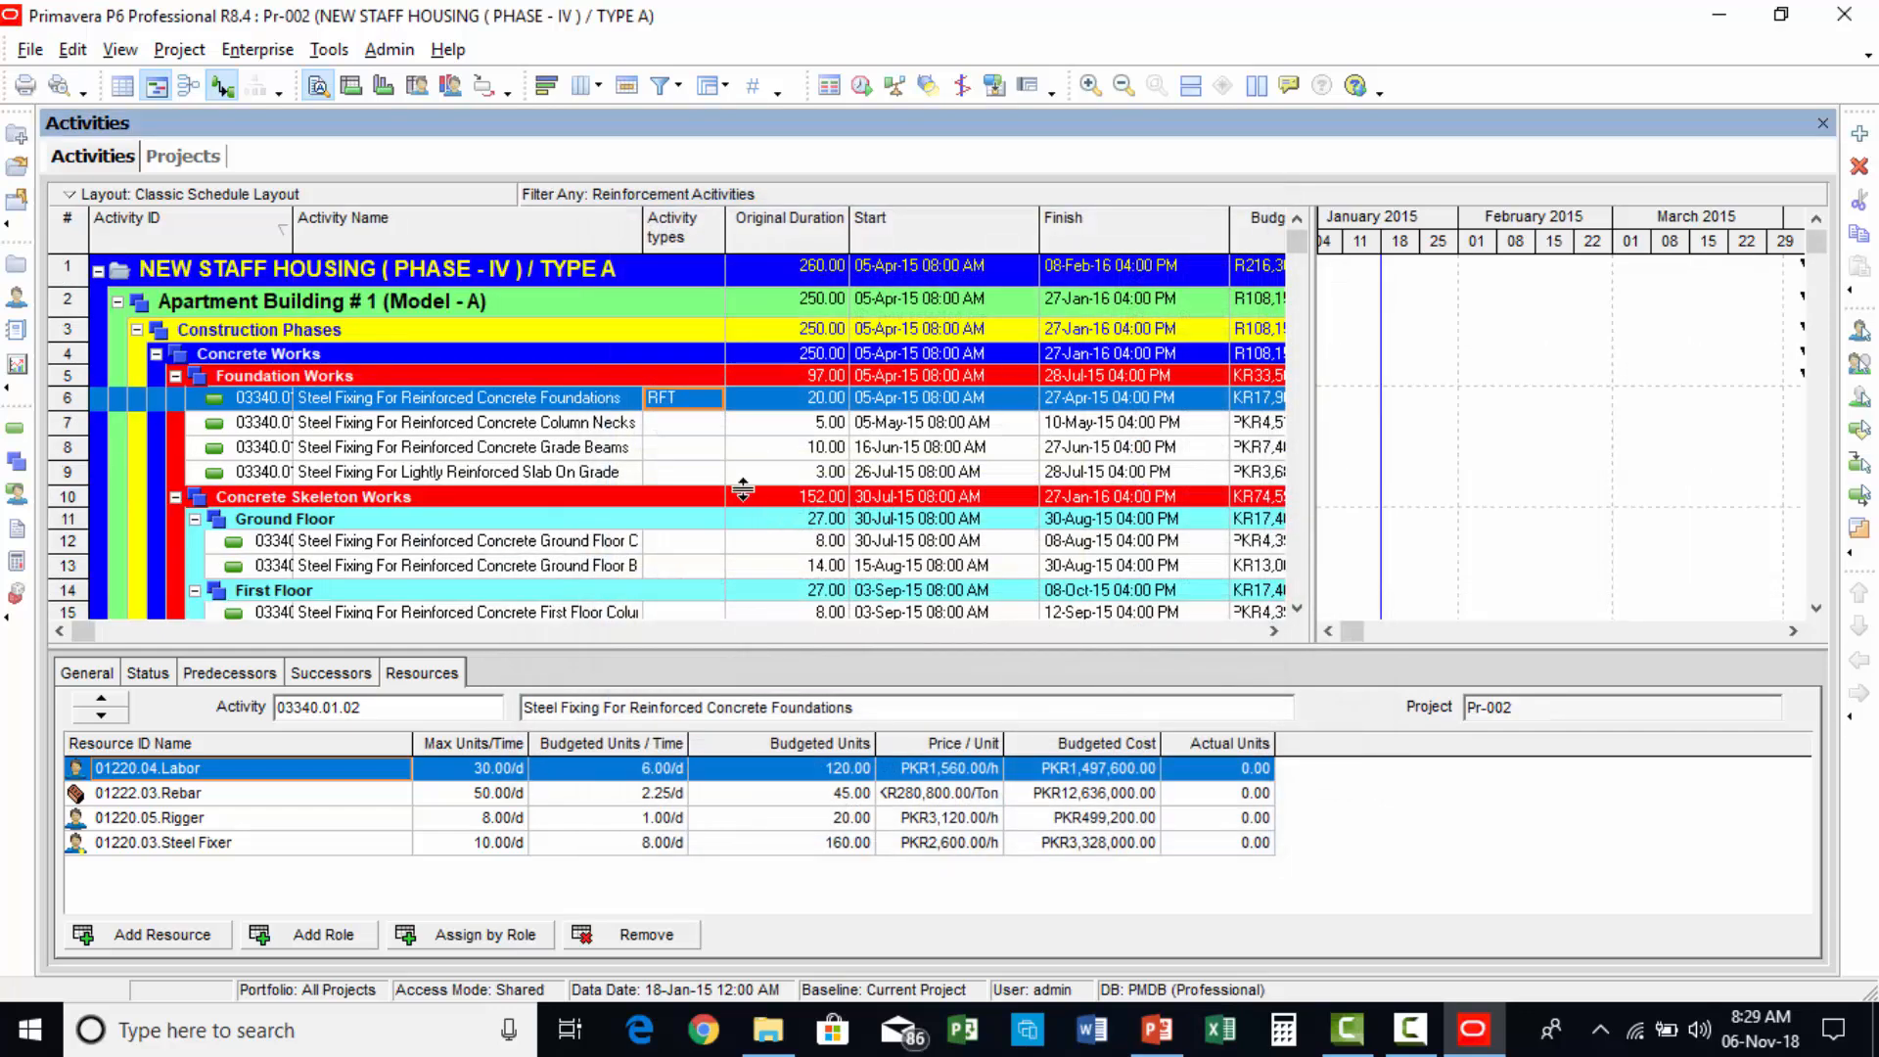
# Select all filtered steel fixing activities in both buildings and fill RFT down the Activity types column through the last one.
pyautogui.scroll(-9, 743, 492)
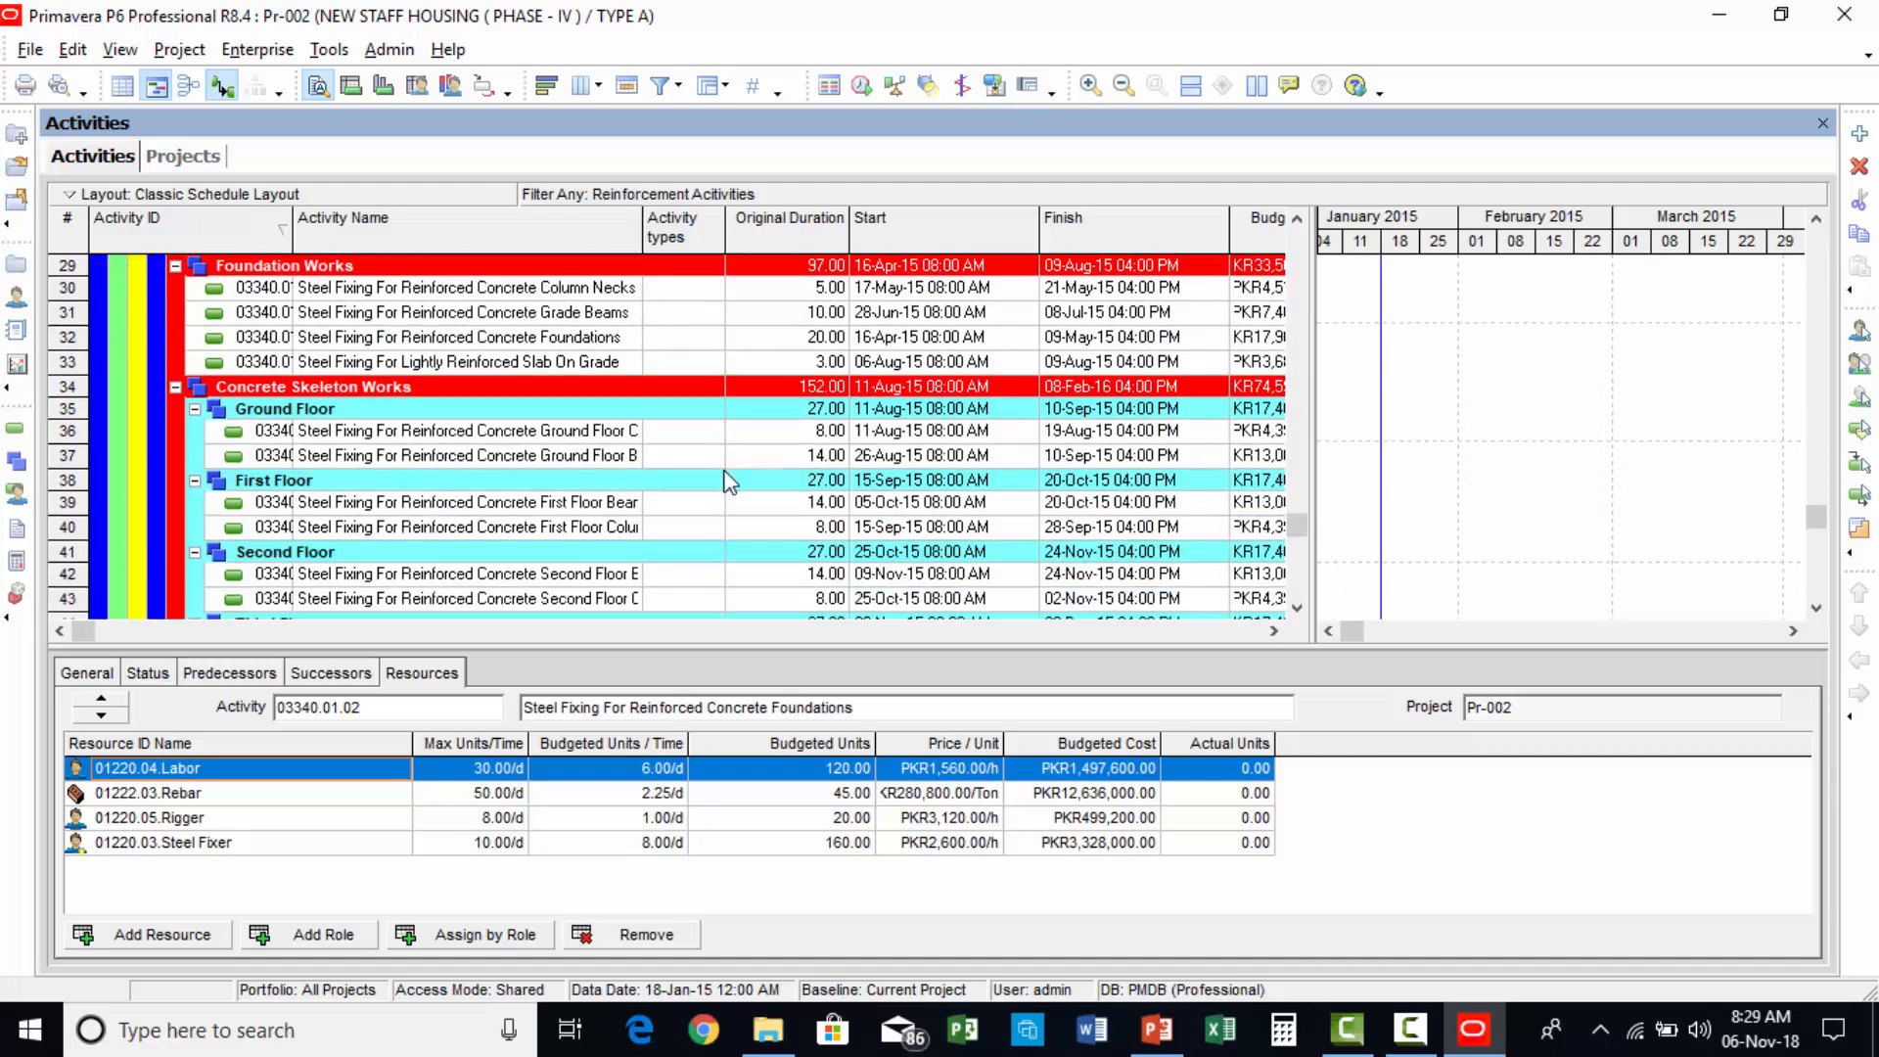
pyautogui.scroll(-2, 729, 480)
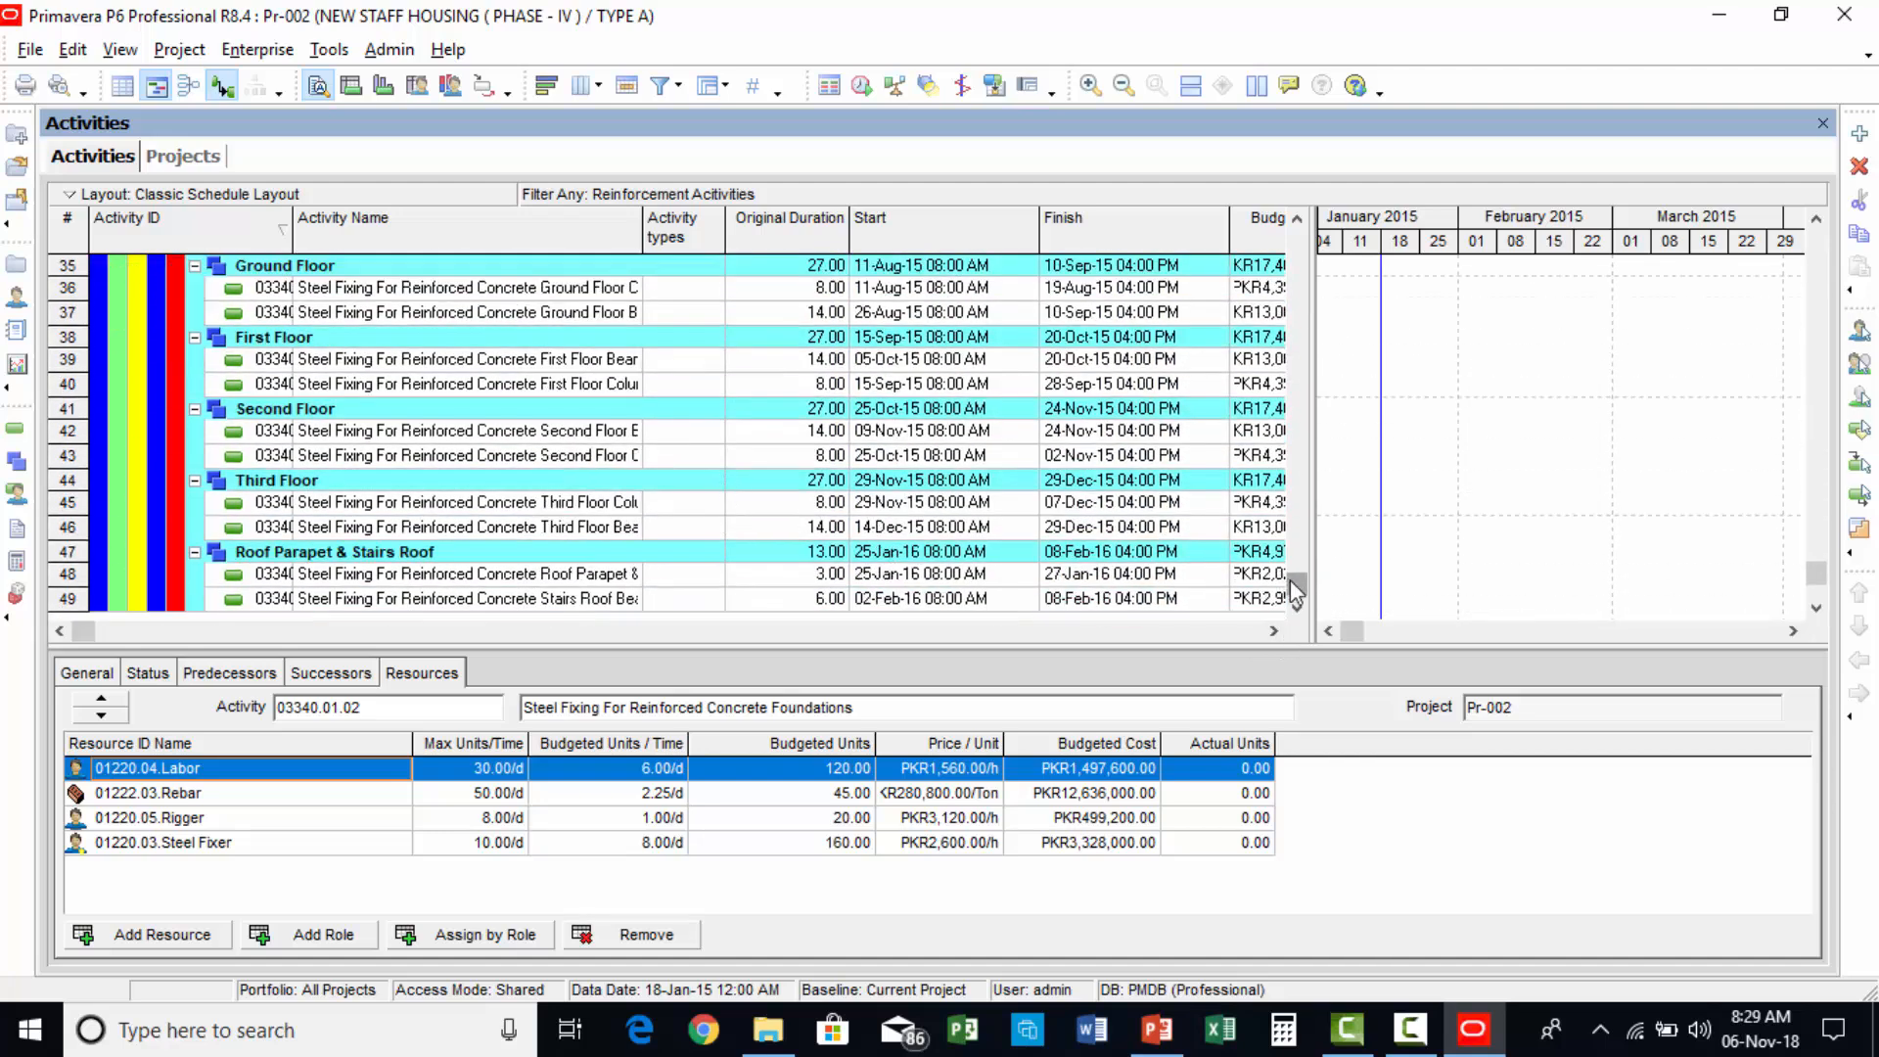
pyautogui.moveTo(1290, 580); pyautogui.dragTo(1298, 243)
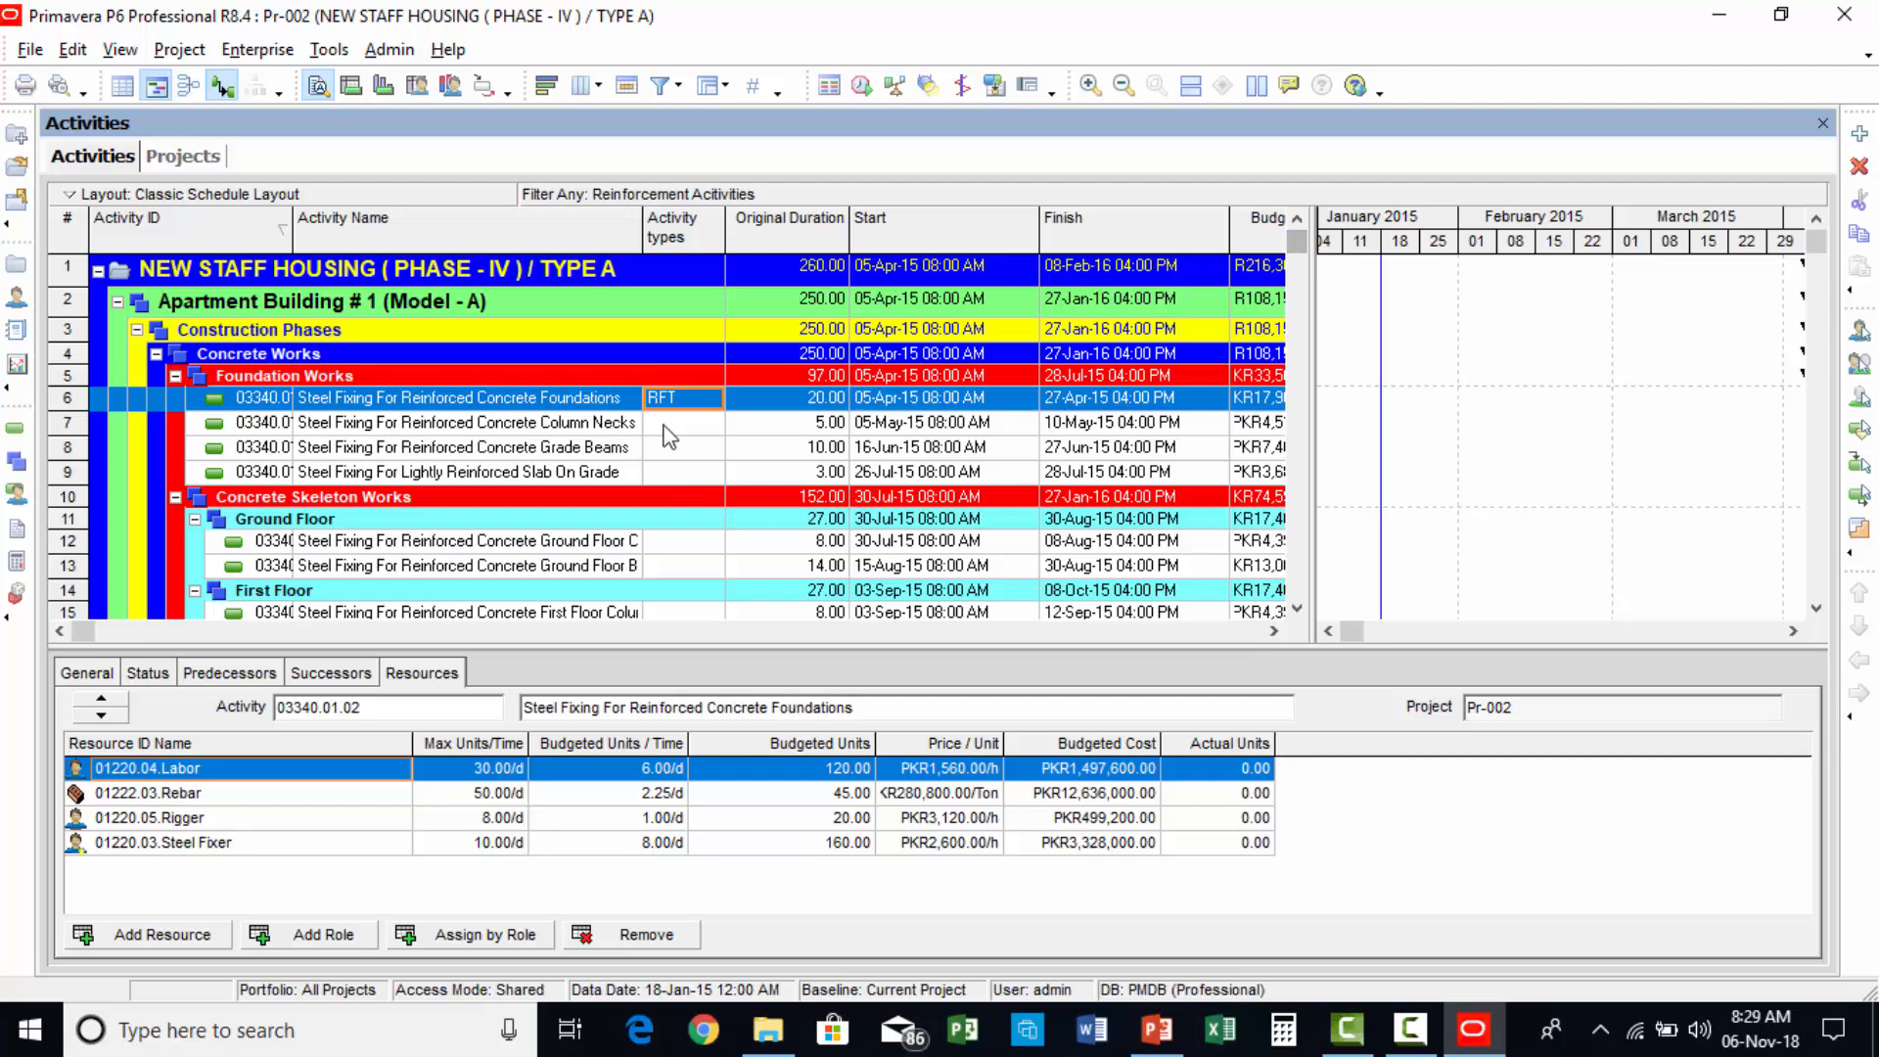
pyautogui.scroll(-4, 1145, 553)
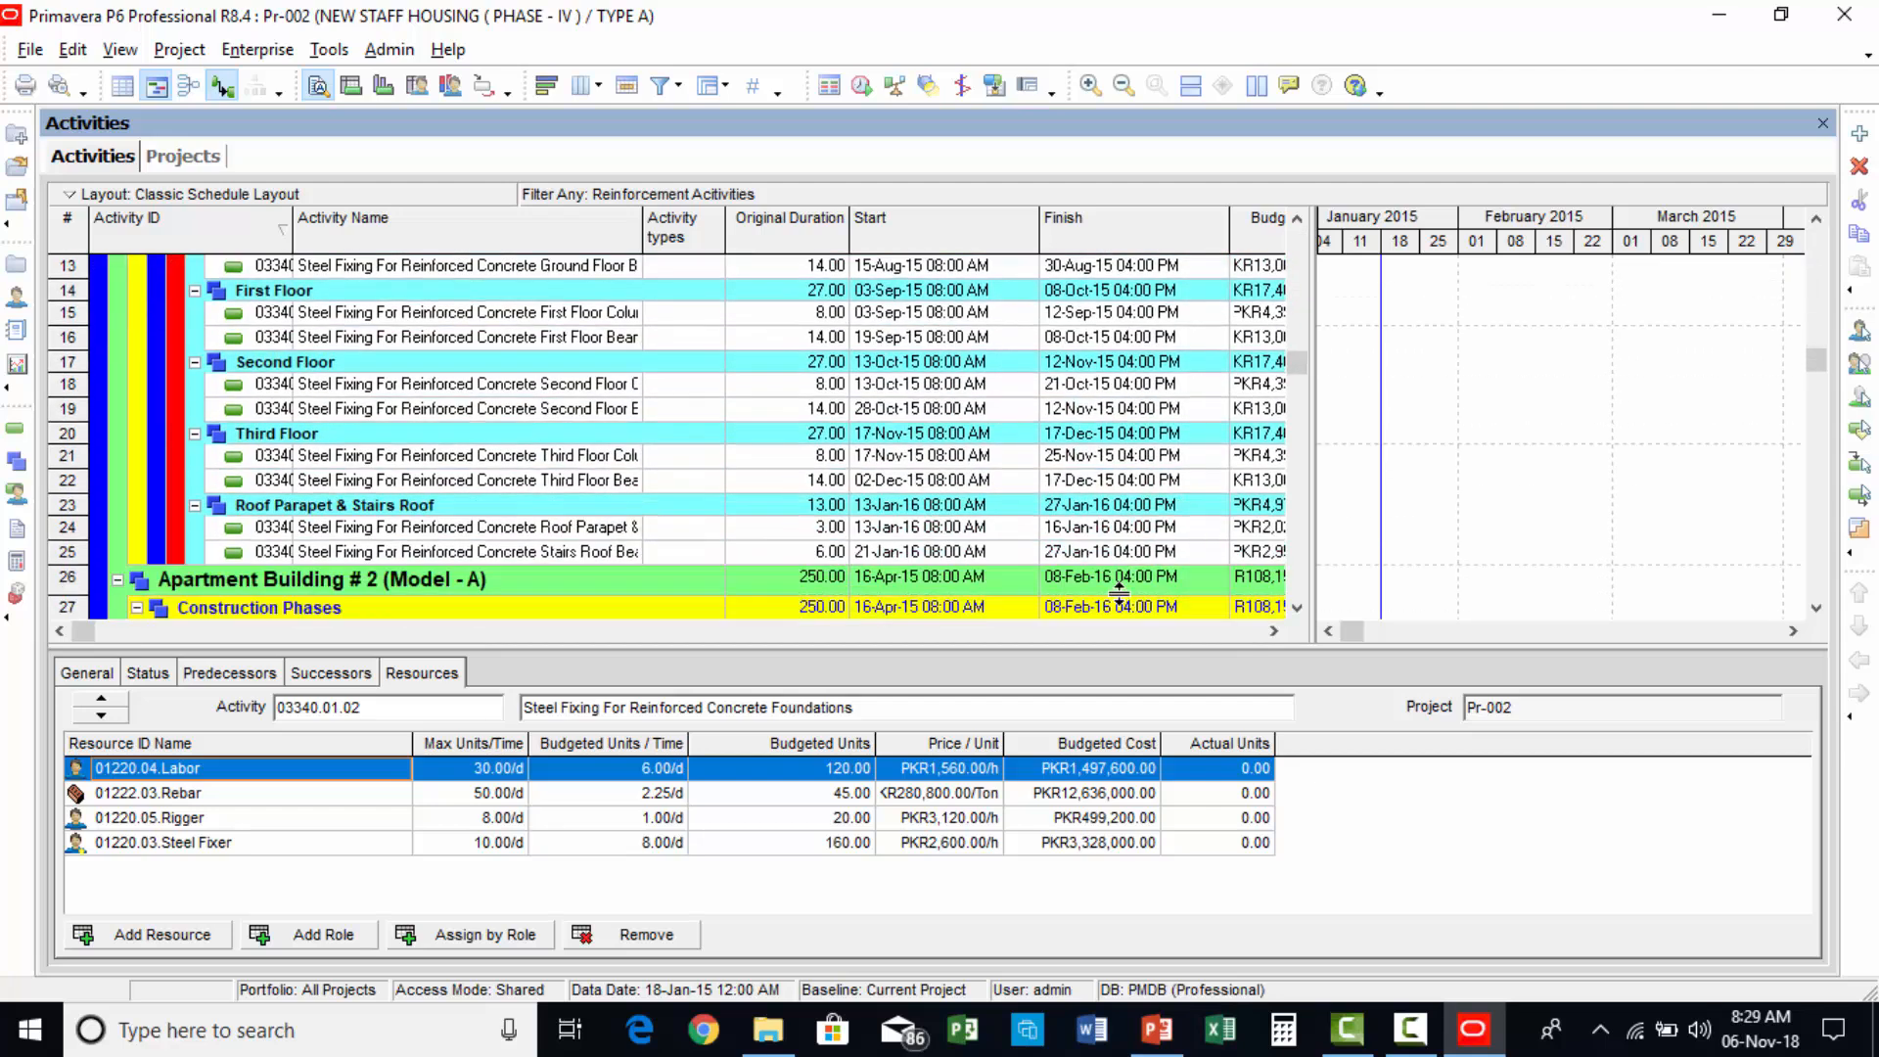
pyautogui.scroll(-7, 1119, 592)
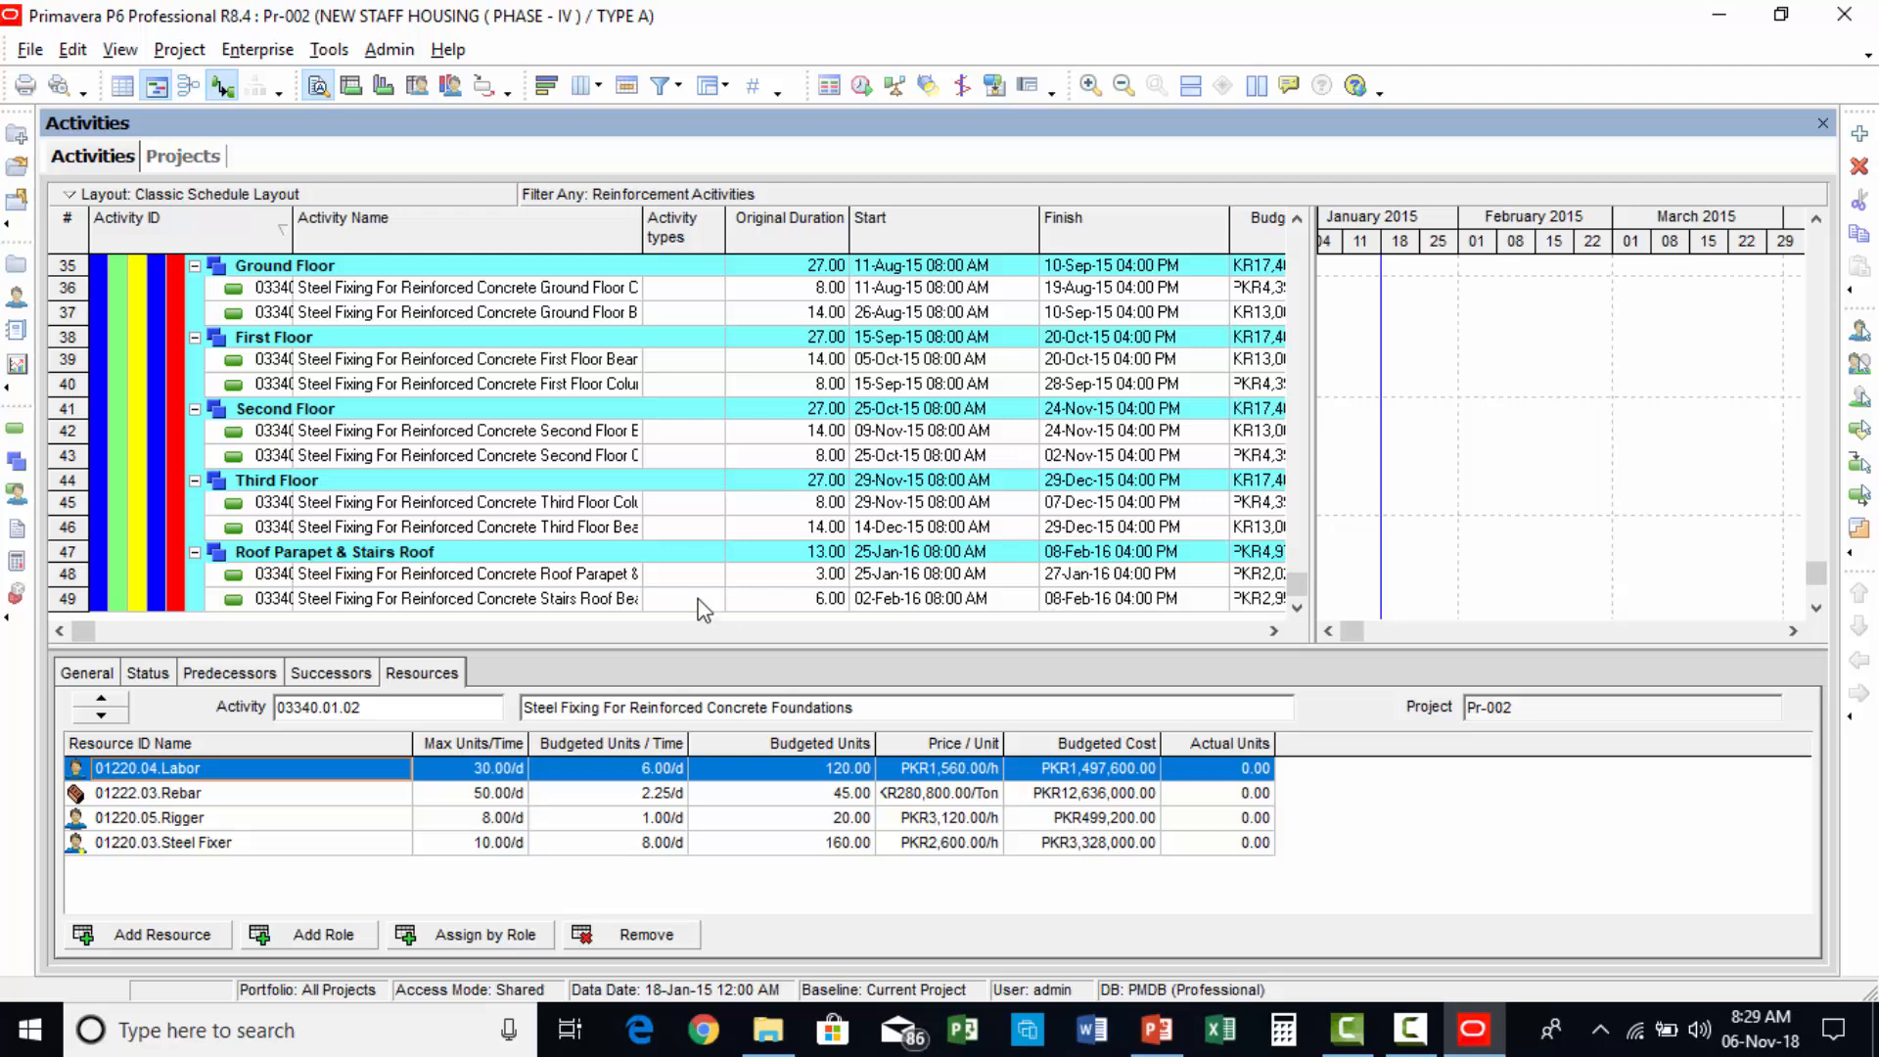
pyautogui.hotkey('ctrl', 'a')
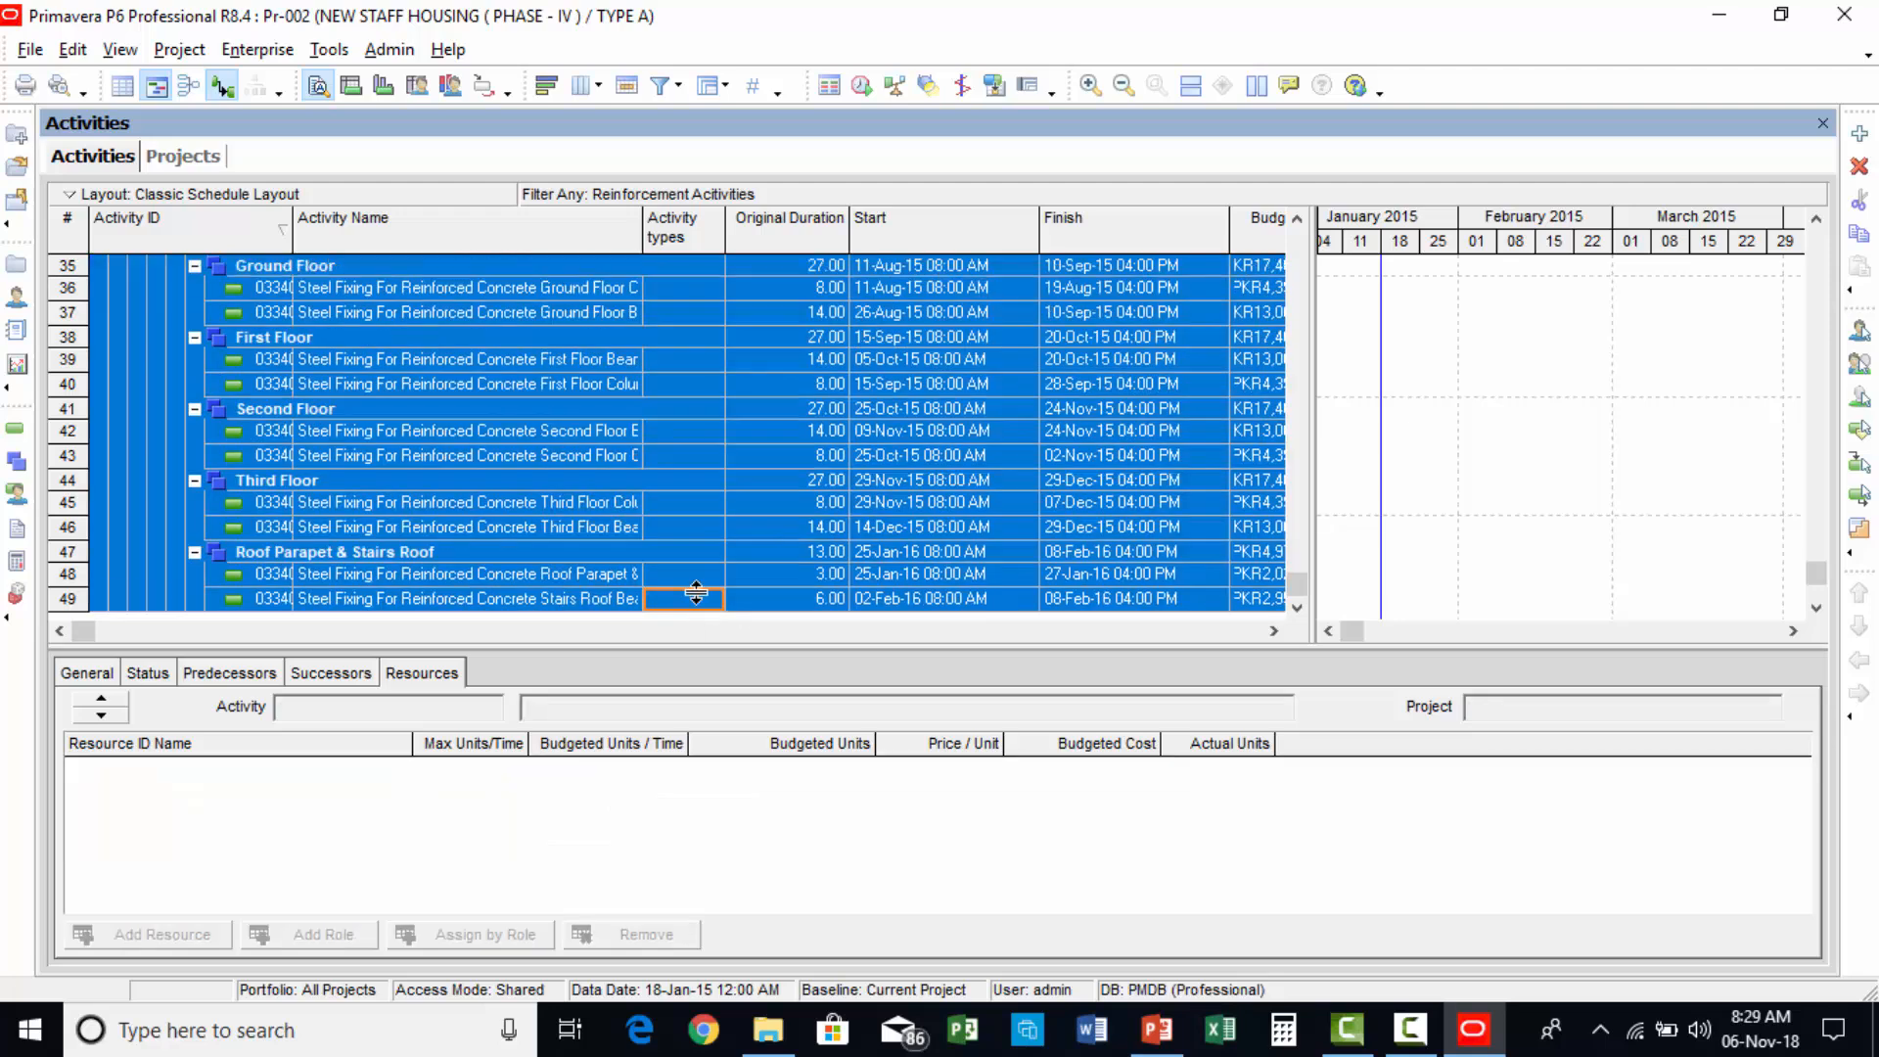
pyautogui.rightClick(693, 600)
pyautogui.click(748, 495)
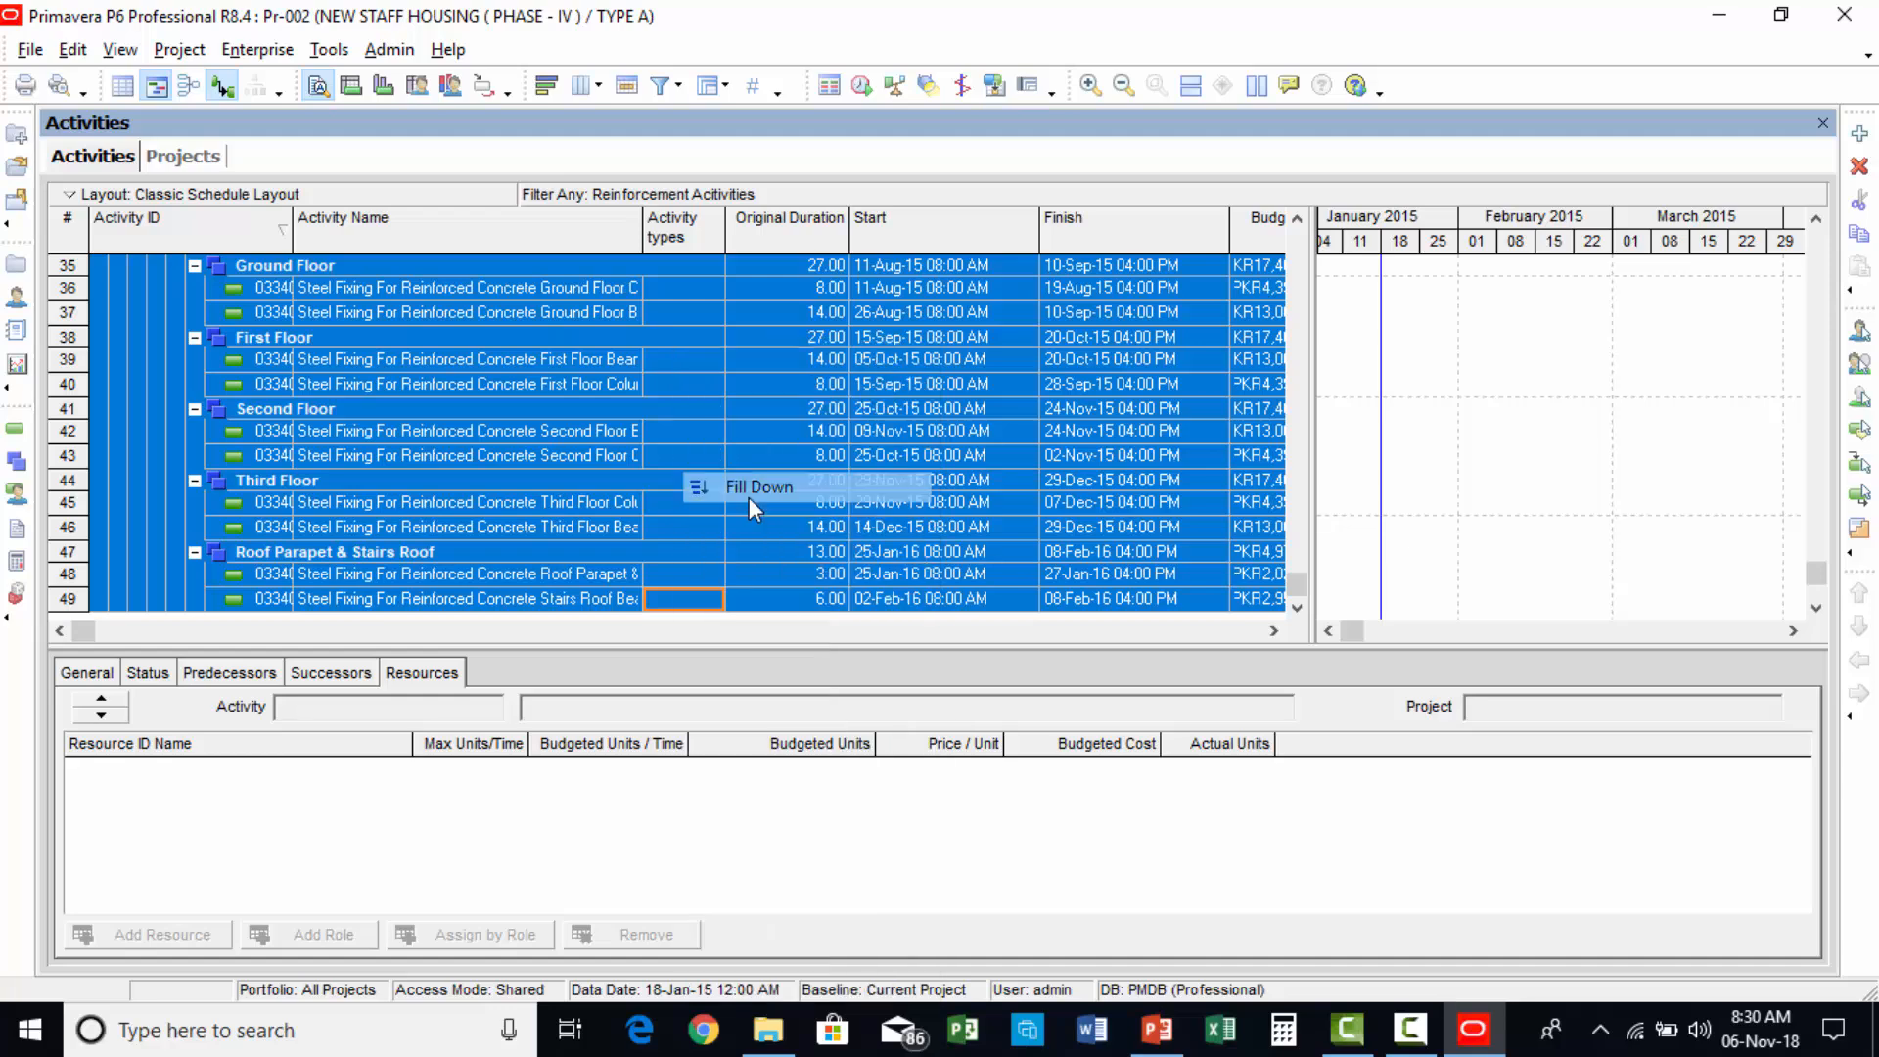
pyautogui.scroll(2, 763, 541)
pyautogui.scroll(6, 764, 541)
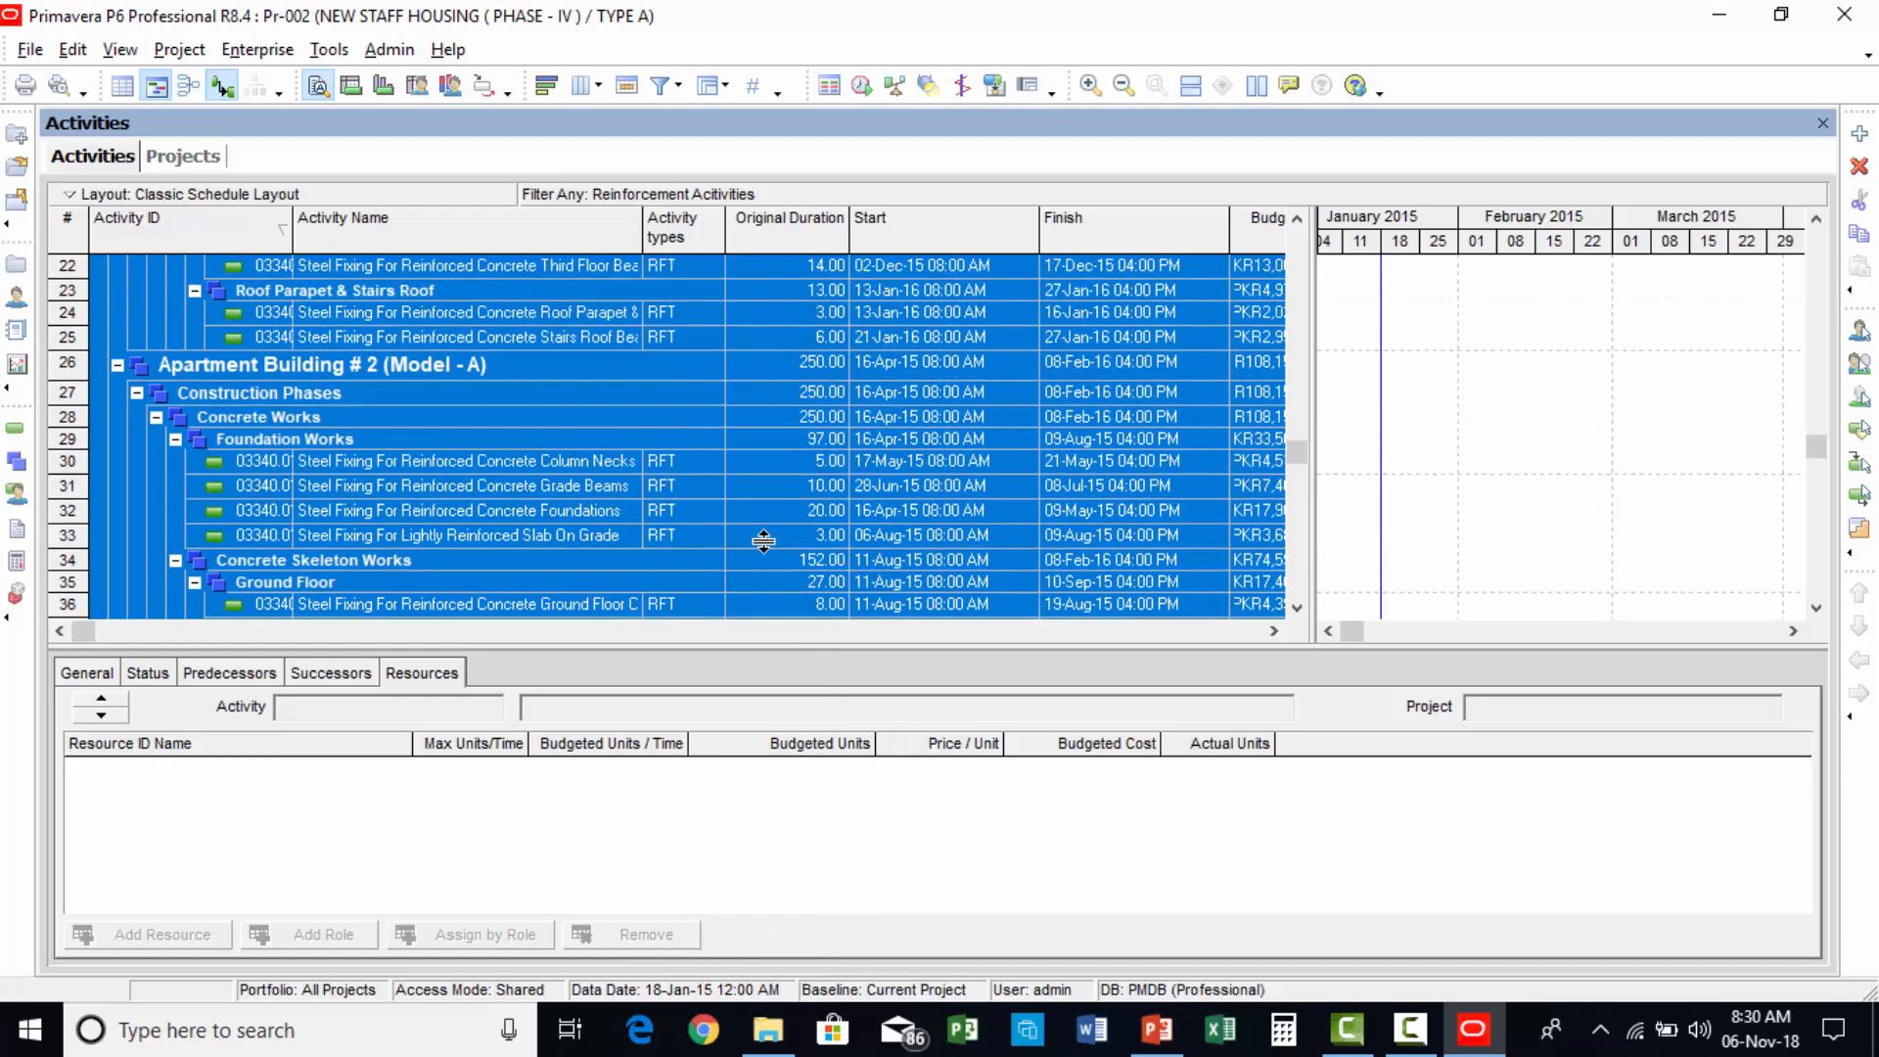
pyautogui.scroll(3, 765, 516)
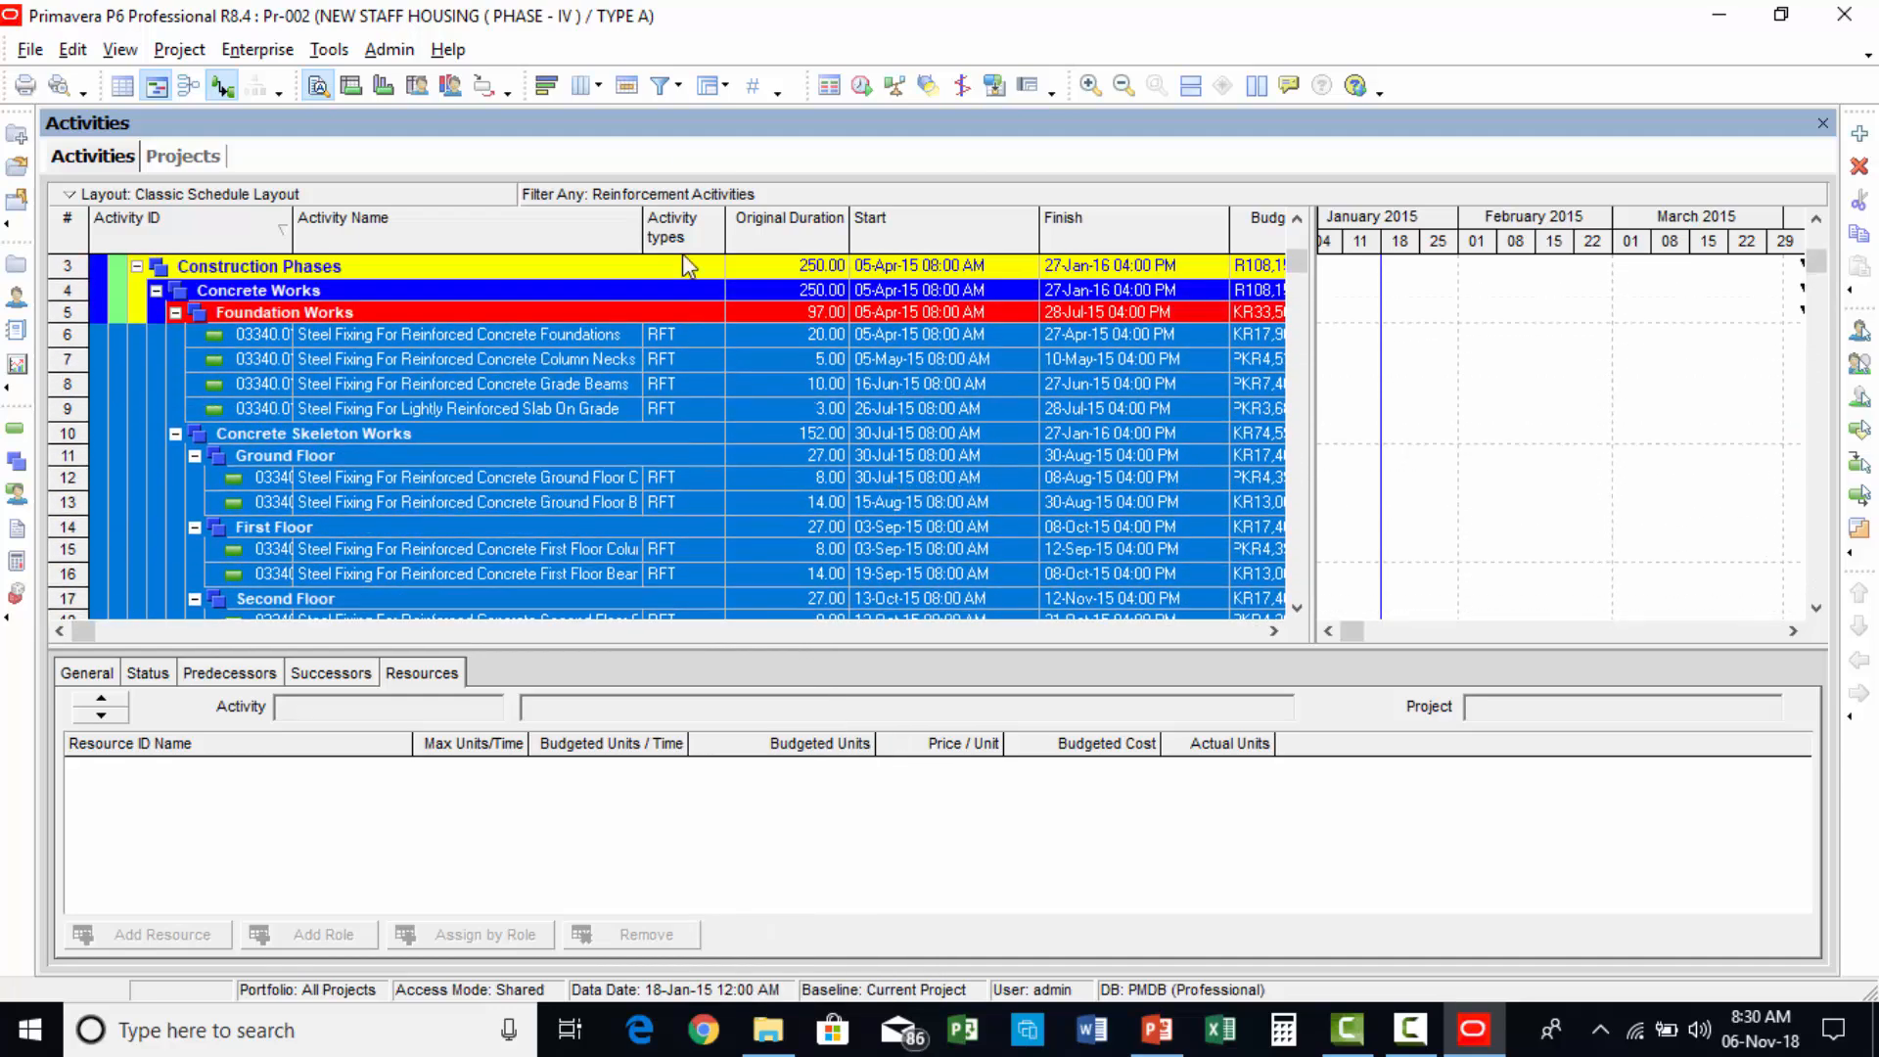
# Switch the layout's filter back to All Activities and close the filter list.
pyautogui.click(672, 91)
pyautogui.click(691, 271)
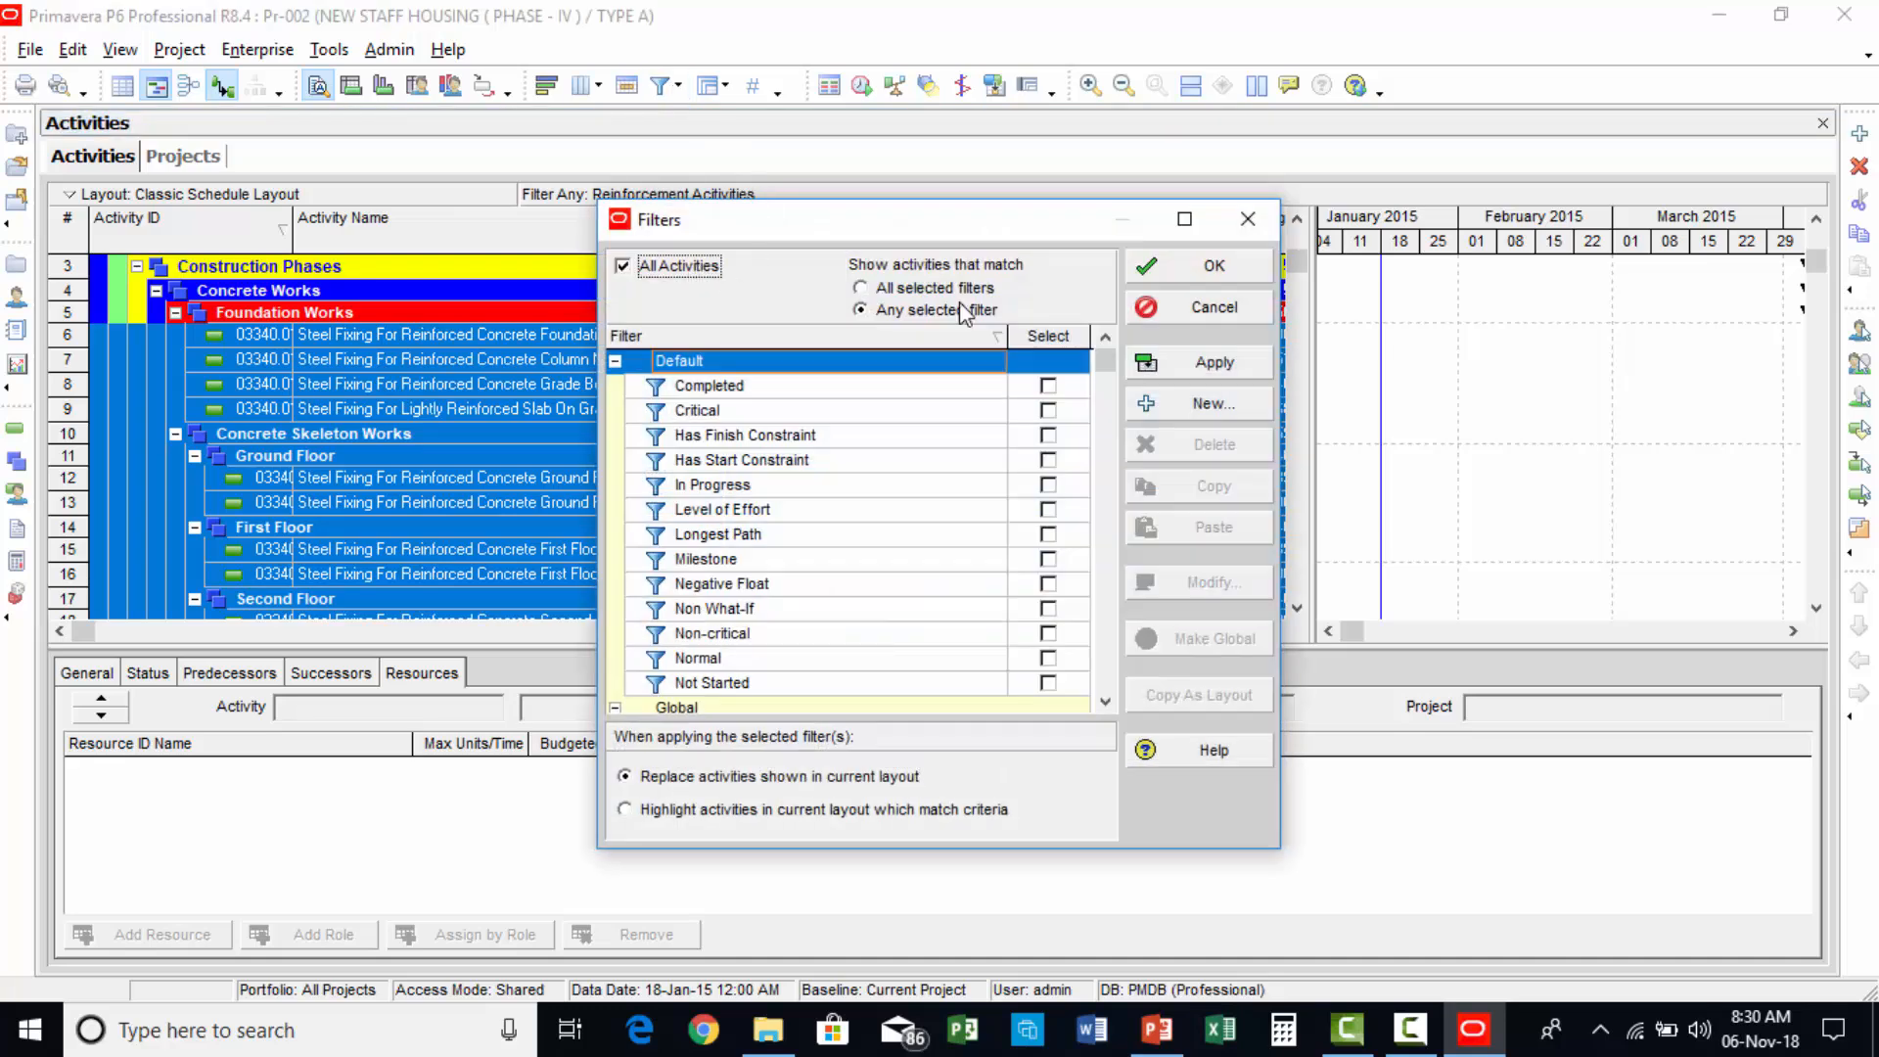
pyautogui.click(1239, 361)
pyautogui.click(1212, 265)
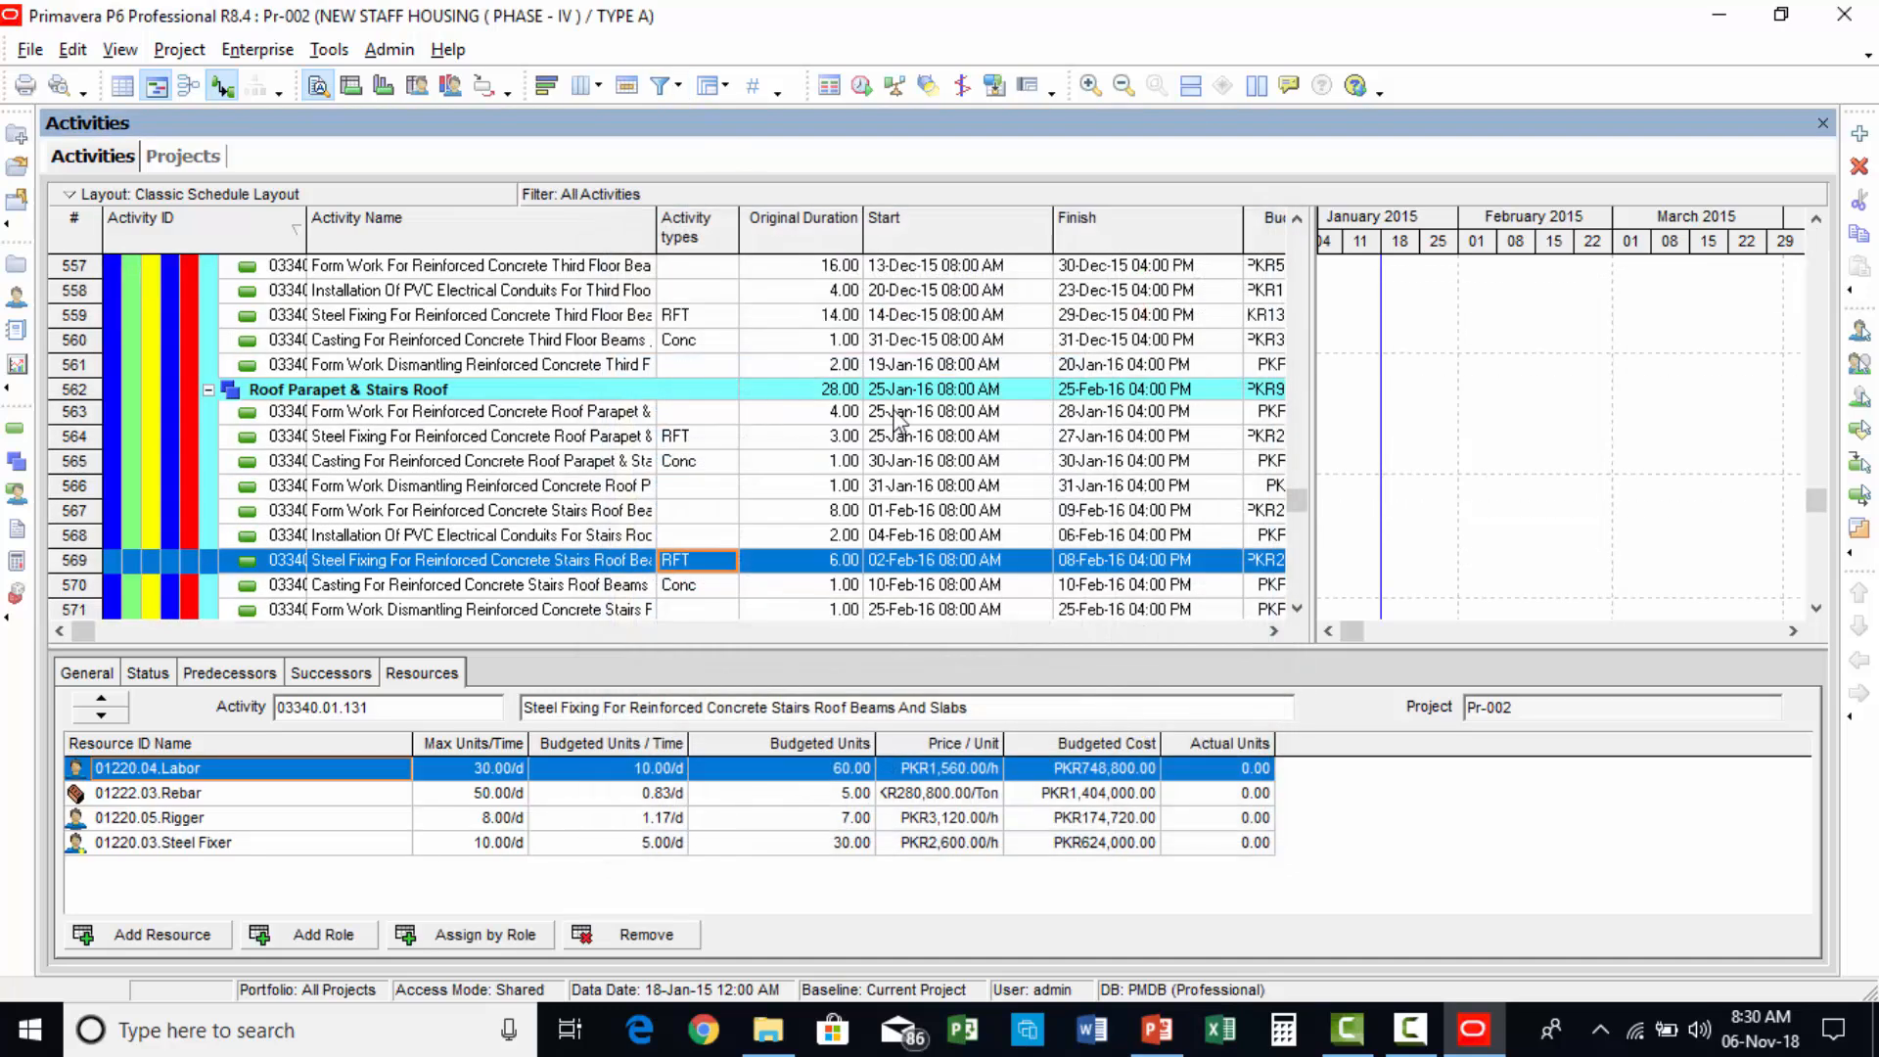
# Group the activities by the Activity types code instead of WBS and apply the grouping to the layout.
pyautogui.scroll(3, 894, 409)
pyautogui.scroll(1, 894, 409)
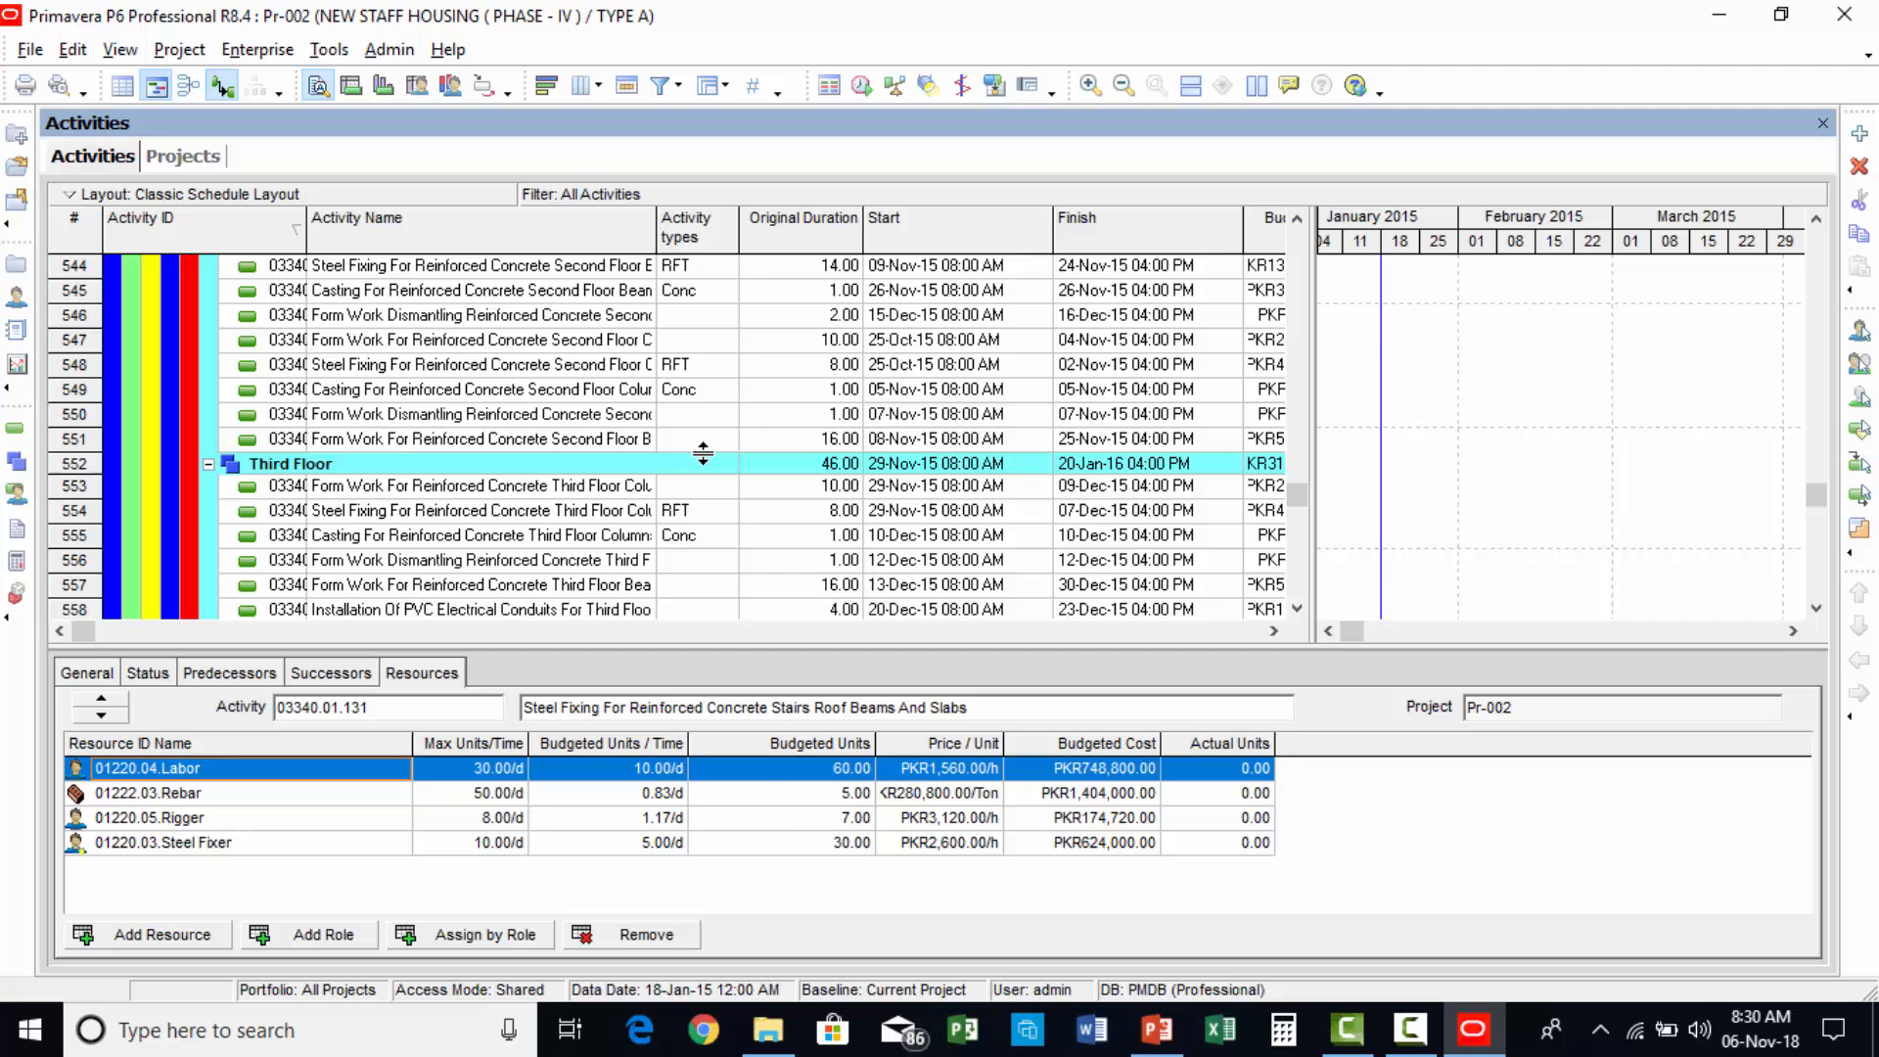
pyautogui.rightClick(643, 406)
pyautogui.click(739, 883)
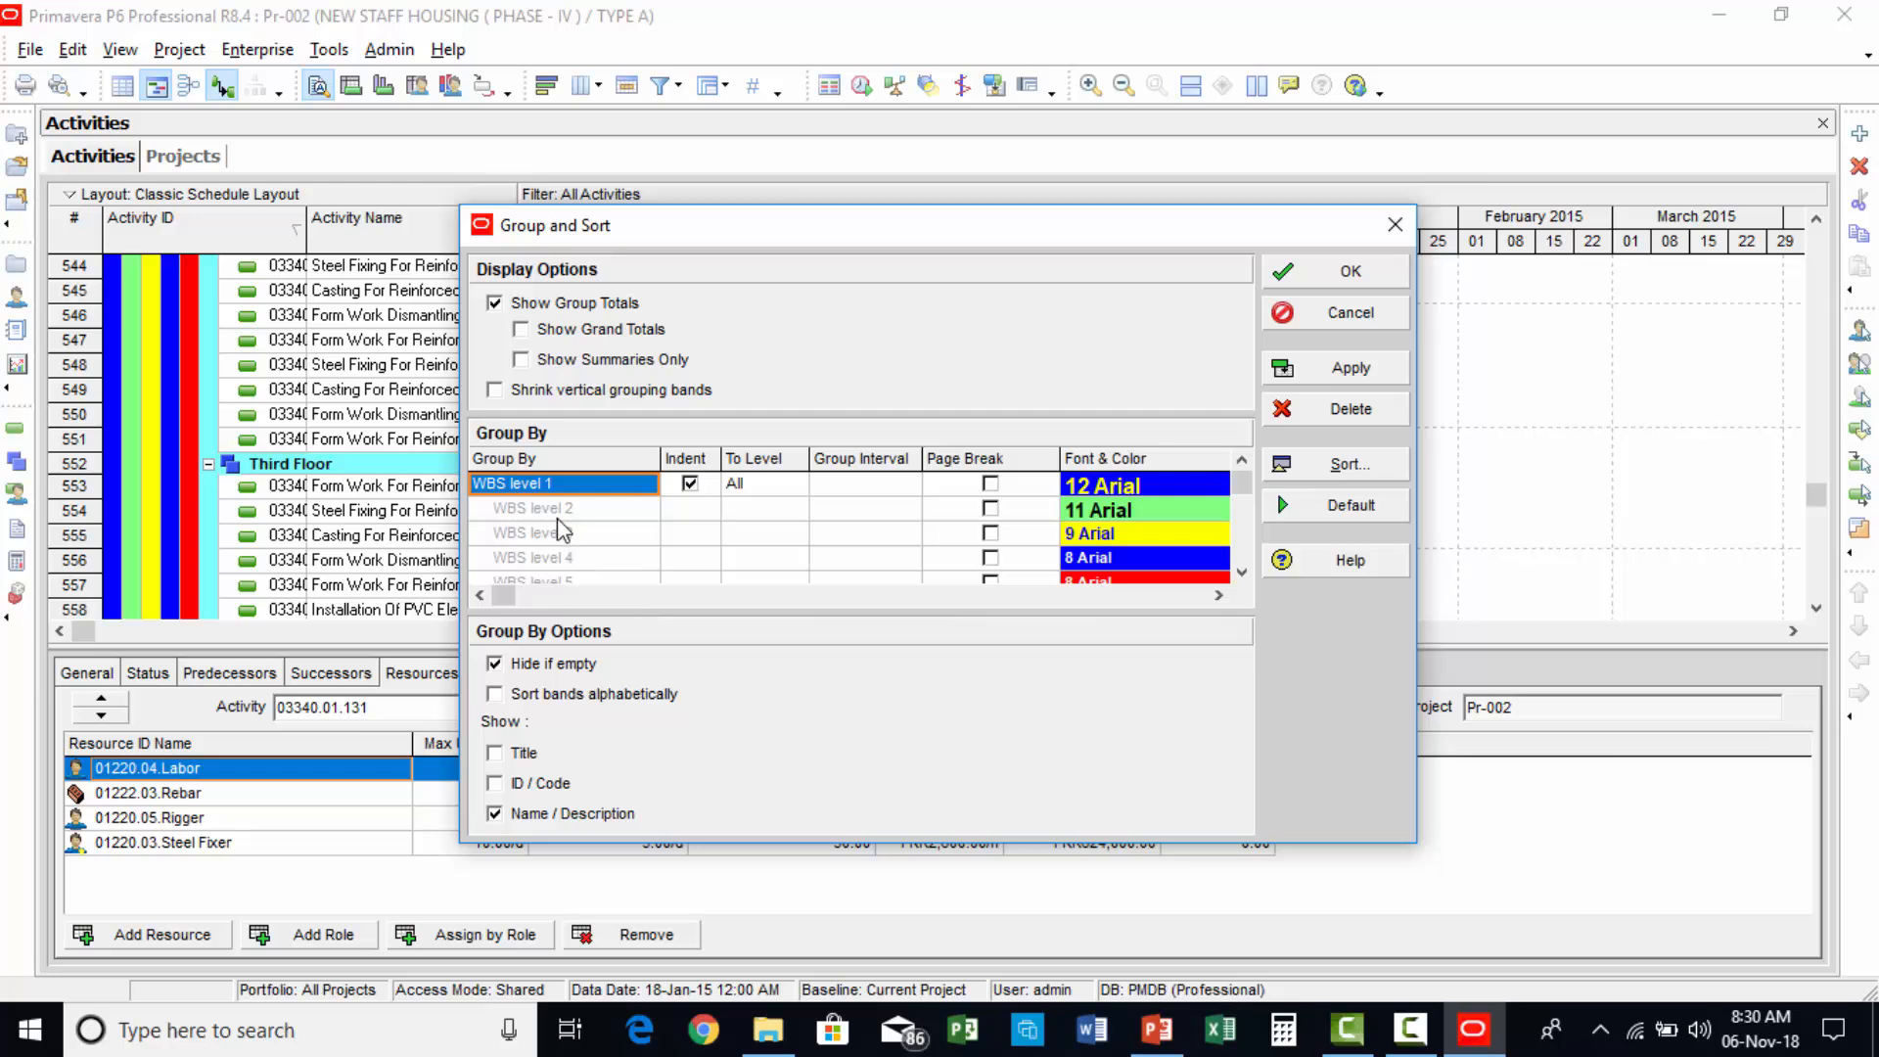
pyautogui.click(596, 494)
pyautogui.click(597, 495)
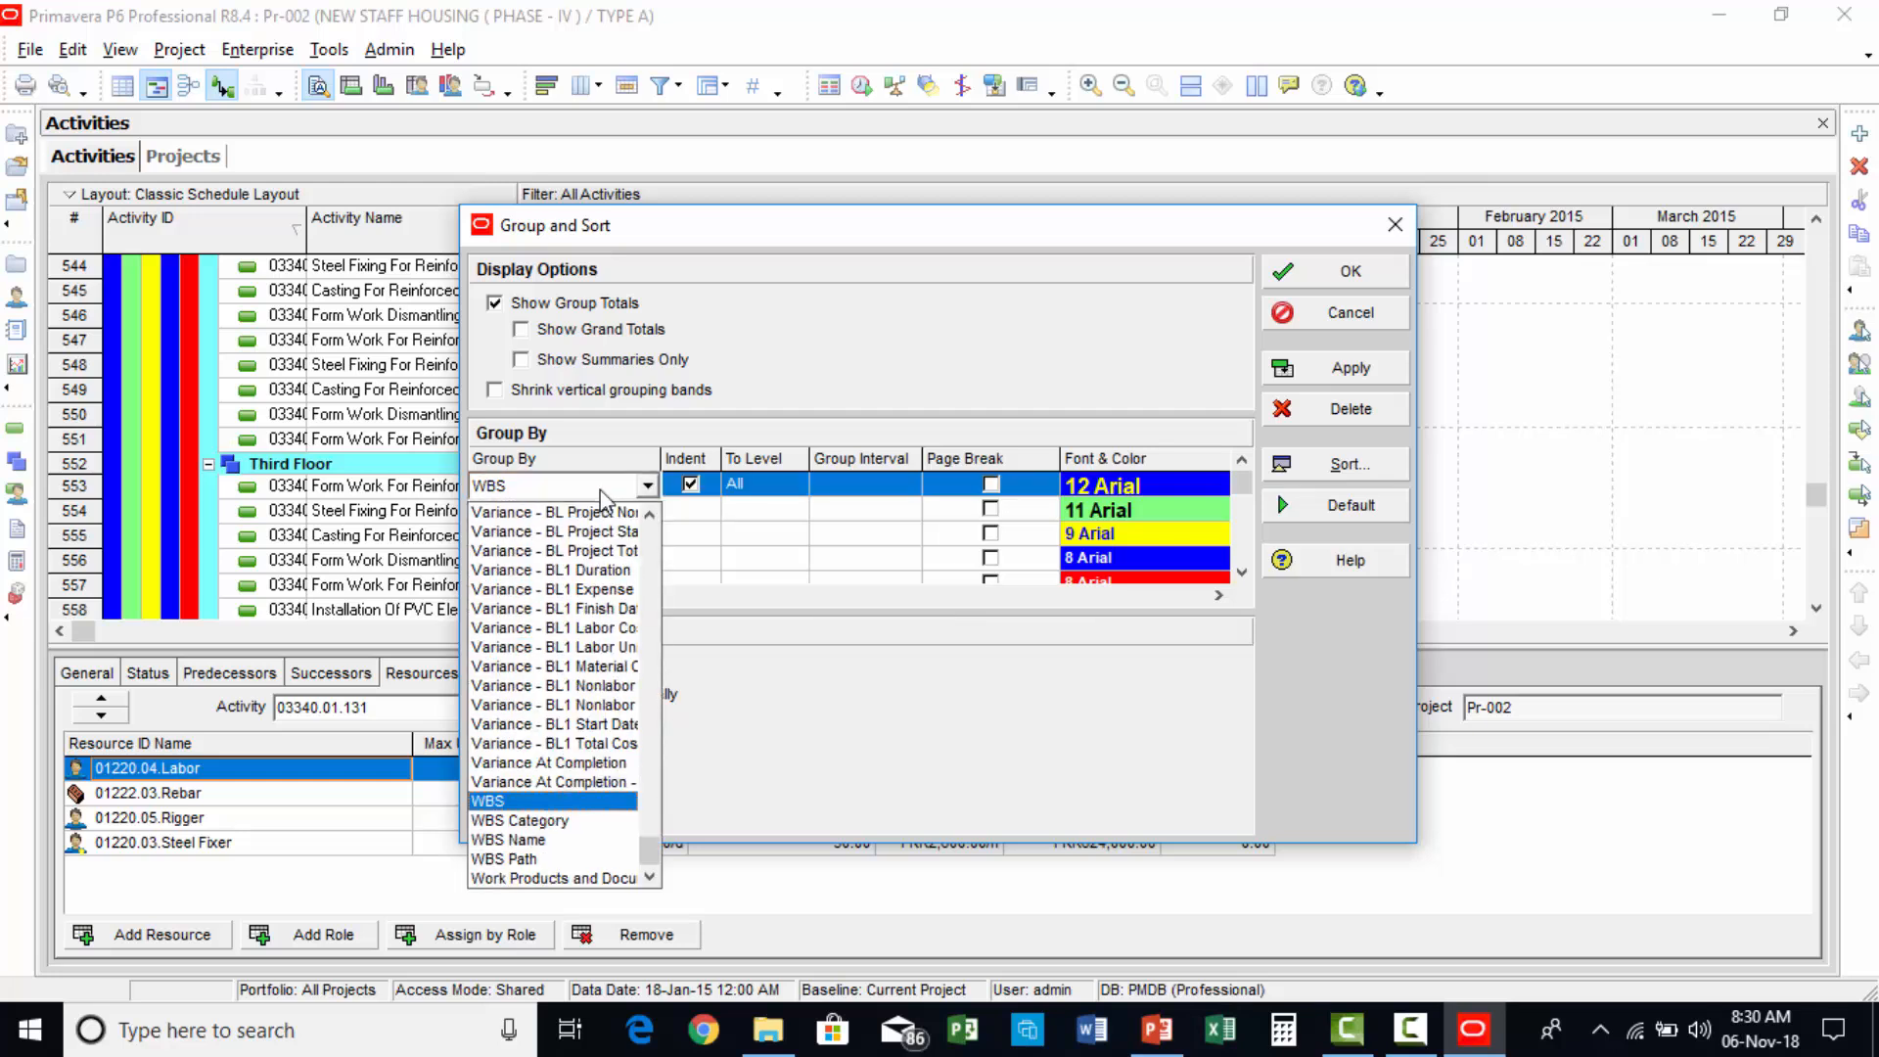
pyautogui.press('a')
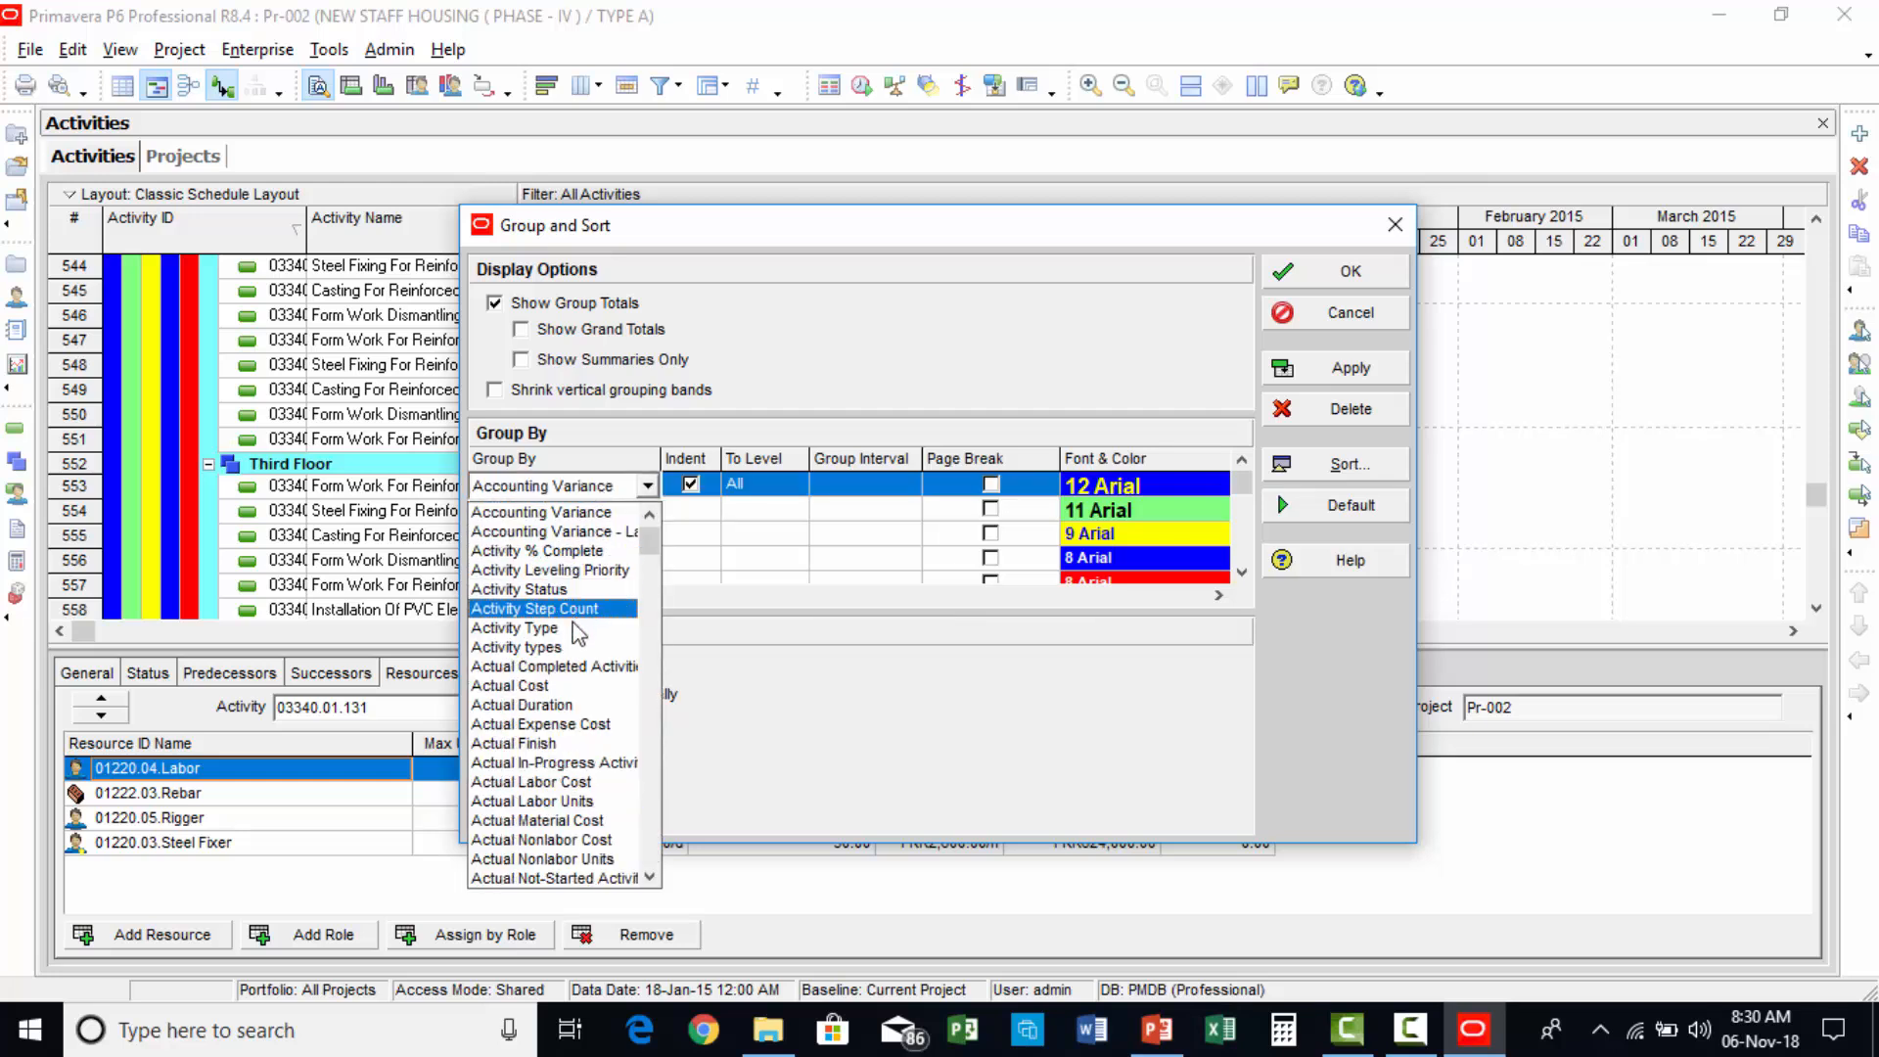
pyautogui.click(531, 649)
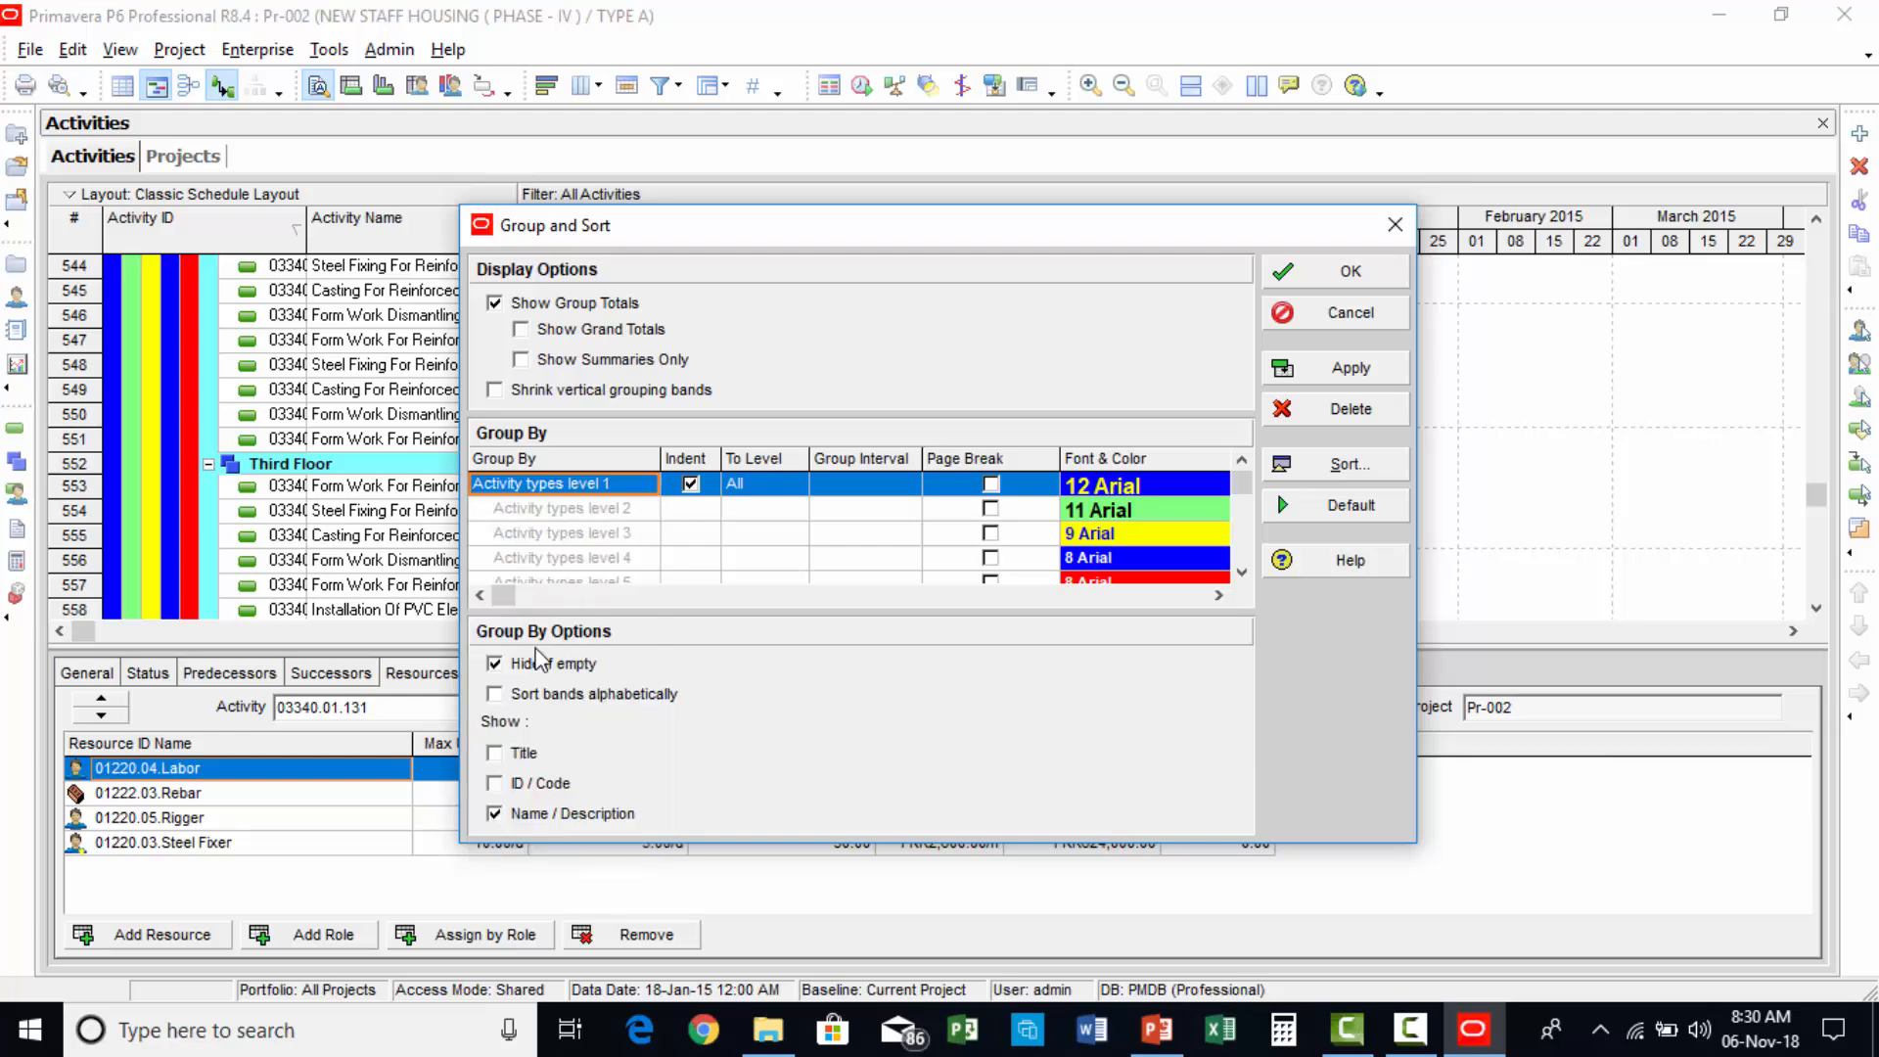
pyautogui.click(1348, 368)
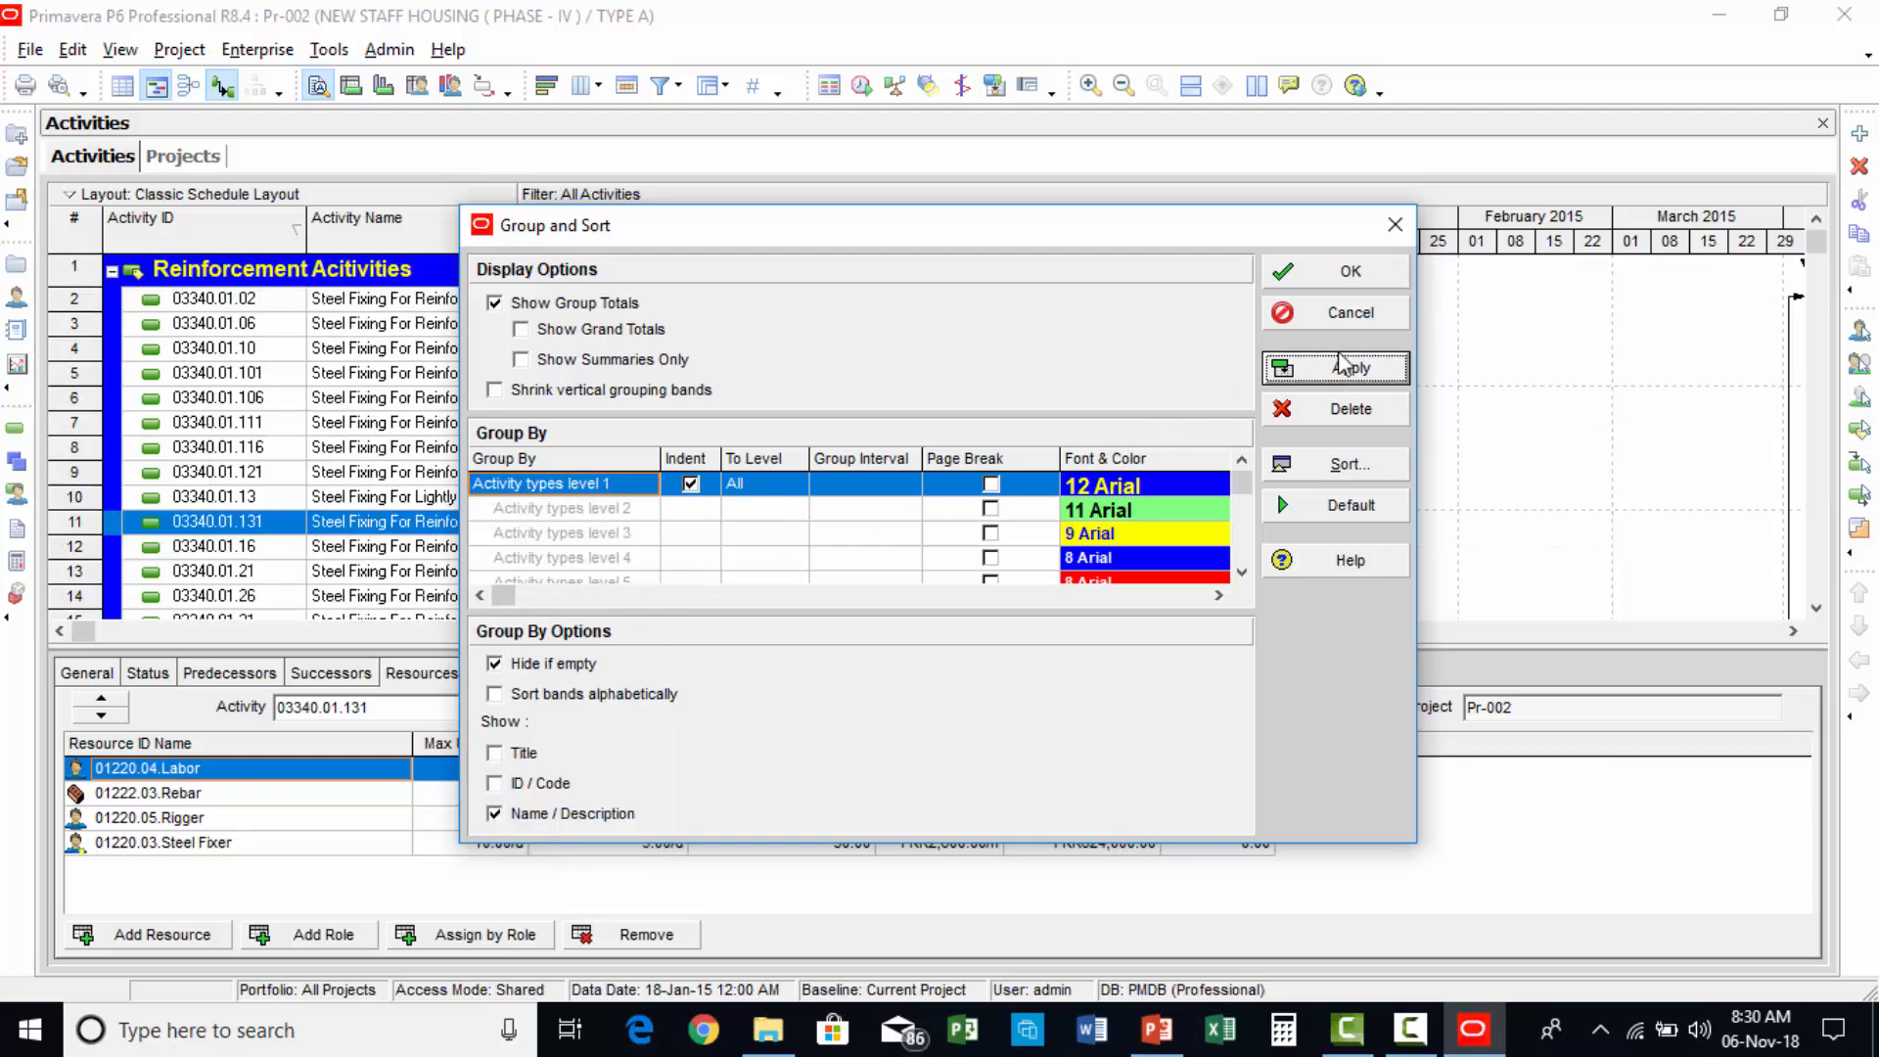
pyautogui.click(1346, 273)
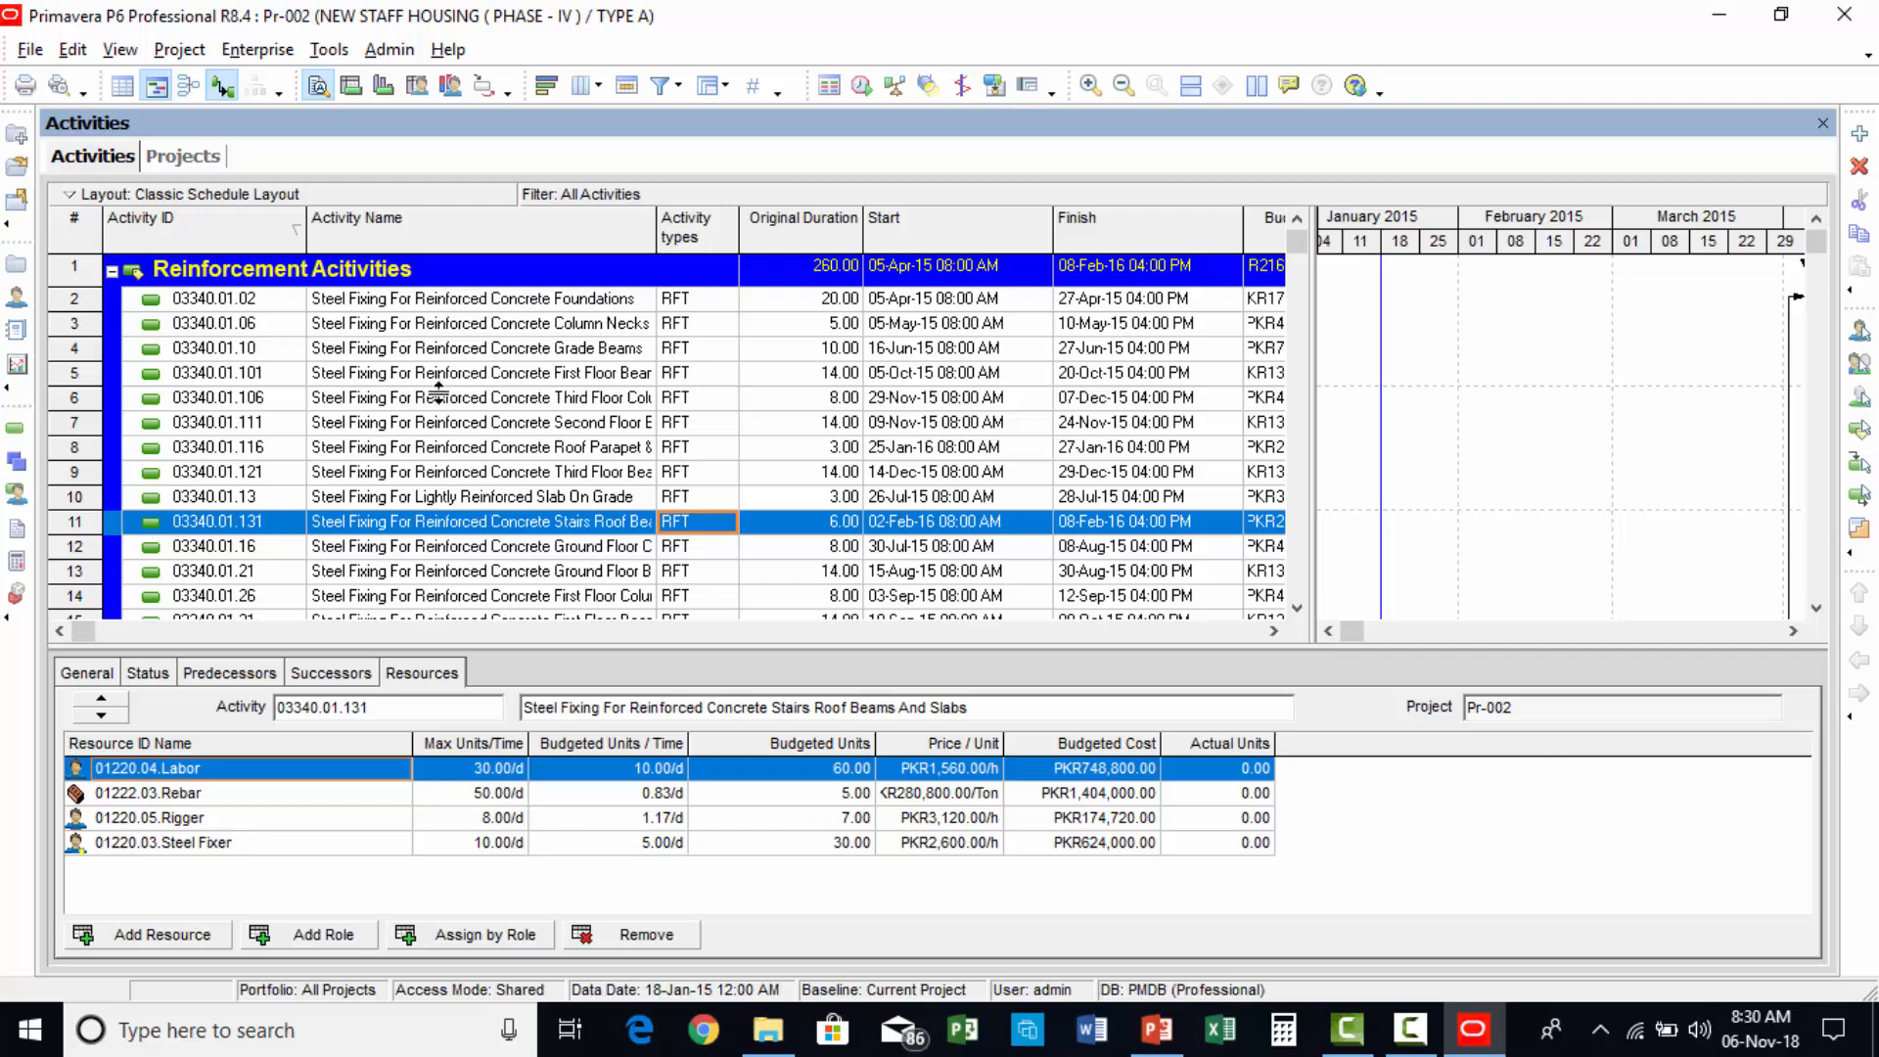
# Review the activities grouped under the reinforcement and concrete code values and those without an assigned activity type.
pyautogui.scroll(-9, 438, 393)
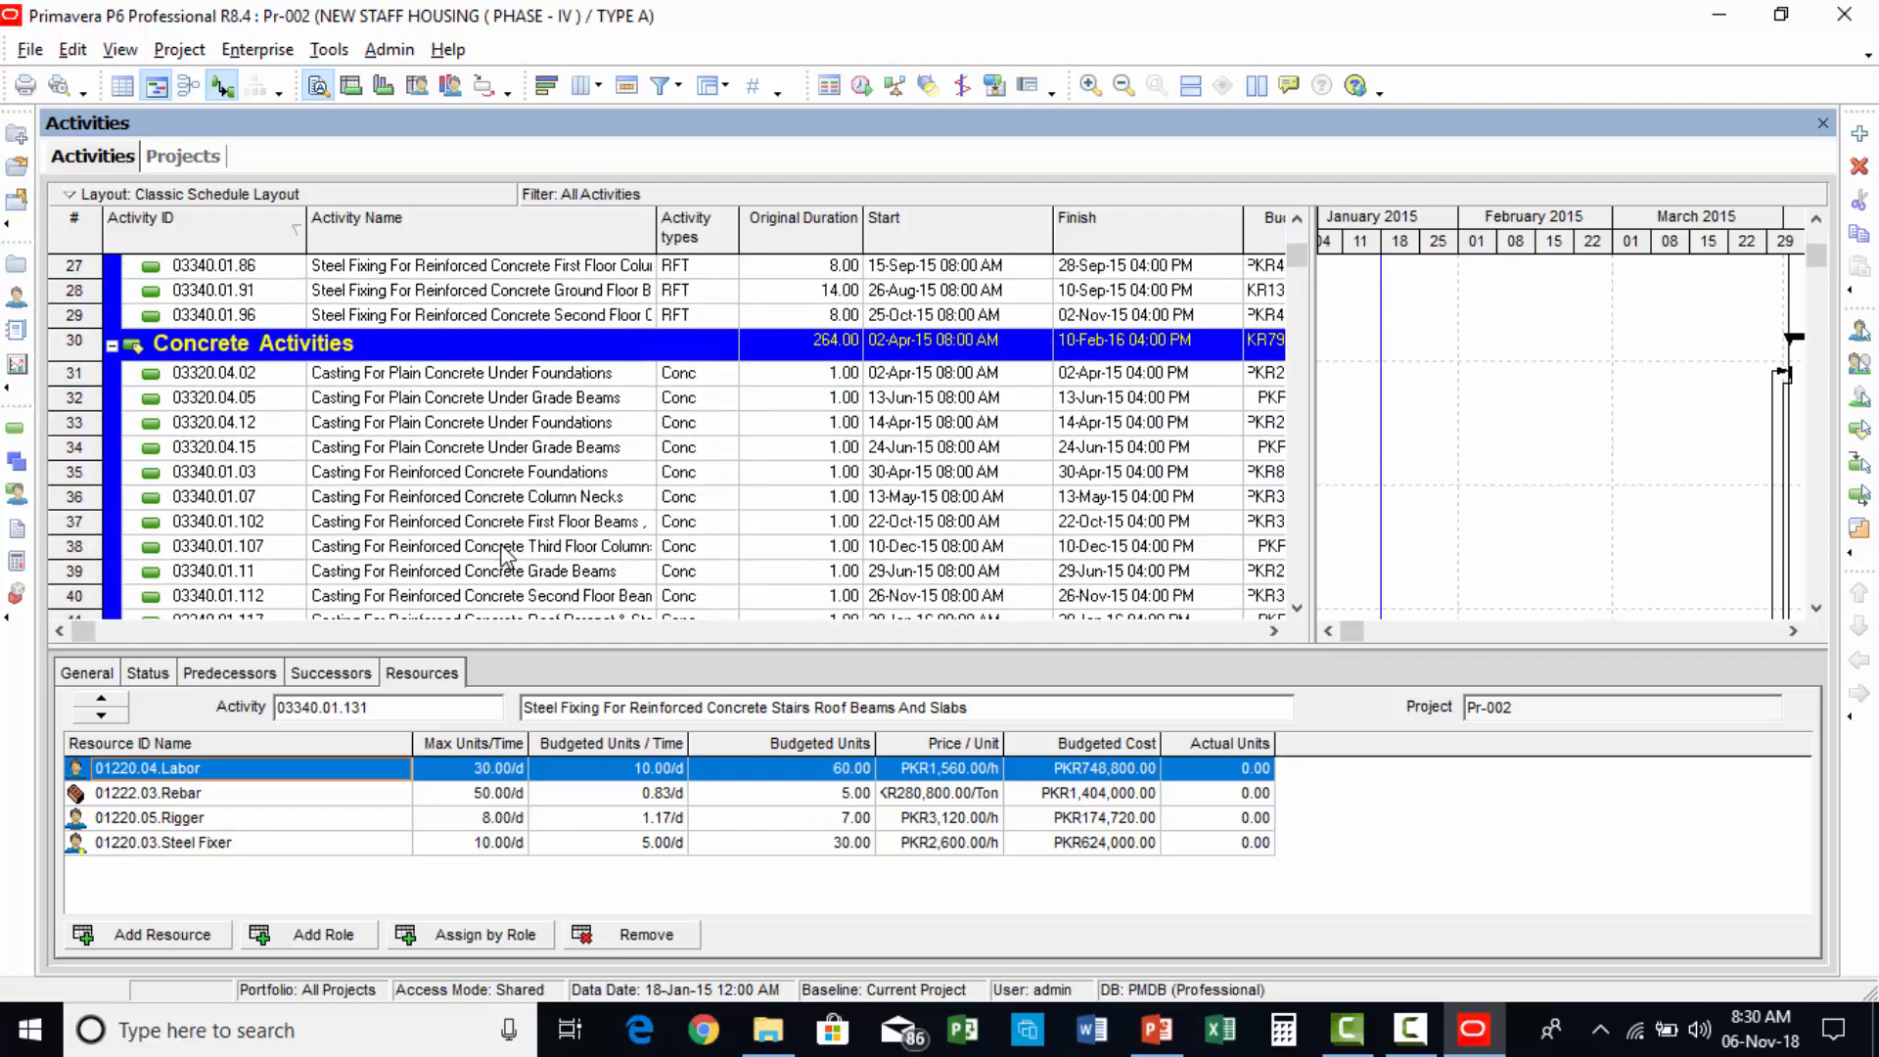
pyautogui.scroll(9, 504, 553)
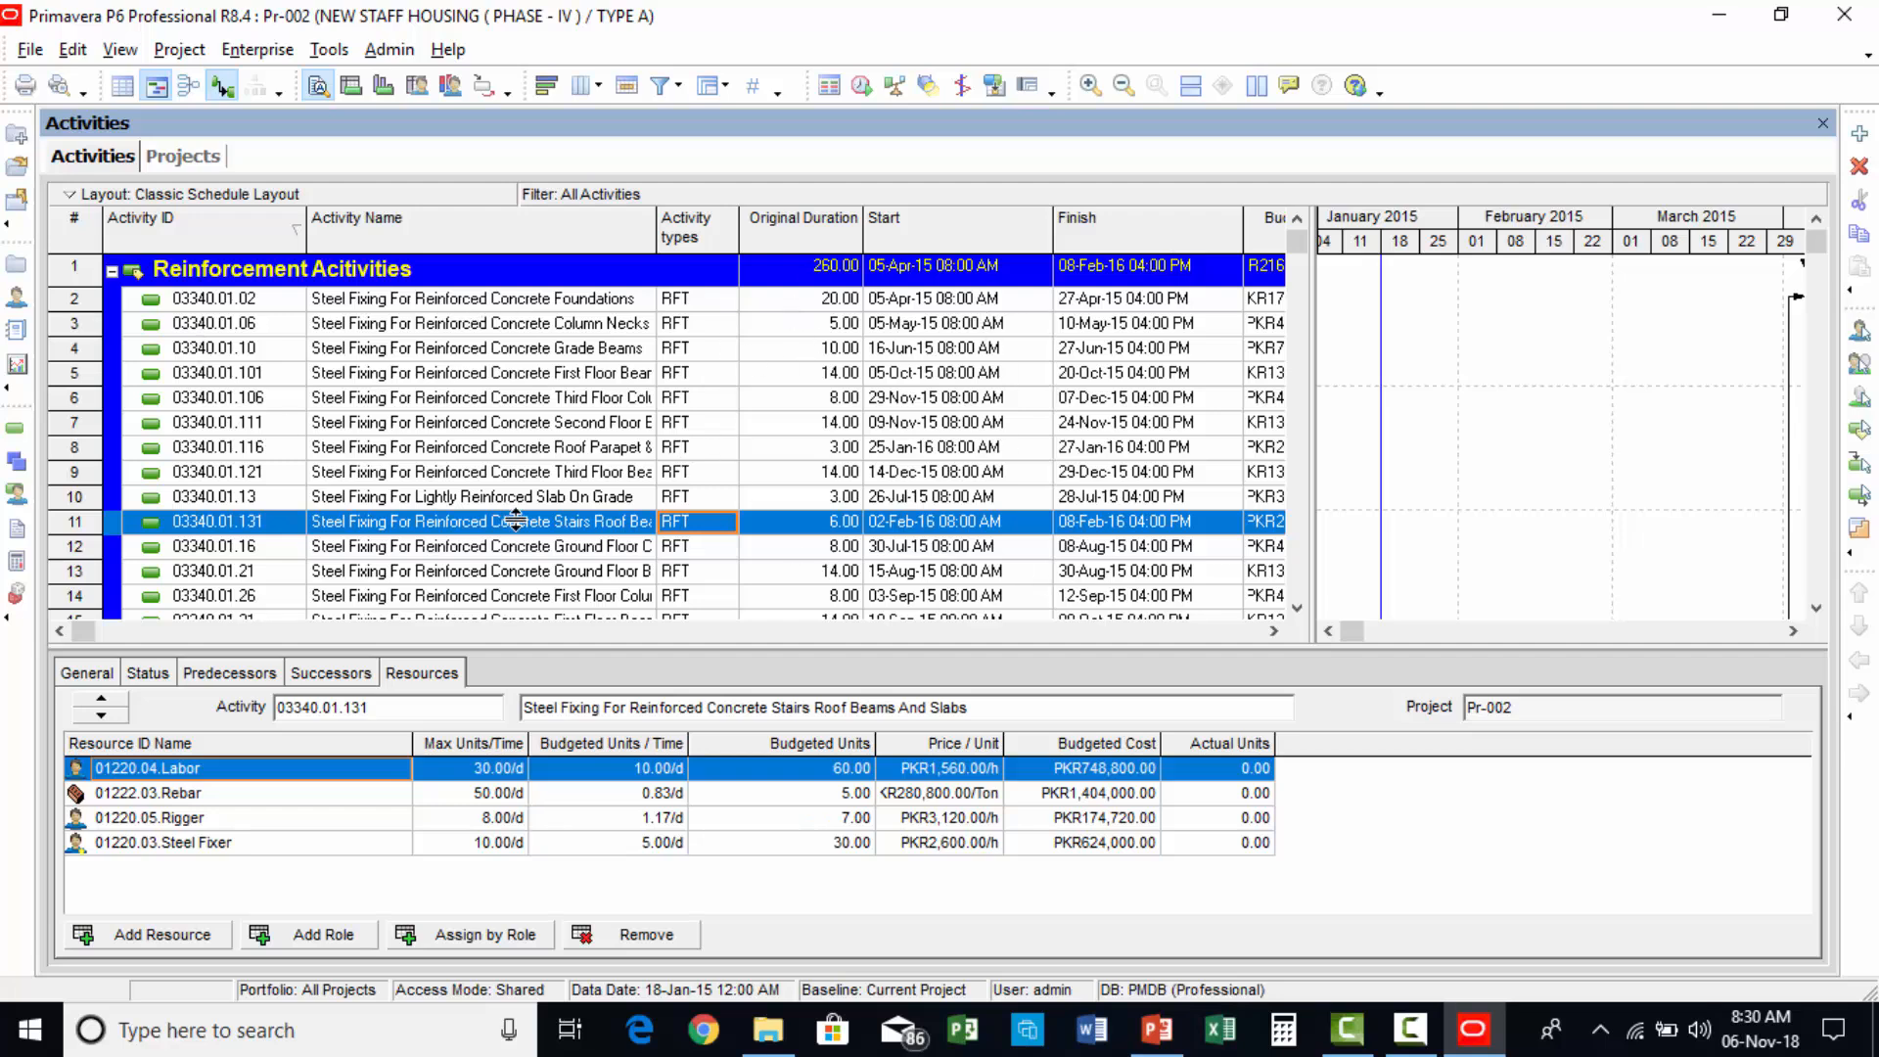
pyautogui.scroll(-7, 516, 522)
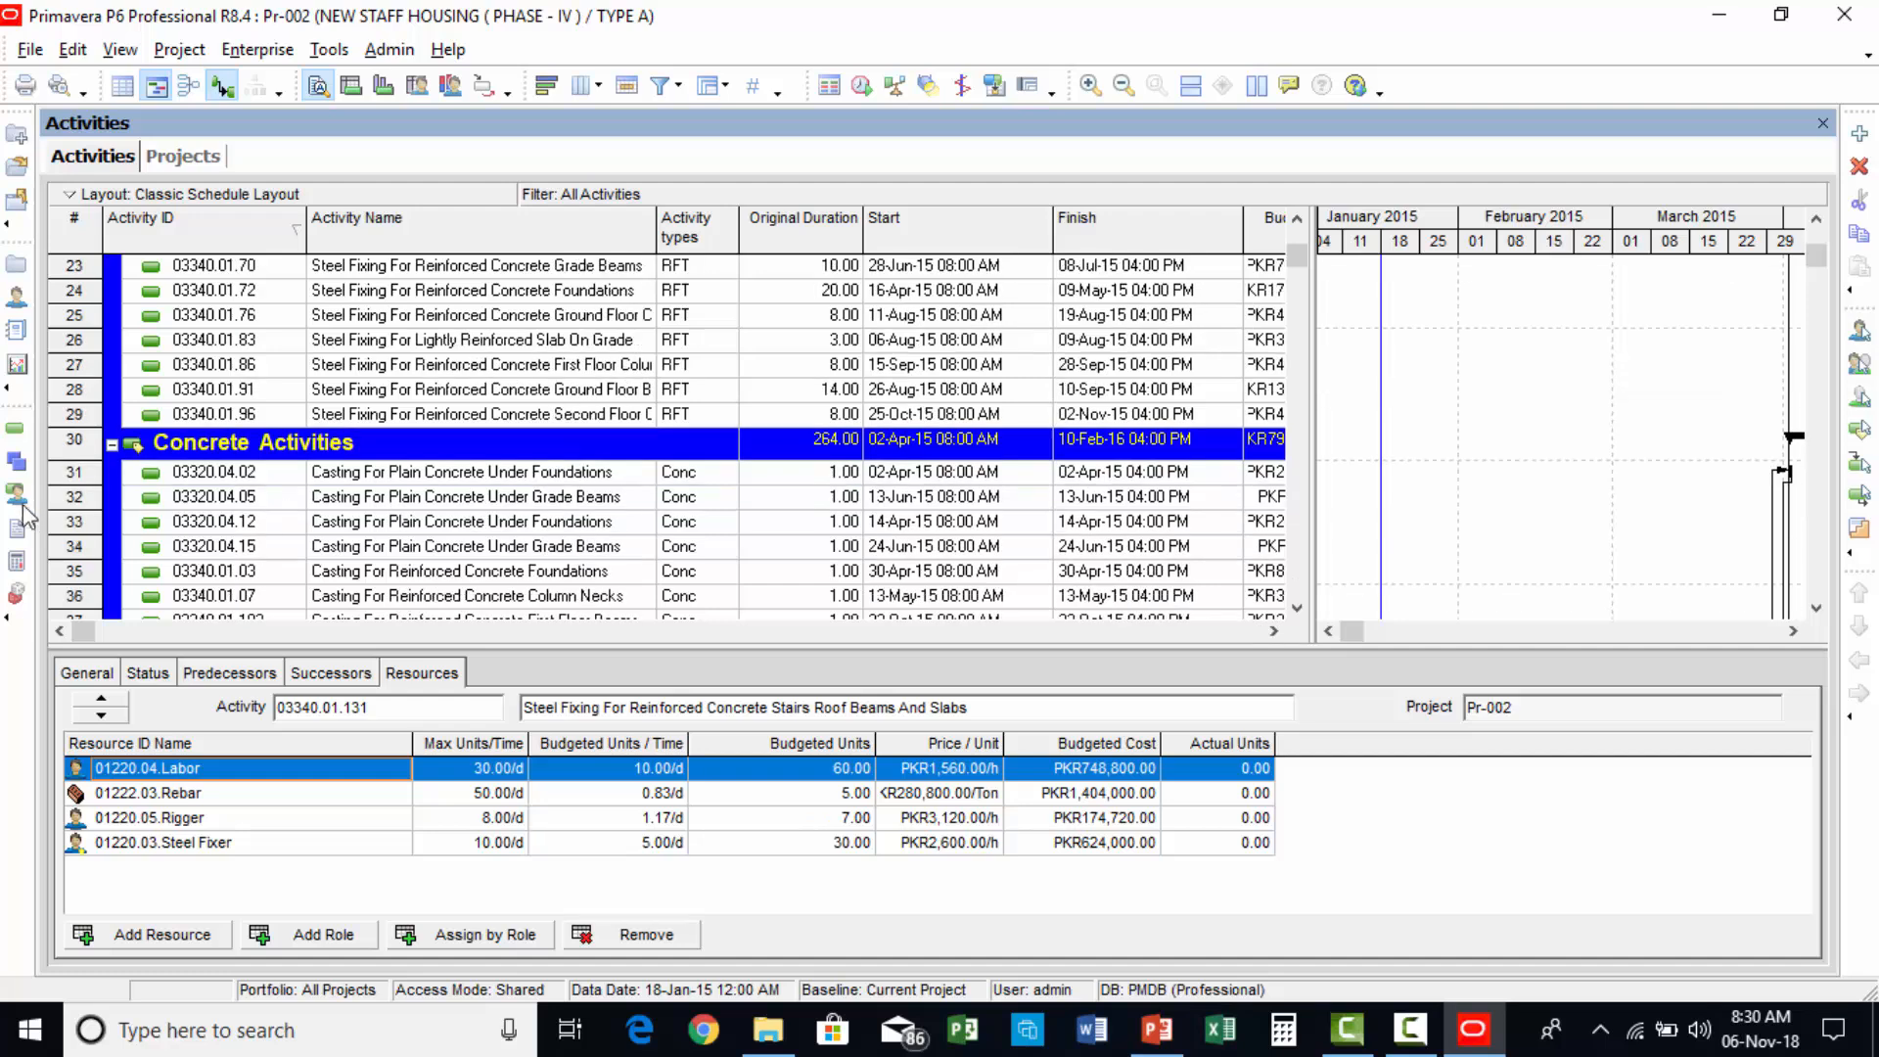
pyautogui.scroll(-2, 432, 460)
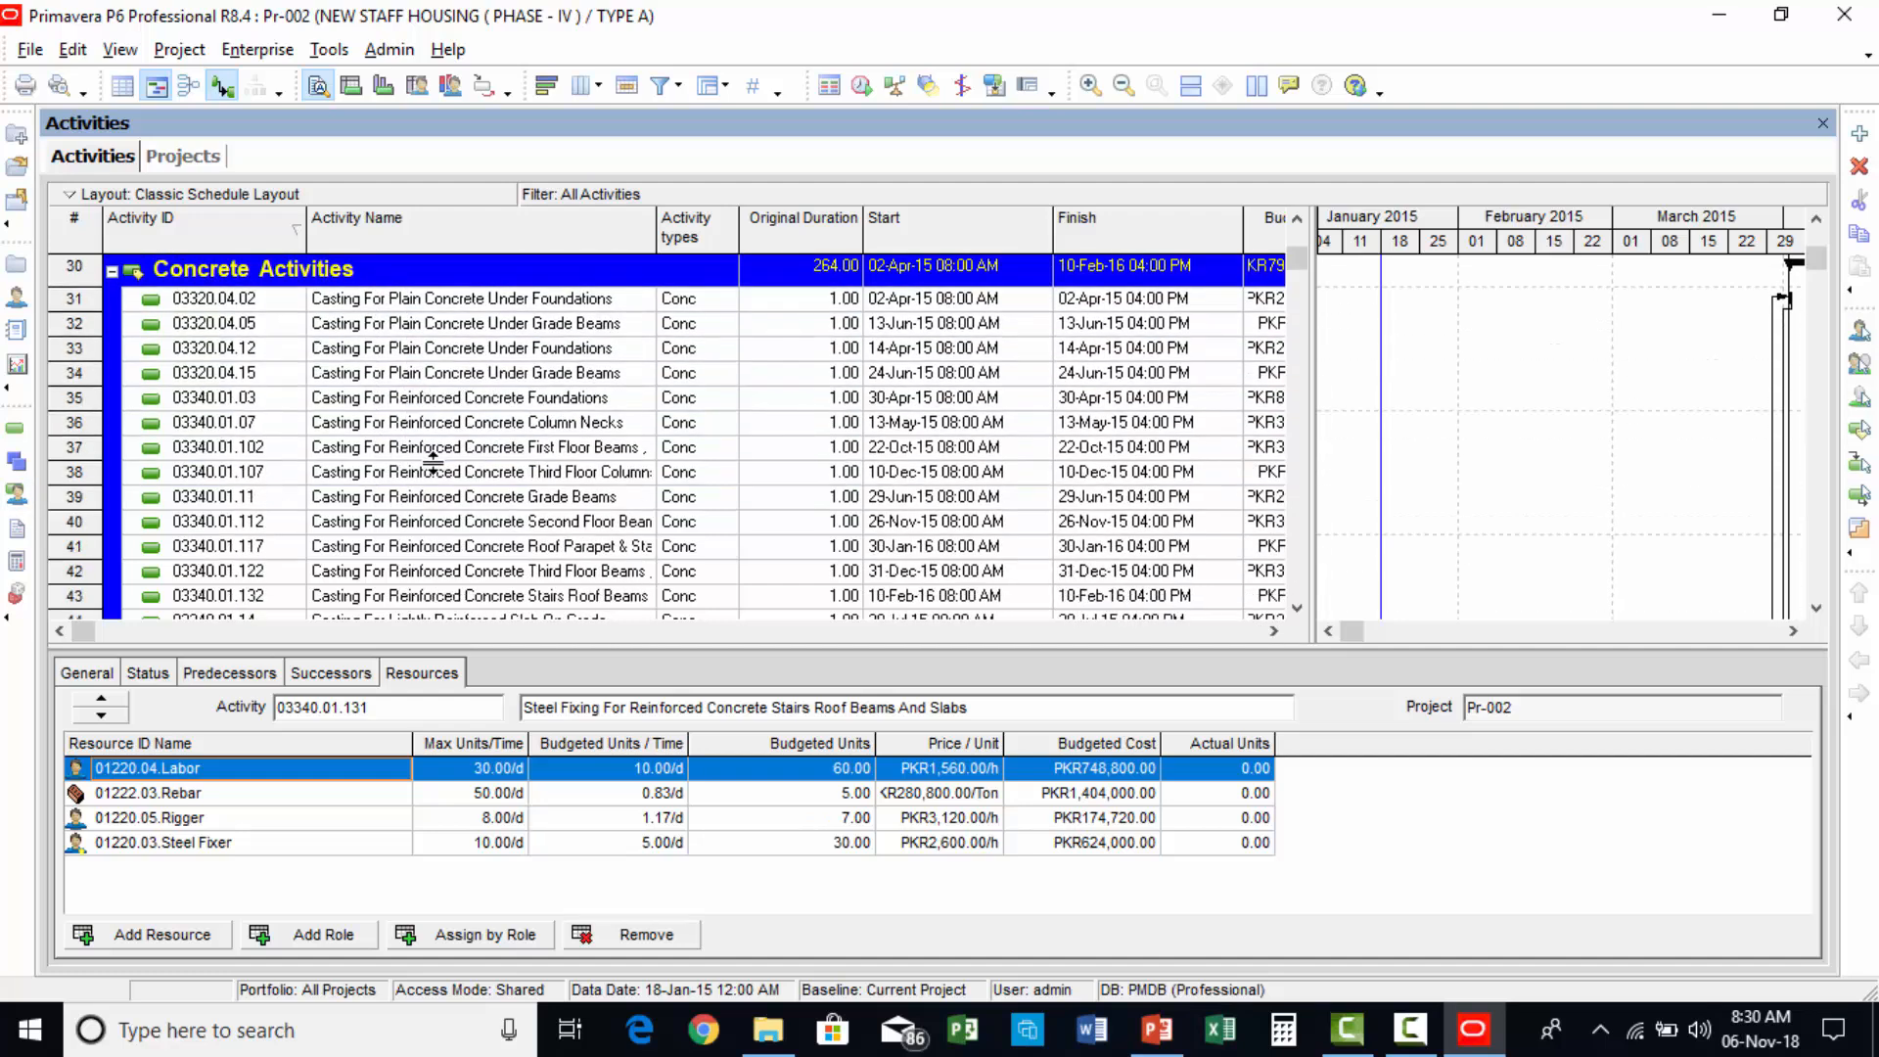
pyautogui.scroll(-9, 432, 460)
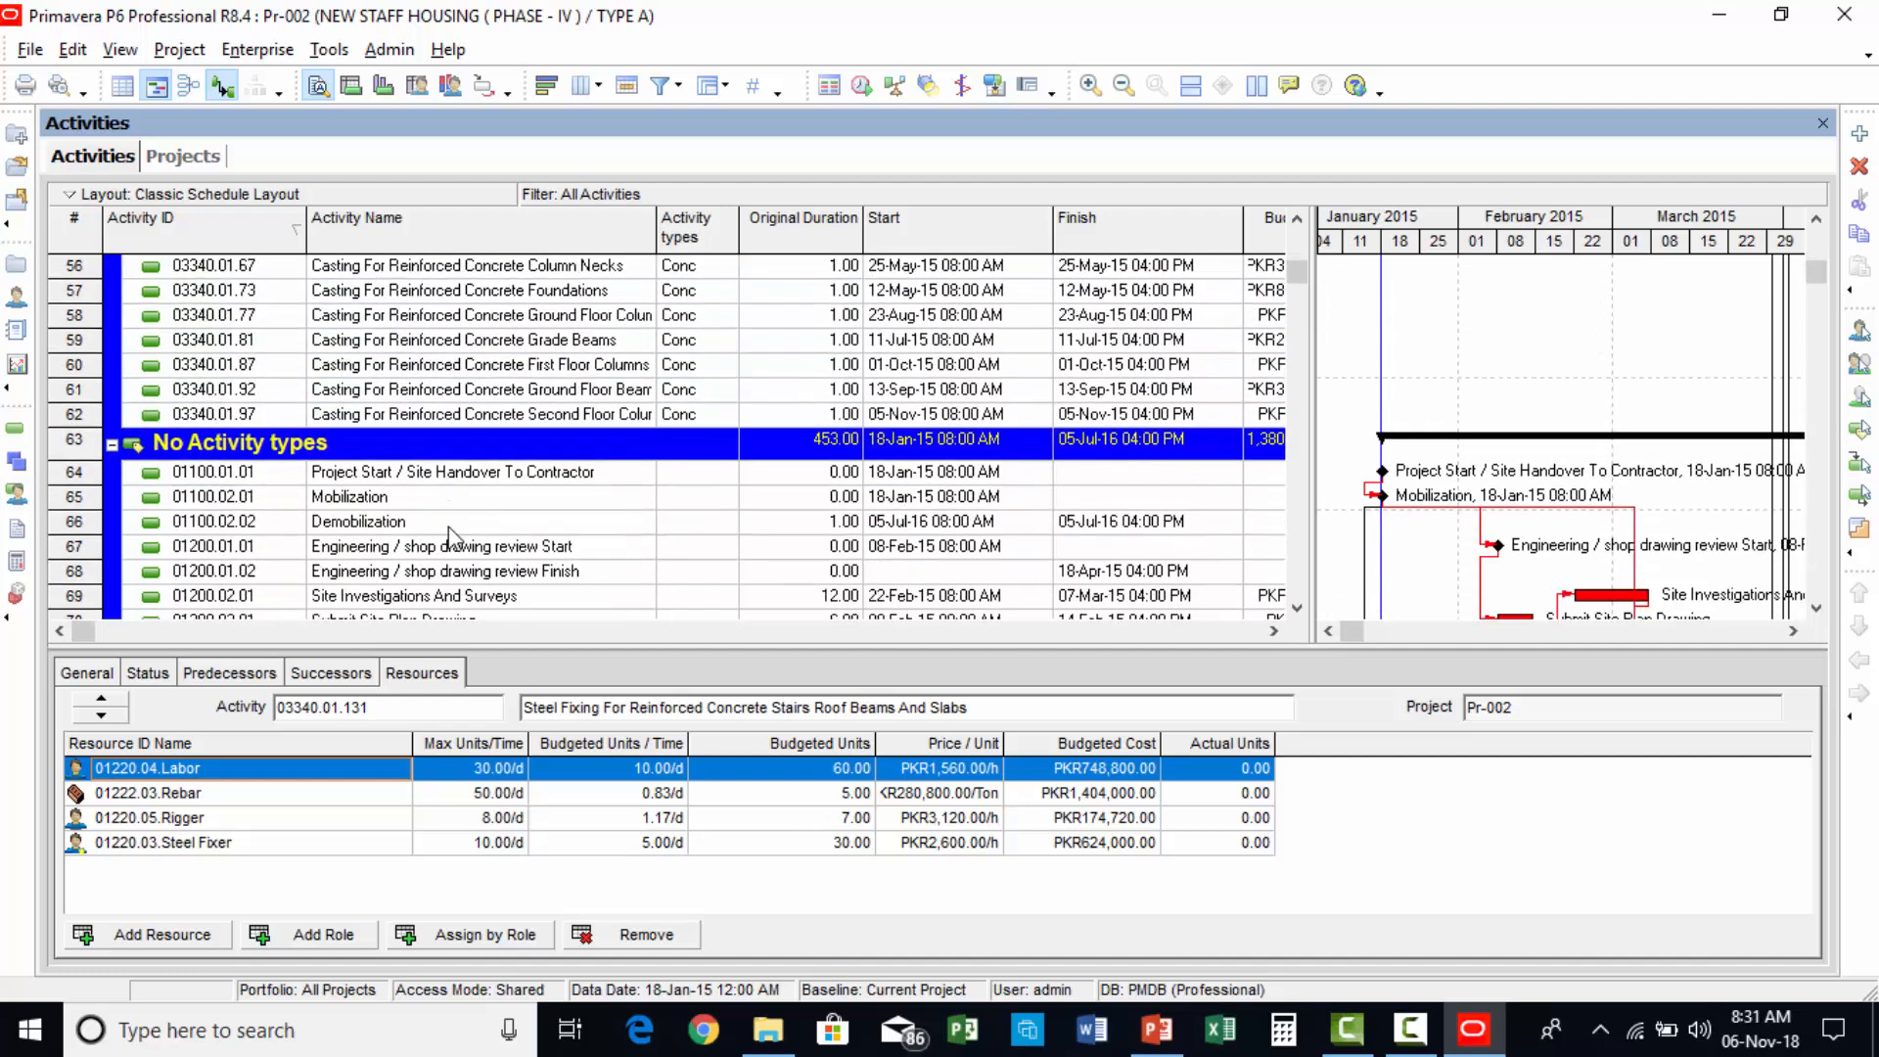
pyautogui.scroll(-1, 452, 537)
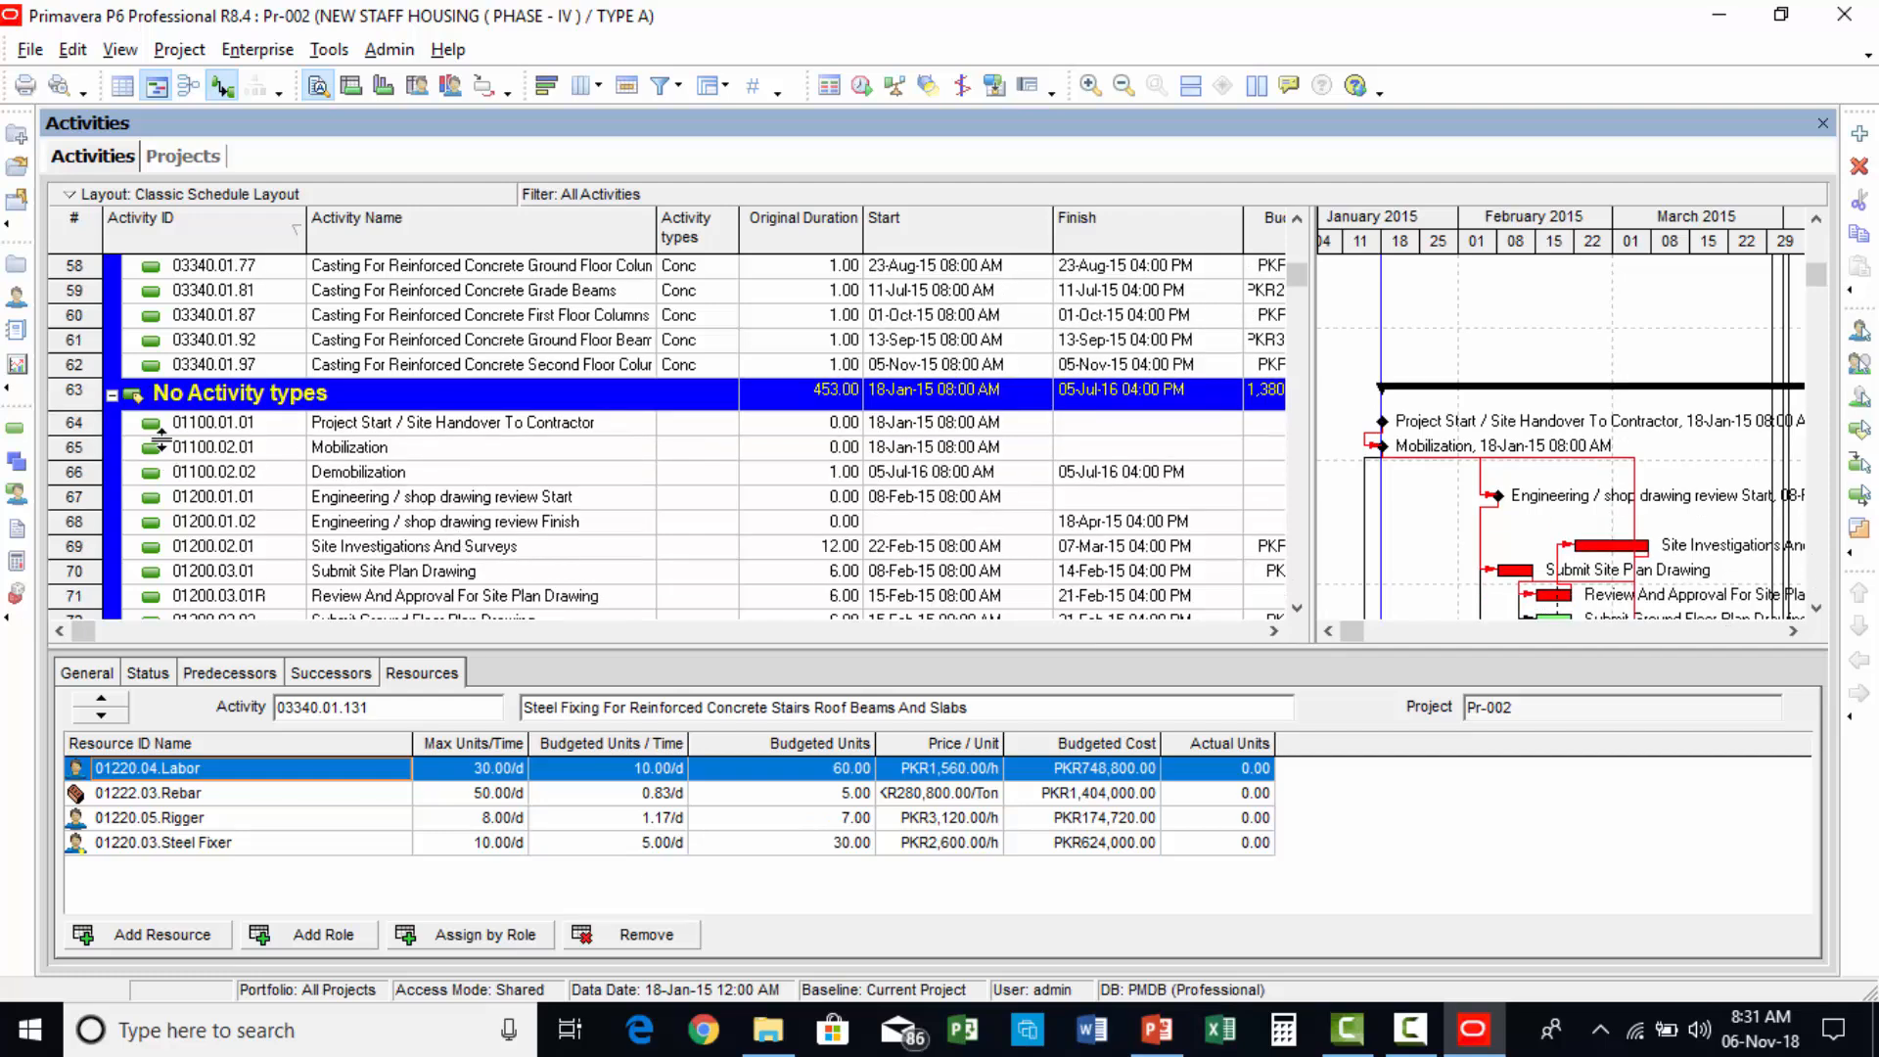
pyautogui.scroll(-5, 532, 437)
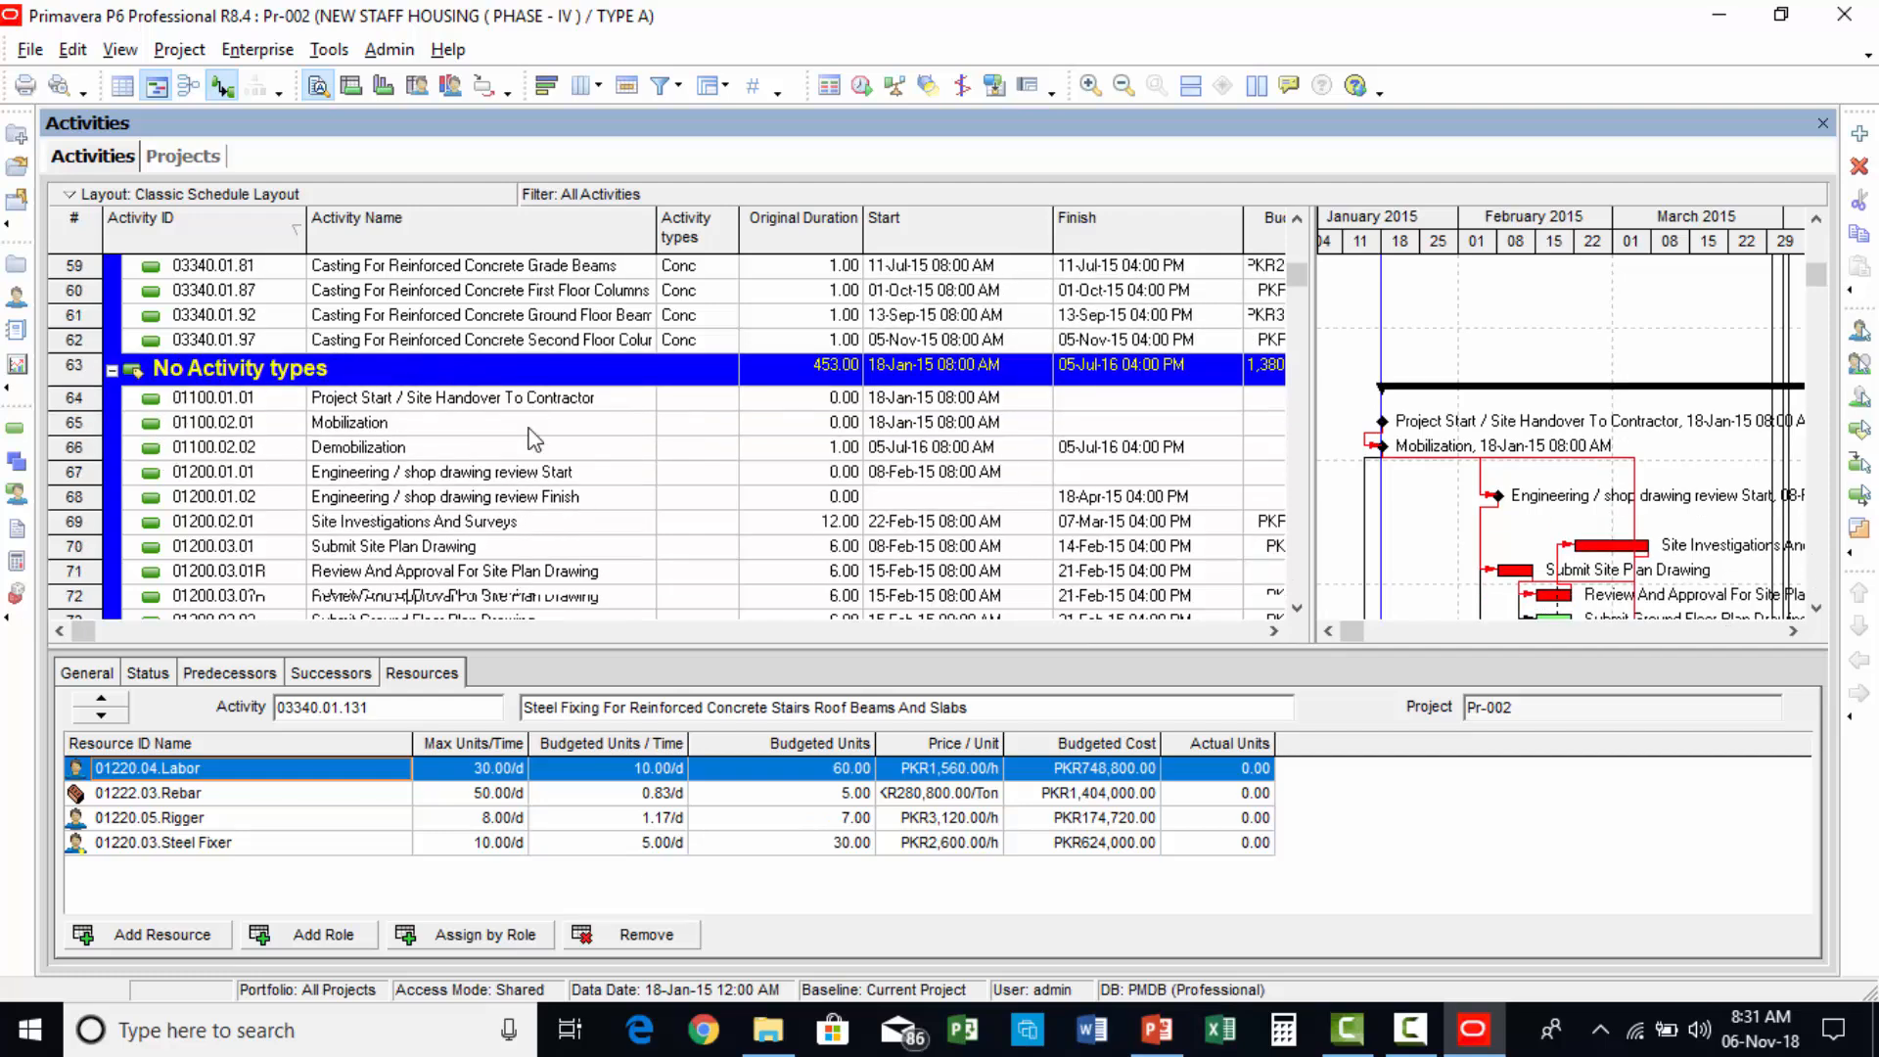
pyautogui.scroll(-9, 531, 437)
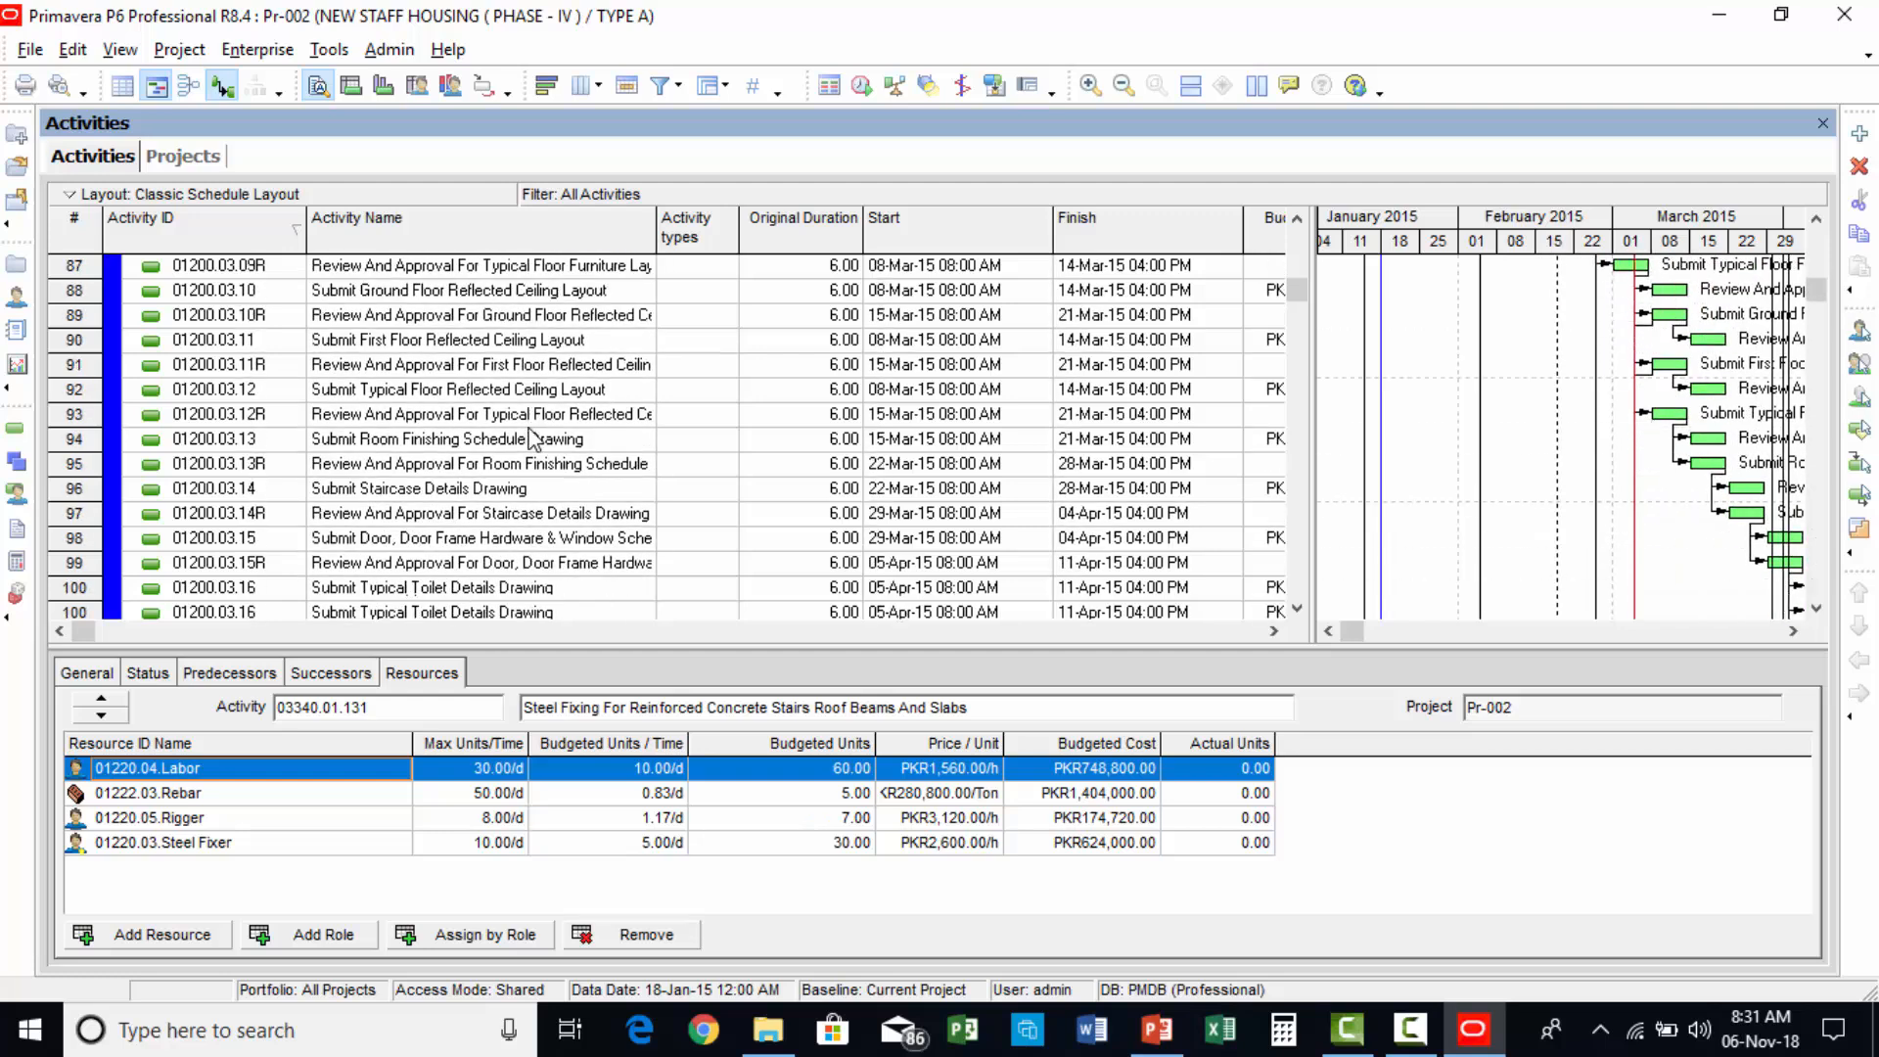
pyautogui.scroll(-3, 534, 452)
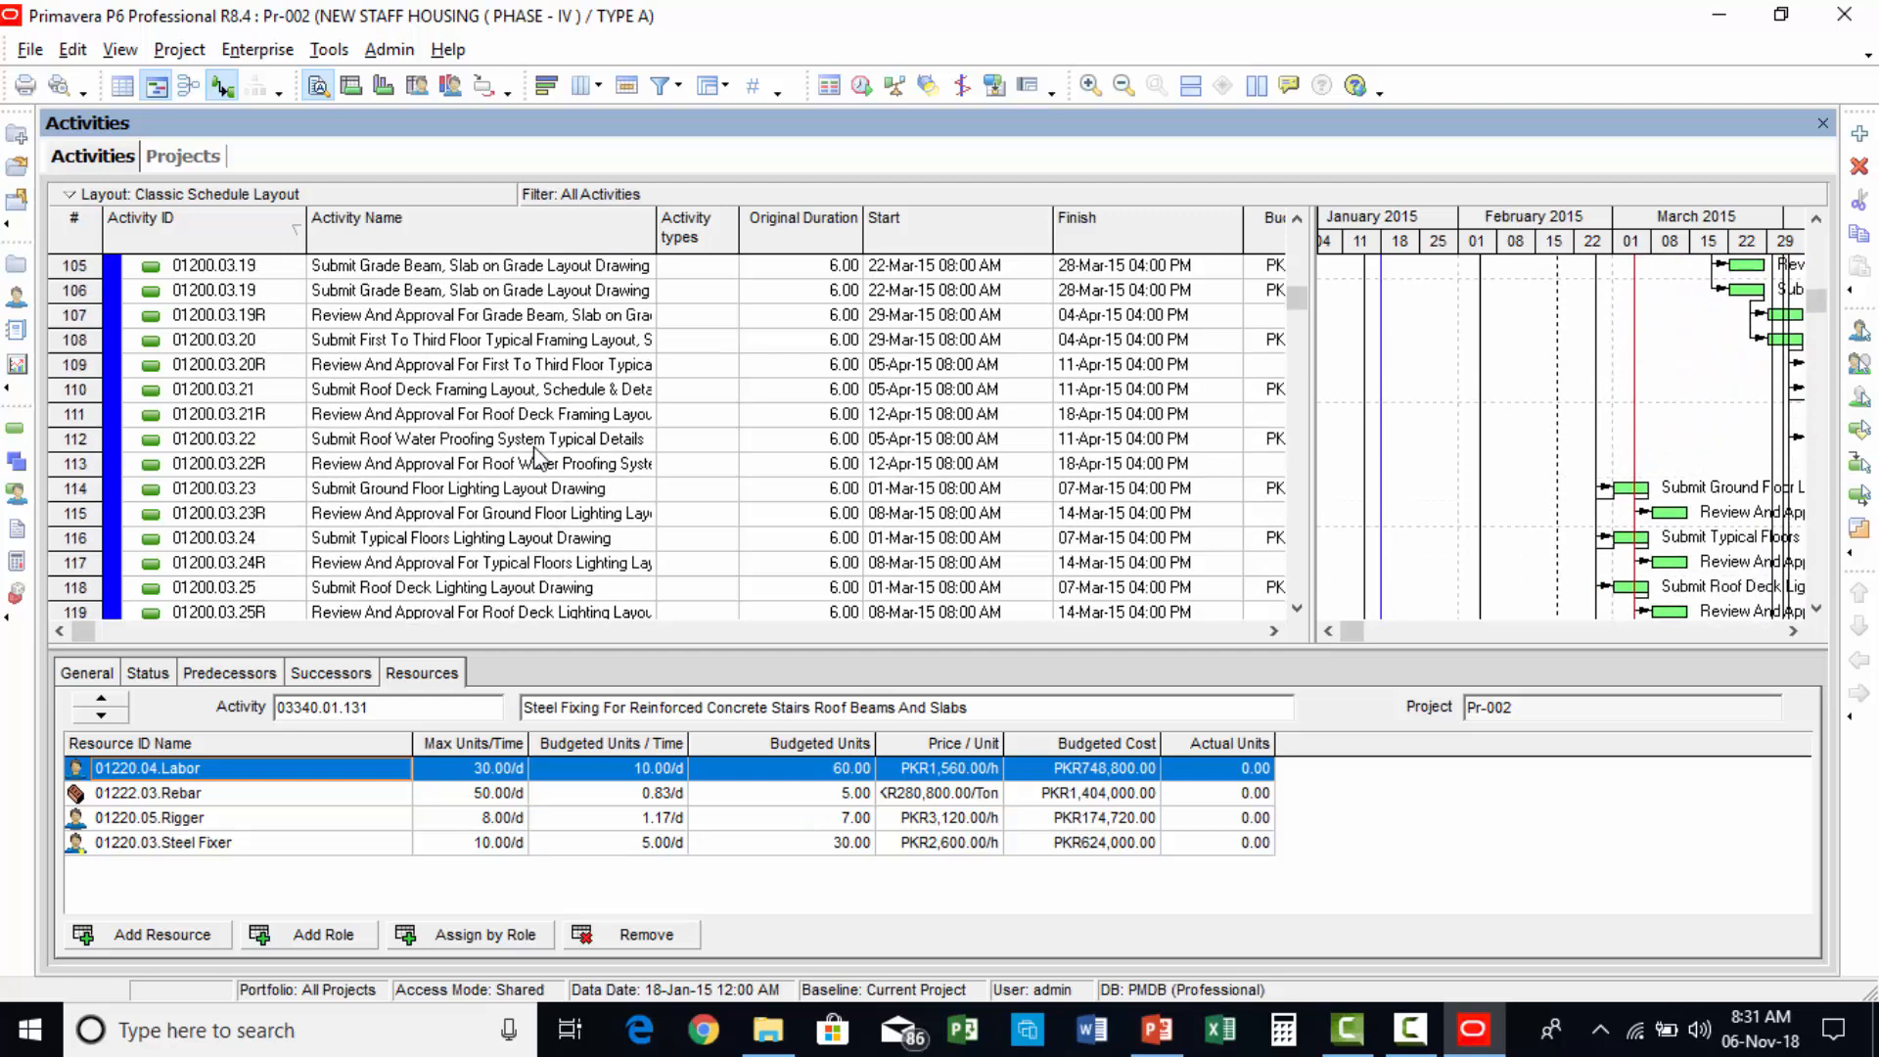